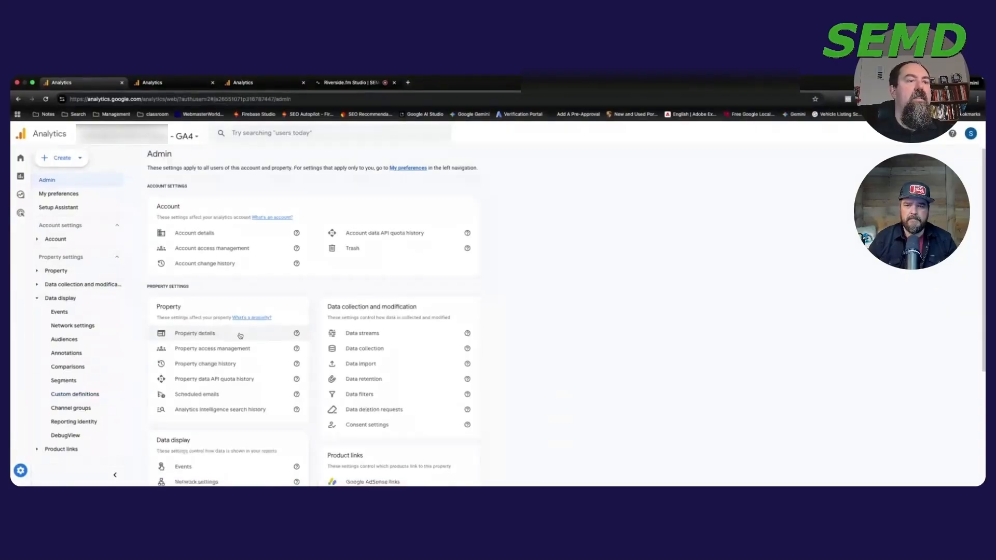
Open the property's custom definitions from the Data display settings in Admin.
{"action": "scroll", "coordinate": [240, 336], "scroll_direction": "down", "scroll_amount": 2}
{"action": "scroll", "coordinate": [231, 362], "scroll_direction": "down", "scroll_amount": 3}
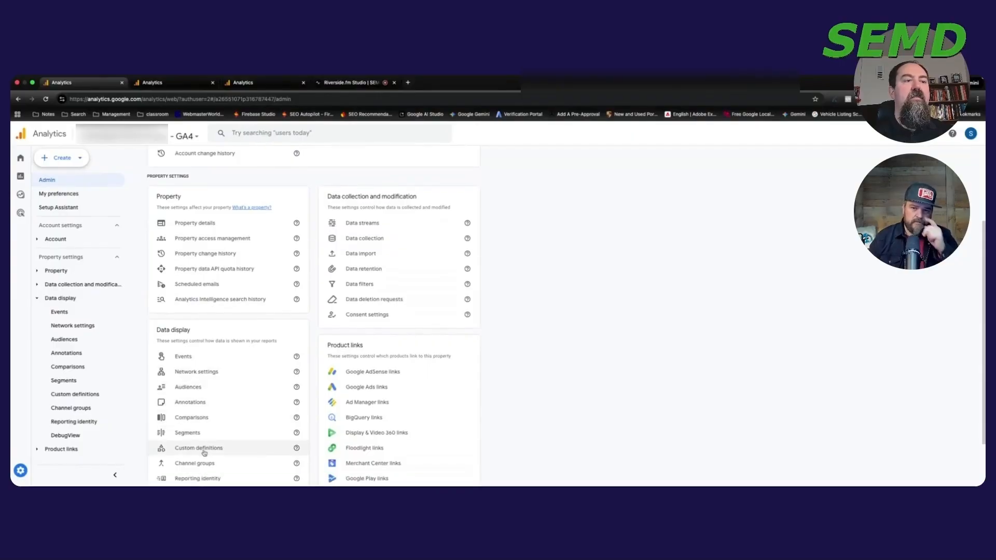
{"action": "left_click", "coordinate": [204, 449]}
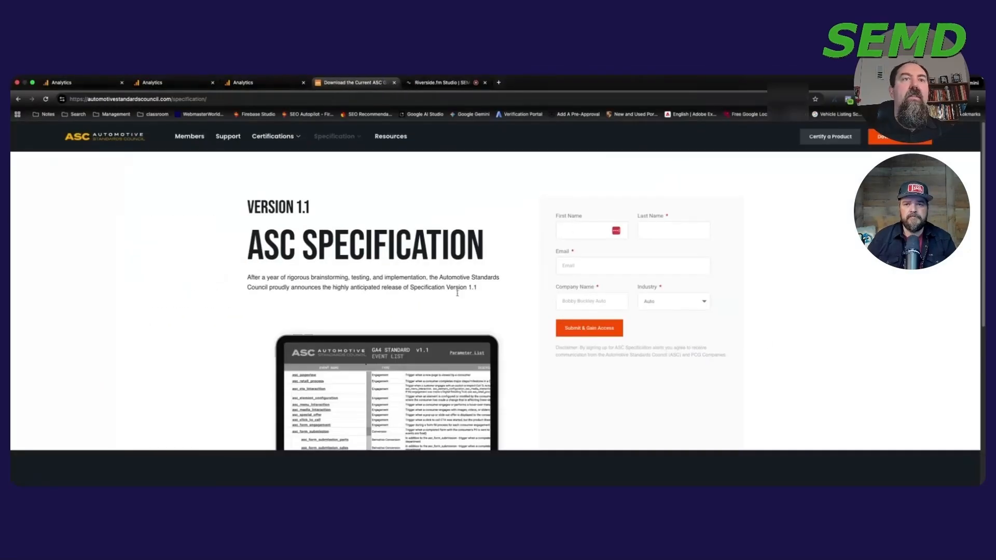
View the ASC Specification page, return to the Analytics custom definitions and examine the list of custom dimensions.
{"action": "scroll", "coordinate": [441, 403], "scroll_direction": "down", "scroll_amount": 1}
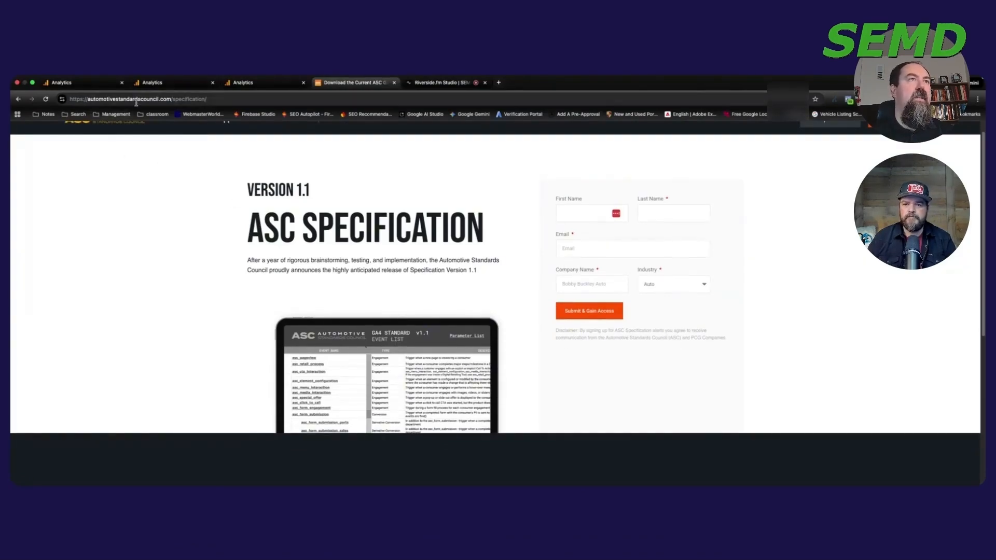
{"action": "left_click", "coordinate": [103, 83]}
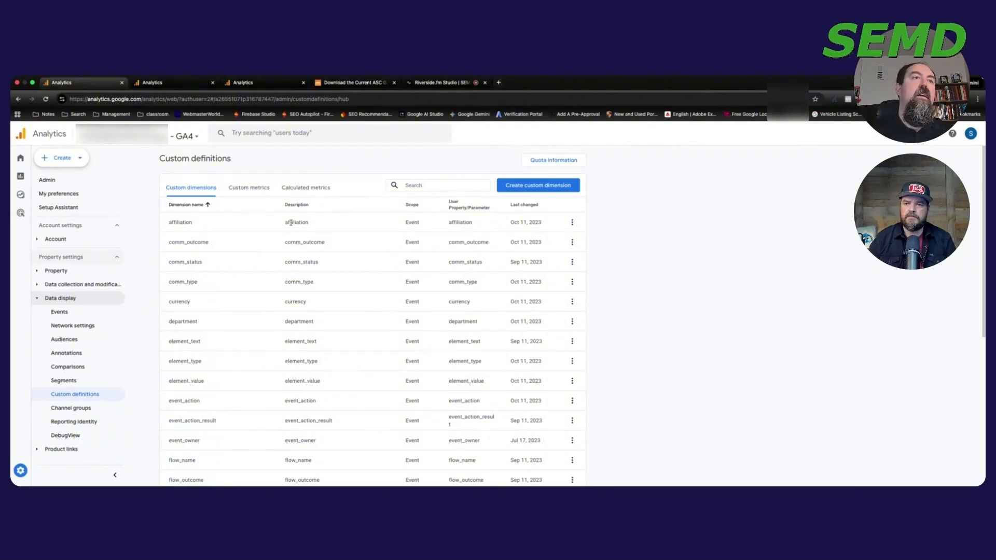
{"action": "scroll", "coordinate": [306, 269], "scroll_direction": "down", "scroll_amount": 5}
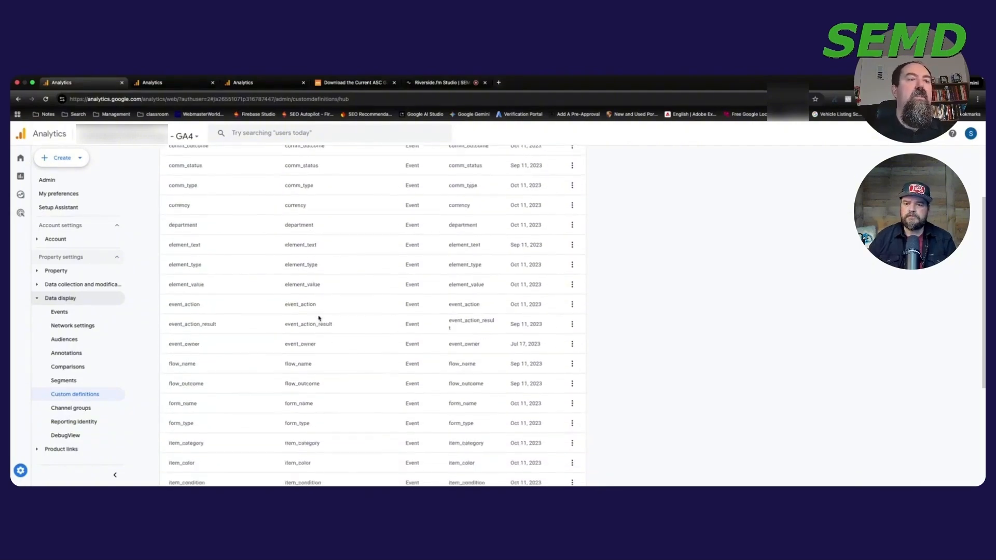
{"action": "scroll", "coordinate": [325, 381], "scroll_direction": "down", "scroll_amount": 3}
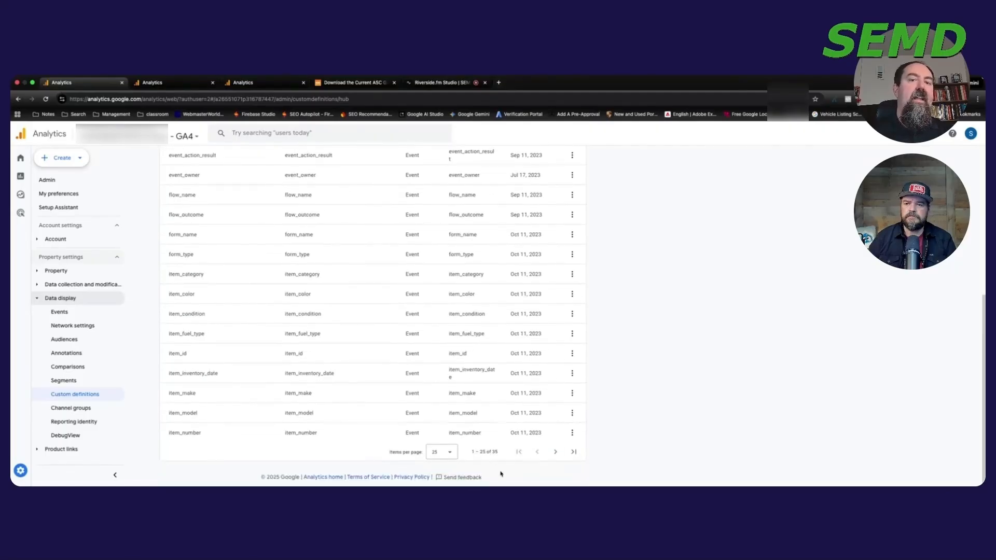
{"action": "scroll", "coordinate": [244, 317], "scroll_direction": "up", "scroll_amount": 8}
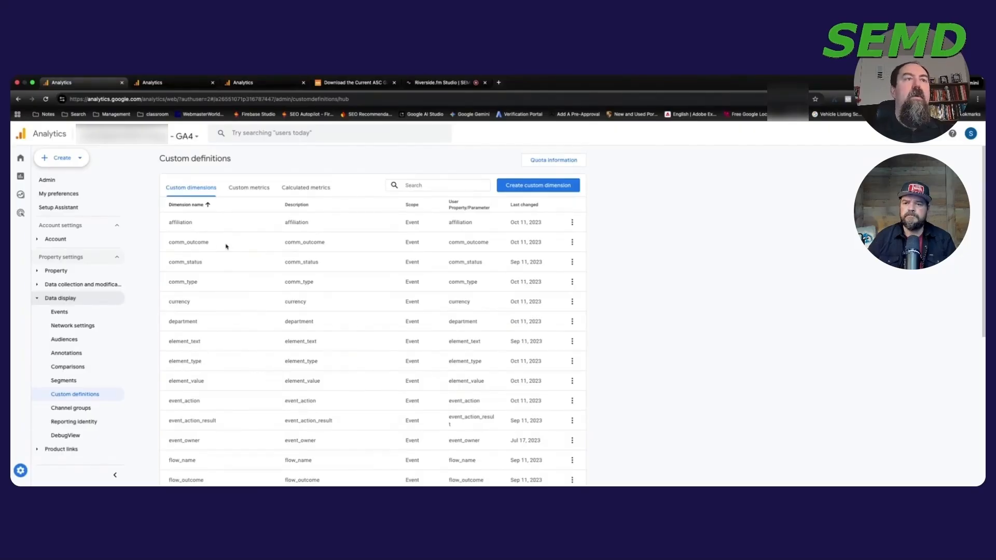
{"action": "scroll", "coordinate": [250, 301], "scroll_direction": "down", "scroll_amount": 8}
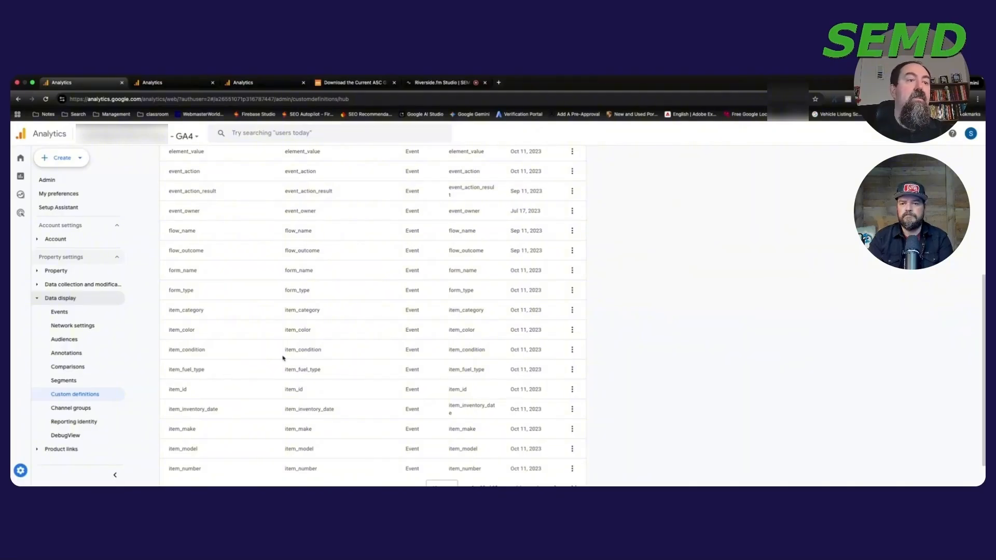
{"action": "scroll", "coordinate": [282, 358], "scroll_direction": "down", "scroll_amount": 2}
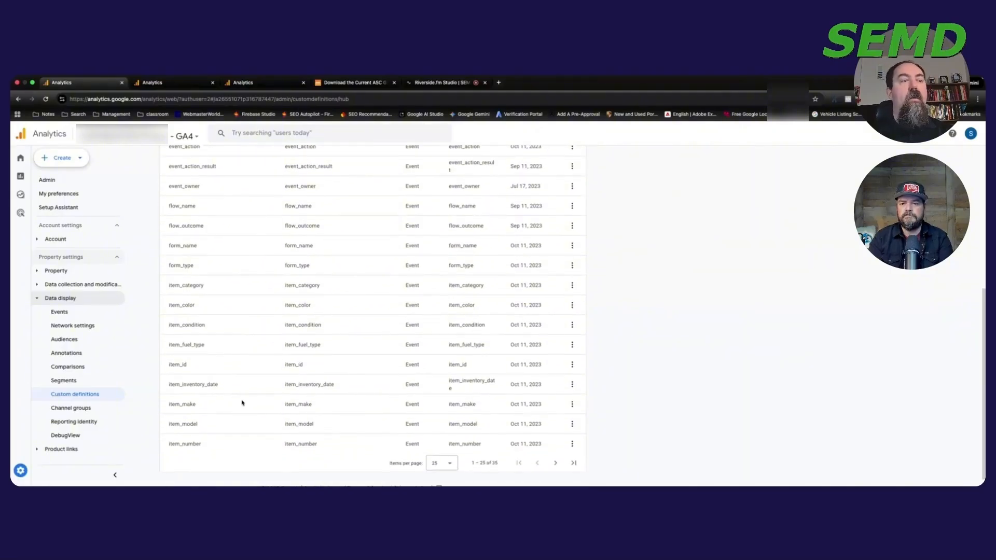
{"action": "scroll", "coordinate": [241, 403], "scroll_direction": "down", "scroll_amount": 1}
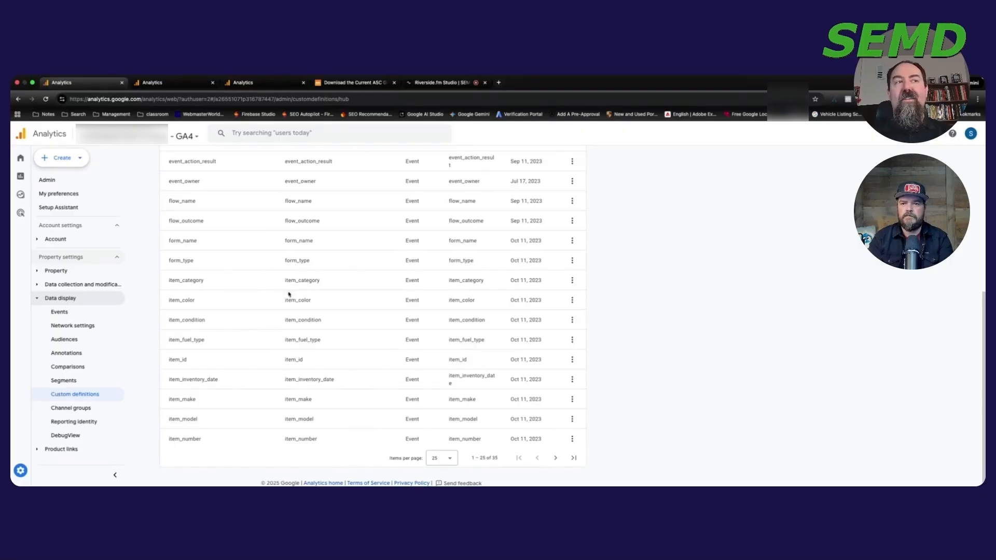
{"action": "scroll", "coordinate": [317, 316], "scroll_direction": "up", "scroll_amount": 1}
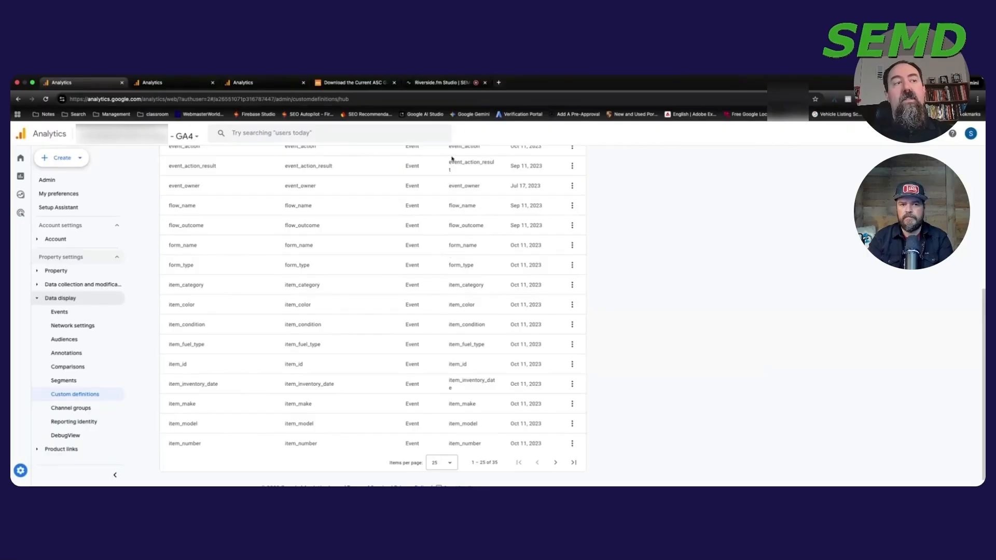
{"action": "scroll", "coordinate": [396, 247], "scroll_direction": "up", "scroll_amount": 5}
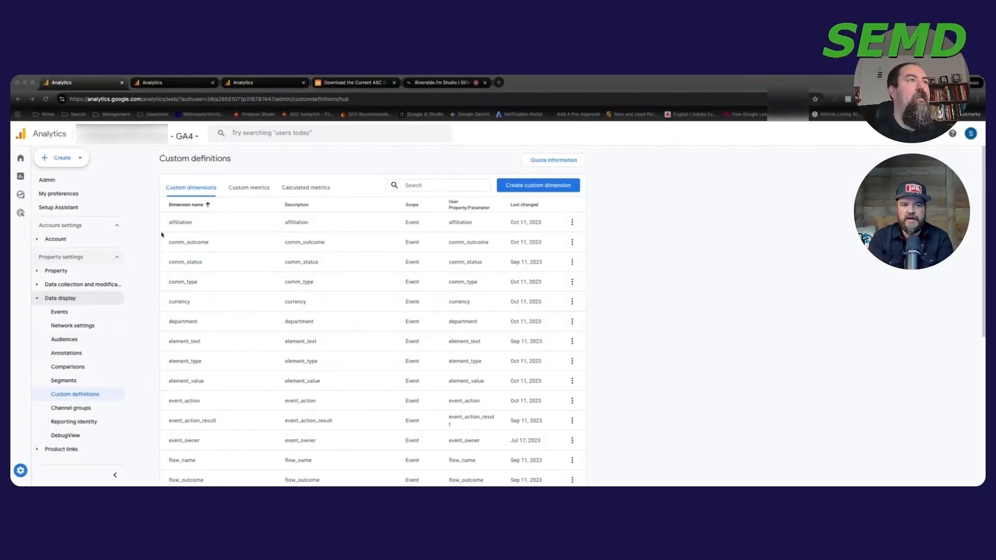
Go to the reports, expand Generate leads and Drive sales, and open the Ecommerce purchases report.
{"action": "left_click", "coordinate": [27, 179]}
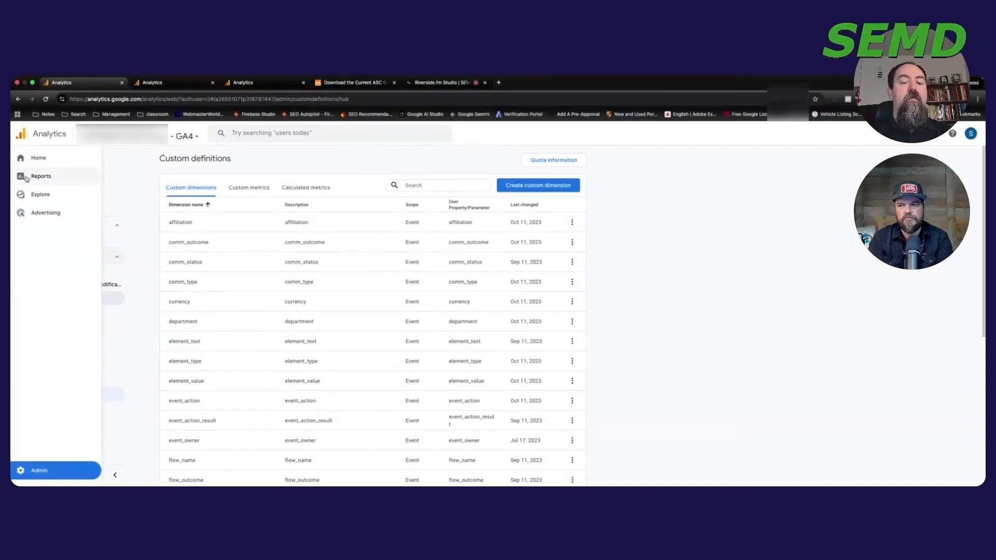
{"action": "left_click", "coordinate": [26, 178]}
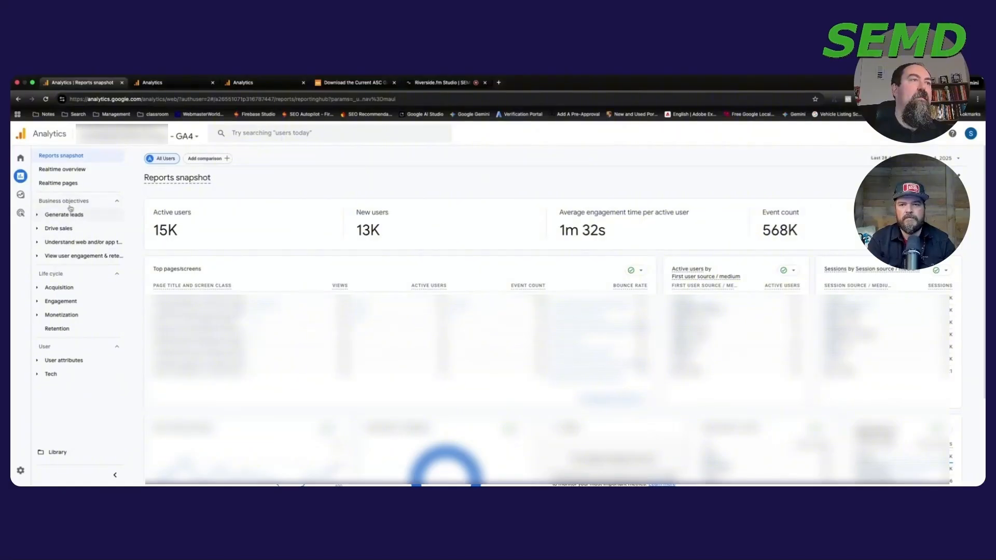
{"action": "left_click", "coordinate": [75, 217]}
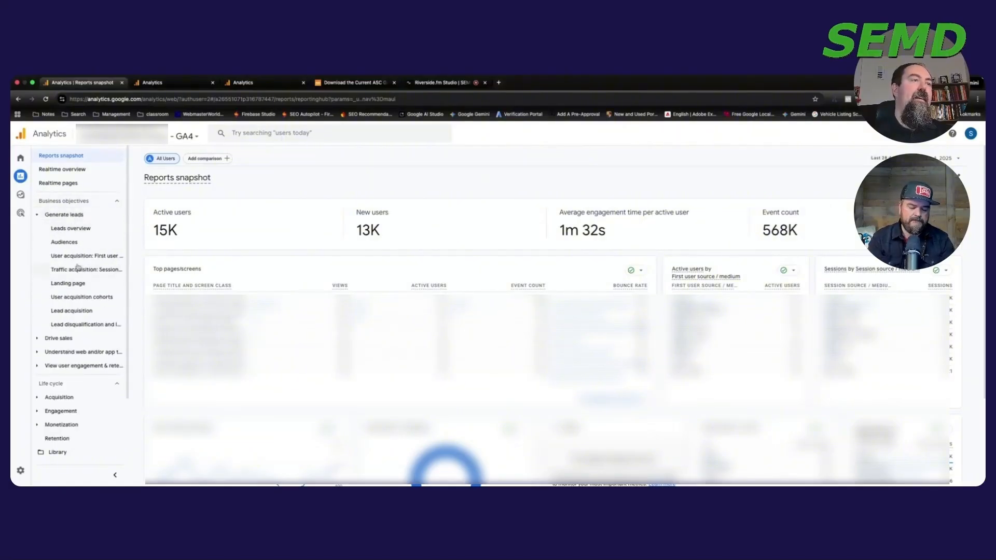
{"action": "left_click", "coordinate": [59, 339]}
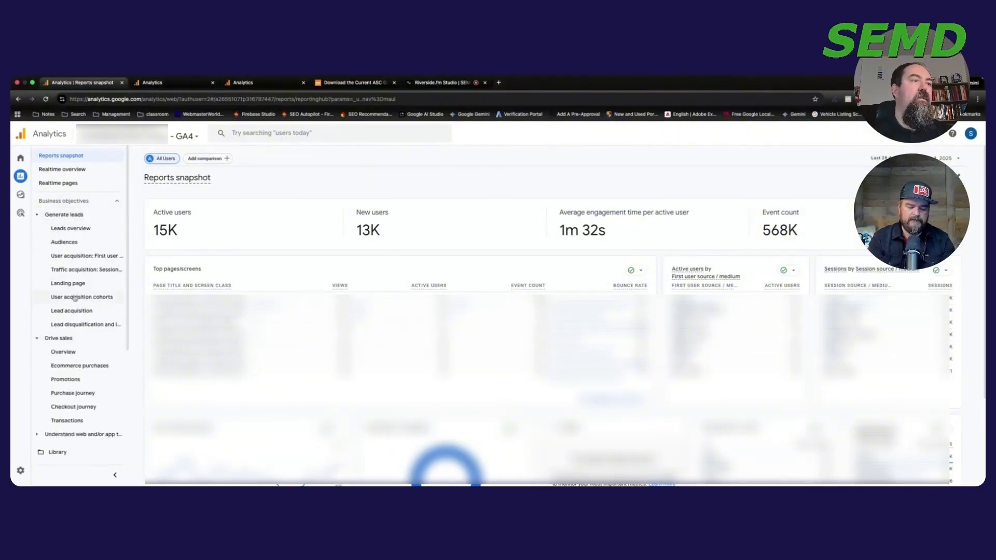
{"action": "scroll", "coordinate": [60, 345], "scroll_direction": "down", "scroll_amount": 1}
{"action": "left_click", "coordinate": [60, 349]}
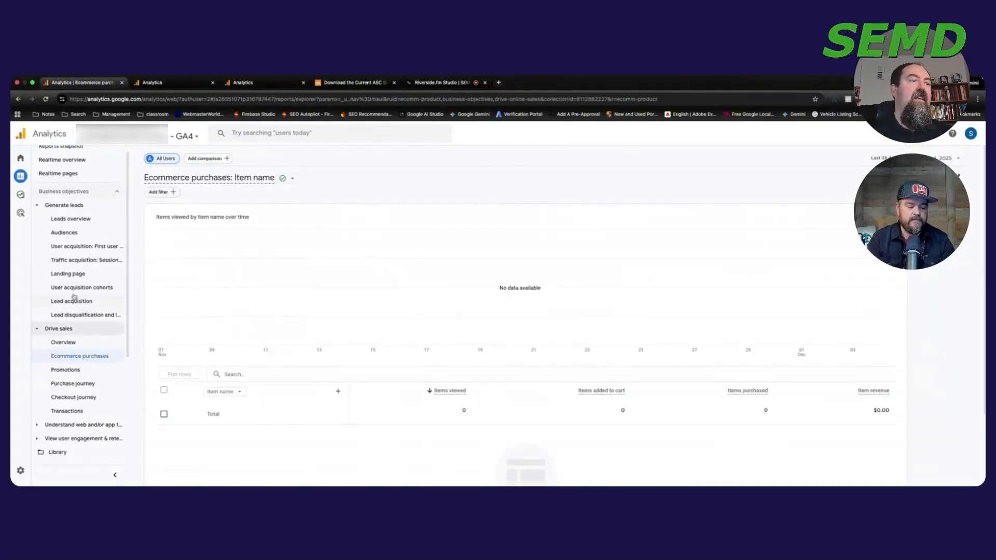
Open the Traffic acquisition report under the Life cycle Acquisition topic and examine its channel group table.
{"action": "scroll", "coordinate": [78, 384], "scroll_direction": "down", "scroll_amount": 3}
{"action": "scroll", "coordinate": [72, 396], "scroll_direction": "down", "scroll_amount": 1}
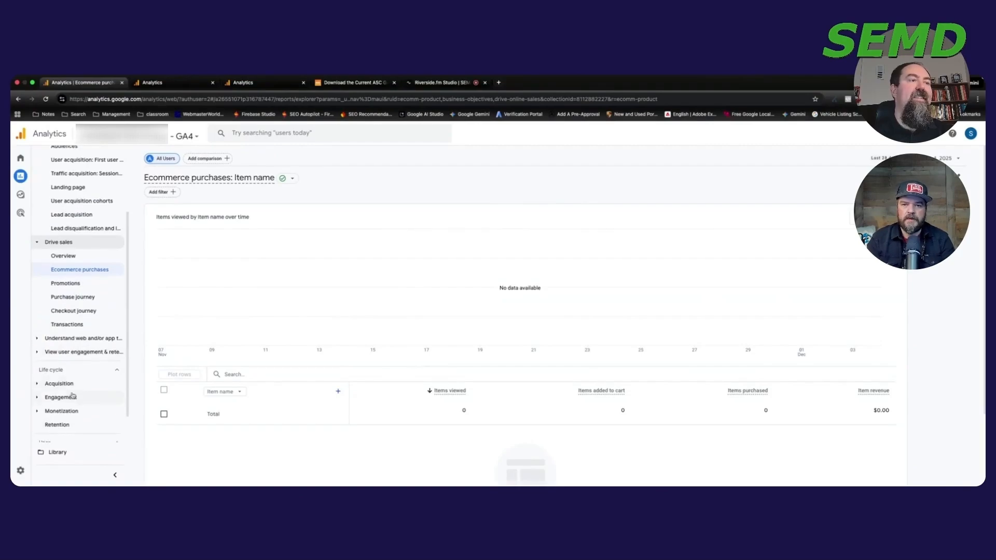
{"action": "scroll", "coordinate": [55, 382], "scroll_direction": "down", "scroll_amount": 3}
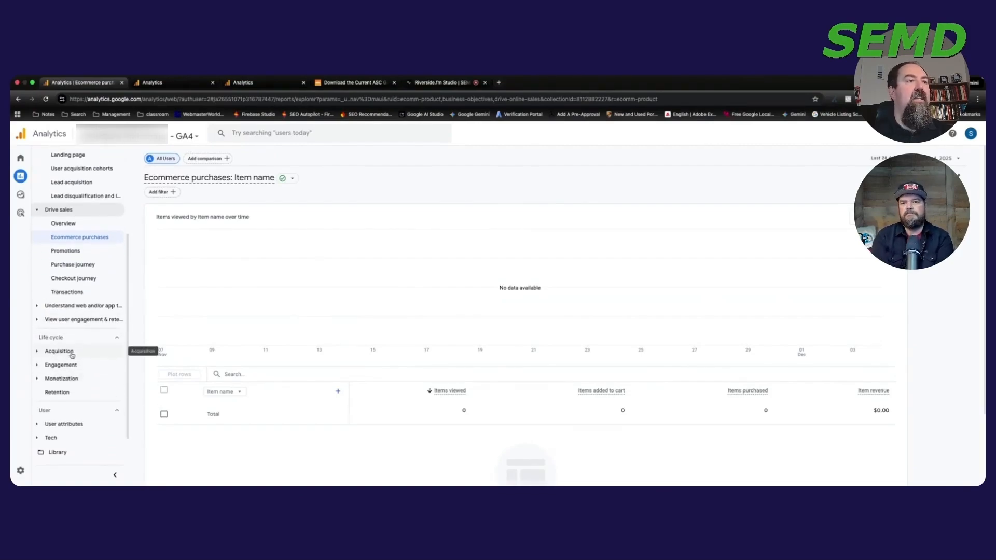
{"action": "left_click", "coordinate": [69, 353]}
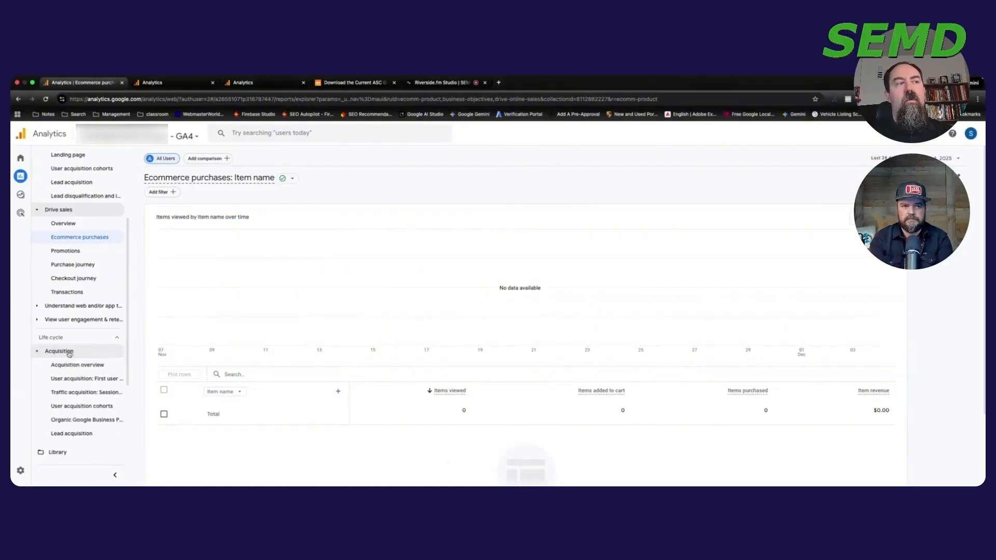
{"action": "scroll", "coordinate": [116, 427], "scroll_direction": "down", "scroll_amount": 3}
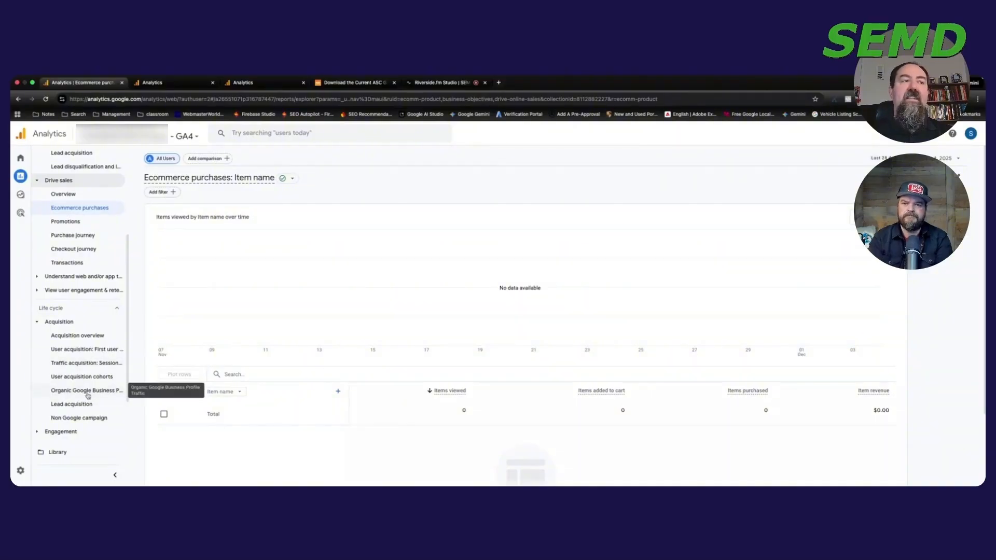
{"action": "left_click", "coordinate": [83, 363]}
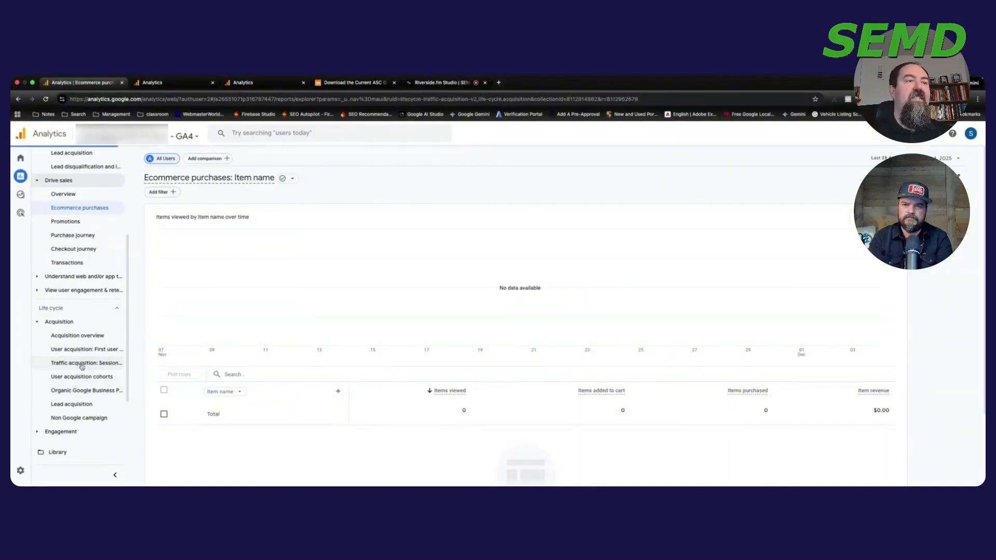
{"action": "scroll", "coordinate": [249, 325], "scroll_direction": "down", "scroll_amount": 5}
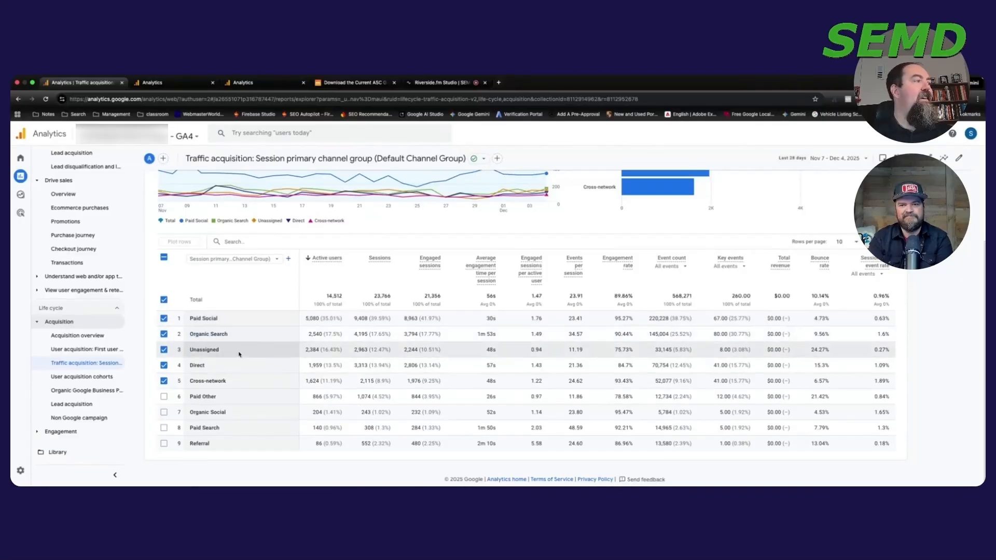
Create a blank report collection in the Library and name it Automotive.
{"action": "left_click", "coordinate": [69, 456]}
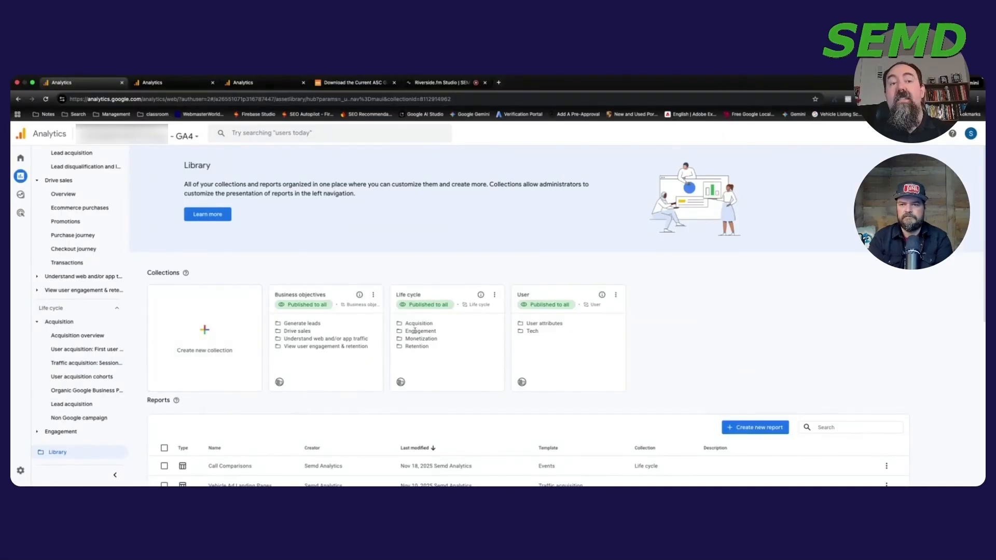
{"action": "left_click", "coordinate": [209, 338]}
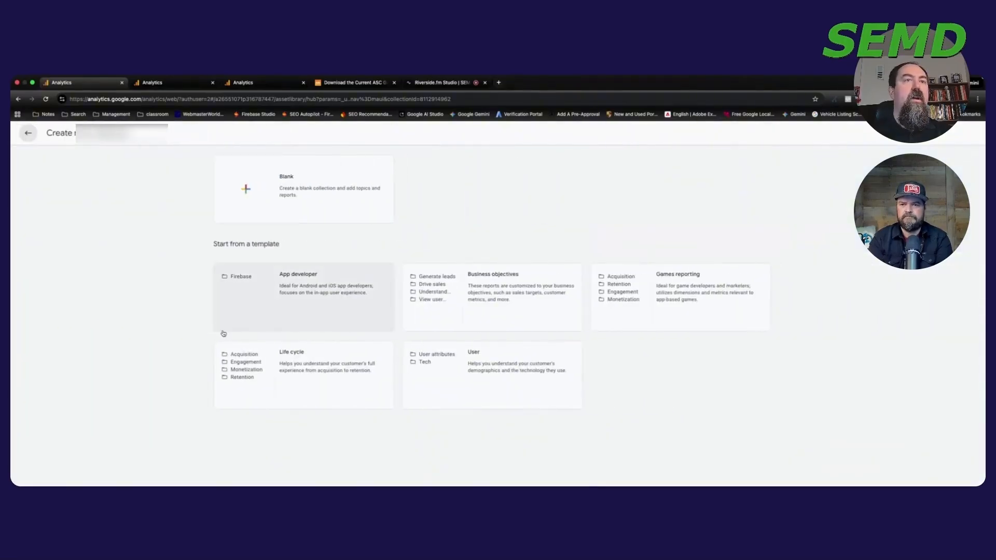
{"action": "left_click", "coordinate": [295, 194]}
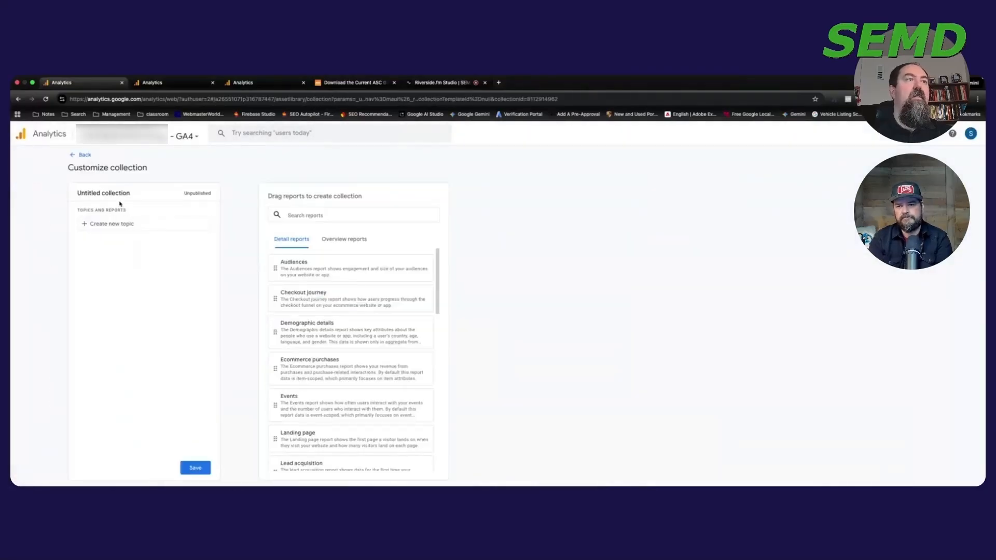
{"action": "left_click", "coordinate": [119, 193]}
{"action": "left_click_drag", "start_coordinate": [130, 193], "coordinate": [76, 193]}
{"action": "type", "text": "Au"}
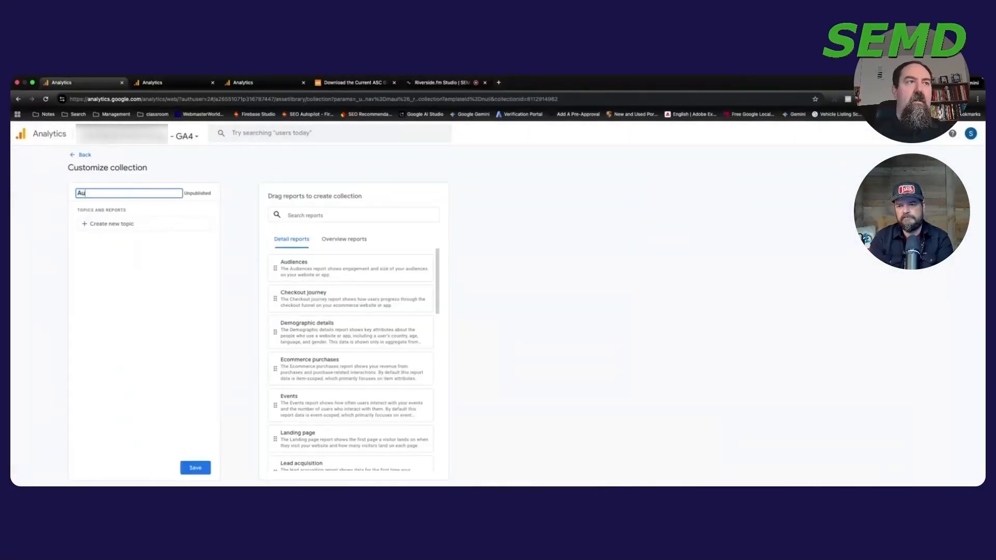
{"action": "type", "text": "tomotive"}
{"action": "left_click", "coordinate": [197, 247]}
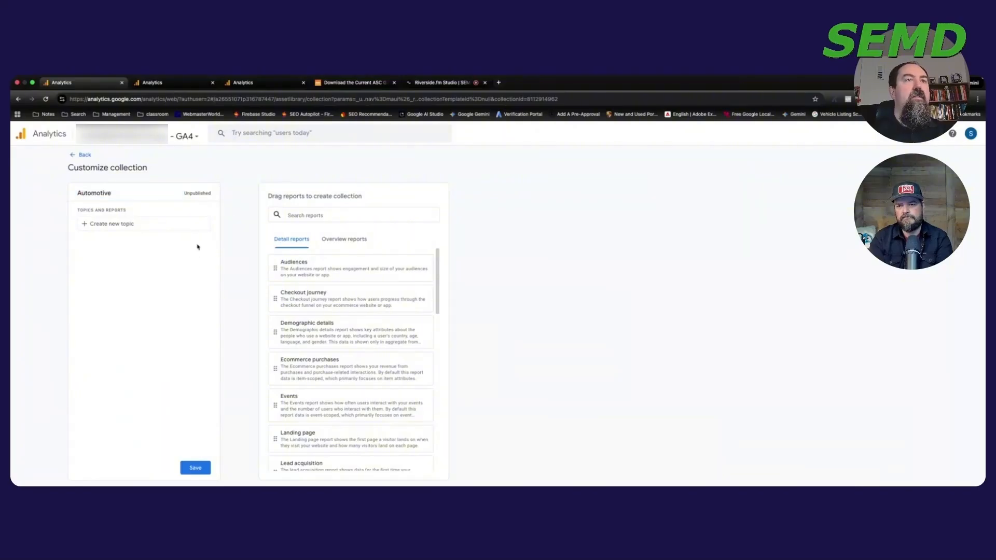
Search the detail reports for "Orga" and create a topic named Traffic in the Automotive collection.
{"action": "left_click", "coordinate": [360, 214]}
{"action": "type", "text": "Orga"}
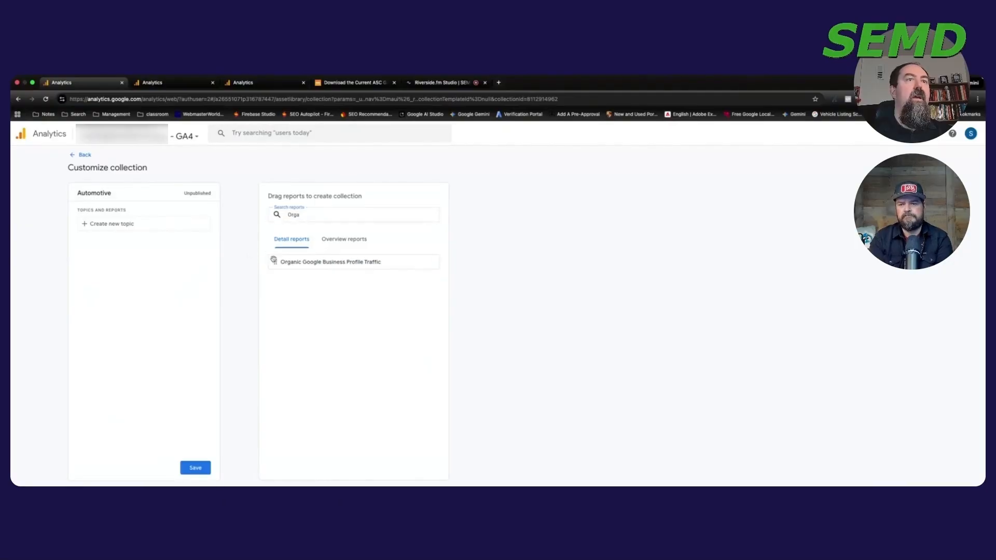
{"action": "left_click", "coordinate": [128, 225]}
{"action": "left_click", "coordinate": [126, 239]}
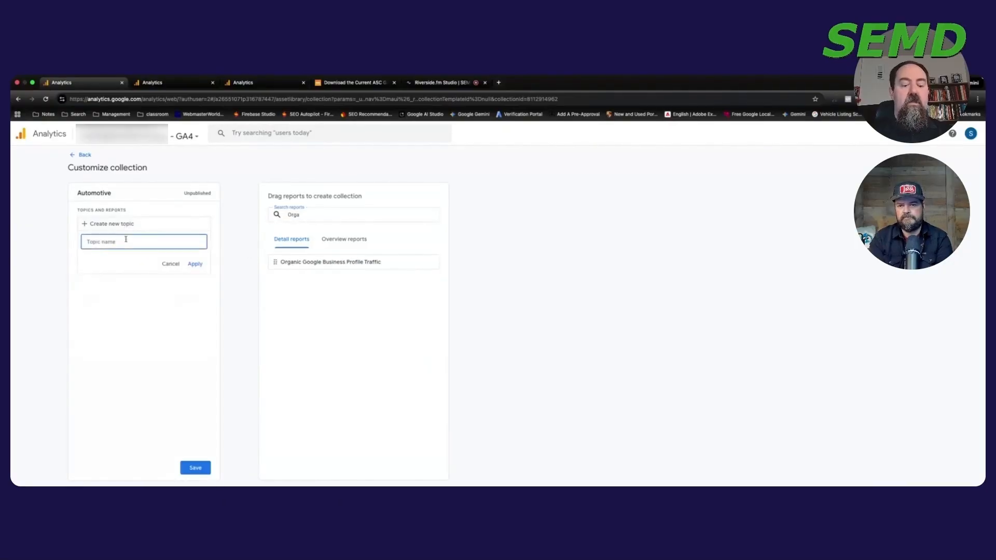
{"action": "type", "text": "Traffic"}
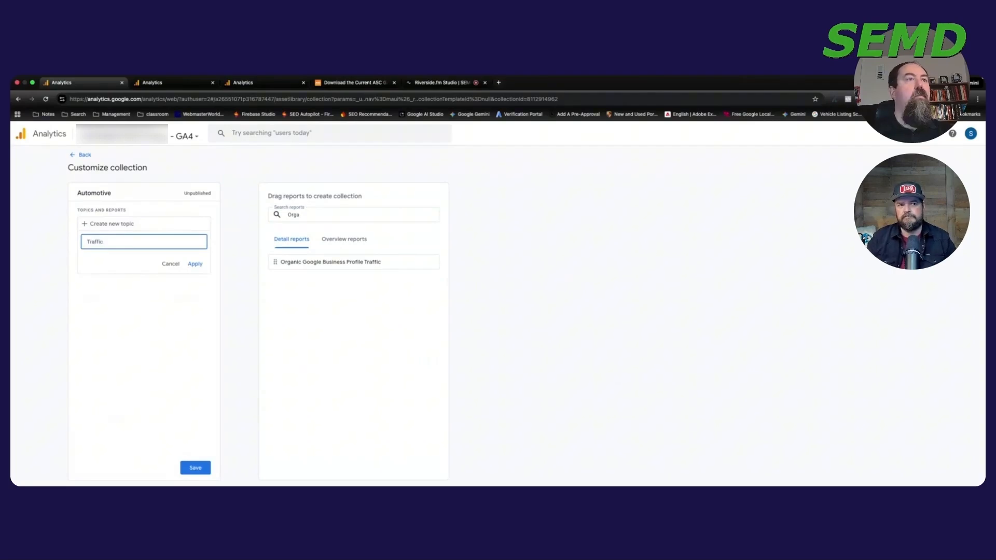
{"action": "left_click", "coordinate": [195, 264]}
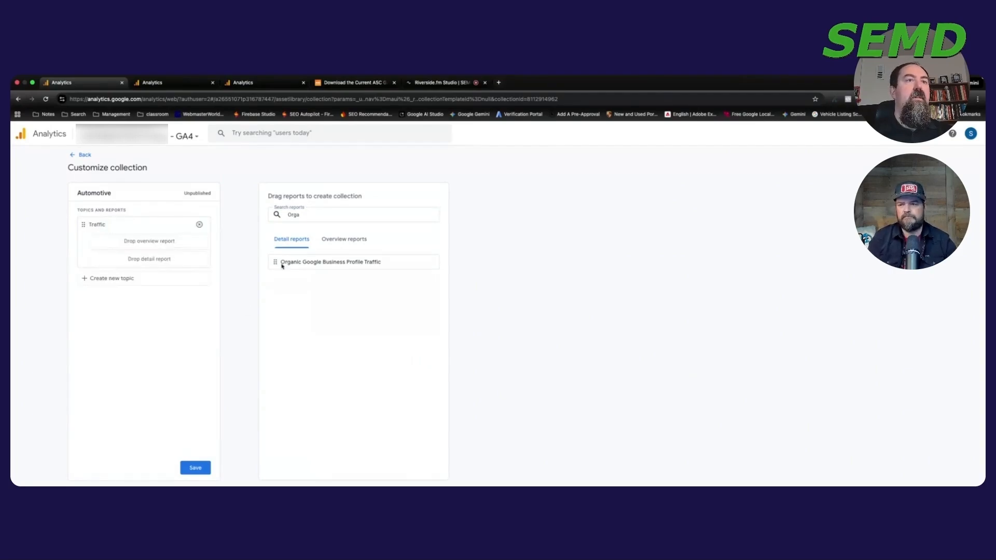
Add the Organic Google Business Profile Traffic report to the Traffic topic, save the collection and return to the Library.
{"action": "left_click_drag", "start_coordinate": [282, 266], "coordinate": [115, 267]}
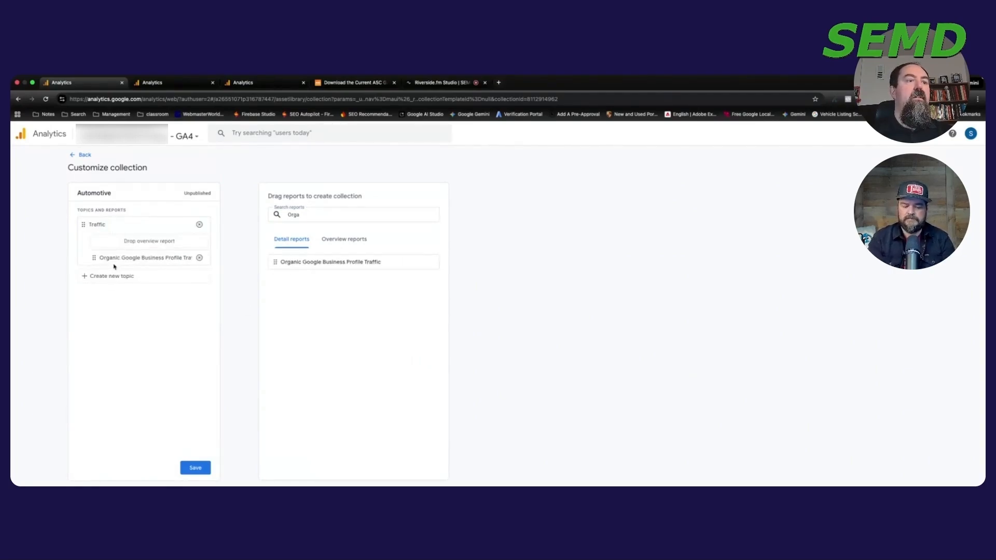
{"action": "left_click", "coordinate": [195, 467]}
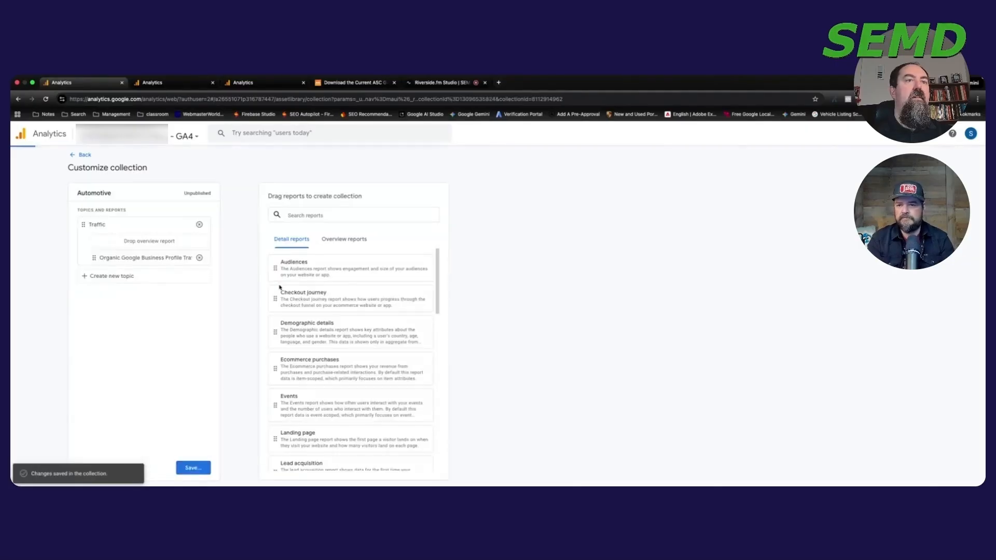
{"action": "left_click", "coordinate": [79, 155]}
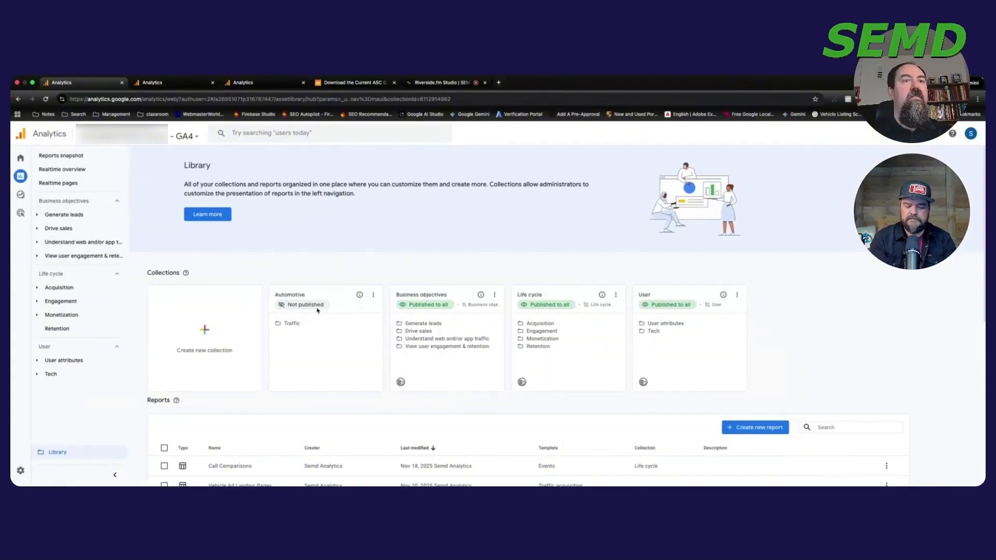
Publish the Automotive collection and open its Organic Google Business Profile Traffic report under the Traffic topic.
{"action": "left_click", "coordinate": [373, 295]}
{"action": "left_click", "coordinate": [382, 313]}
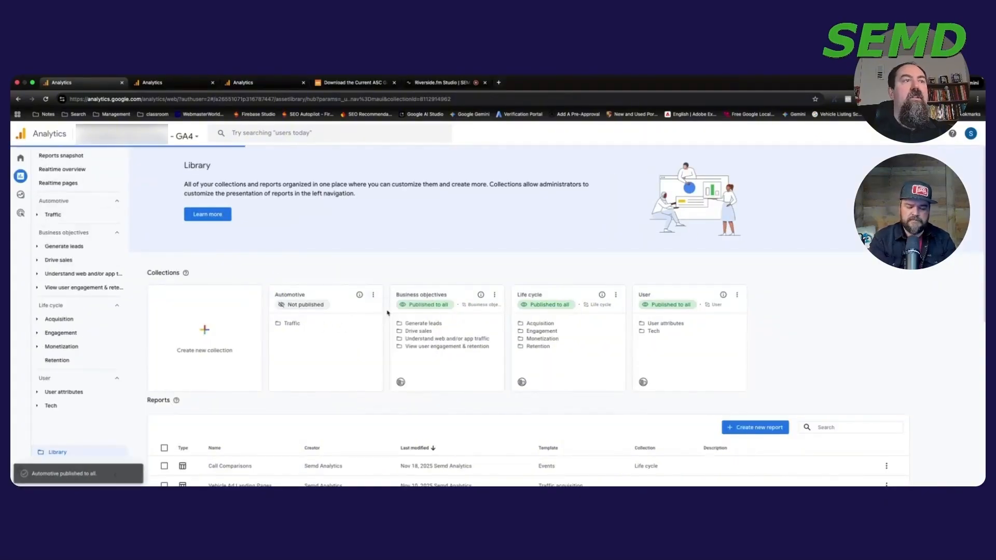
{"action": "left_click", "coordinate": [70, 215]}
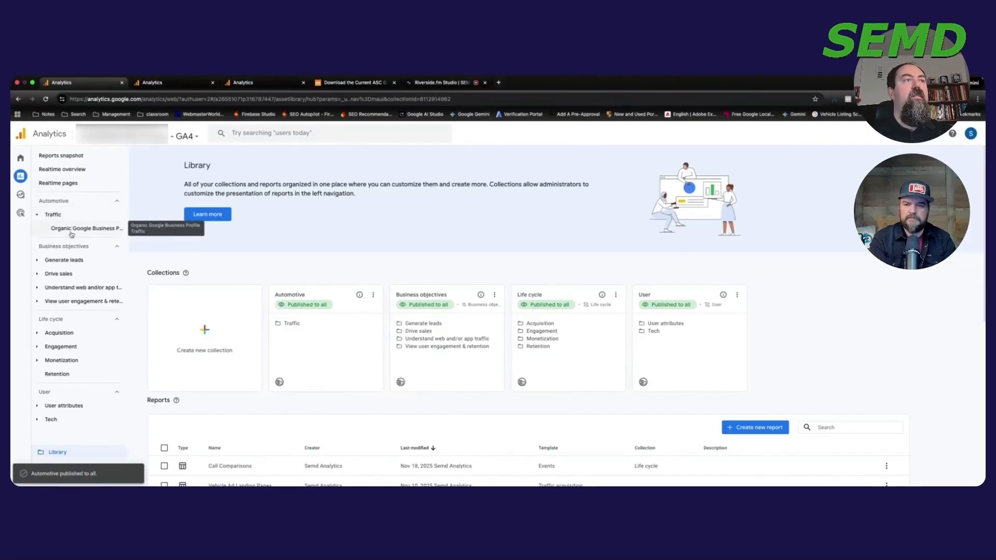
{"action": "left_click", "coordinate": [71, 229]}
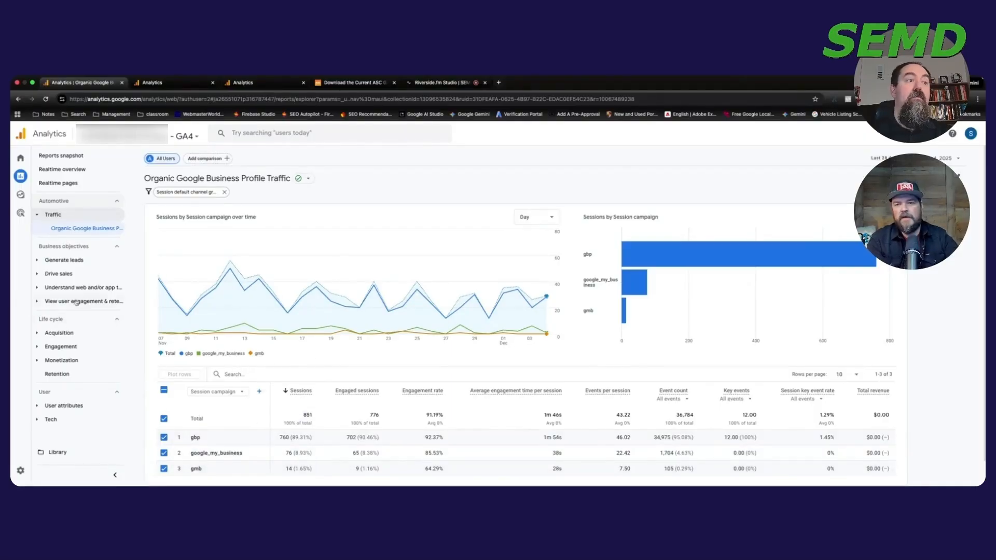
Return to the Library and create a new detail report from the Traffic acquisition template.
{"action": "left_click", "coordinate": [101, 453]}
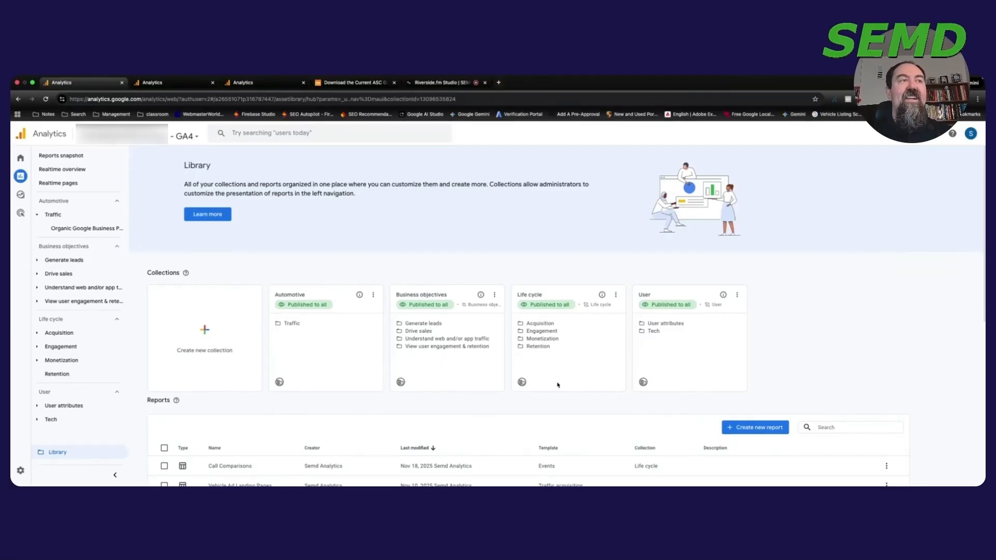
{"action": "left_click", "coordinate": [737, 426]}
{"action": "left_click", "coordinate": [785, 395]}
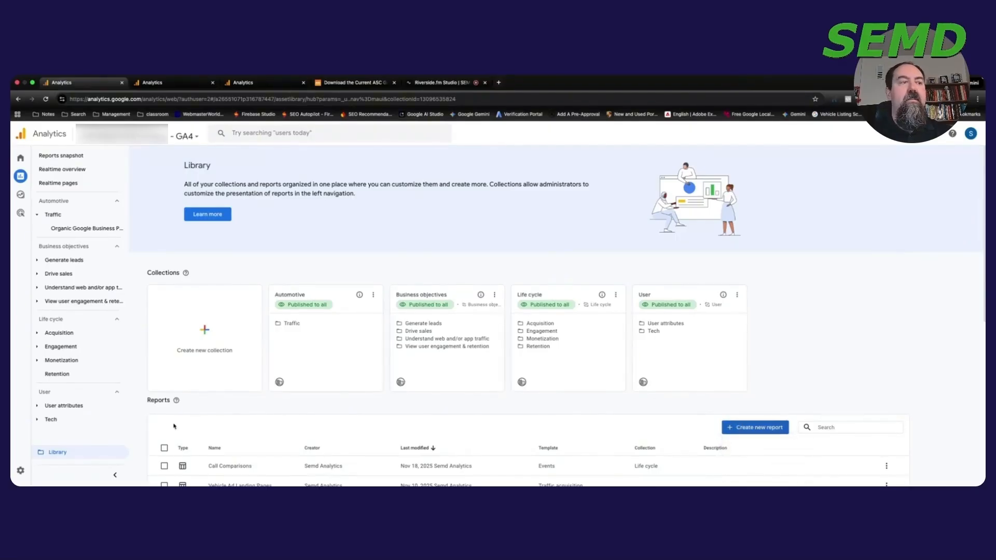
{"action": "mouse_move", "coordinate": [64, 176]}
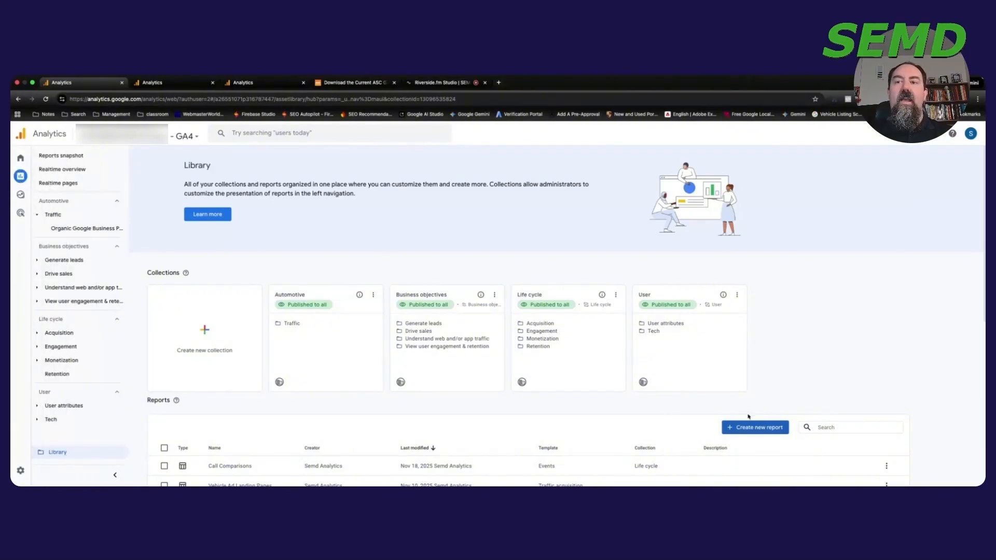
{"action": "left_click", "coordinate": [757, 426]}
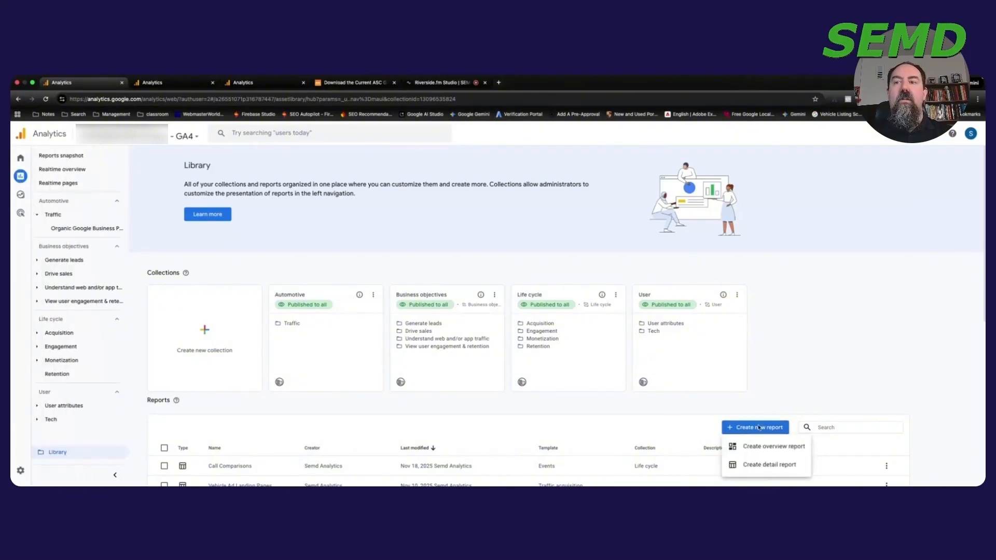
{"action": "left_click", "coordinate": [762, 468]}
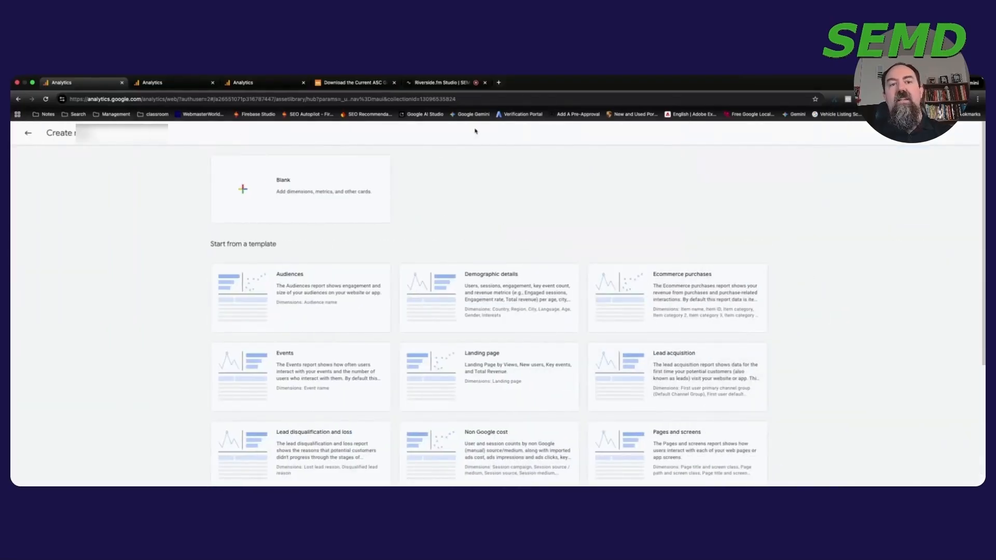
{"action": "scroll", "coordinate": [613, 244], "scroll_direction": "down", "scroll_amount": 2}
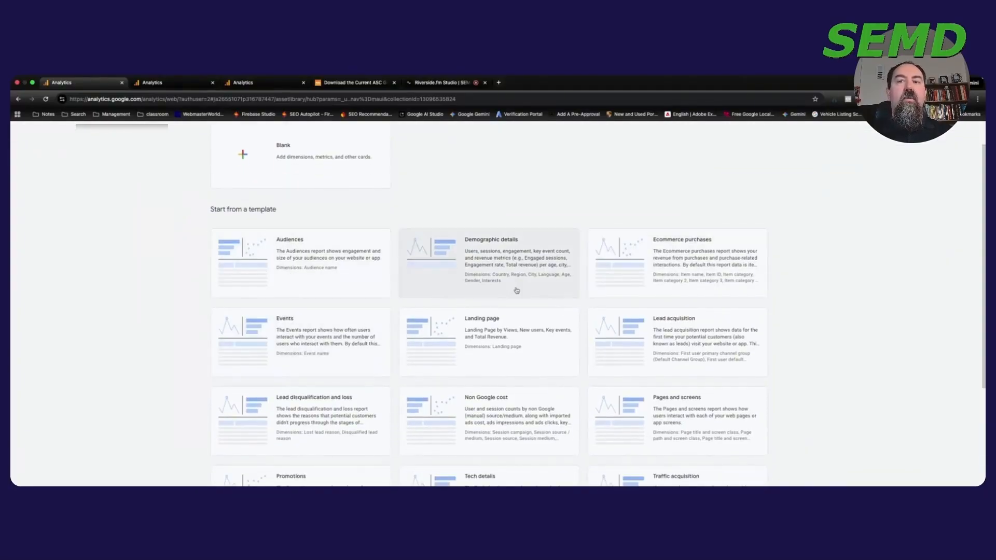
{"action": "scroll", "coordinate": [324, 312], "scroll_direction": "down", "scroll_amount": 3}
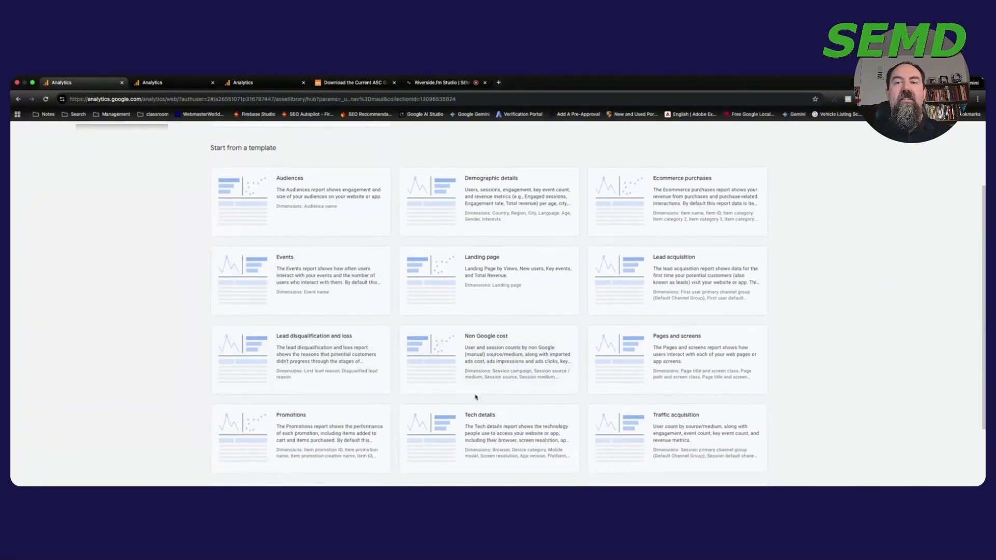
{"action": "scroll", "coordinate": [476, 395], "scroll_direction": "down", "scroll_amount": 1}
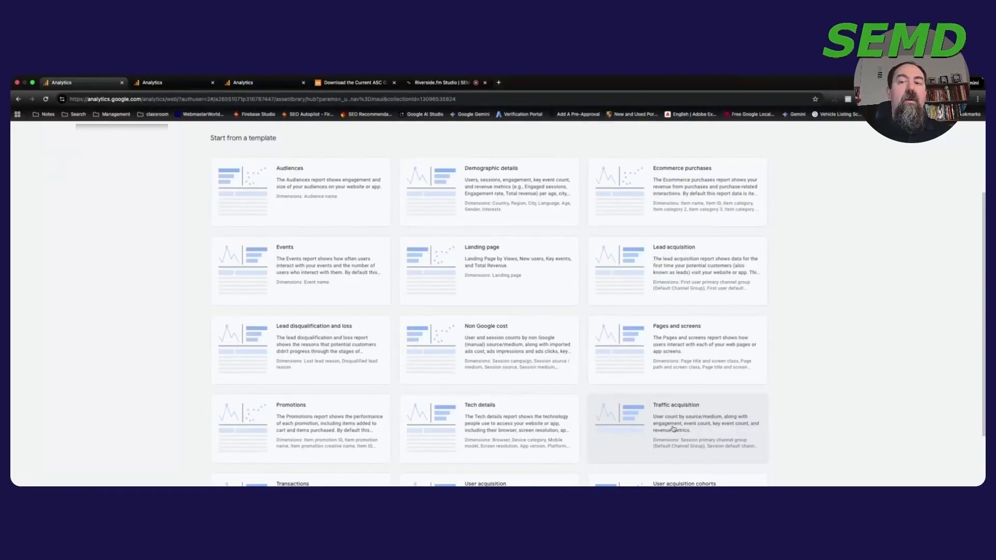
{"action": "left_click", "coordinate": [673, 429]}
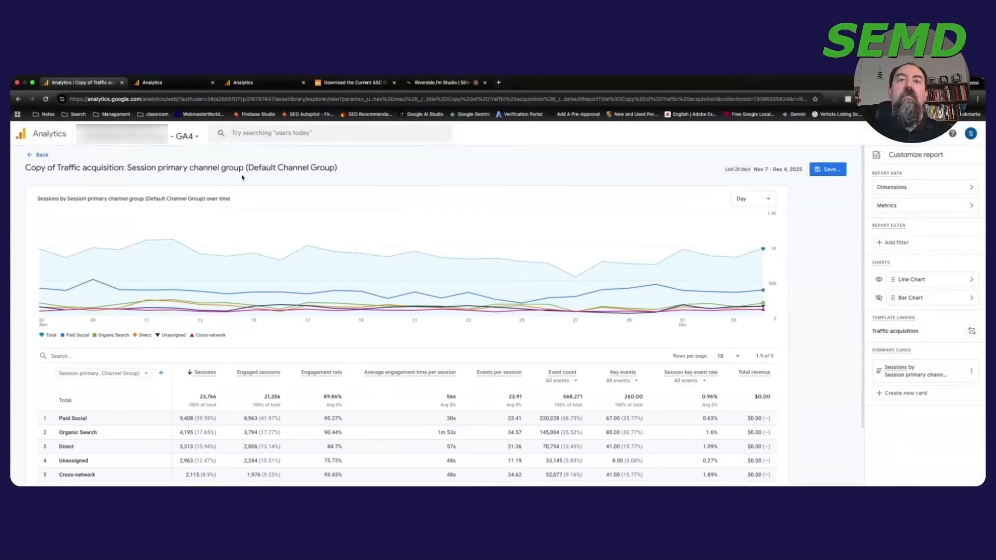
Add a report filter on the Session default channel group dimension.
{"action": "scroll", "coordinate": [83, 392], "scroll_direction": "down", "scroll_amount": 1}
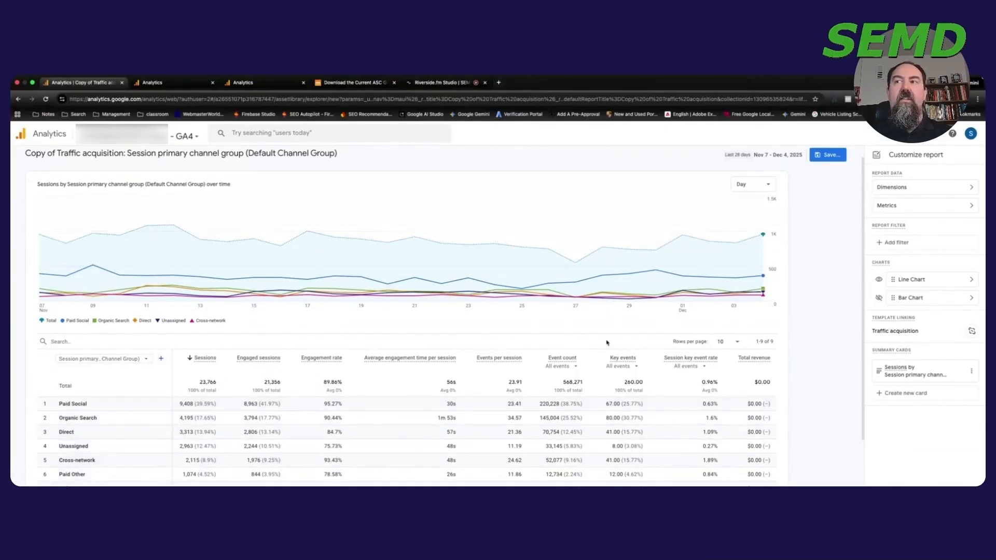
{"action": "left_click", "coordinate": [901, 243]}
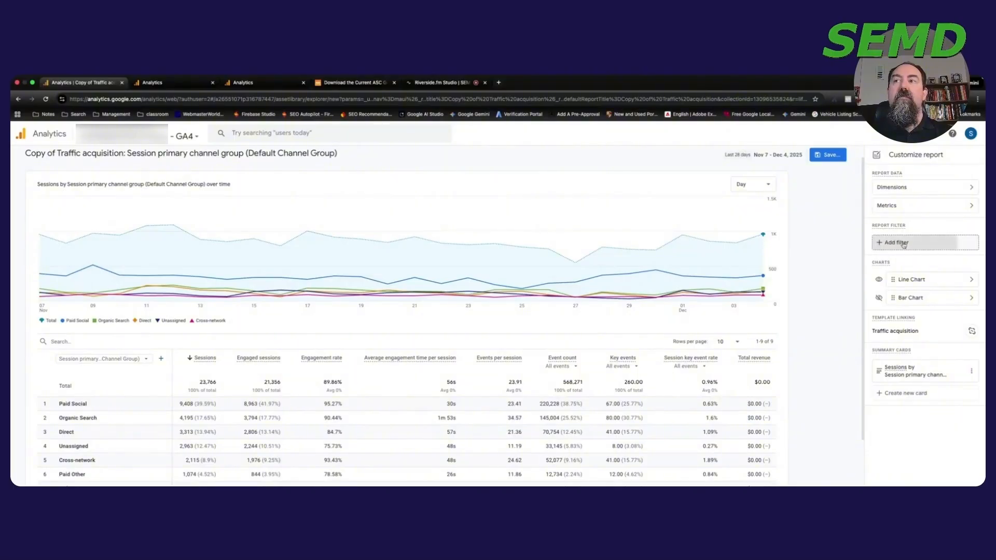
{"action": "left_click", "coordinate": [875, 156]}
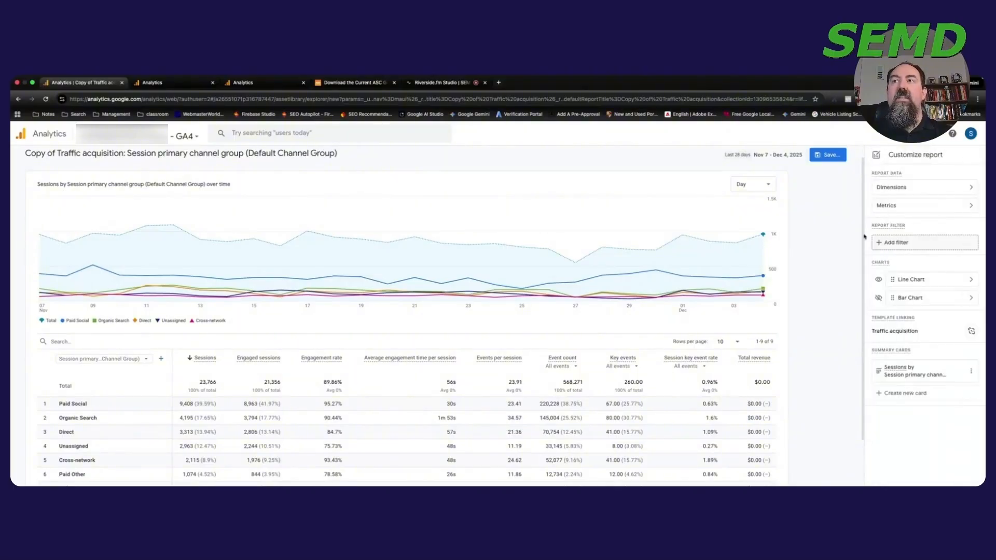
{"action": "left_click", "coordinate": [906, 243]}
{"action": "left_click", "coordinate": [920, 210]}
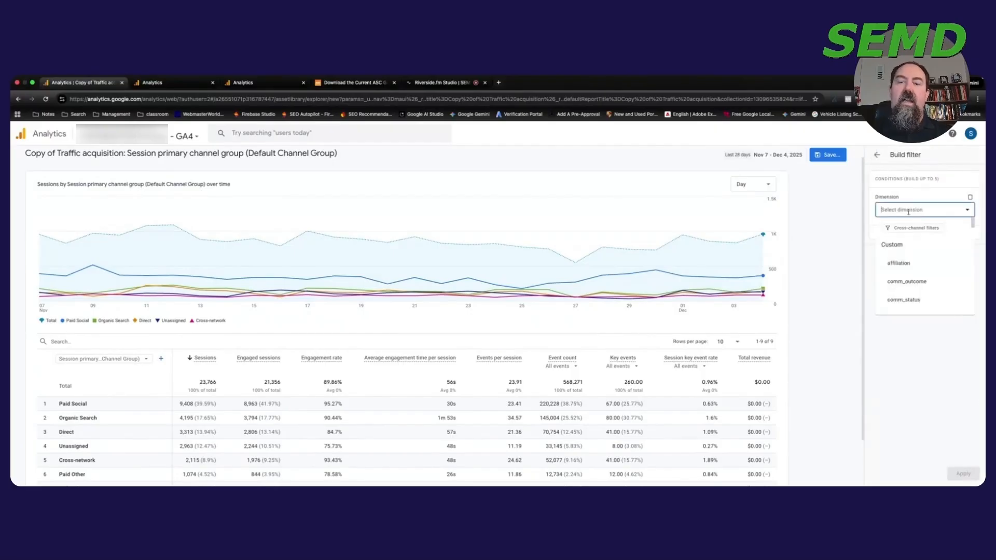
{"action": "type", "text": "session def"}
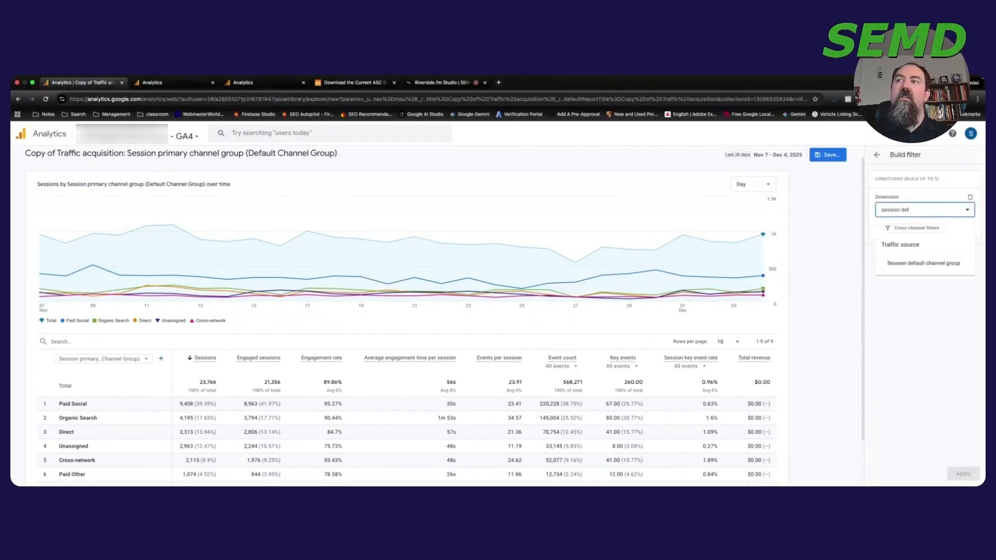
{"action": "left_click", "coordinate": [937, 270]}
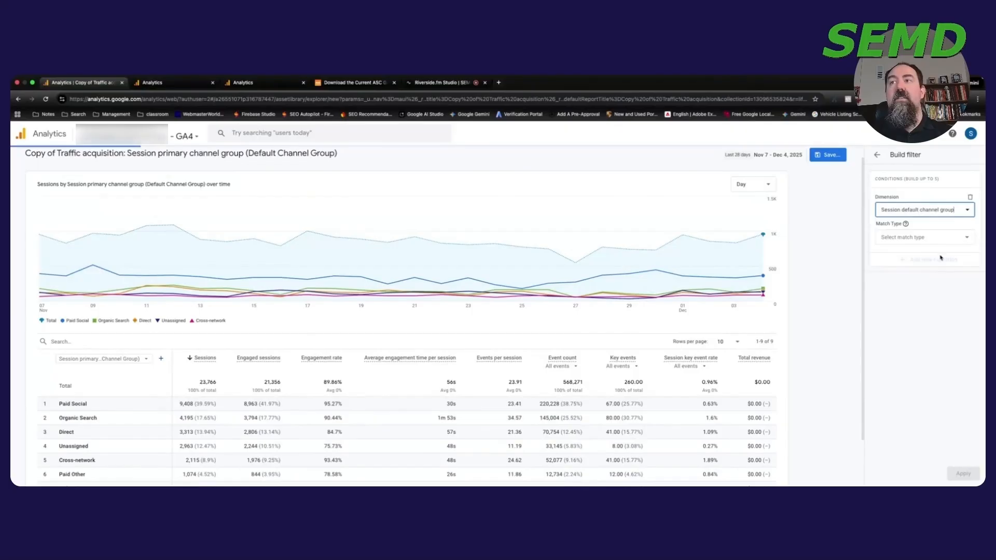
Set the filter condition to exactly match Organic Search and apply it to the report.
{"action": "left_click", "coordinate": [917, 234]}
{"action": "left_click", "coordinate": [918, 255]}
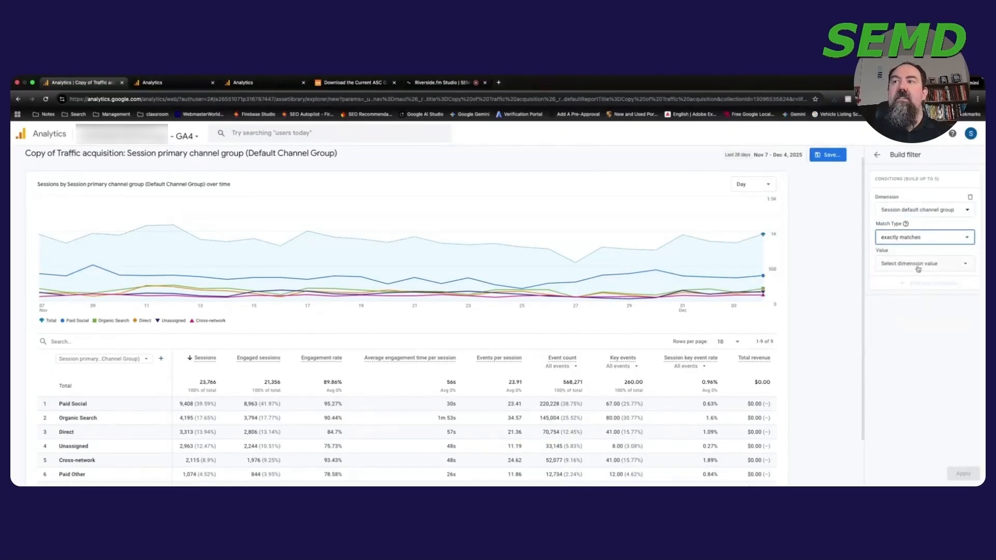
{"action": "left_click", "coordinate": [917, 264]}
{"action": "left_click", "coordinate": [888, 317]}
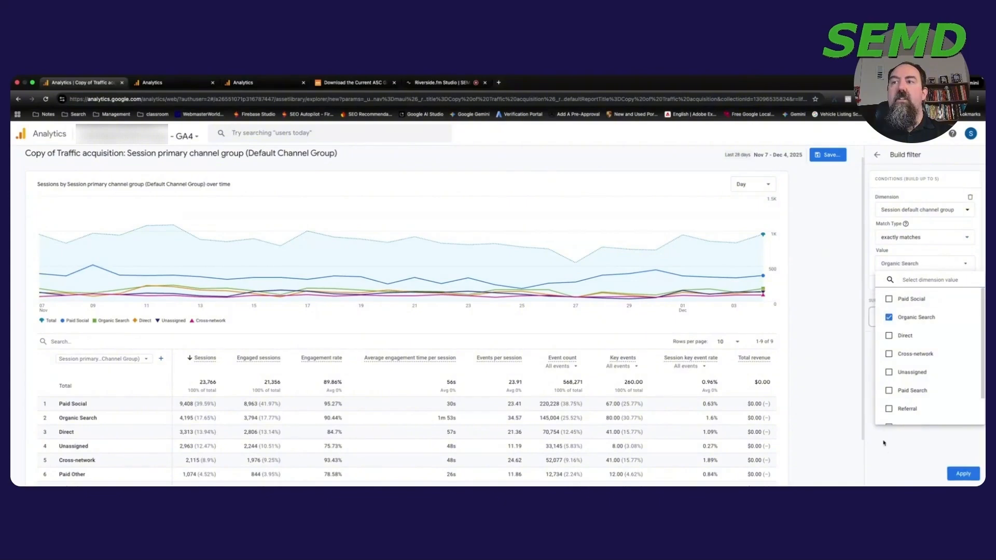
{"action": "left_click", "coordinate": [886, 456]}
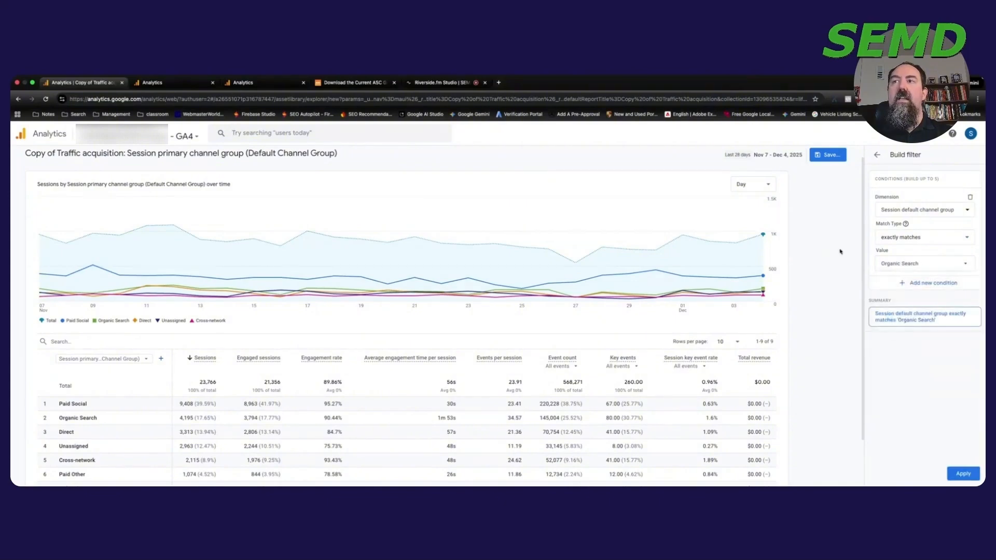
{"action": "left_click", "coordinate": [963, 473]}
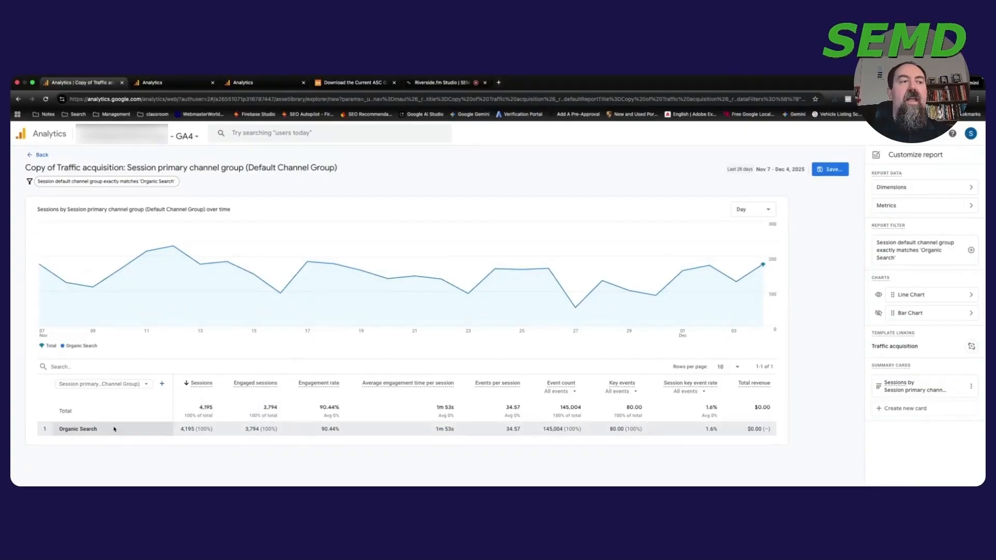
Add Landing page to the report's primary dimensions, set it as the default and apply the change.
{"action": "left_click", "coordinate": [943, 188]}
{"action": "left_click", "coordinate": [922, 338]}
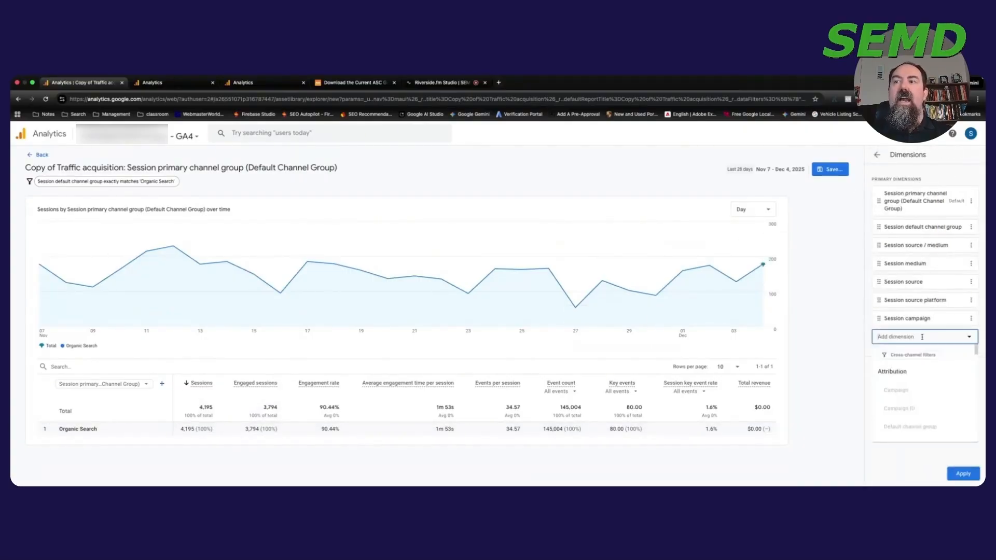
{"action": "type", "text": "Landing"}
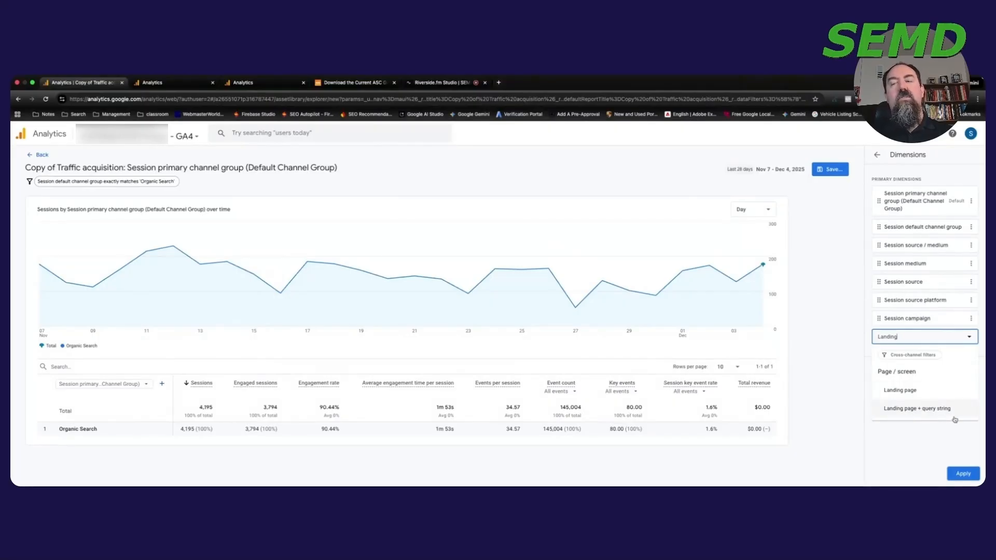
{"action": "left_click", "coordinate": [916, 392]}
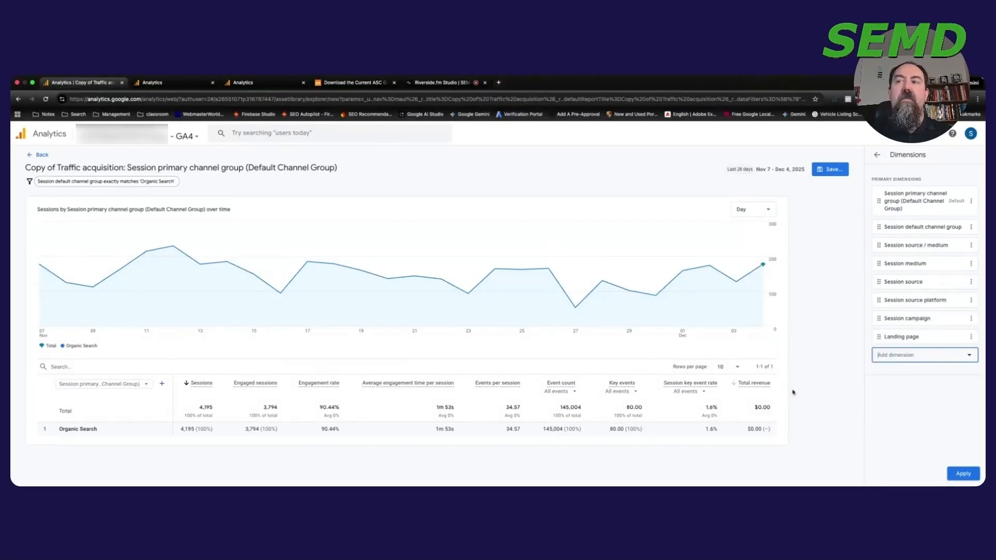
{"action": "left_click", "coordinate": [970, 337]}
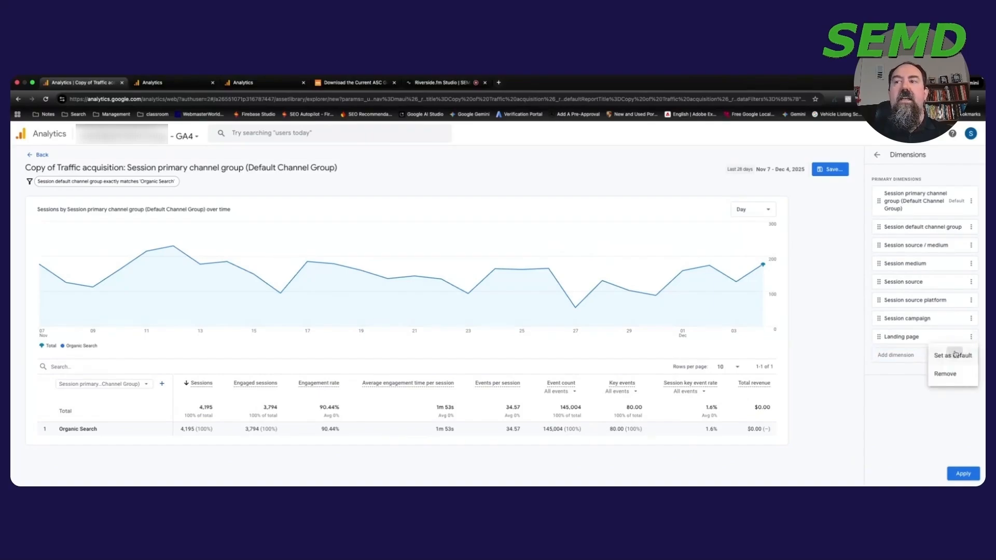
{"action": "left_click", "coordinate": [954, 354]}
{"action": "left_click", "coordinate": [962, 473]}
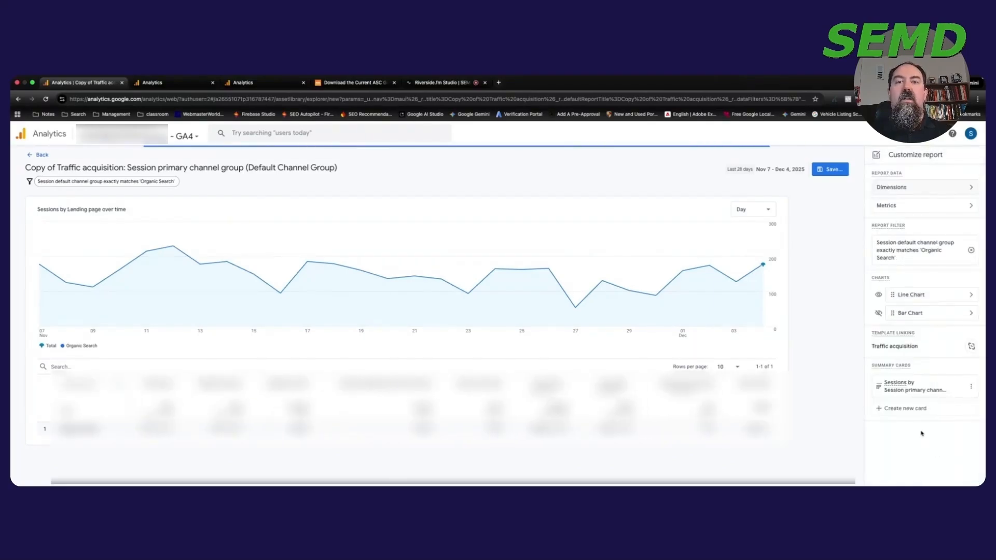
Remove the Total revenue metric, add Total users directly after Sessions, and apply the metric changes.
{"action": "scroll", "coordinate": [465, 354], "scroll_direction": "down", "scroll_amount": 1}
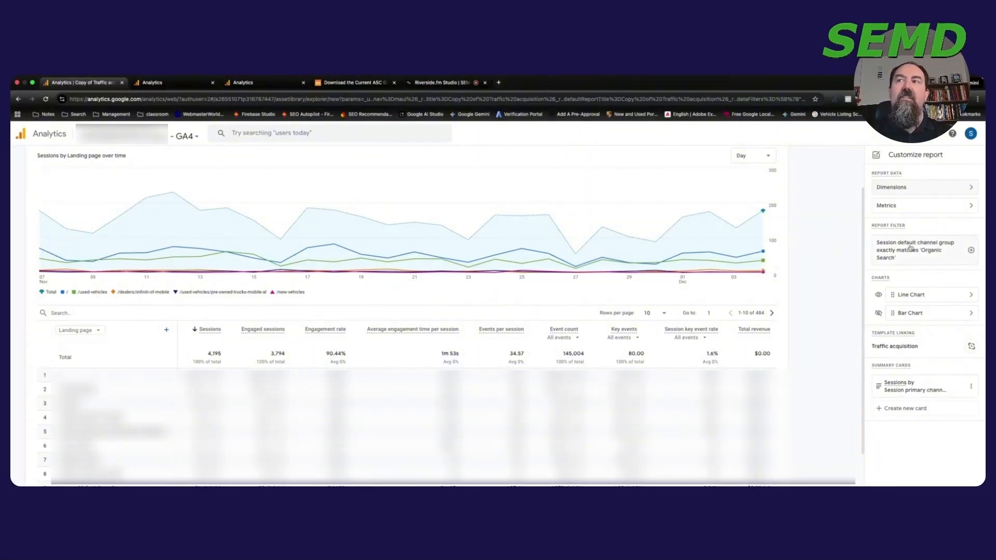
{"action": "left_click", "coordinate": [942, 204]}
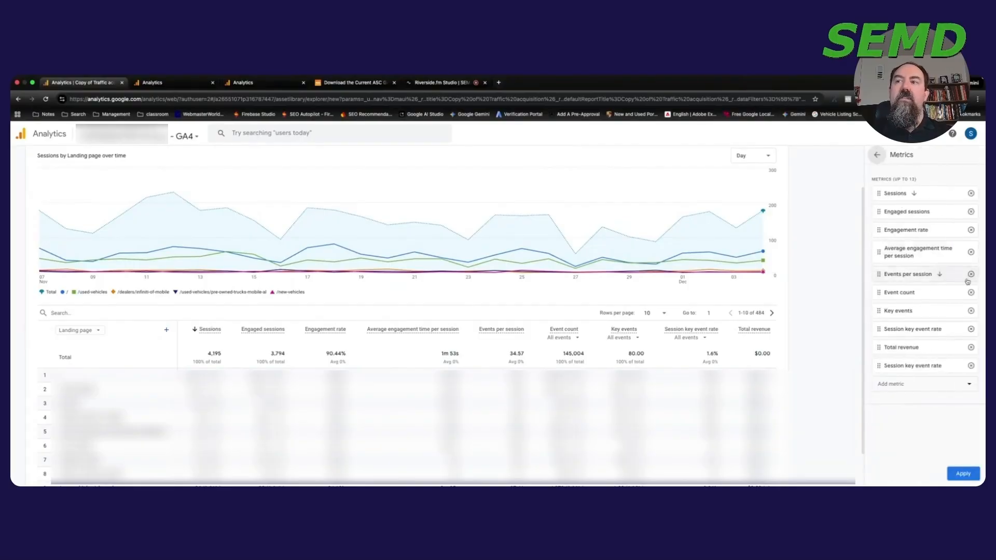
{"action": "left_click", "coordinate": [971, 347]}
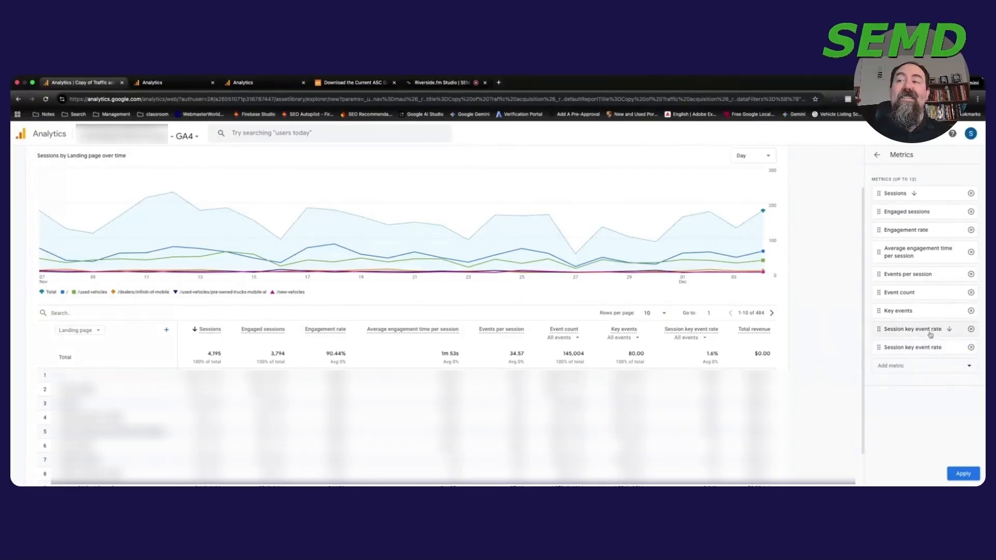
{"action": "left_click", "coordinate": [903, 366]}
{"action": "type", "text": "Total user"}
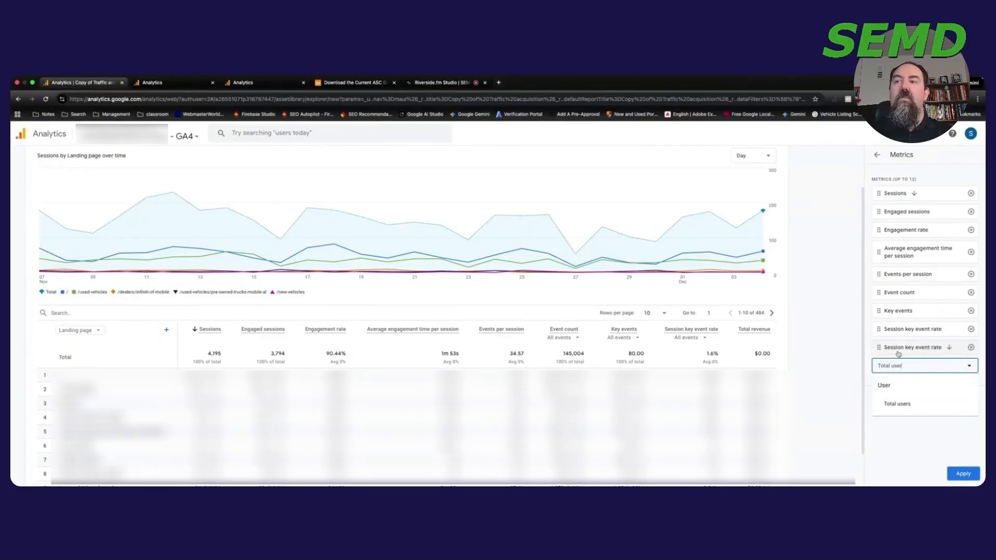
{"action": "left_click", "coordinate": [896, 404]}
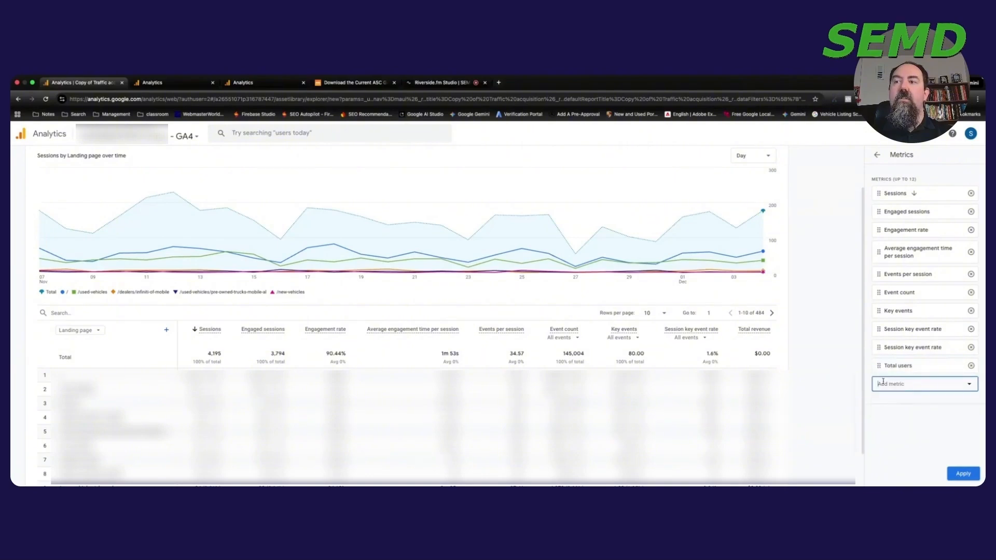
{"action": "left_click_drag", "start_coordinate": [876, 367], "coordinate": [880, 213]}
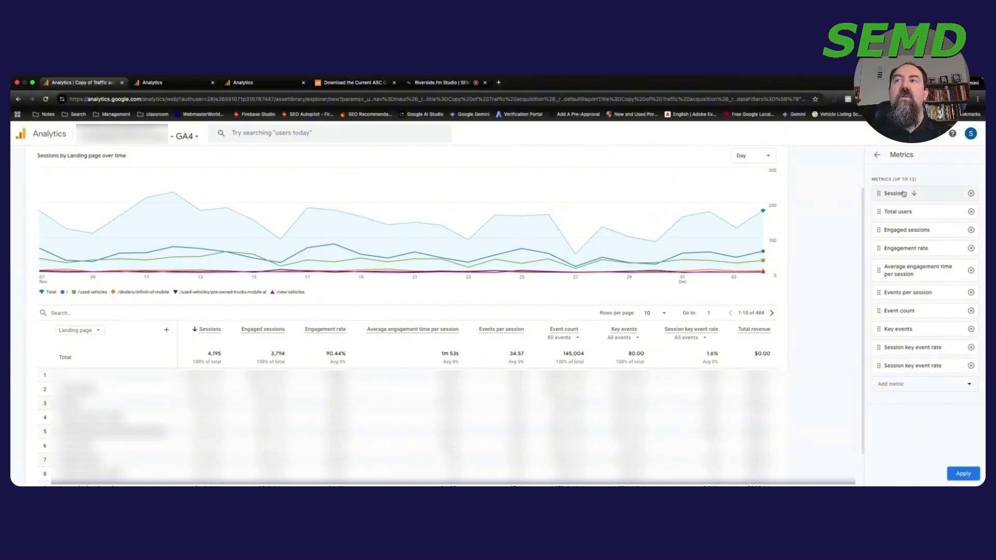
{"action": "left_click", "coordinate": [963, 474]}
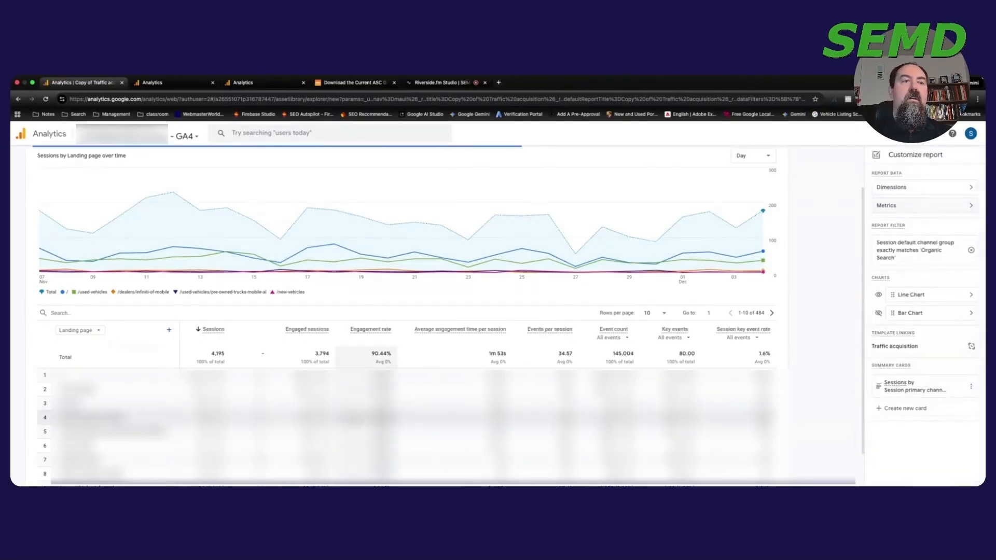
{"action": "scroll", "coordinate": [192, 348], "scroll_direction": "down", "scroll_amount": 1}
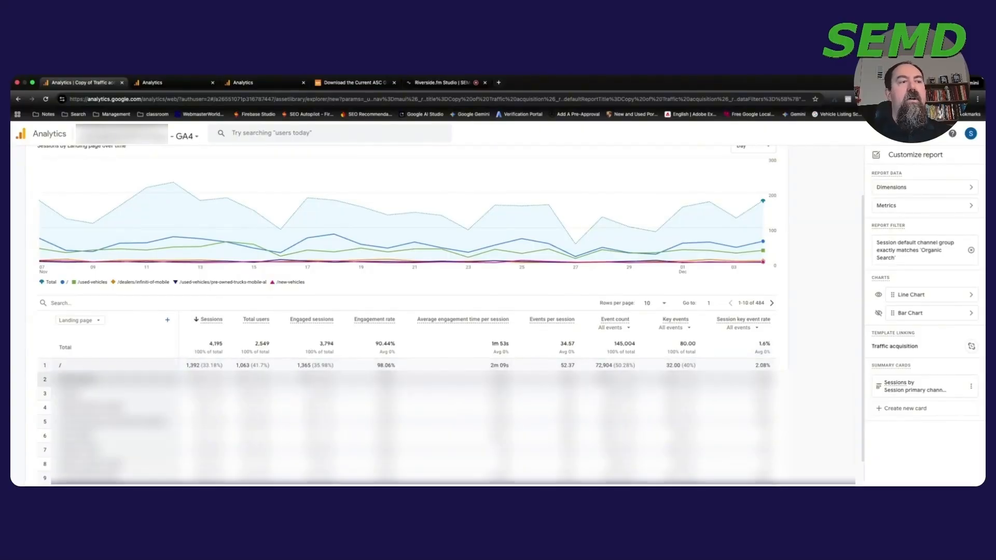
Save the customized report as a new report named Organic Search Traffic and return to the Library.
{"action": "scroll", "coordinate": [451, 319], "scroll_direction": "down", "scroll_amount": 1}
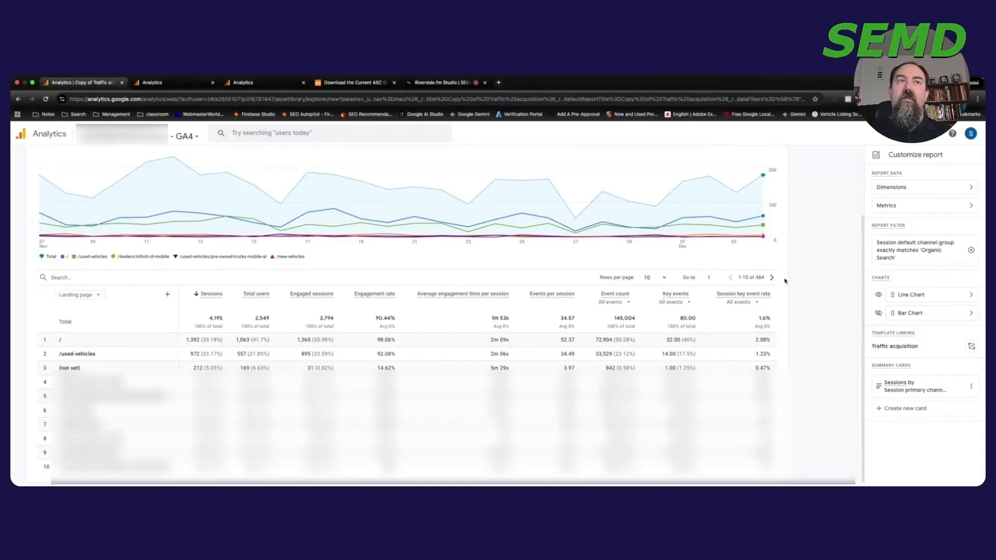
{"action": "scroll", "coordinate": [784, 281], "scroll_direction": "up", "scroll_amount": 3}
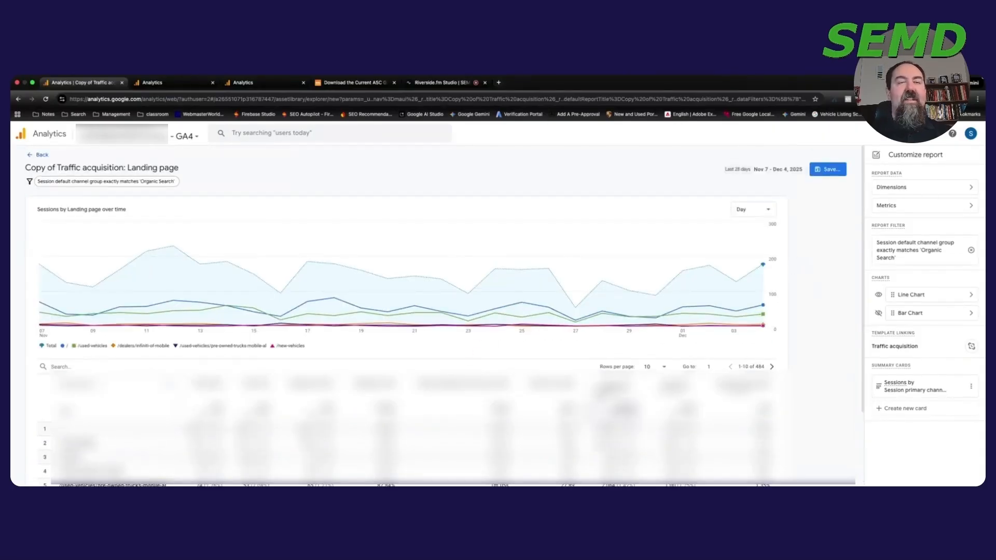
{"action": "left_click", "coordinate": [828, 169]}
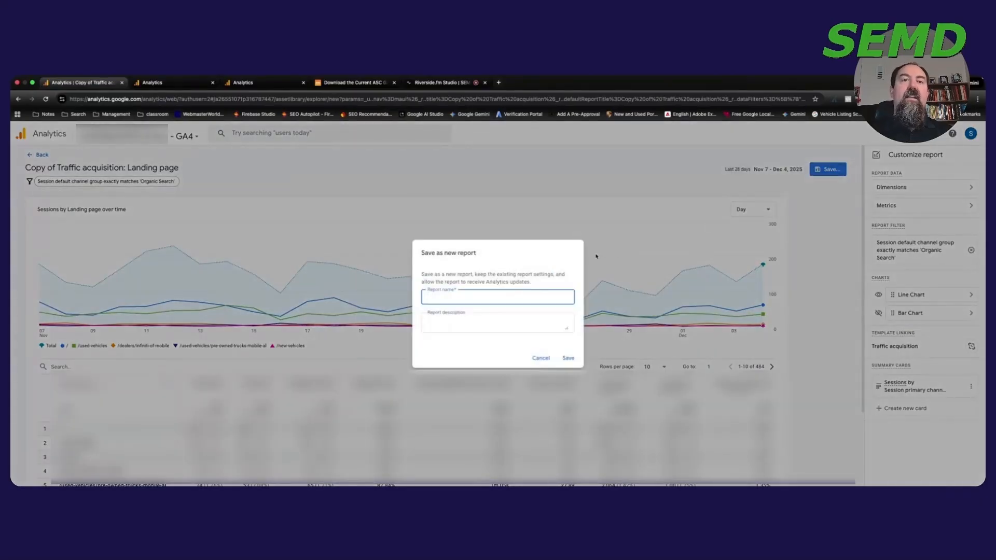
{"action": "type", "text": "Organic Search Traffic"}
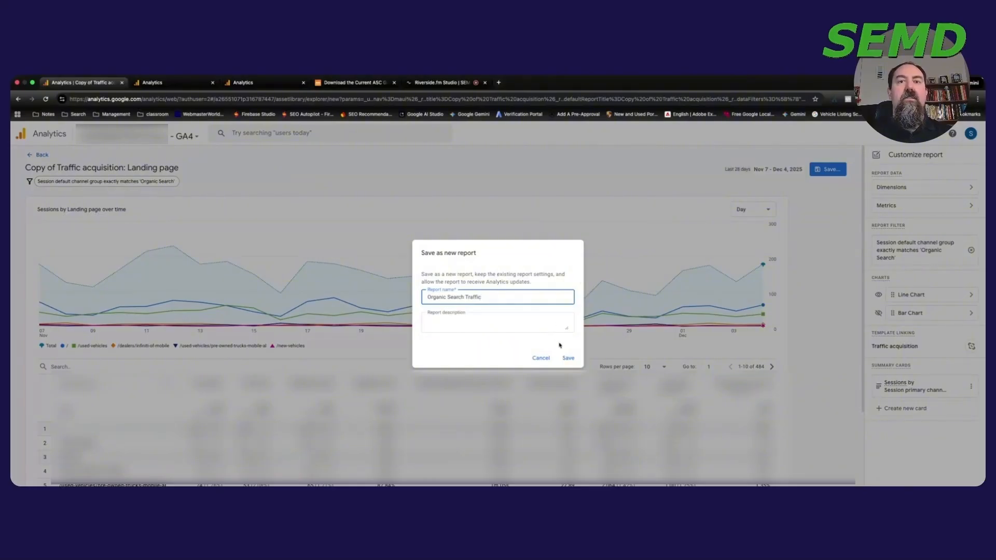
{"action": "left_click", "coordinate": [567, 358]}
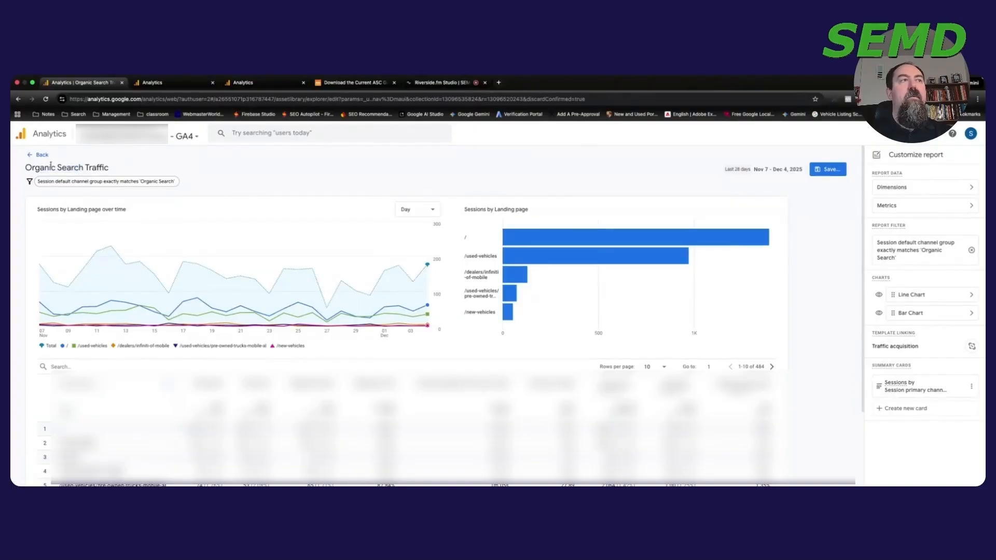
{"action": "left_click", "coordinate": [32, 155]}
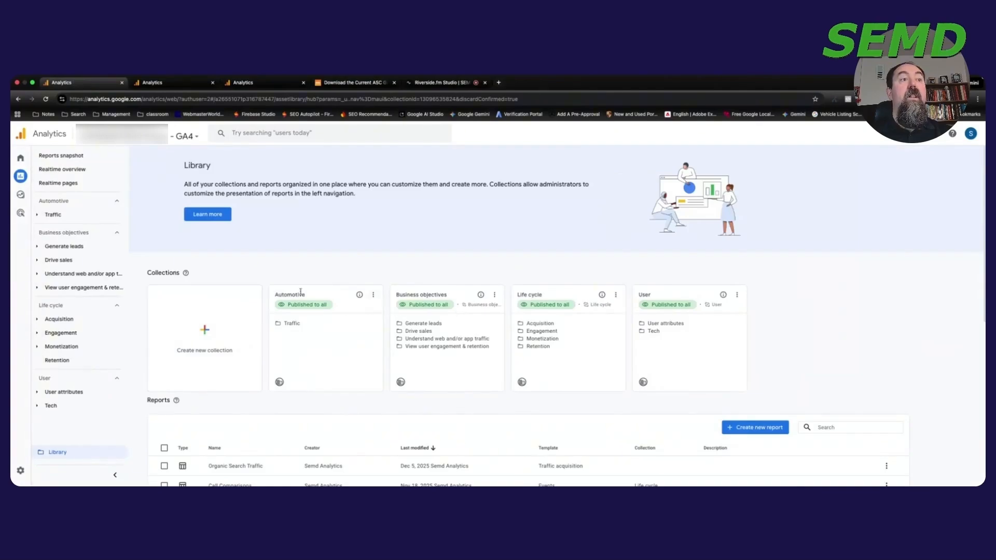
Edit the Automotive collection and add the Organic Search Traffic report under its Traffic topic.
{"action": "left_click", "coordinate": [373, 295]}
{"action": "left_click", "coordinate": [393, 332]}
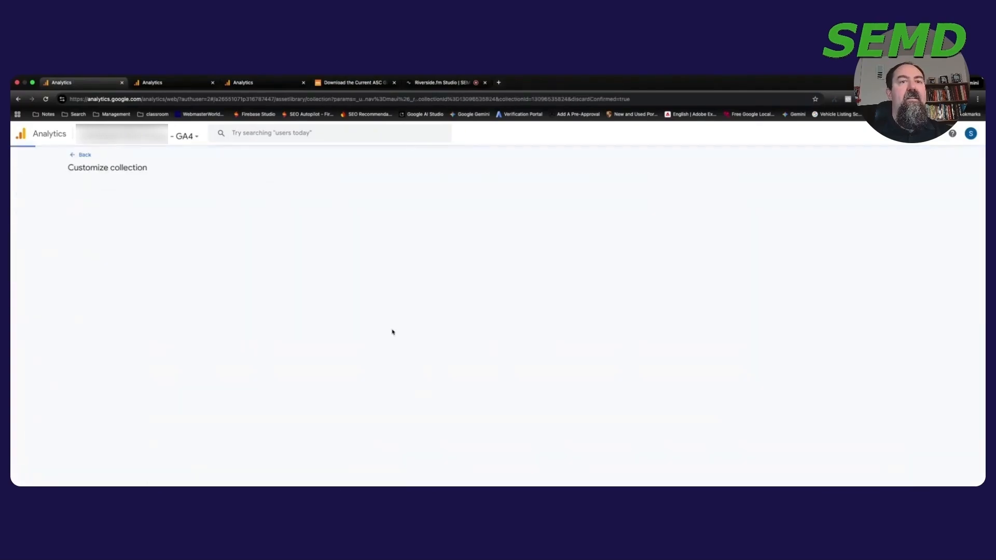
{"action": "left_click", "coordinate": [355, 208]}
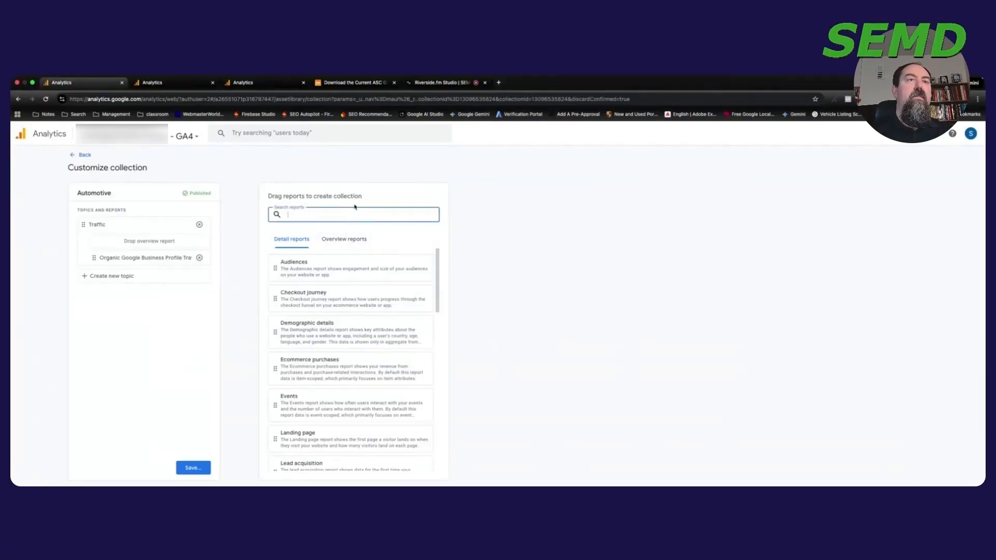
{"action": "type", "text": "Organi"}
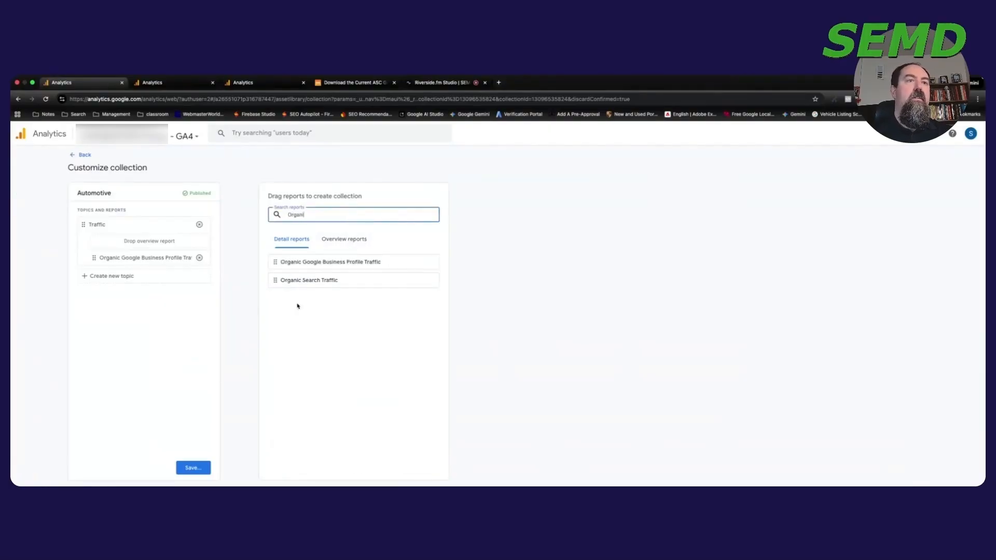
{"action": "left_click_drag", "start_coordinate": [275, 280], "coordinate": [104, 276]}
Save the changes to the current collection, return to the Library and expand the Automotive Traffic topic.
{"action": "left_click", "coordinate": [205, 471]}
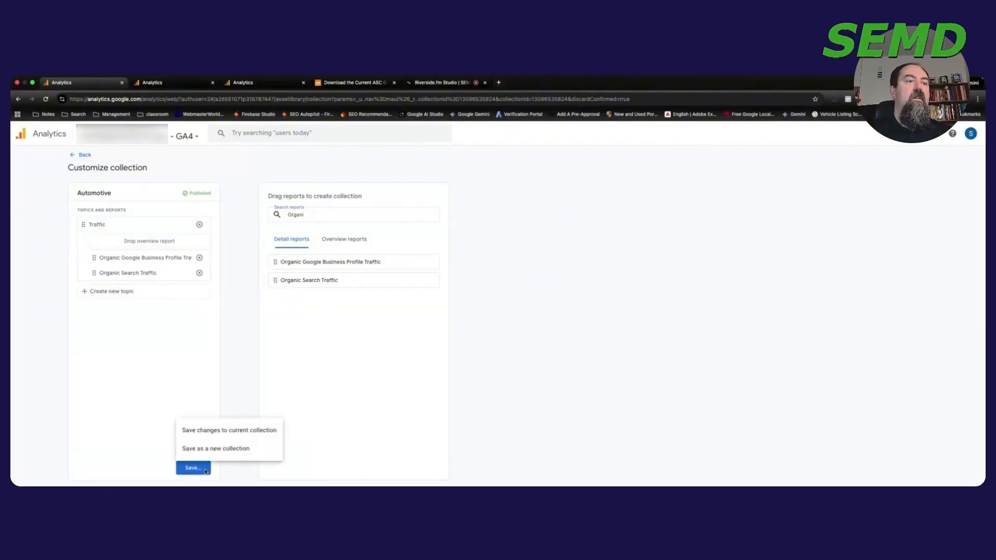
{"action": "left_click", "coordinate": [234, 436]}
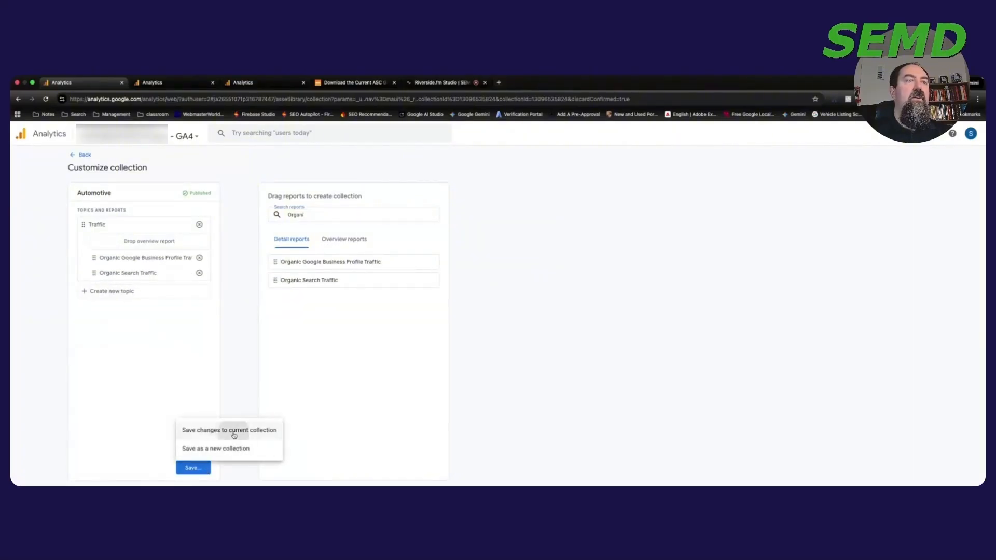
{"action": "left_click", "coordinate": [81, 155]}
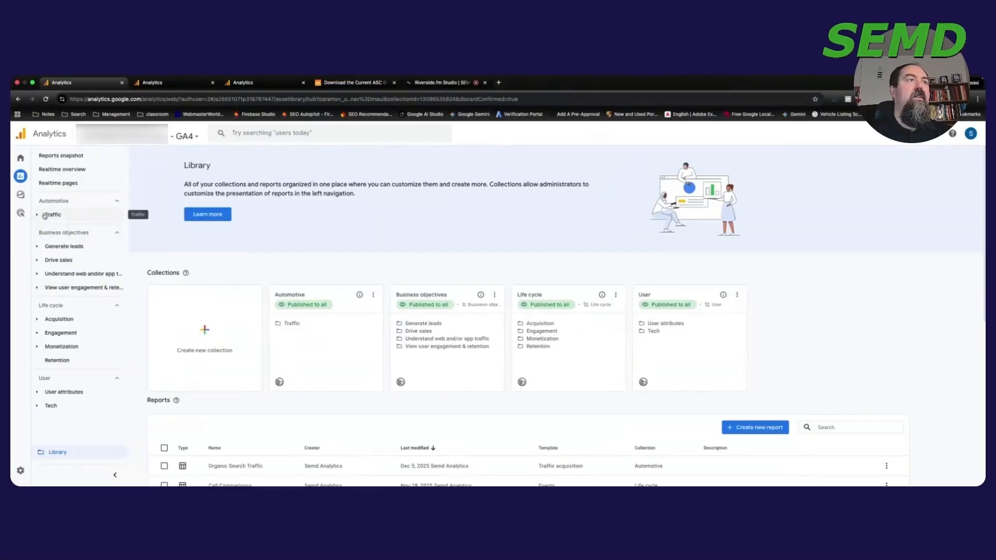
{"action": "left_click", "coordinate": [51, 215]}
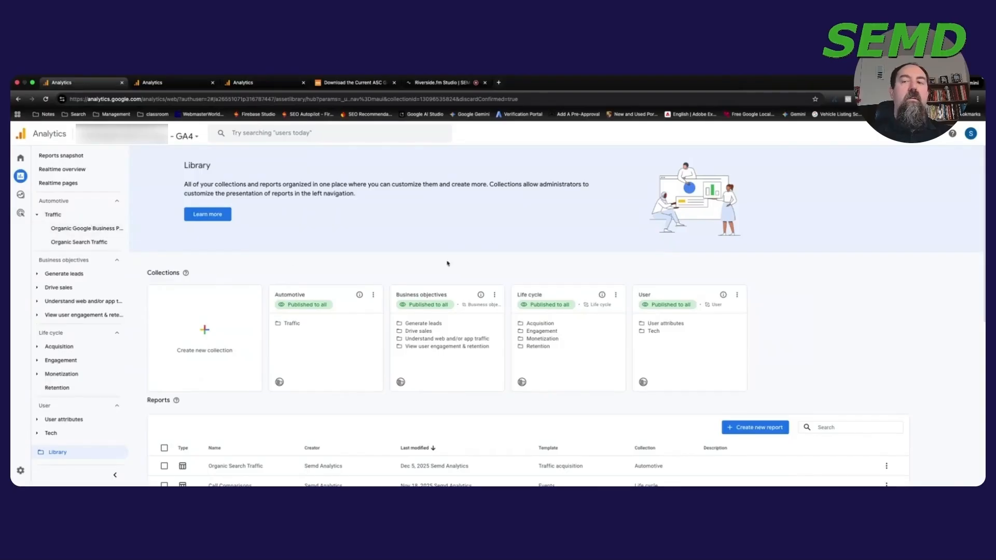
Create a new detail report from the Traffic acquisition template.
{"action": "scroll", "coordinate": [615, 389], "scroll_direction": "down", "scroll_amount": 1}
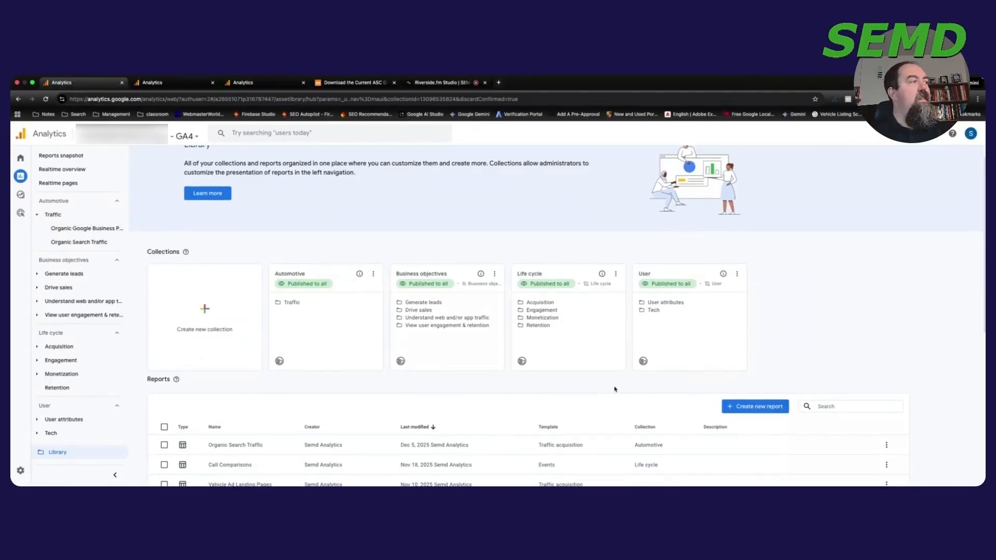
{"action": "scroll", "coordinate": [635, 397], "scroll_direction": "down", "scroll_amount": 2}
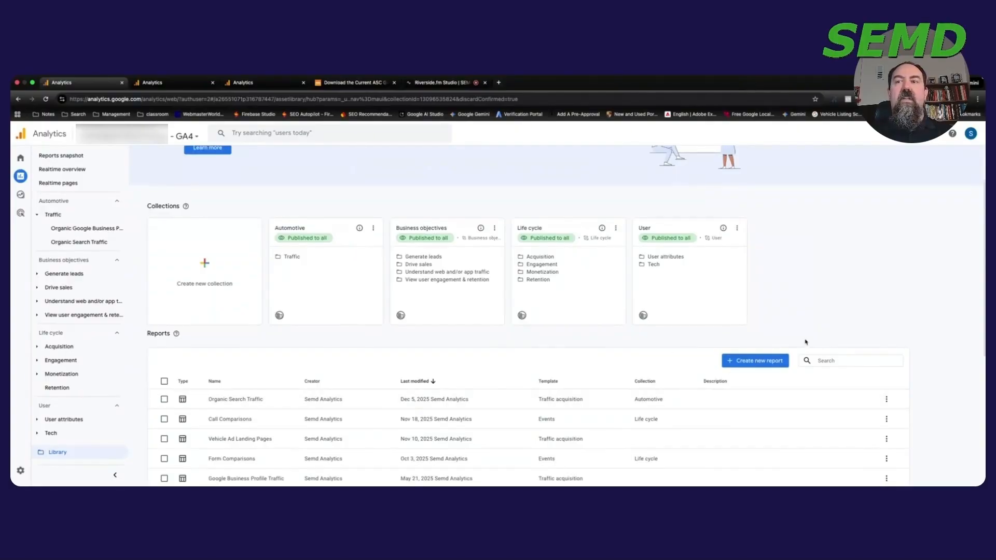
{"action": "scroll", "coordinate": [689, 355], "scroll_direction": "up", "scroll_amount": 1}
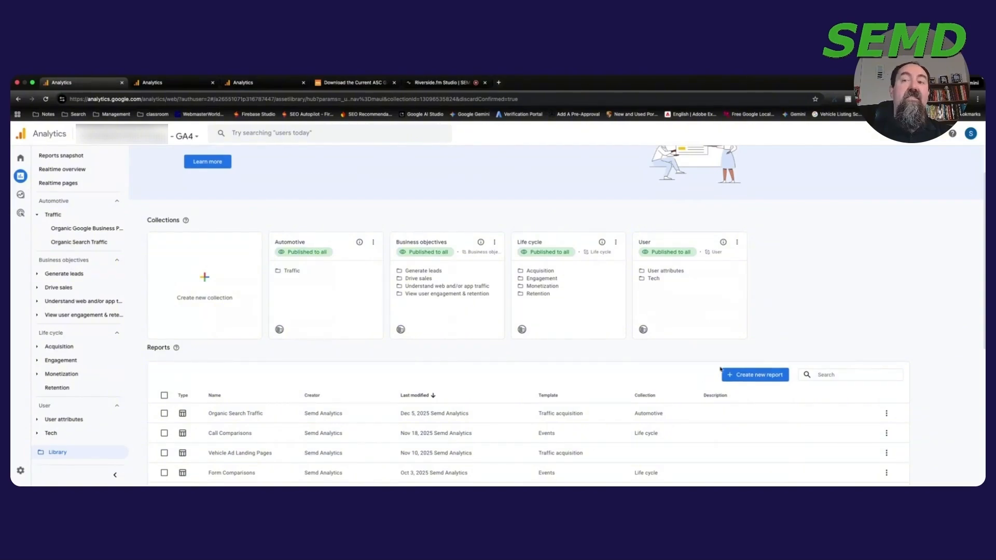
{"action": "left_click", "coordinate": [767, 373]}
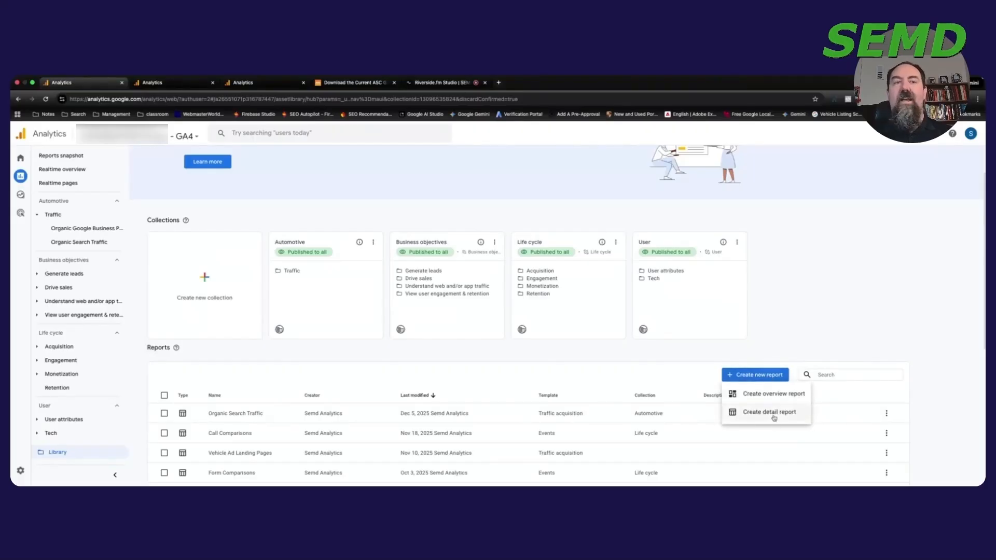
{"action": "left_click", "coordinate": [773, 413]}
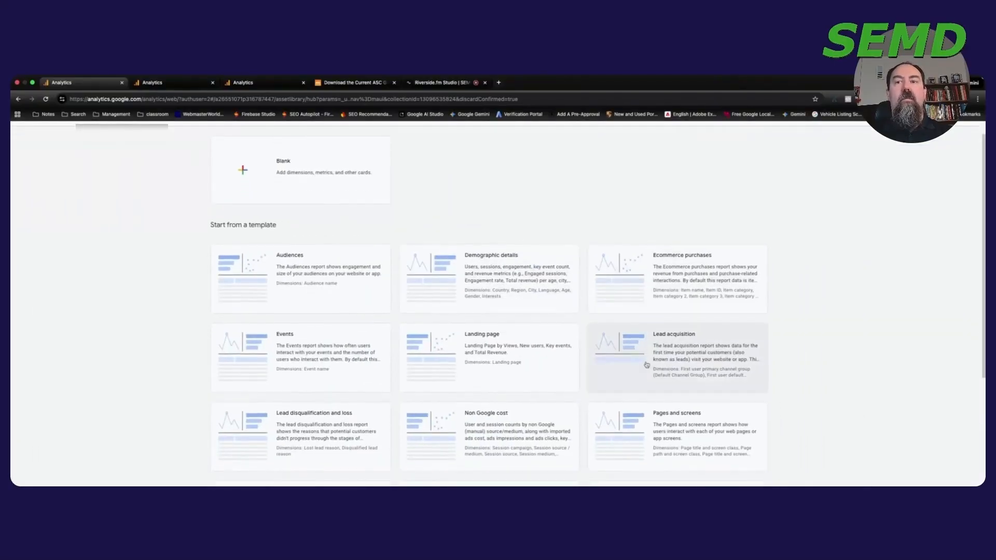
{"action": "scroll", "coordinate": [674, 363], "scroll_direction": "down", "scroll_amount": 3}
{"action": "left_click", "coordinate": [684, 357]}
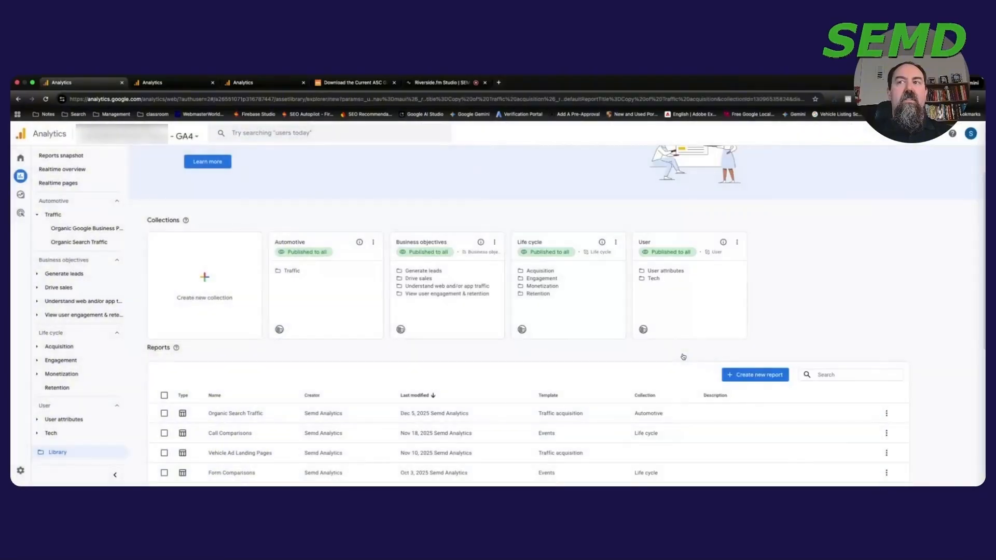
Add and apply a report filter where Session default channel group exactly matches Cross-network.
{"action": "left_click", "coordinate": [880, 241]}
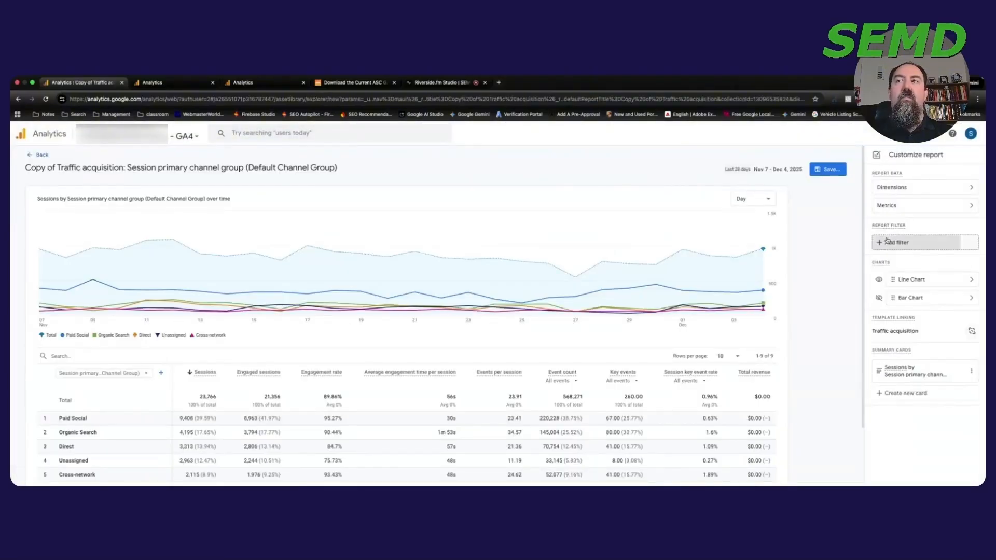
{"action": "left_click", "coordinate": [910, 210]}
{"action": "type", "text": "Session"}
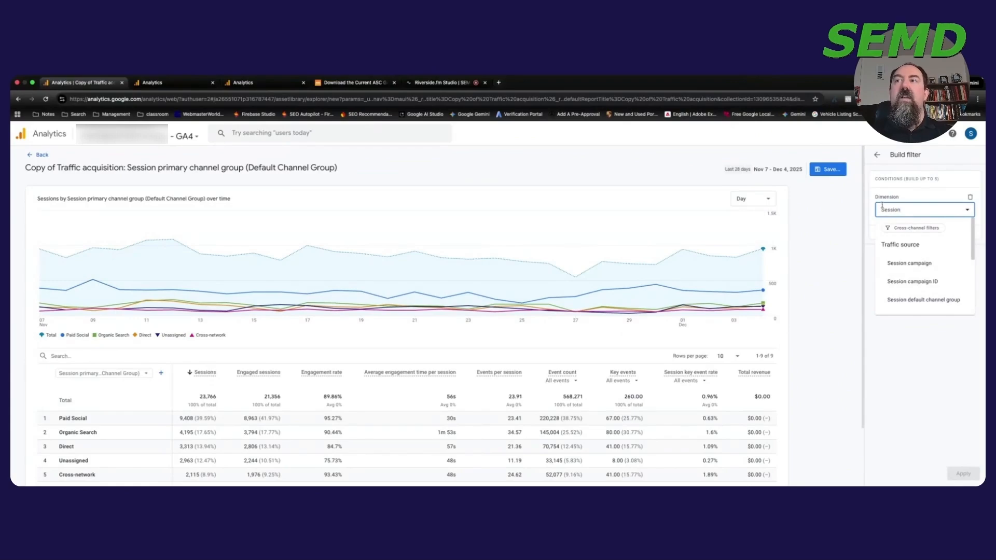
{"action": "left_click", "coordinate": [916, 300]}
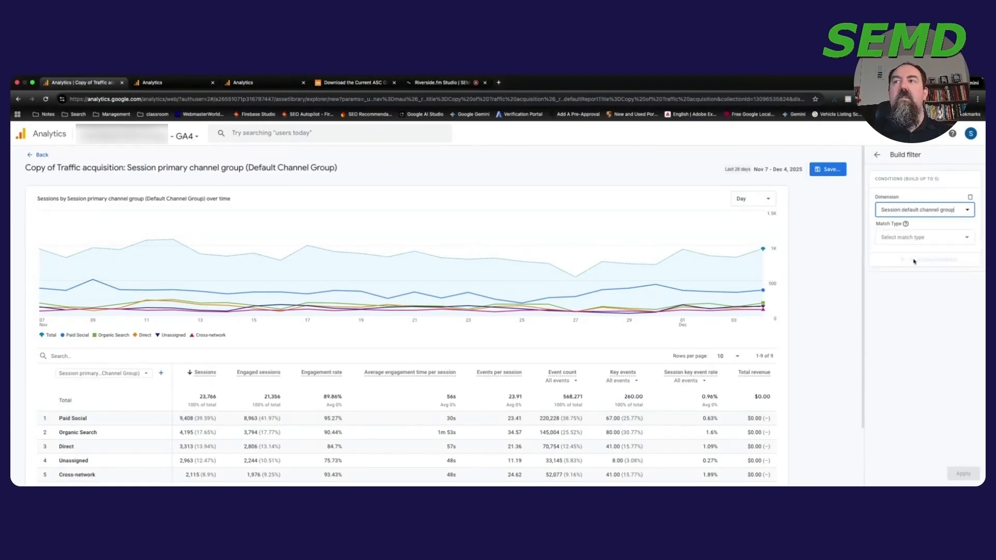
{"action": "left_click", "coordinate": [918, 237]}
{"action": "left_click", "coordinate": [905, 256]}
{"action": "left_click", "coordinate": [913, 264]}
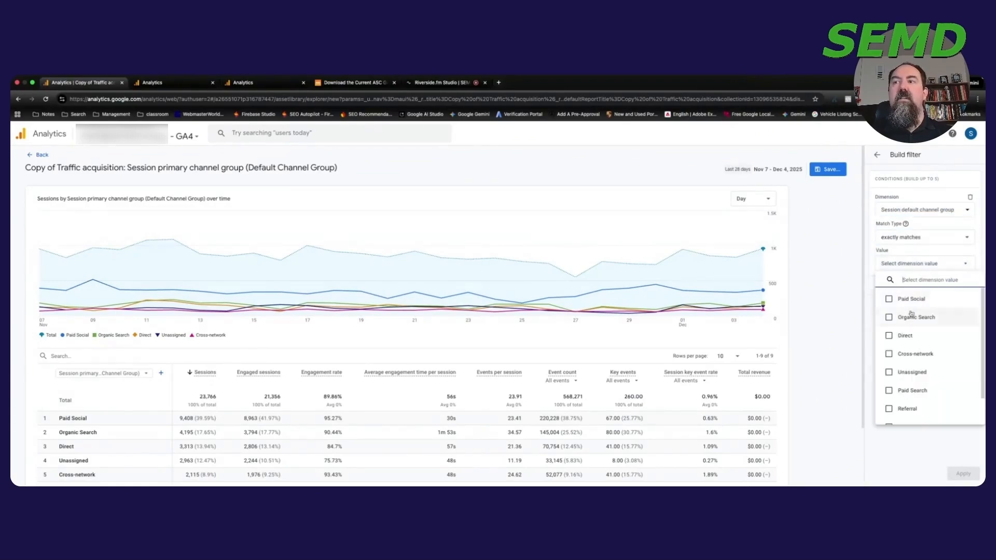
{"action": "left_click", "coordinate": [889, 353]}
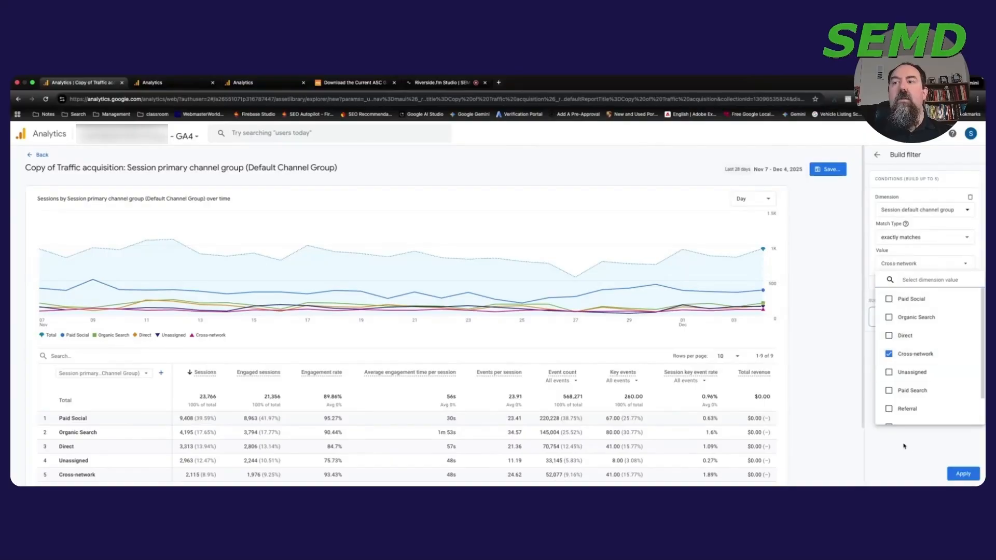
{"action": "left_click", "coordinate": [963, 473]}
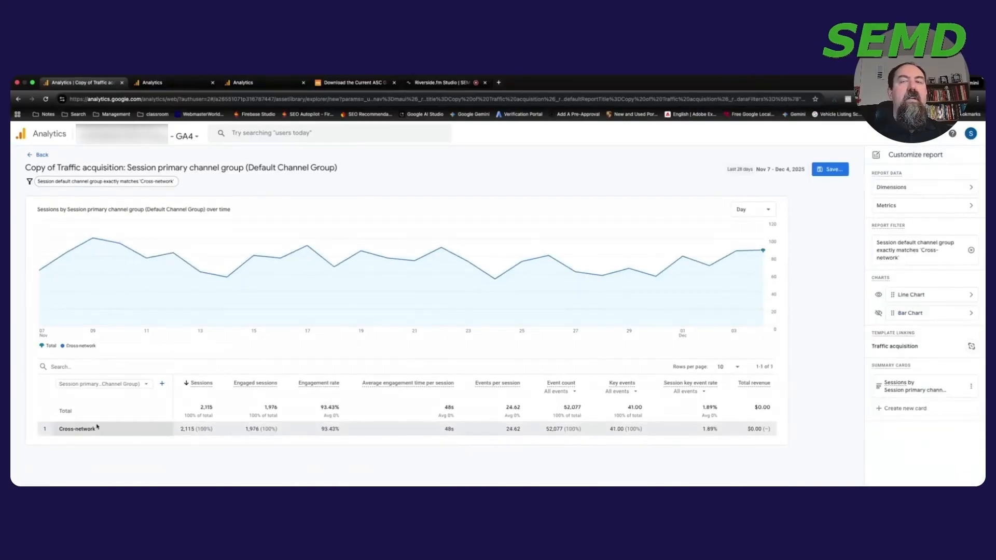
Add Landing page to the primary dimensions, set it as the default and apply the change.
{"action": "left_click", "coordinate": [913, 190]}
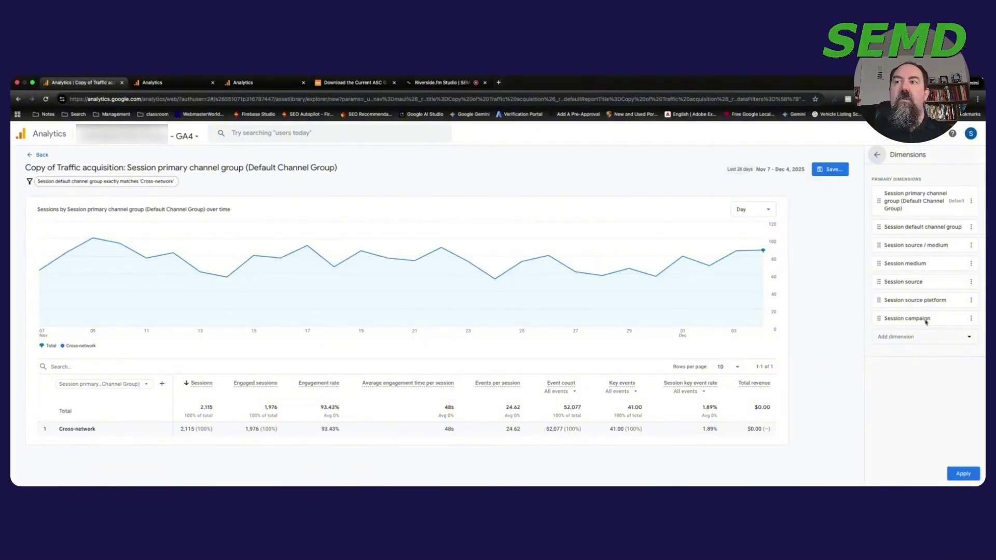
{"action": "left_click", "coordinate": [925, 336]}
{"action": "type", "text": "Landing"}
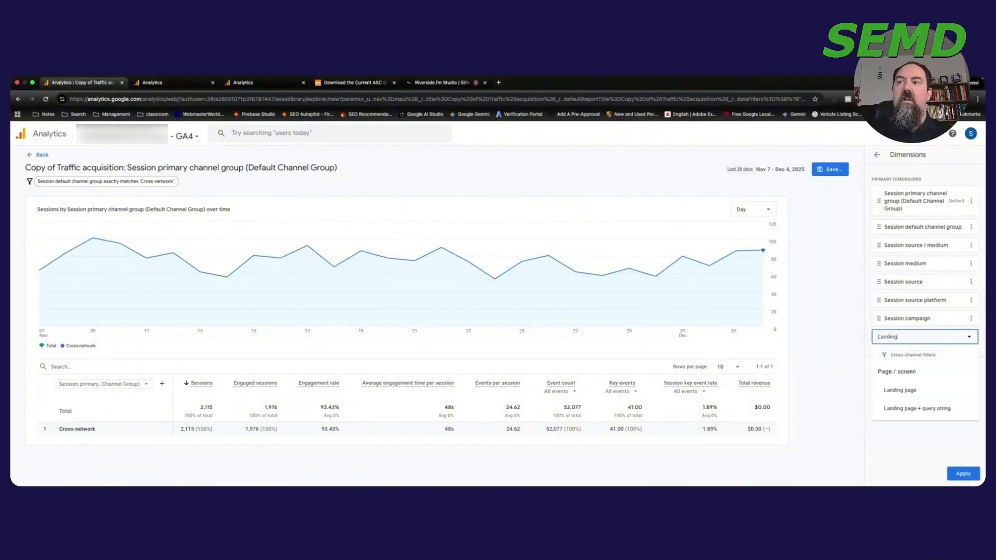
{"action": "left_click", "coordinate": [900, 390]}
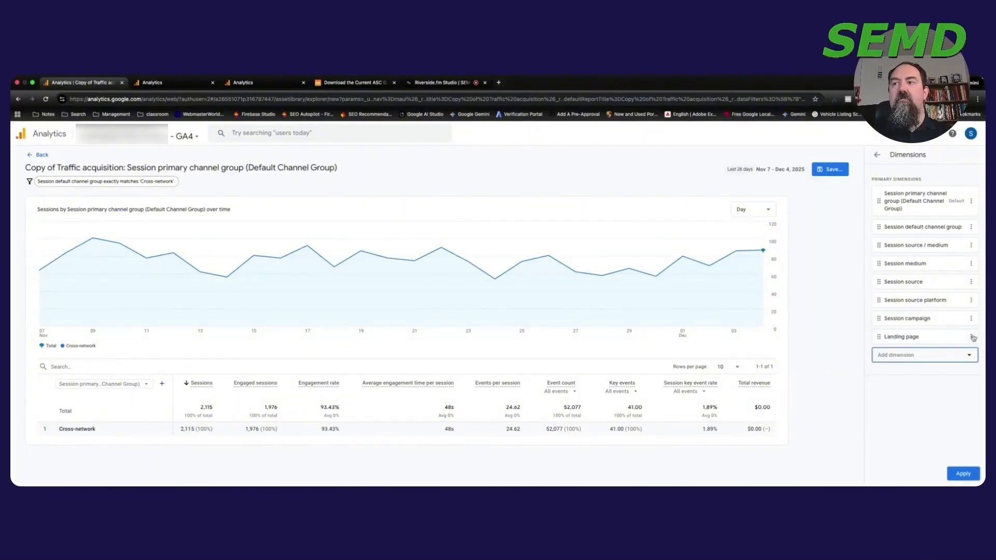
{"action": "left_click", "coordinate": [970, 336]}
{"action": "left_click", "coordinate": [952, 356]}
{"action": "left_click", "coordinate": [955, 472]}
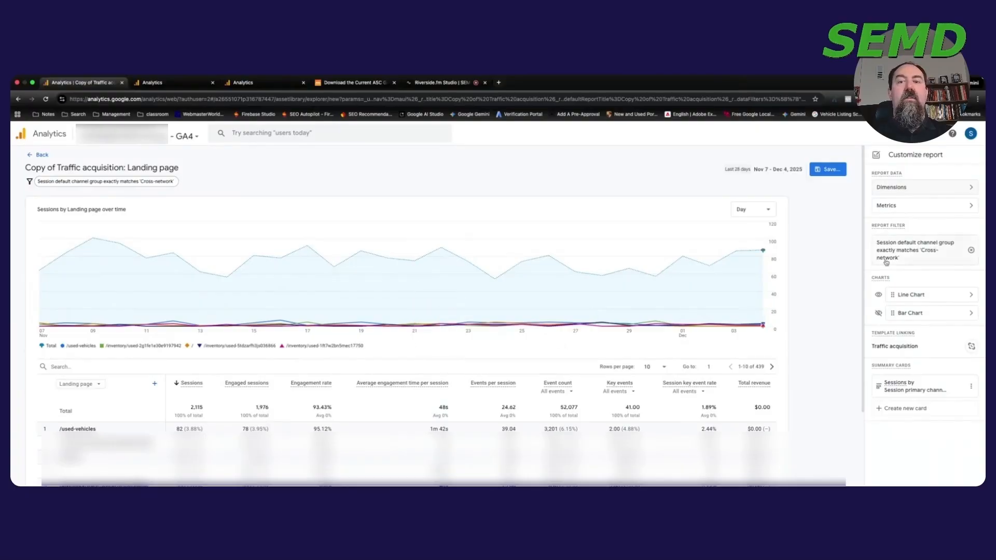
Remove the Total revenue metric from the Cross-network report and apply the change.
{"action": "scroll", "coordinate": [432, 402], "scroll_direction": "down", "scroll_amount": 2}
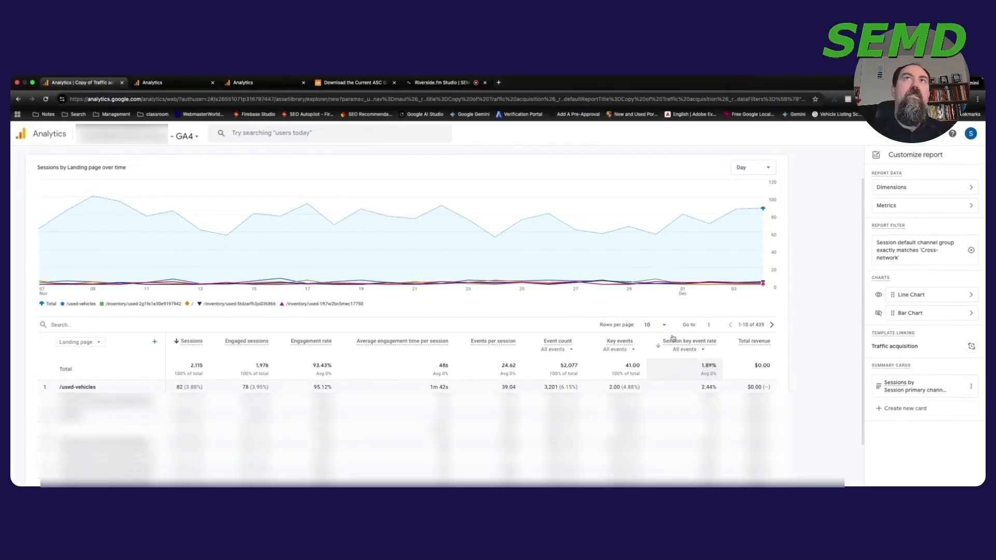
{"action": "mouse_move", "coordinate": [665, 347]}
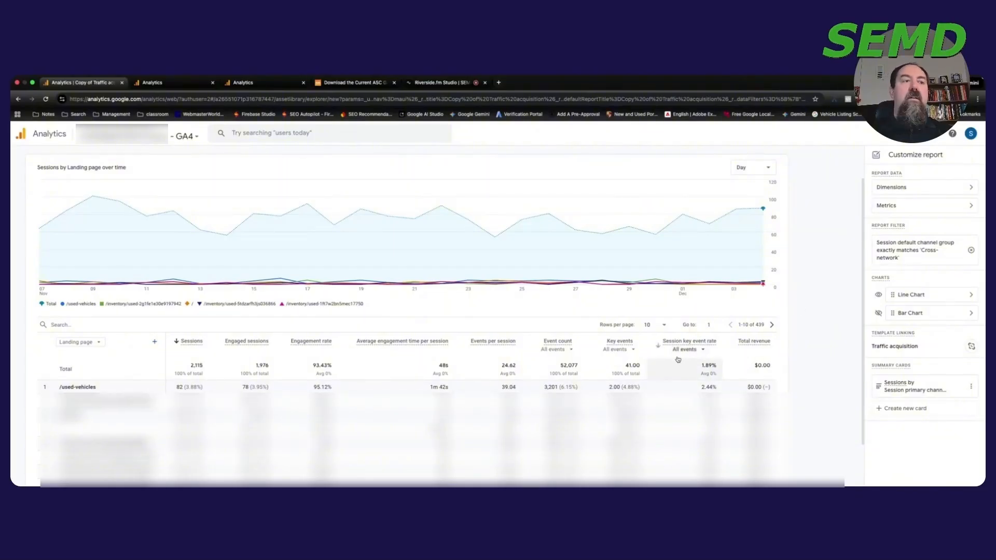
{"action": "left_click", "coordinate": [955, 206]}
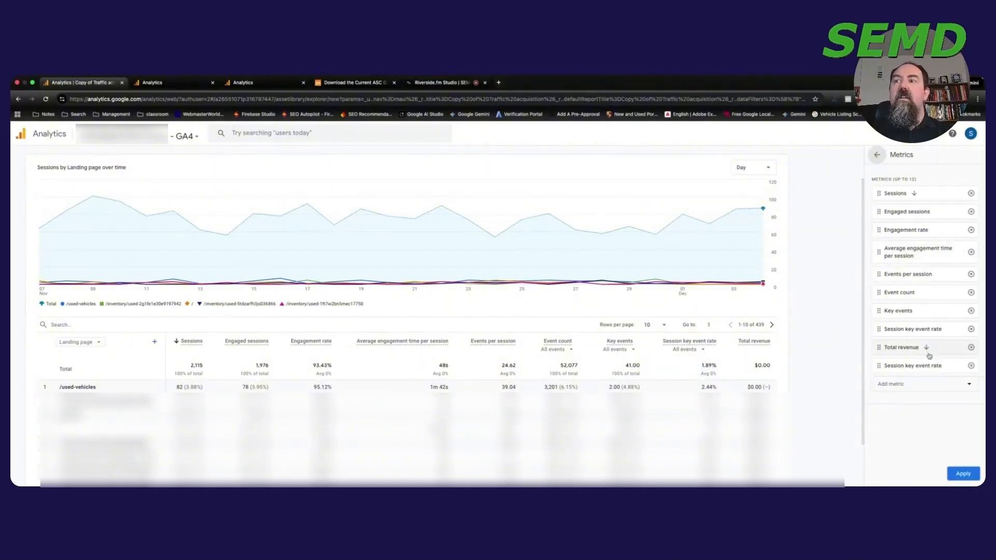
{"action": "left_click", "coordinate": [971, 347]}
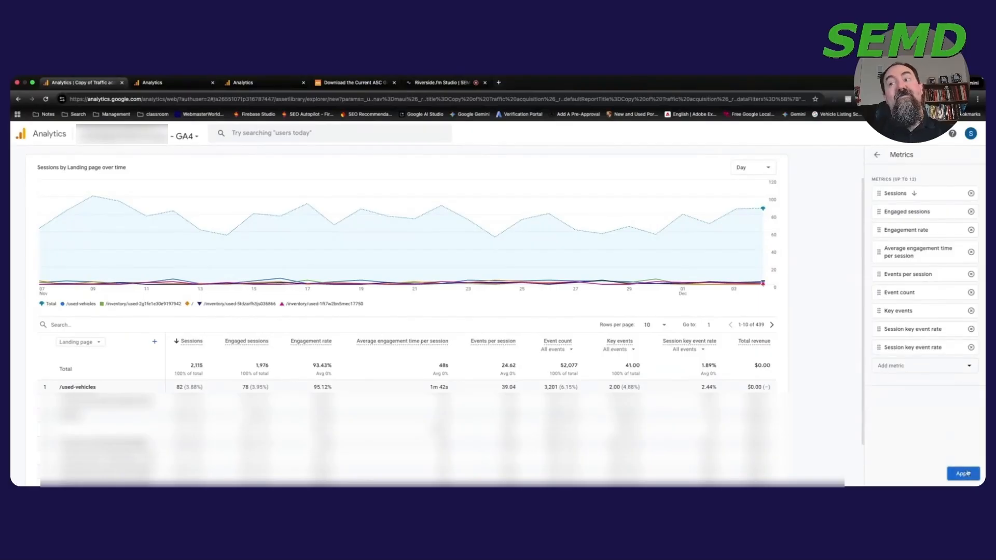
{"action": "left_click", "coordinate": [963, 474]}
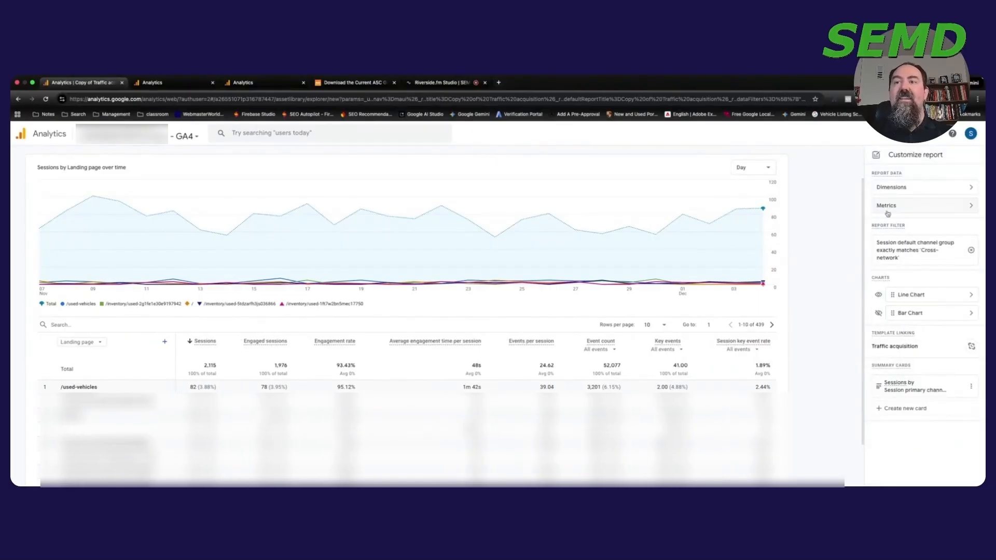
Add the Total users metric to the Cross-network report, place it directly after Sessions and apply the change.
{"action": "left_click", "coordinate": [937, 206]}
{"action": "left_click", "coordinate": [894, 365]}
{"action": "type", "text": "Total user"}
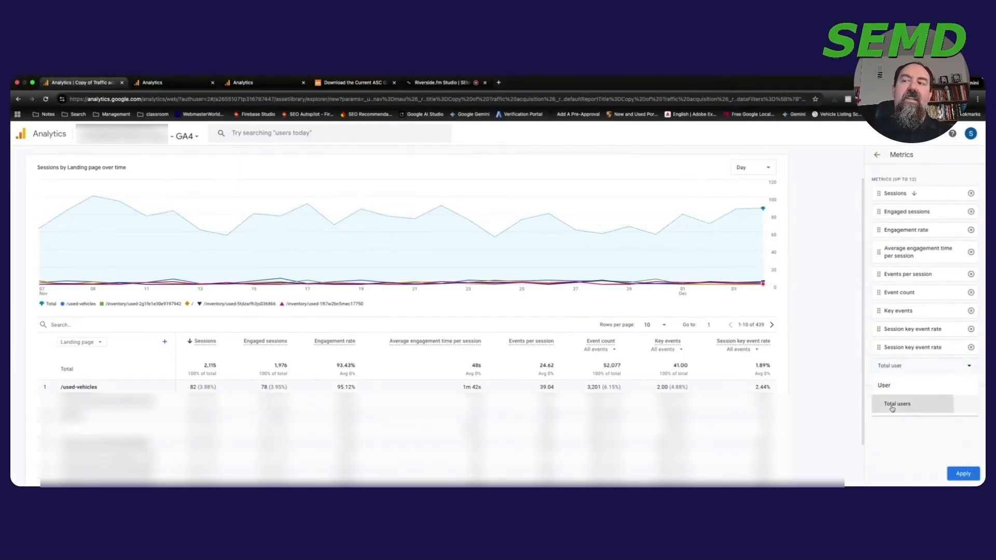
{"action": "left_click", "coordinate": [897, 403]}
{"action": "left_click_drag", "start_coordinate": [878, 365], "coordinate": [876, 211]}
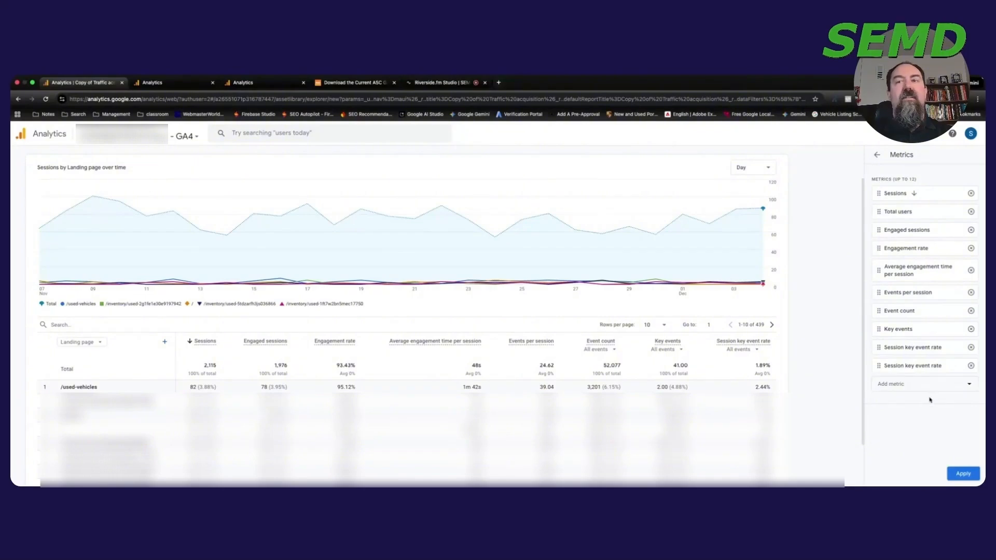
{"action": "left_click", "coordinate": [960, 475]}
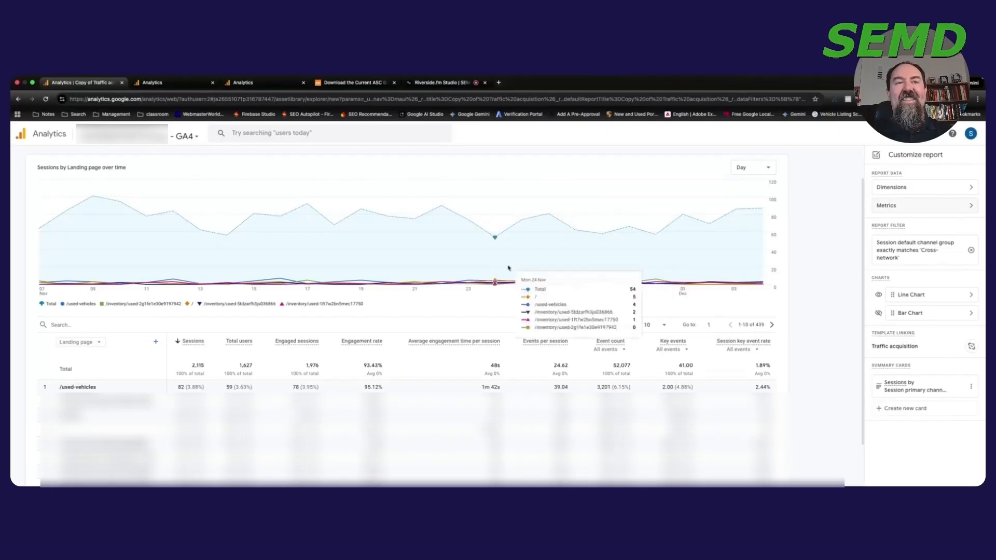
Save the report as a new report named Vehicle Ads Traffic and return to the Library.
{"action": "scroll", "coordinate": [864, 231], "scroll_direction": "up", "scroll_amount": 2}
{"action": "left_click", "coordinate": [817, 170]}
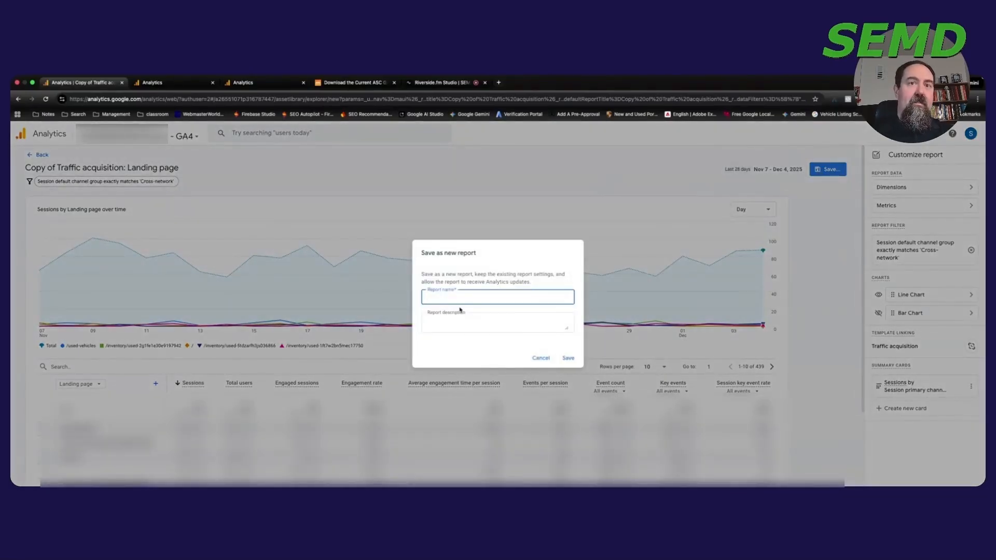
{"action": "type", "text": "Vehicle Ads Traffic"}
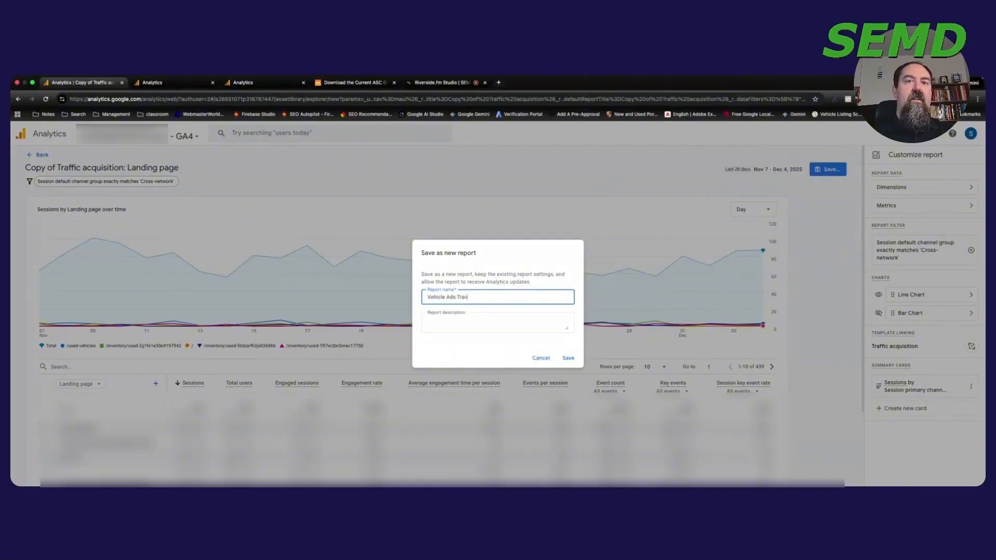
{"action": "left_click", "coordinate": [568, 358]}
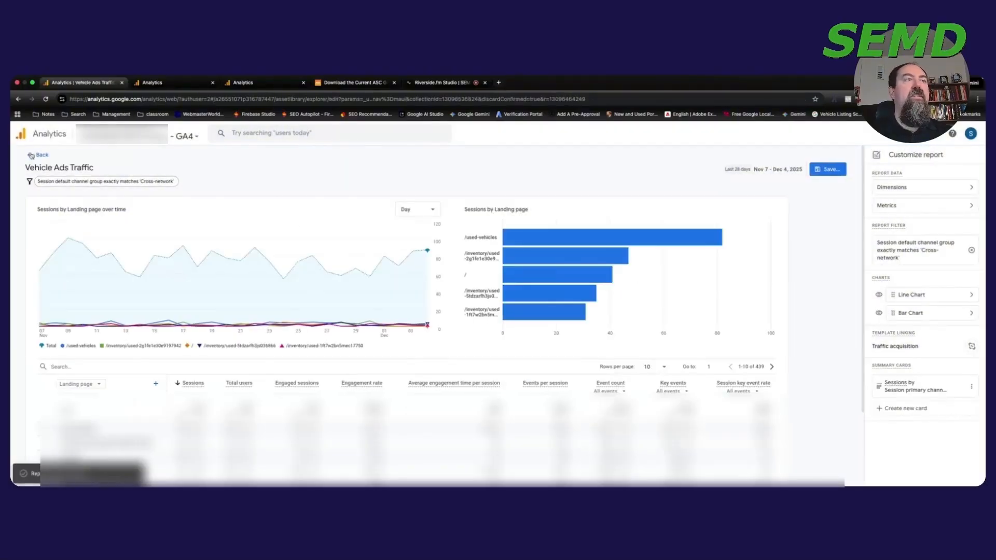
{"action": "double_click", "coordinate": [66, 168]}
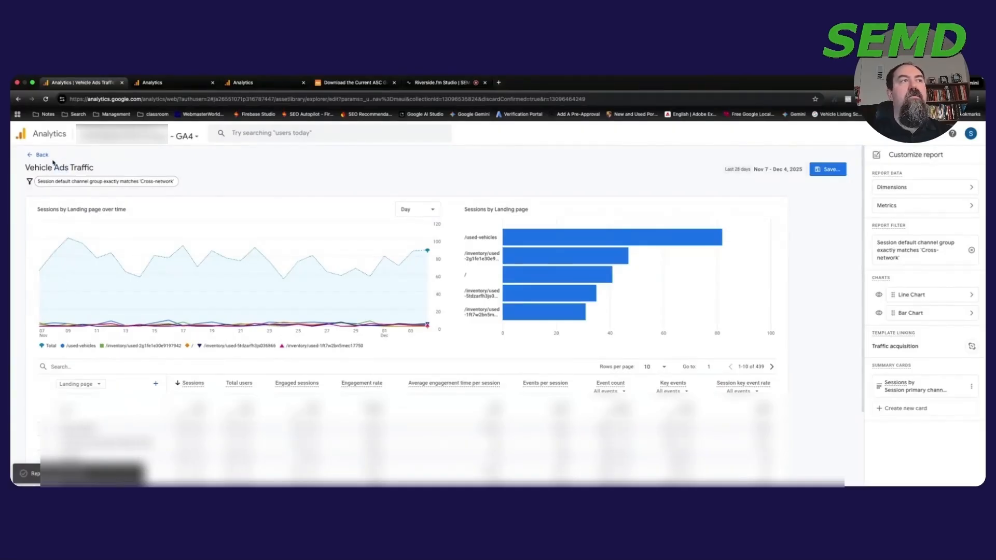
{"action": "left_click", "coordinate": [45, 156]}
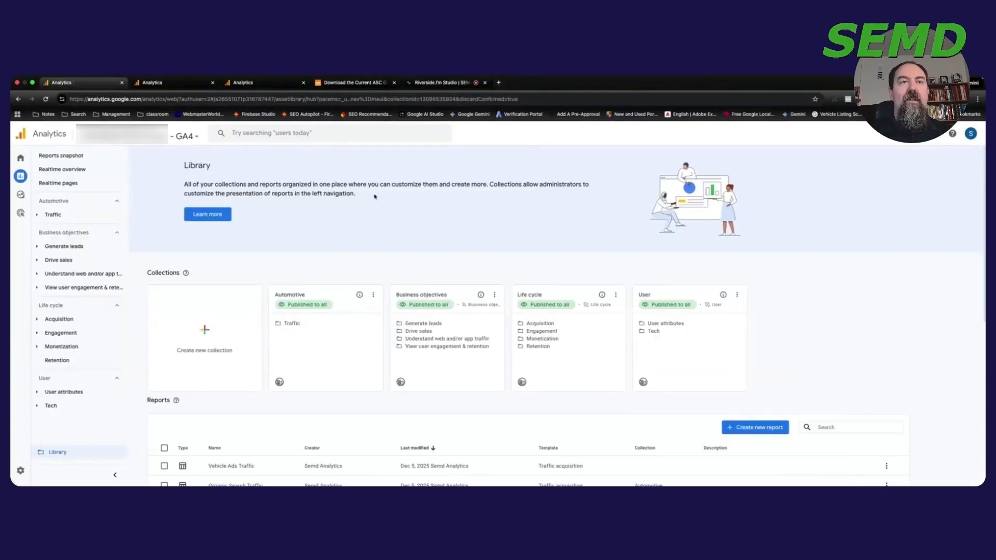
Add the Vehicle Ads Traffic report to the Automotive collection's Traffic topic, save the current collection and return to the Library.
{"action": "left_click", "coordinate": [373, 294]}
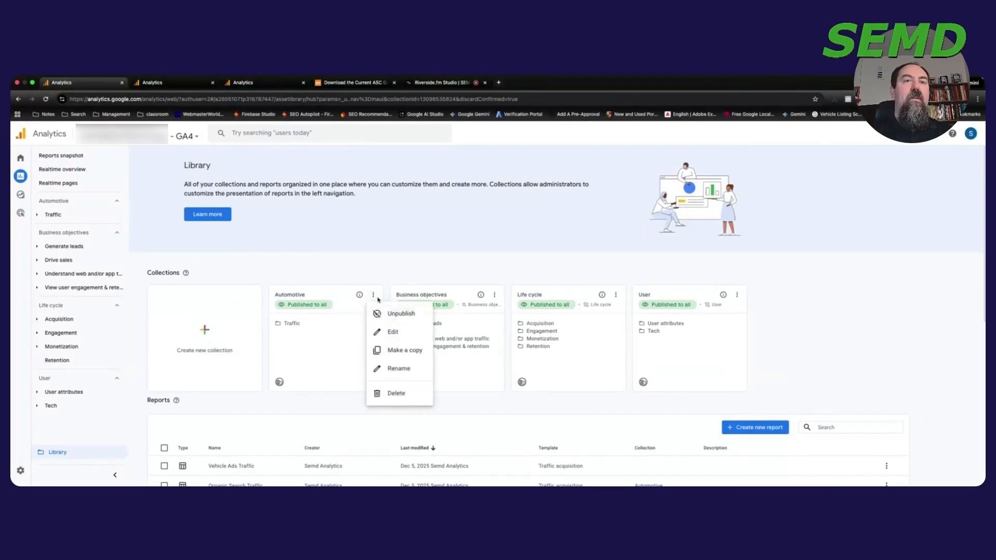
{"action": "left_click", "coordinate": [392, 332]}
{"action": "type", "text": "Vehicle"}
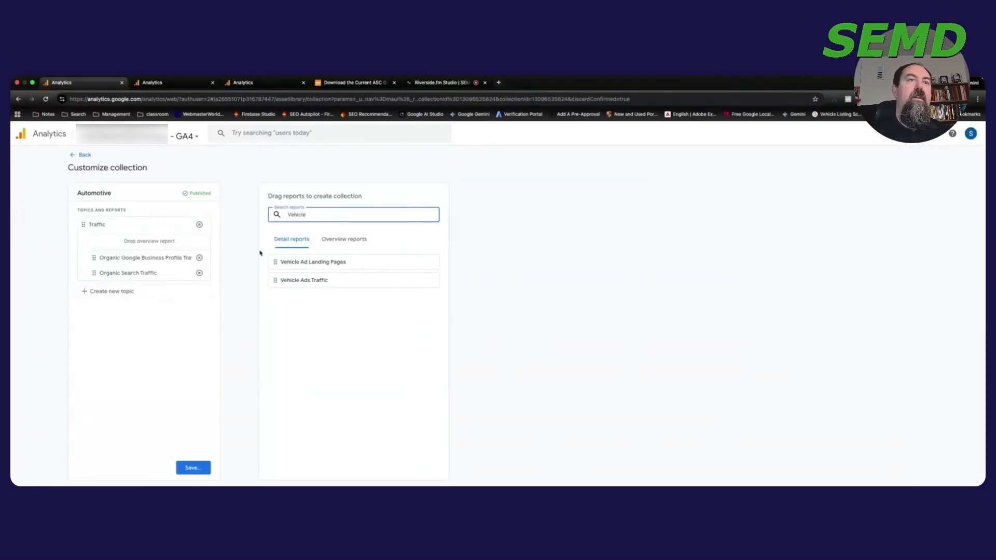
{"action": "left_click_drag", "start_coordinate": [275, 279], "coordinate": [120, 291]}
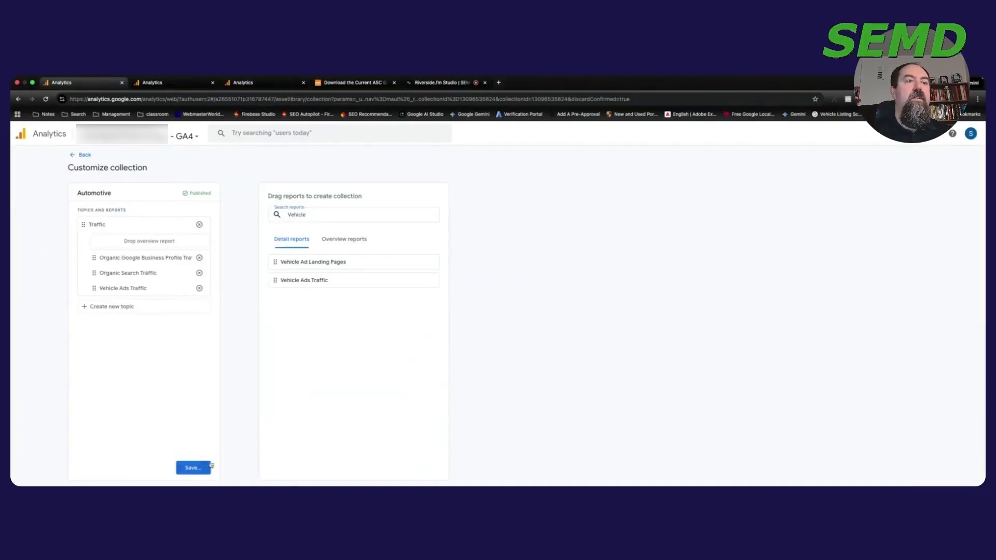
{"action": "left_click", "coordinate": [193, 468]}
{"action": "left_click", "coordinate": [218, 431]}
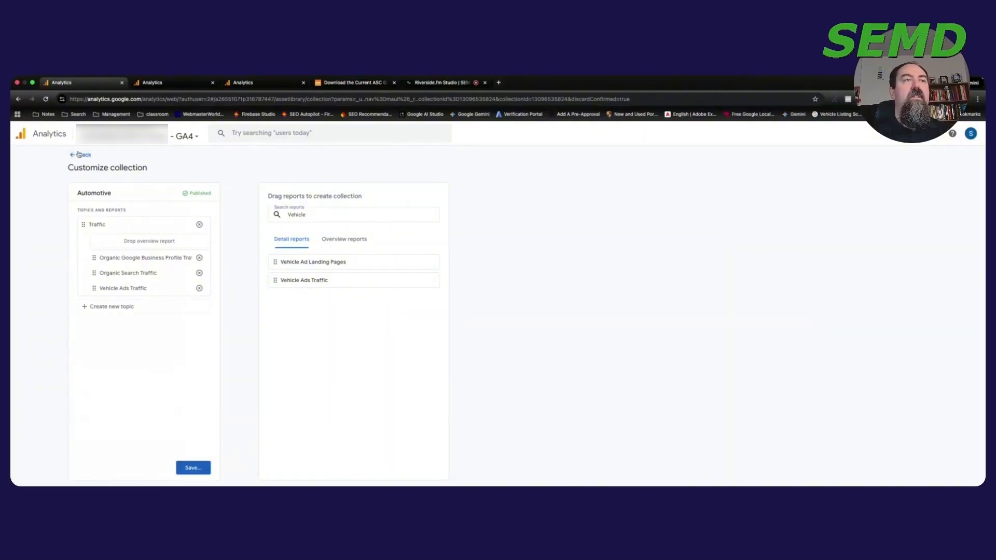
{"action": "left_click", "coordinate": [79, 155]}
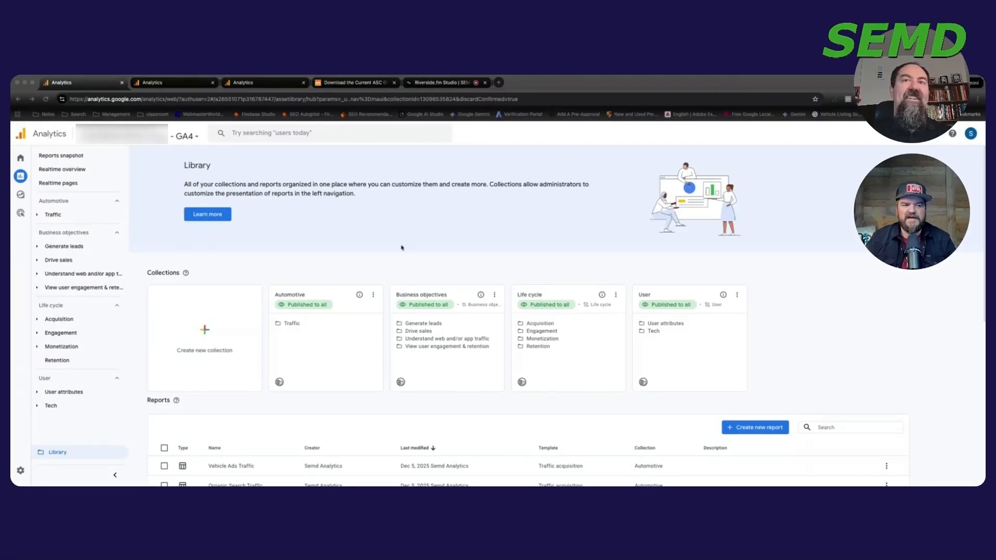
Create a new detail report from the Events template.
{"action": "left_click", "coordinate": [856, 355]}
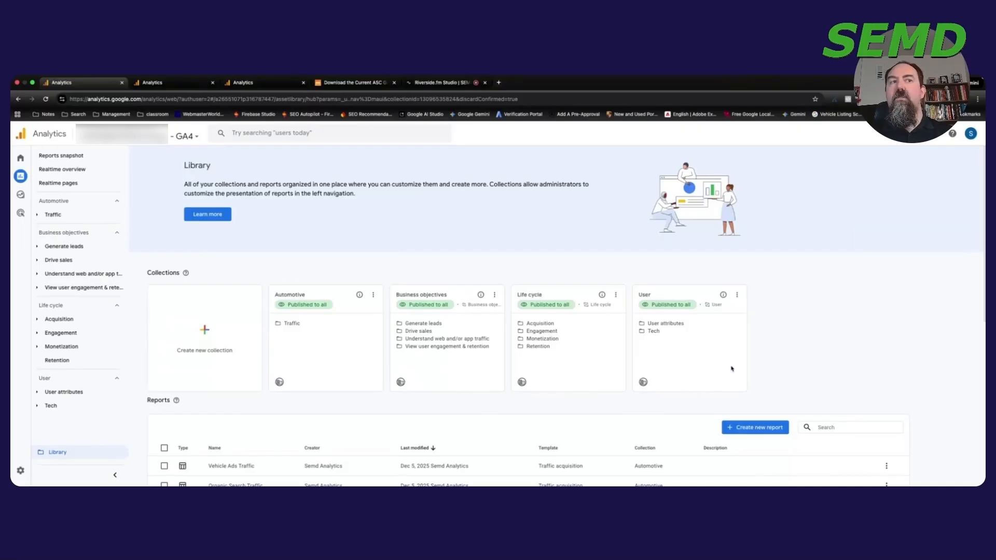
{"action": "scroll", "coordinate": [820, 348], "scroll_direction": "down", "scroll_amount": 1}
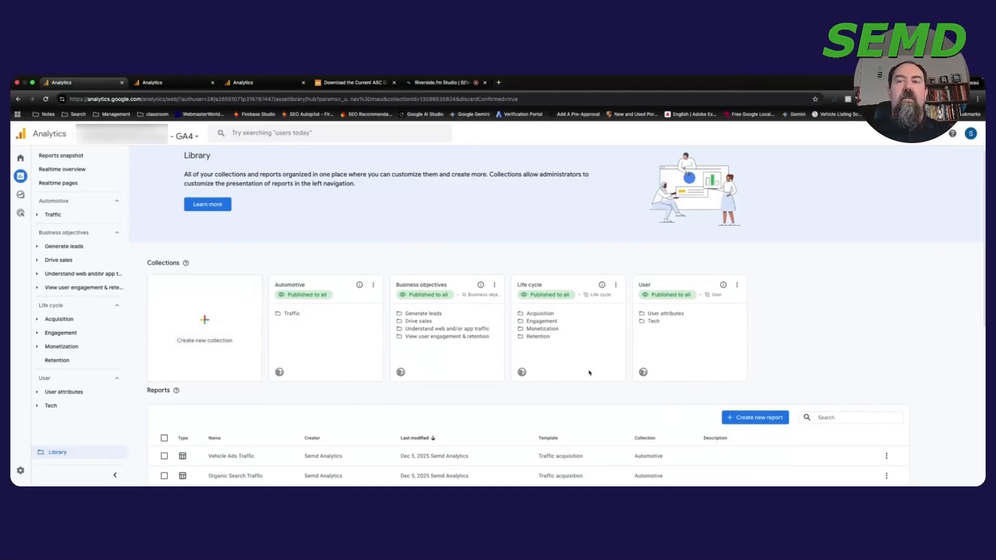
{"action": "left_click", "coordinate": [739, 415]}
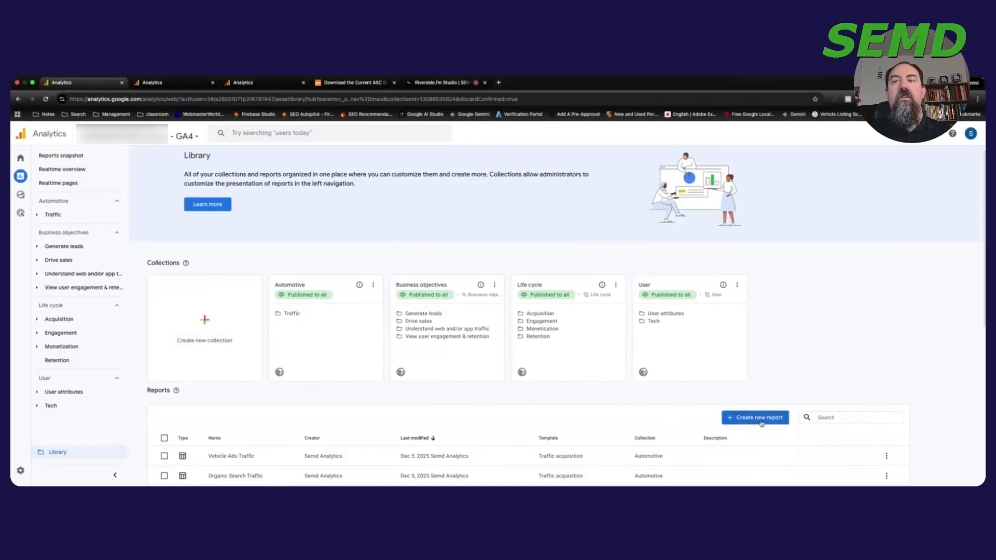
{"action": "left_click", "coordinate": [767, 453]}
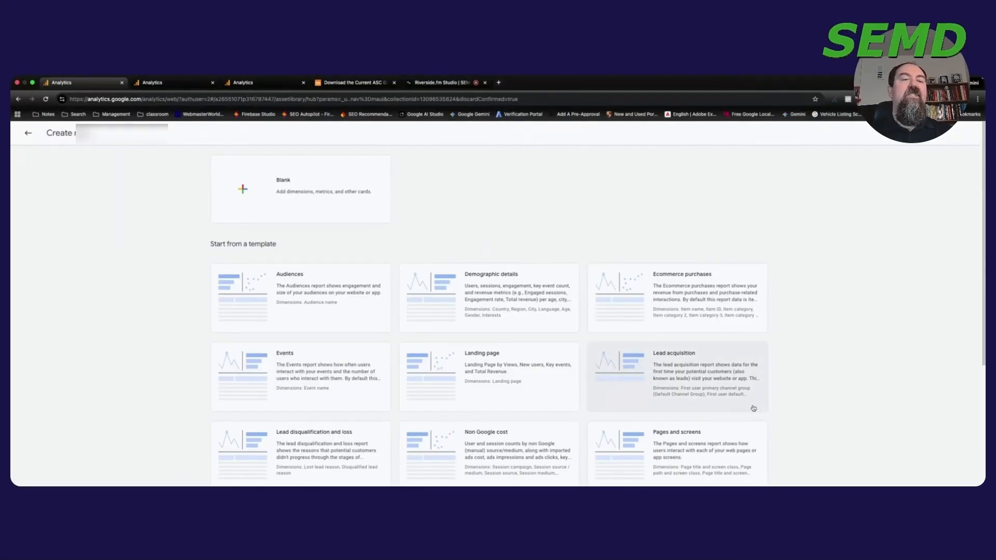
{"action": "left_click", "coordinate": [271, 366]}
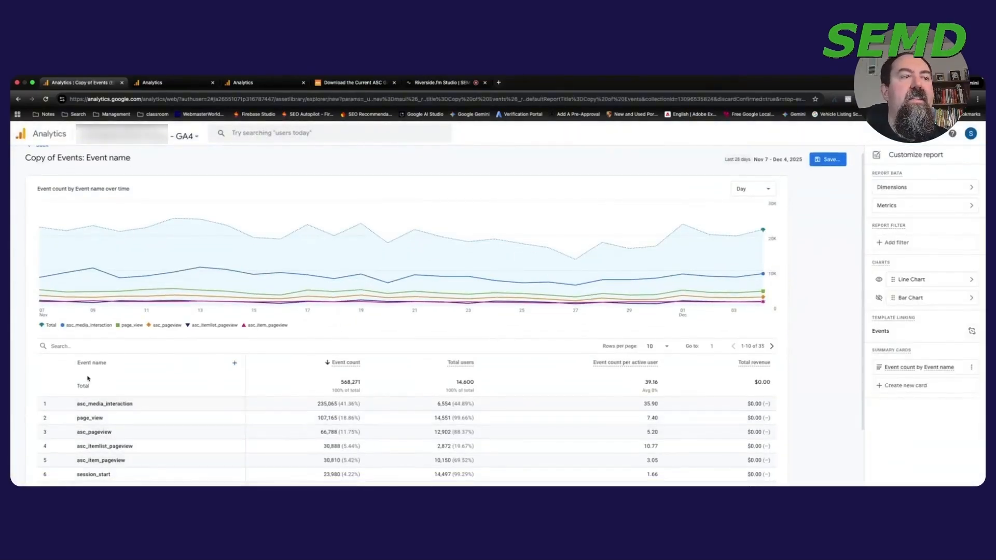
Start a report filter on the Event name dimension with the match type matches regex.
{"action": "scroll", "coordinate": [102, 384], "scroll_direction": "down", "scroll_amount": 1}
{"action": "scroll", "coordinate": [104, 390], "scroll_direction": "down", "scroll_amount": 2}
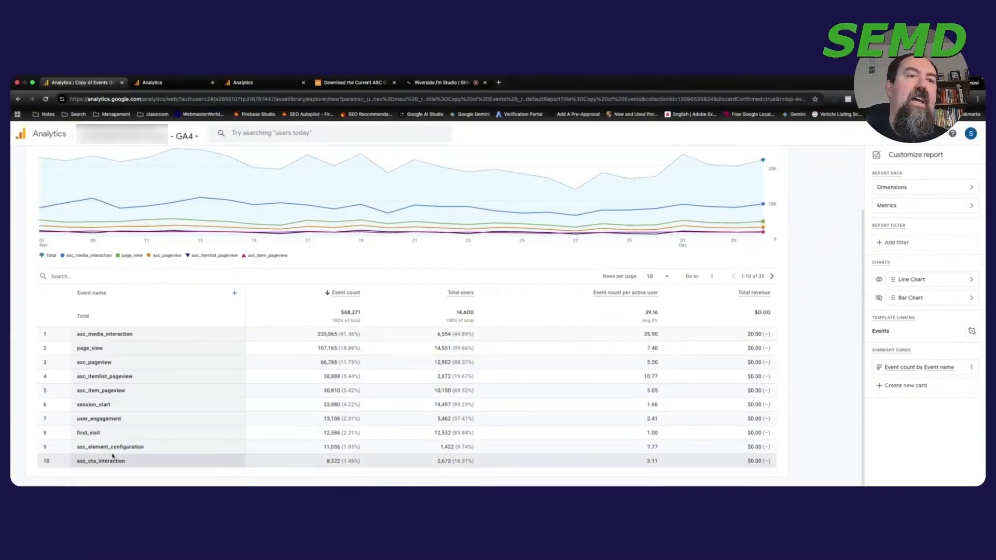
{"action": "scroll", "coordinate": [311, 342], "scroll_direction": "up", "scroll_amount": 1}
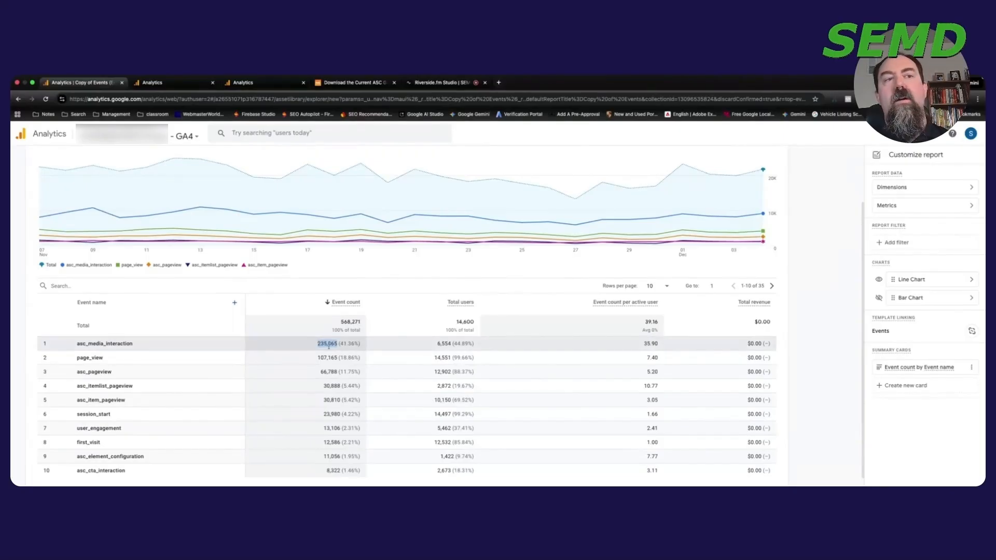
{"action": "left_click", "coordinate": [329, 345]}
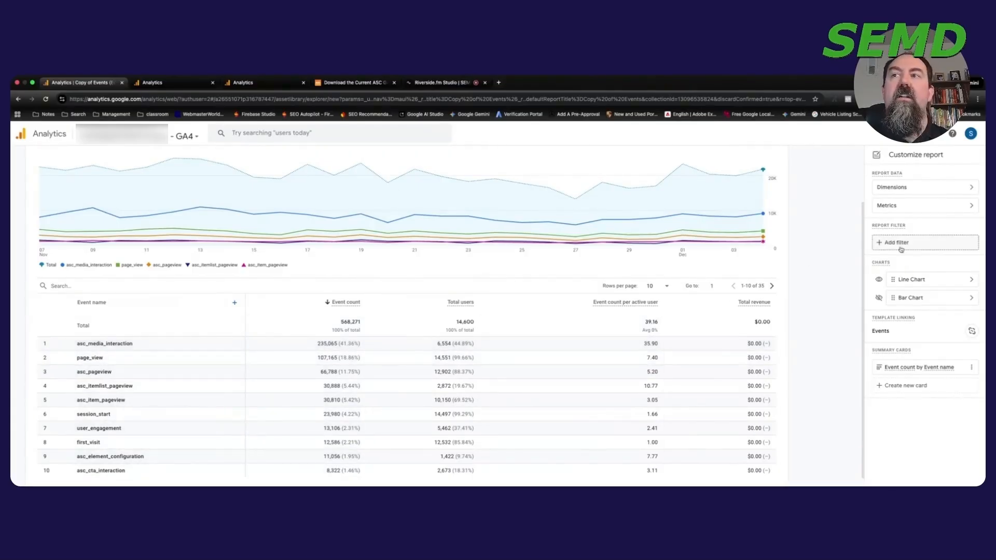
{"action": "left_click", "coordinate": [919, 242]}
{"action": "left_click", "coordinate": [921, 209]}
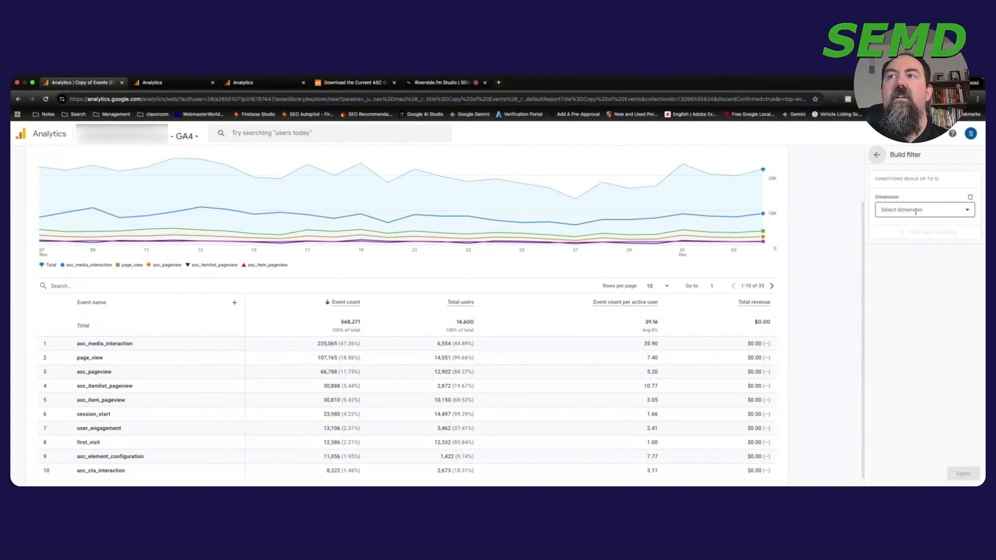
{"action": "type", "text": "event name"}
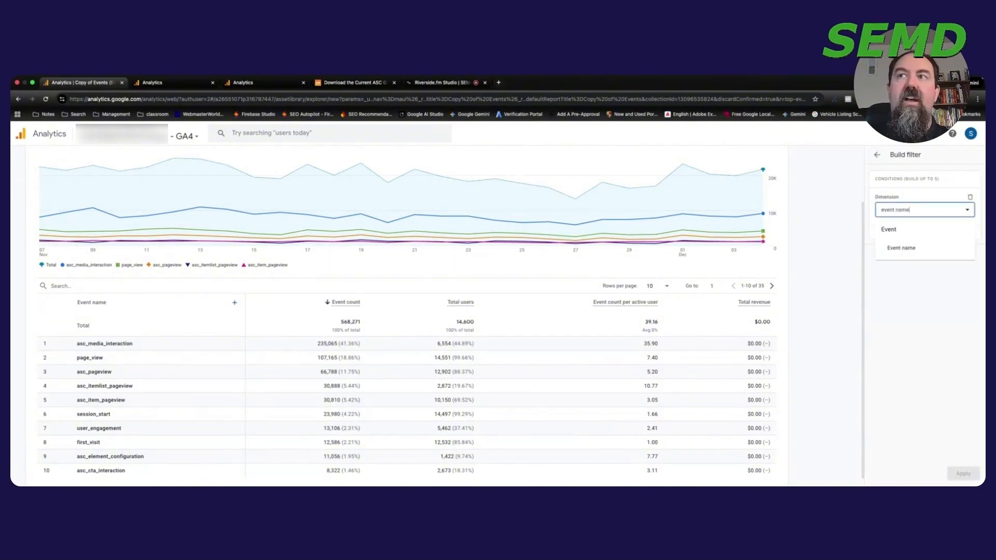
{"action": "left_click", "coordinate": [891, 247]}
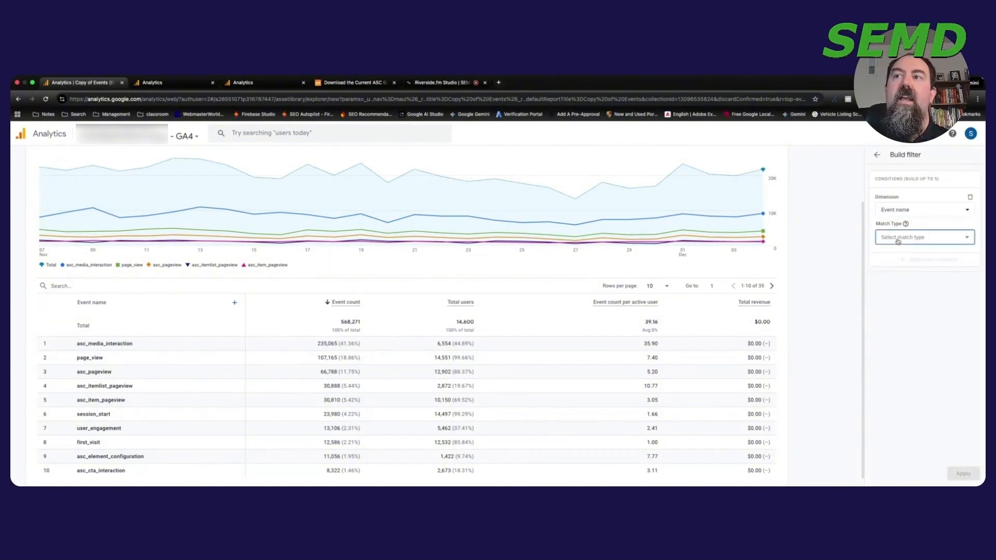
{"action": "left_click", "coordinate": [901, 237]}
{"action": "left_click", "coordinate": [901, 331]}
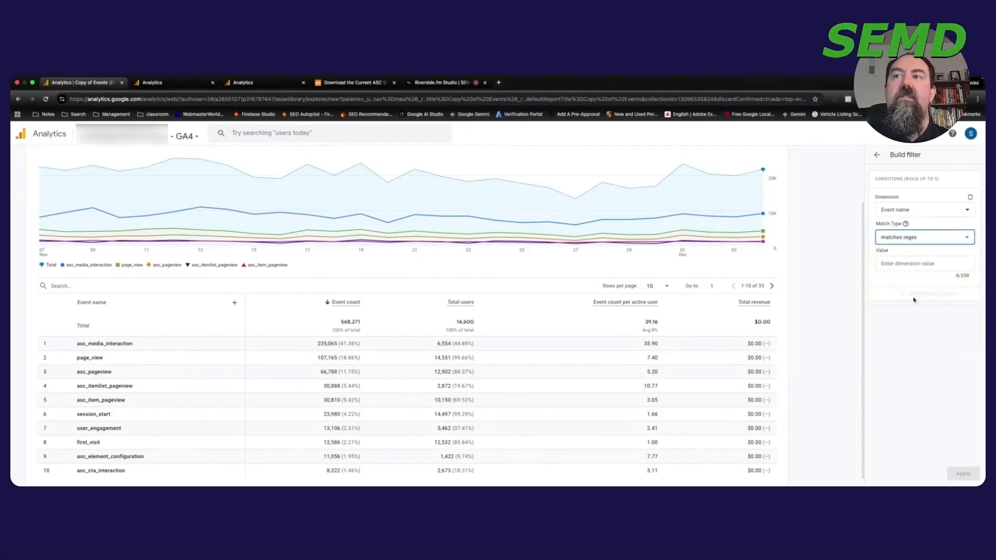
Enter asc.click.to.call as the first pattern in the Event name filter's regex value.
{"action": "left_click", "coordinate": [913, 263]}
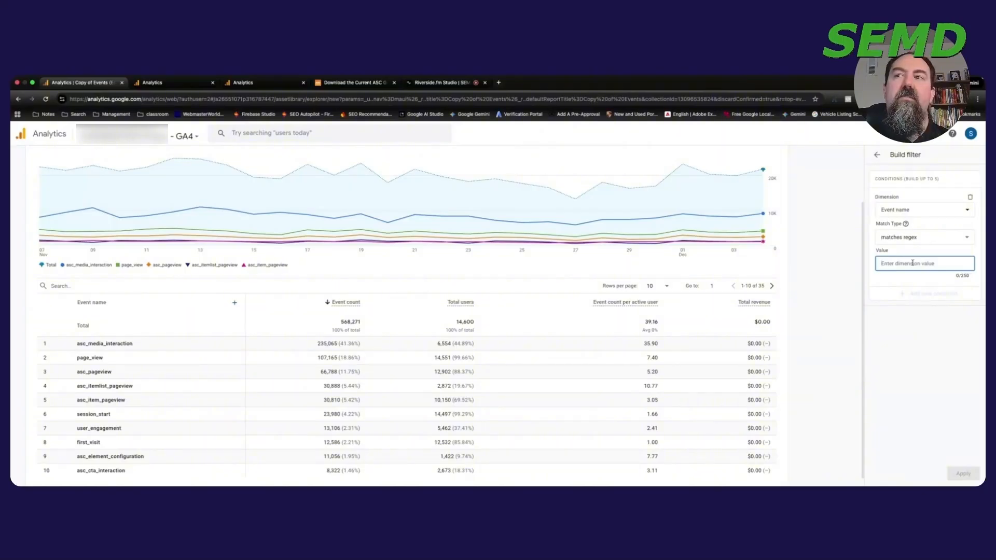
{"action": "type", "text": "asc.click"}
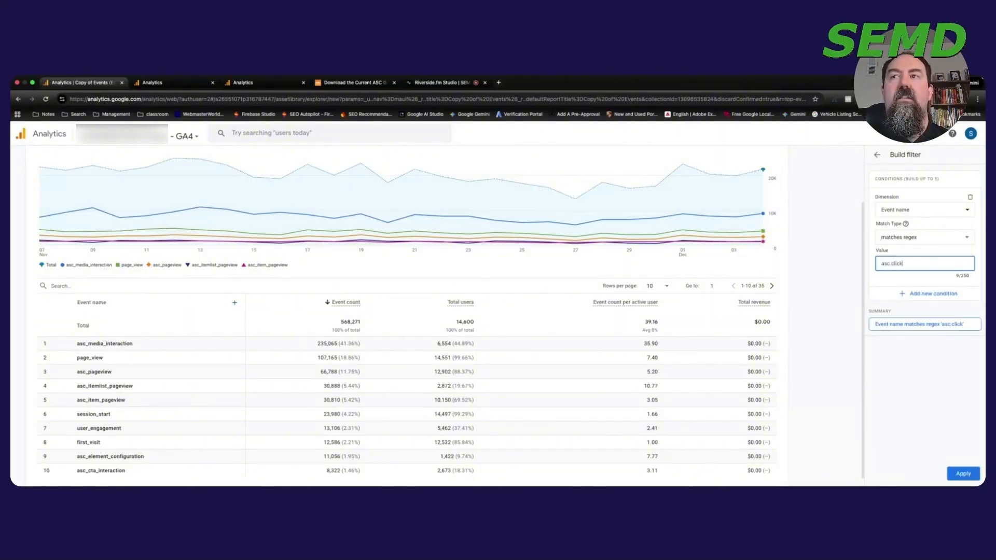
{"action": "type", "text": "|"}
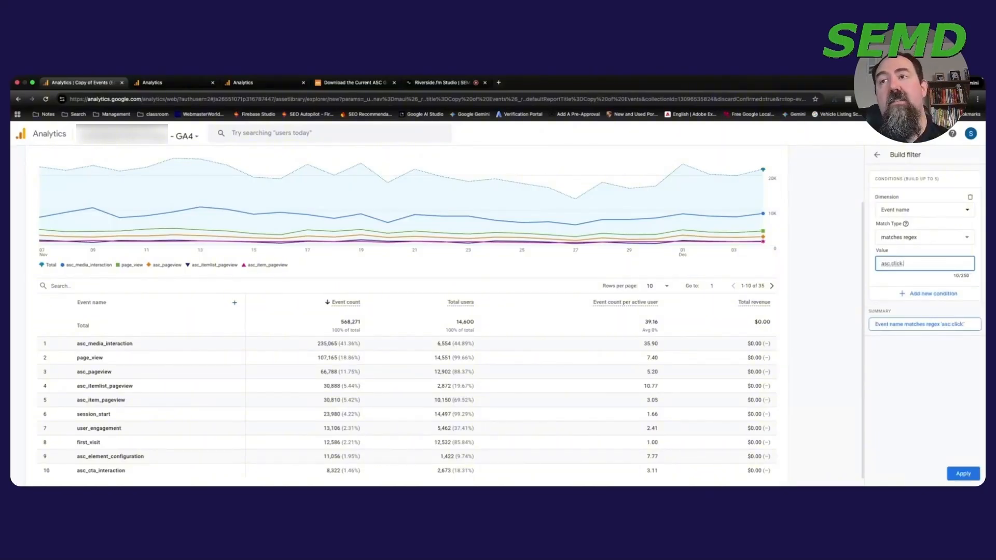
{"action": "key", "text": "BackSpace"}
{"action": "key", "text": "BackSpace"}
{"action": "key", "text": "BackSpace"}
{"action": "key", "text": "BackSpace"}
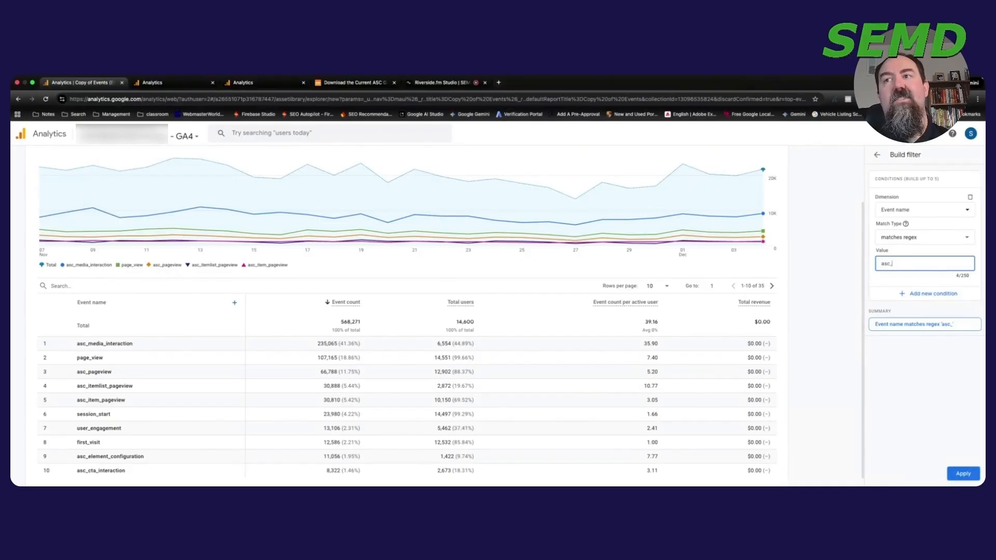
{"action": "type", "text": "clic"}
{"action": "key", "text": "BackSpace"}
{"action": "key", "text": "BackSpace"}
{"action": "key", "text": "BackSpace"}
{"action": "key", "text": "BackSpace"}
{"action": "key", "text": "BackSpace"}
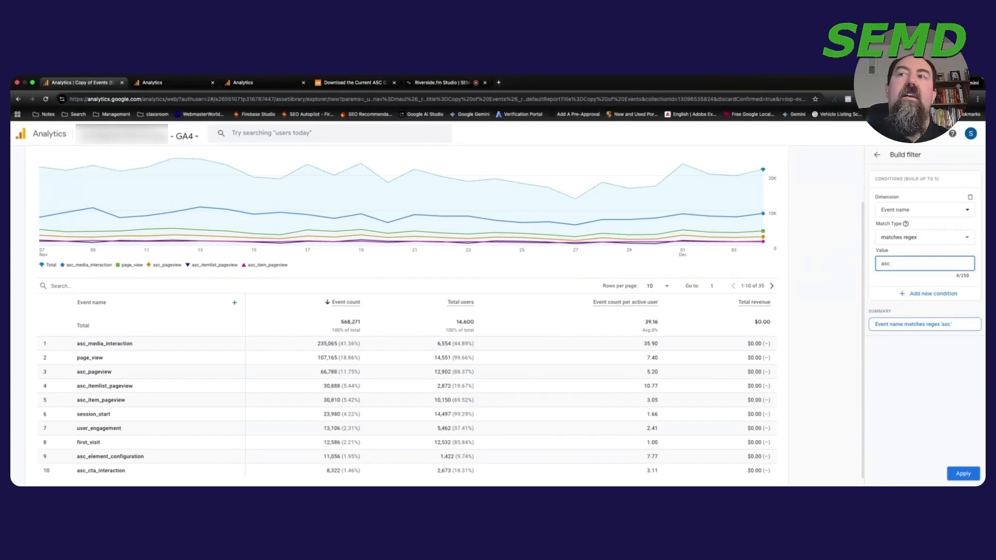
{"action": "type", "text": ".c"}
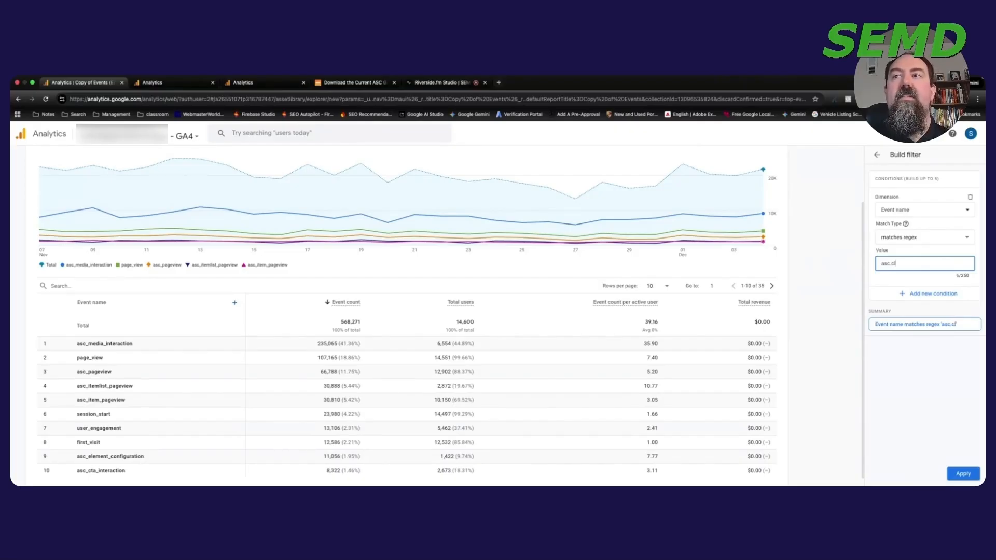
{"action": "type", "text": "lick.to.call"}
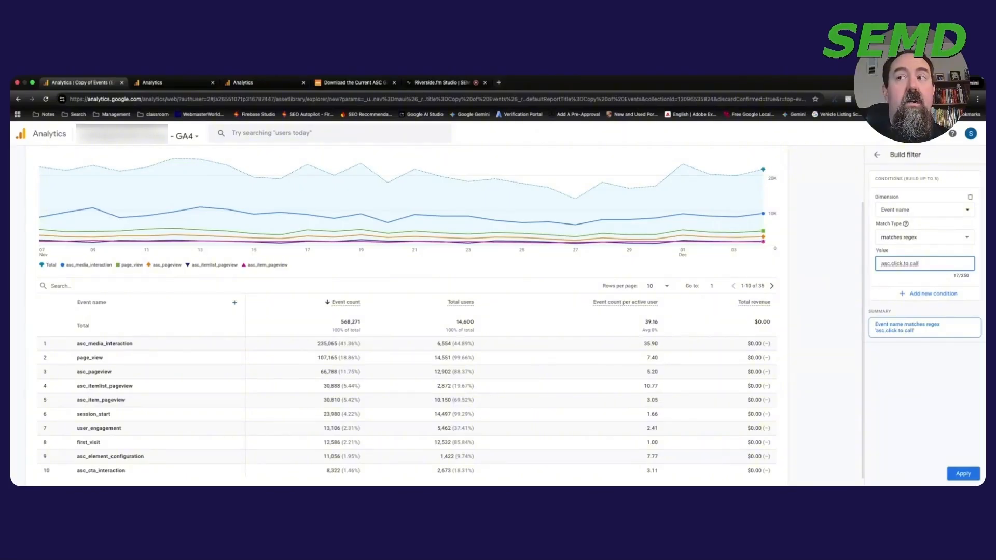
Extend the Event name regex with the alternatives asc.comm.submission and asc.form.submission, and apply the report filter.
{"action": "type", "text": "|asc"}
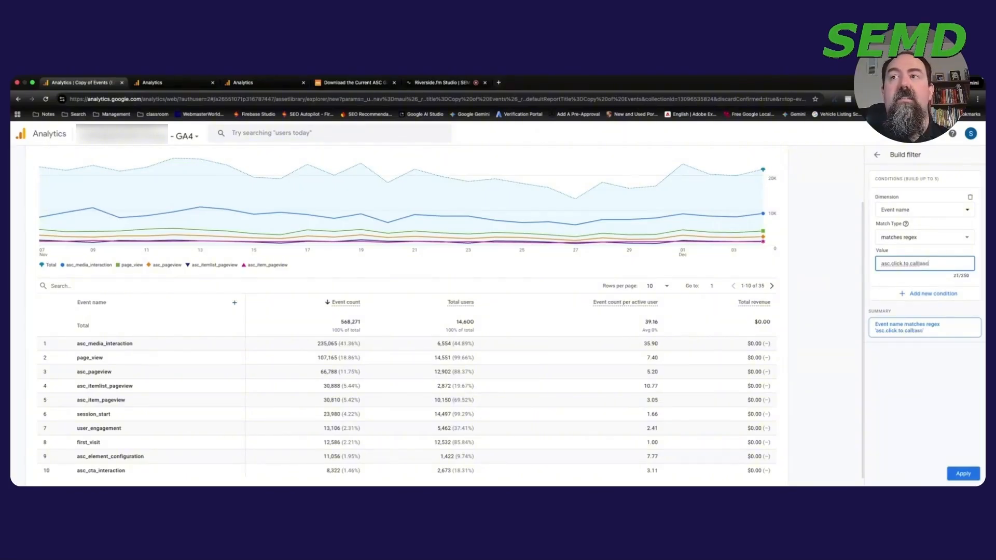
{"action": "type", "text": ".comm.submission"}
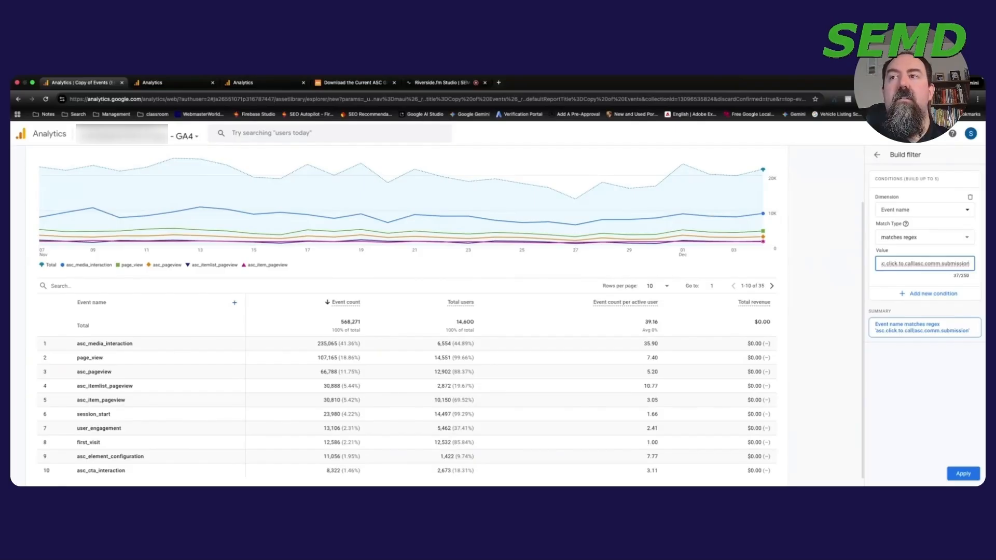
{"action": "type", "text": "|asc.form"}
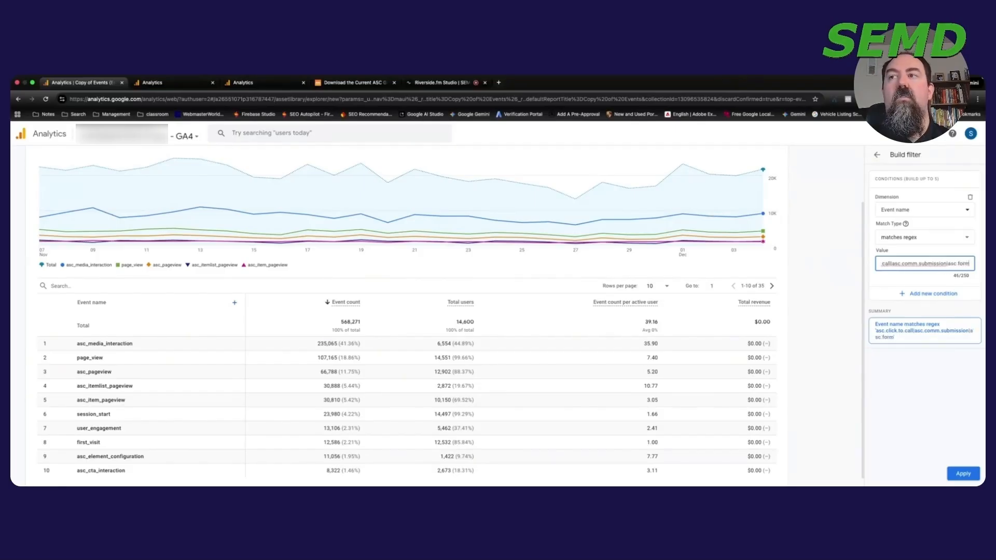
{"action": "type", "text": ".submission"}
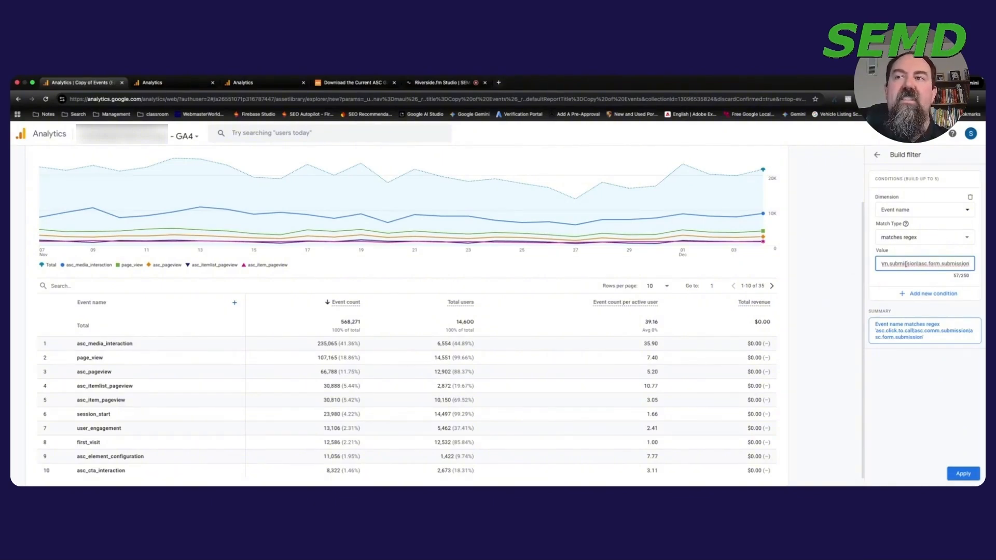
{"action": "left_click", "coordinate": [963, 473]}
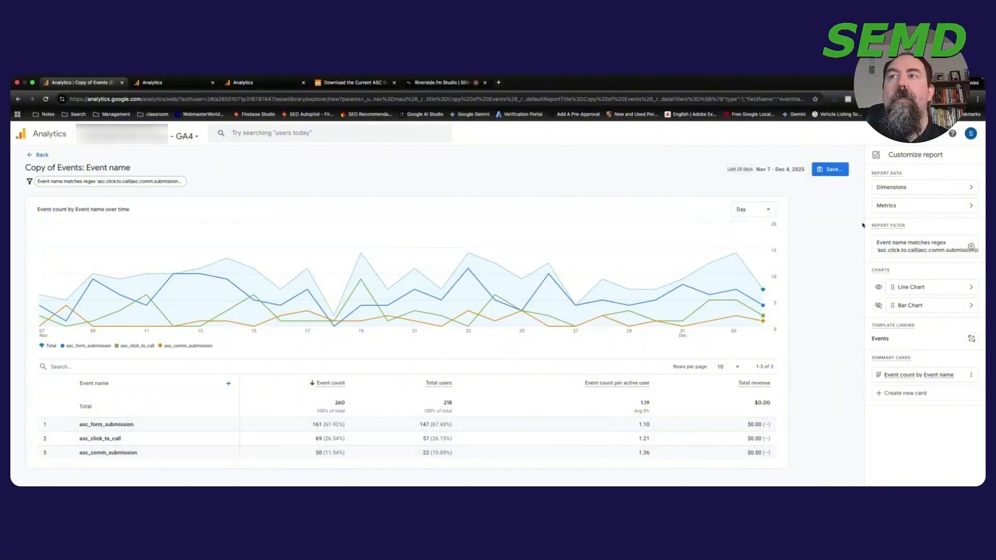
Replace the Total revenue metric with Sessions and reorder the metrics to Sessions, Total users, Event count, Event count per active user.
{"action": "left_click", "coordinate": [929, 204]}
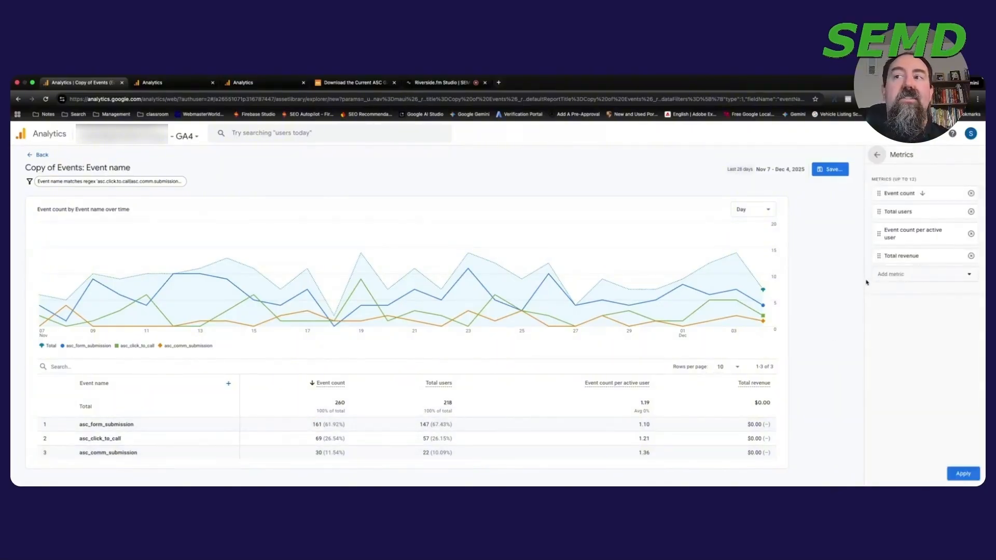
{"action": "left_click", "coordinate": [970, 255]}
{"action": "left_click", "coordinate": [900, 256]}
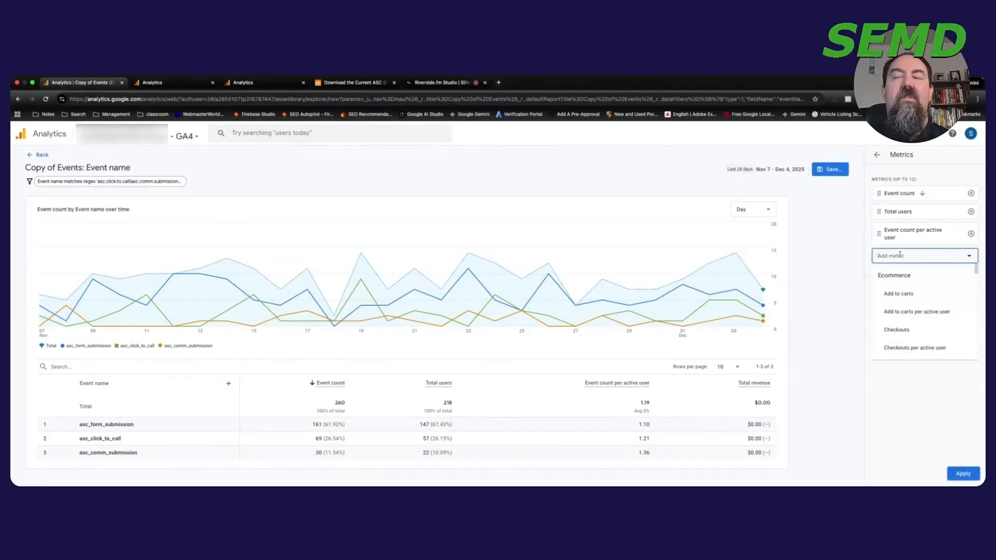
{"action": "type", "text": "sessions"}
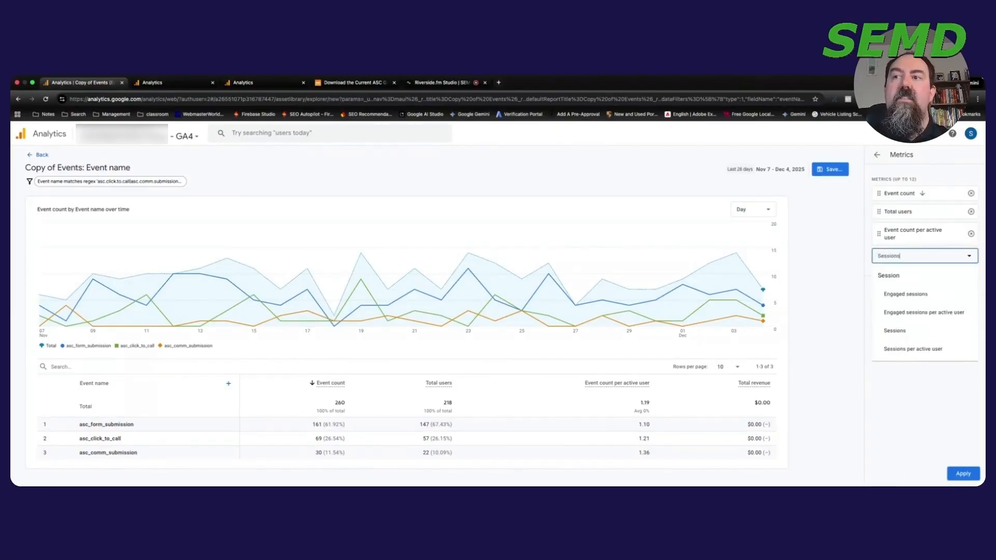
{"action": "left_click", "coordinate": [969, 256]}
{"action": "type", "text": "sessions"}
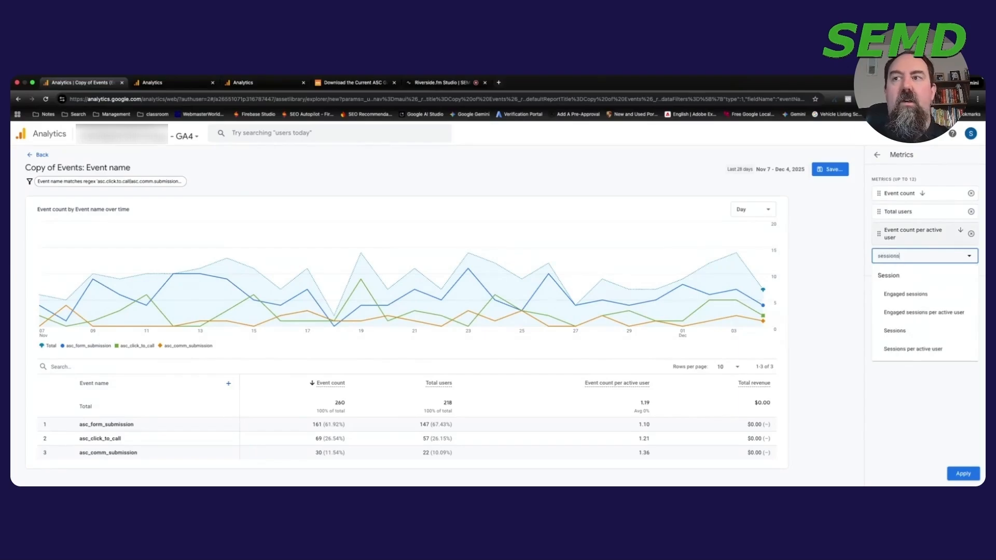
{"action": "left_click", "coordinate": [895, 331]}
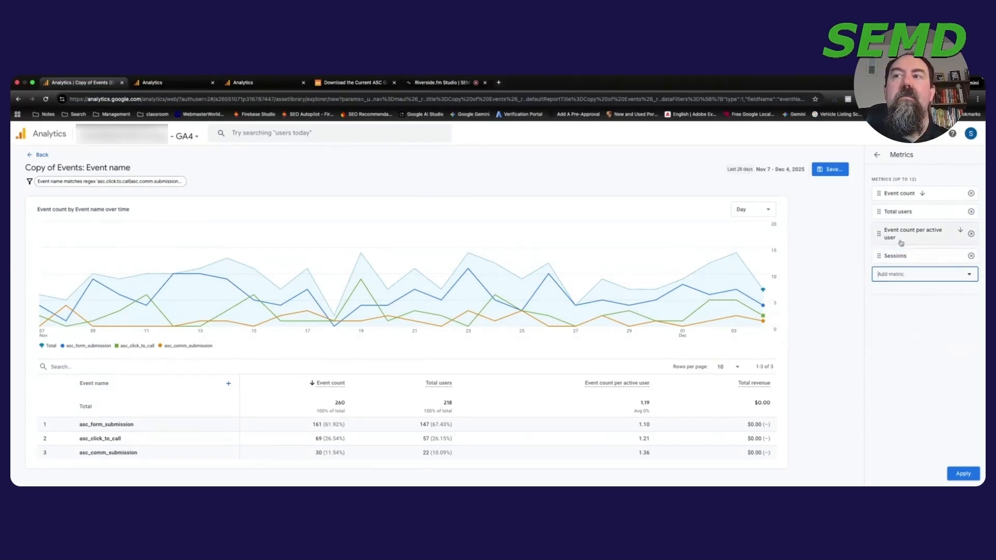
{"action": "left_click_drag", "start_coordinate": [881, 253], "coordinate": [882, 230]}
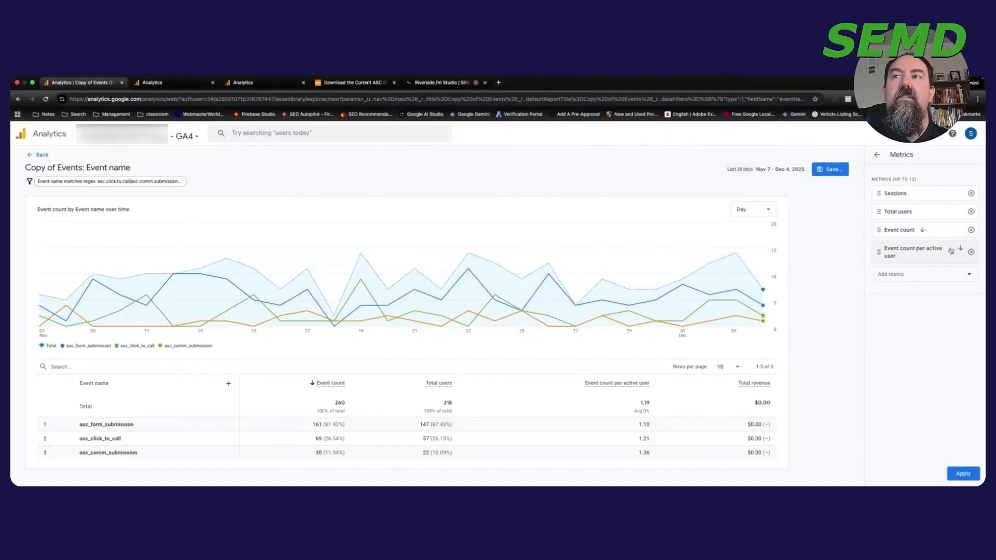
Replace the Event count per active user metric with Events per session and apply the metric changes to the report.
{"action": "left_click", "coordinate": [971, 252]}
{"action": "left_click", "coordinate": [918, 249]}
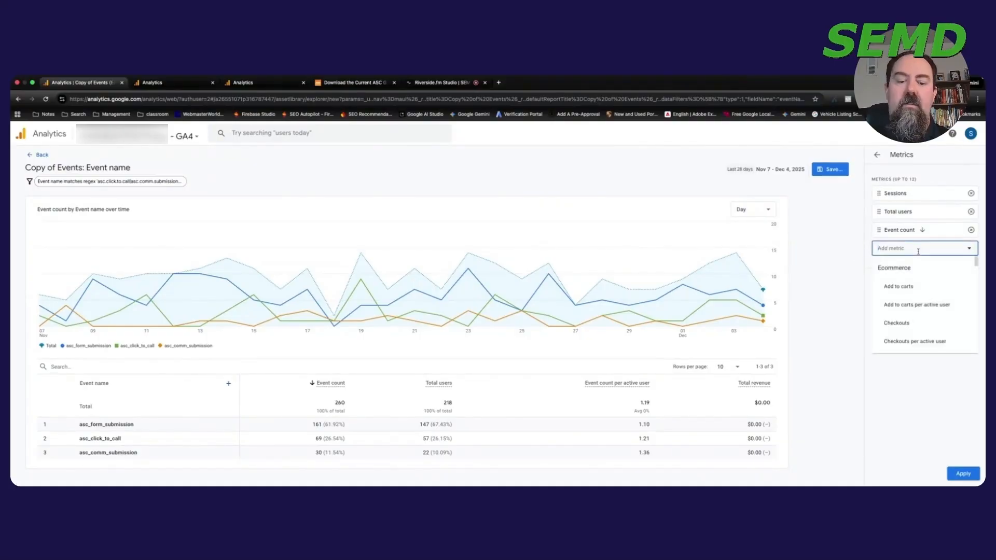
{"action": "type", "text": "per"}
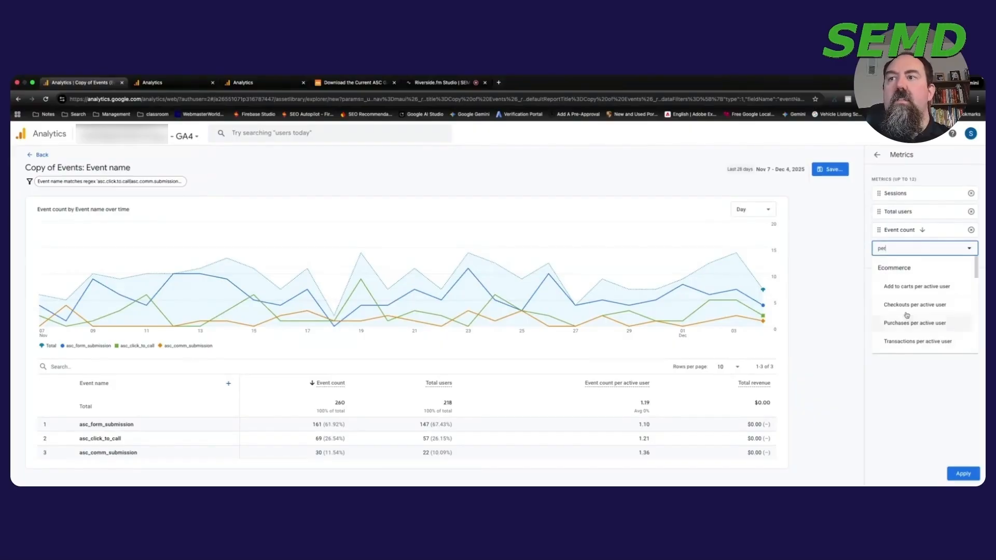
{"action": "scroll", "coordinate": [913, 306], "scroll_direction": "down", "scroll_amount": 3}
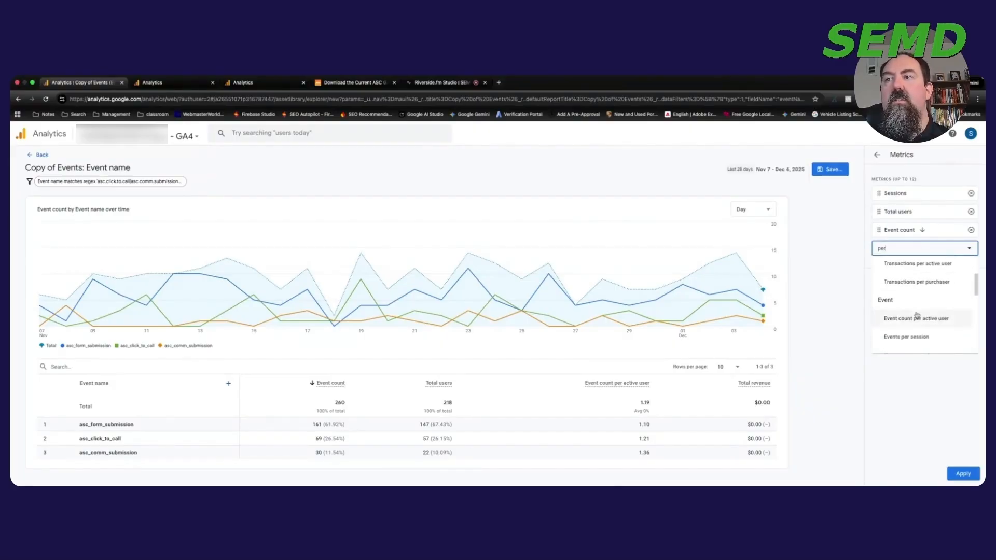
{"action": "scroll", "coordinate": [915, 318], "scroll_direction": "down", "scroll_amount": 2}
{"action": "left_click", "coordinate": [917, 322]}
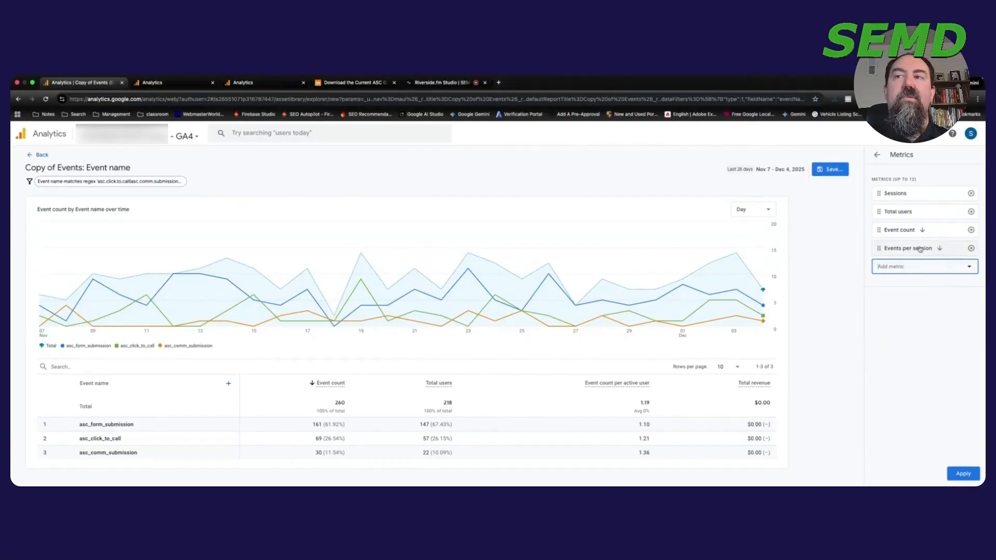
{"action": "left_click", "coordinate": [963, 474]}
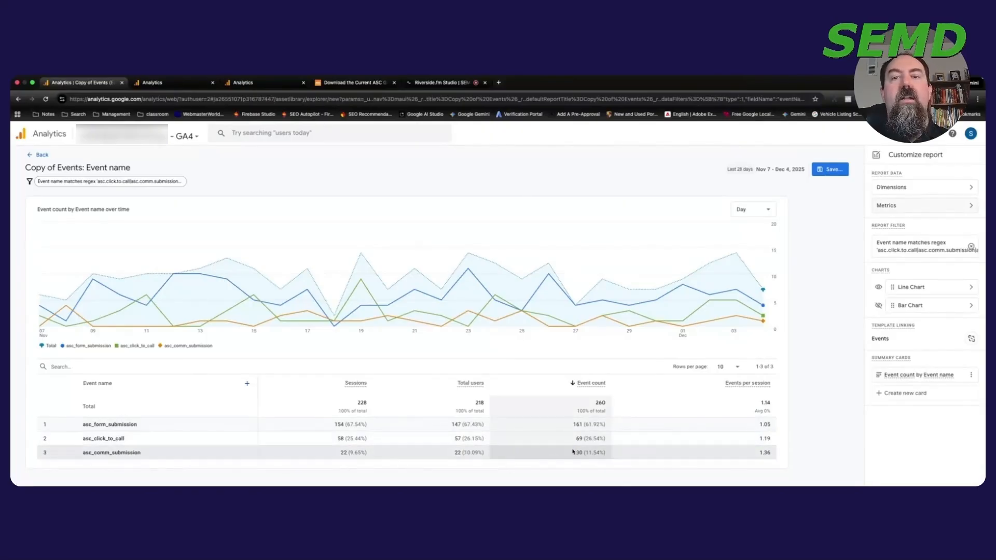
Examine the event counts of asc_comm_submission and asc_form_submission in the report table.
{"action": "double_click", "coordinate": [576, 454]}
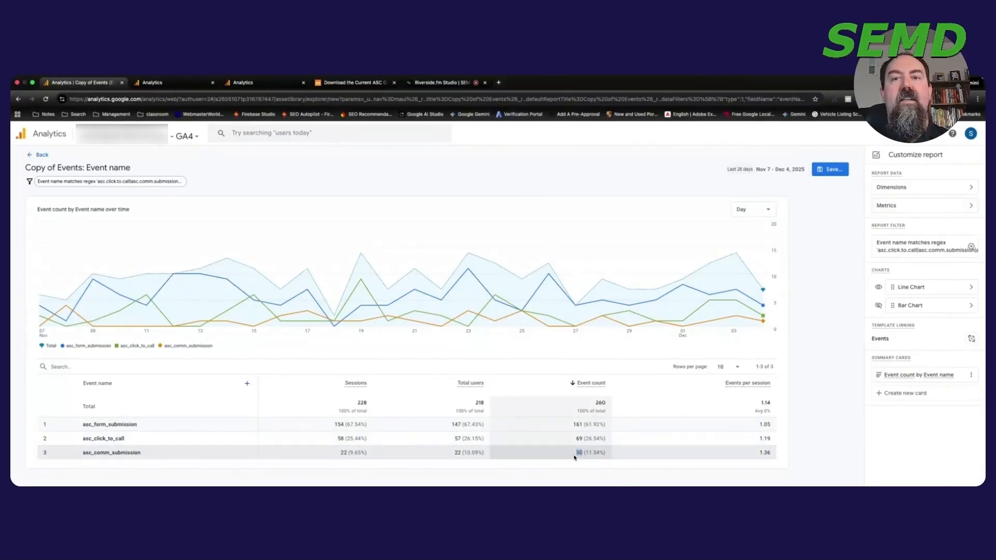
{"action": "left_click", "coordinate": [574, 457]}
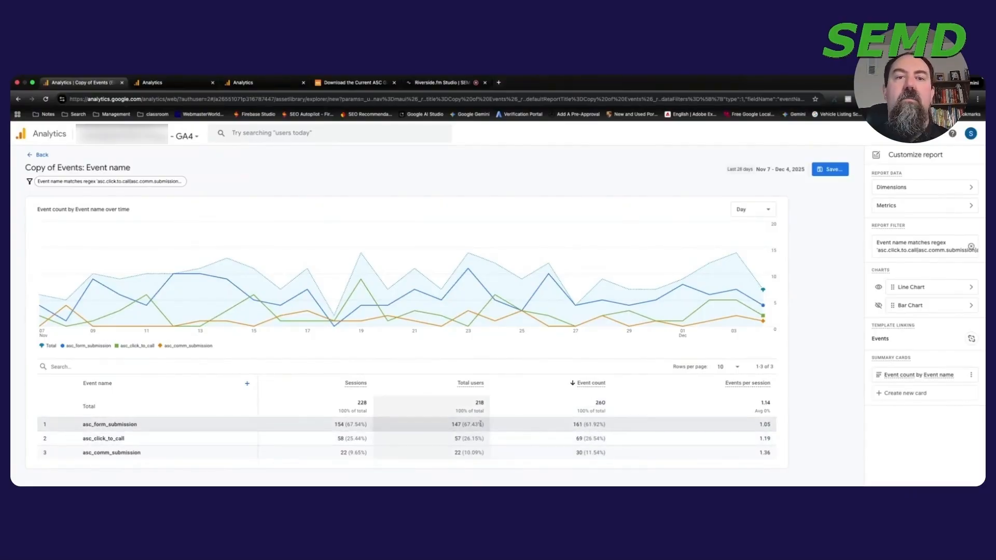
{"action": "double_click", "coordinate": [575, 425]}
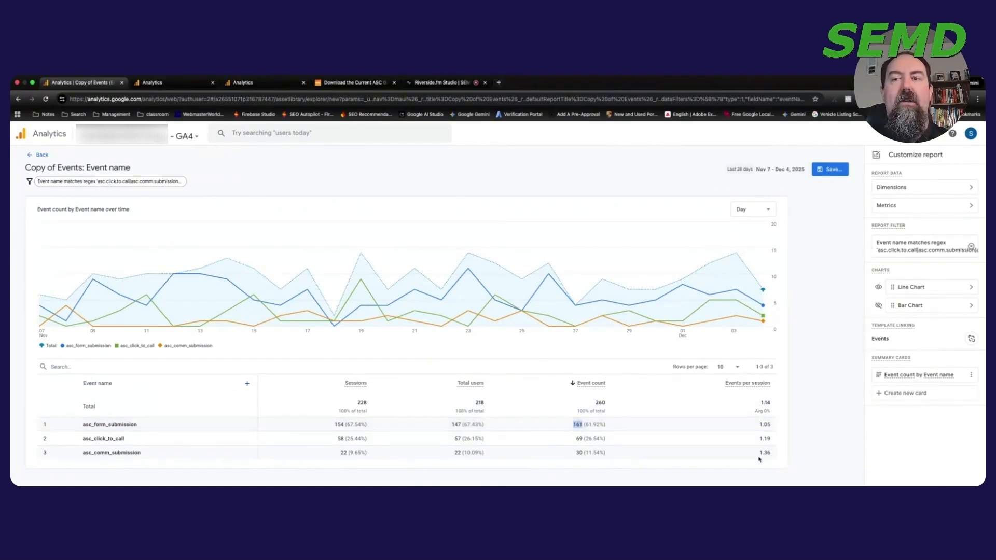
{"action": "left_click", "coordinate": [806, 375]}
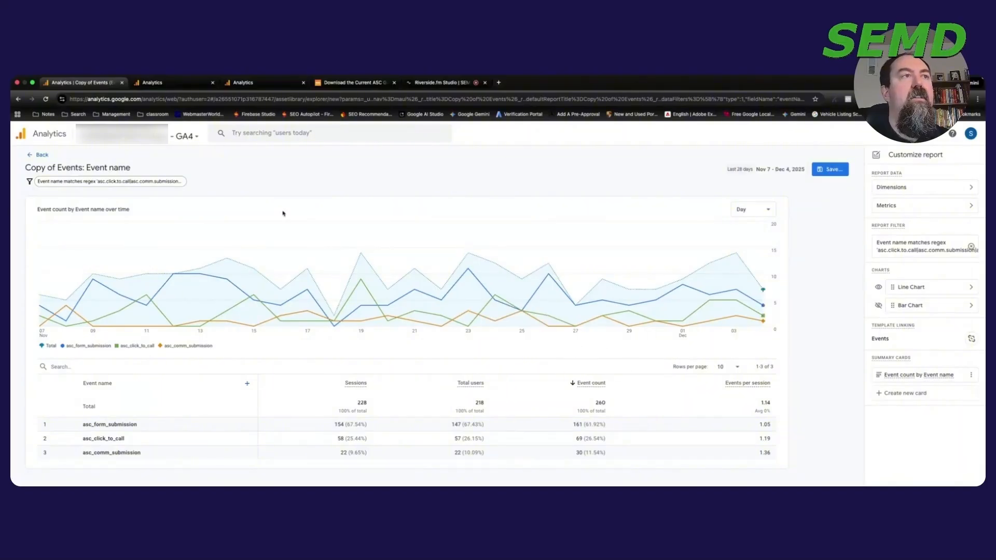
Save the customized events report as a new report named asc conversions and return to the Library.
{"action": "left_click", "coordinate": [831, 170]}
{"action": "type", "text": "a"}
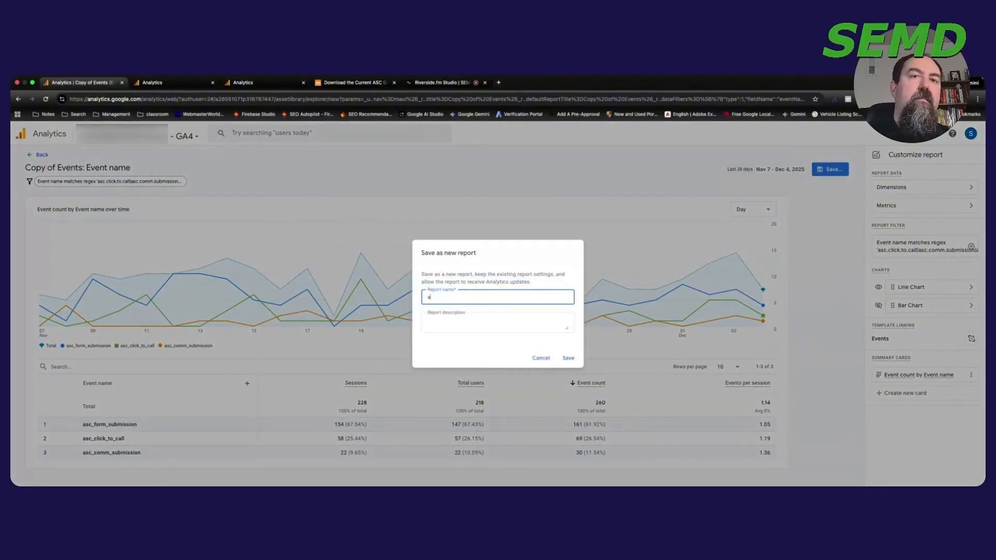
{"action": "type", "text": "sc conversions"}
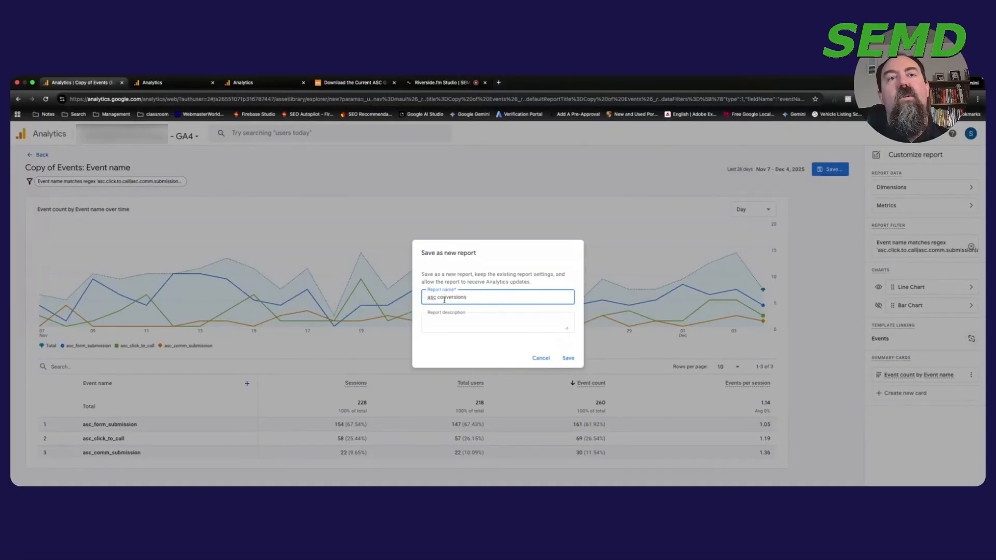
{"action": "left_click", "coordinate": [568, 359]}
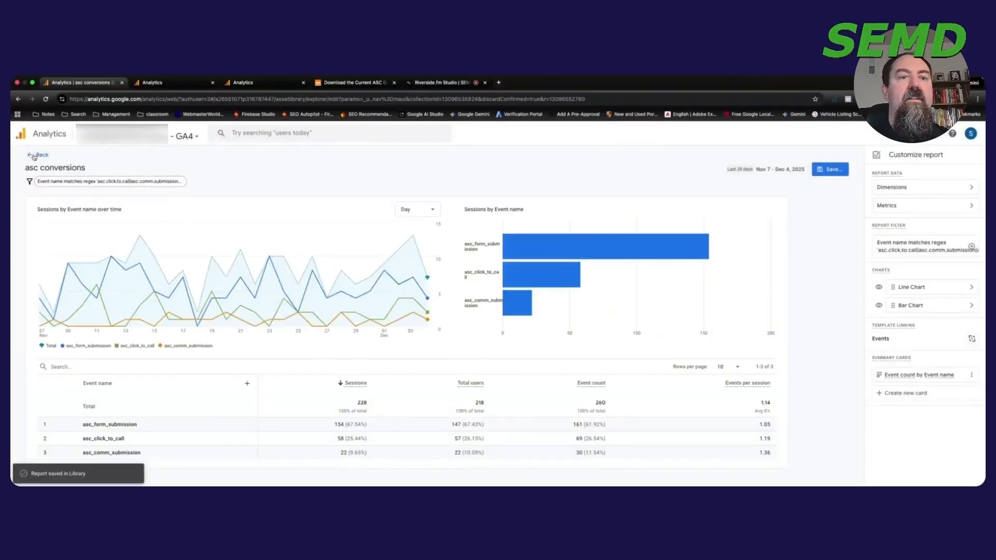
{"action": "left_click", "coordinate": [33, 156]}
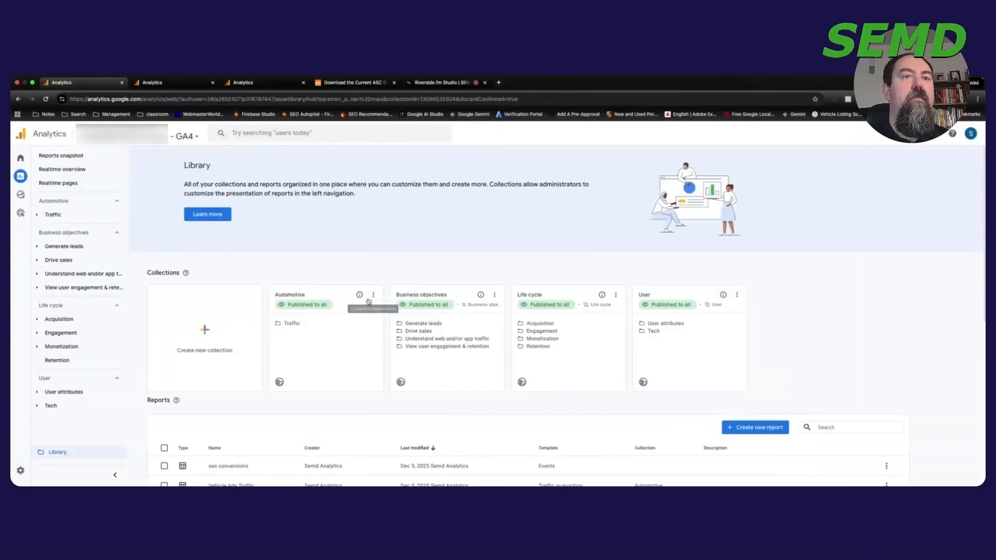
Open the Automotive collection for editing, create a topic named Events and search the detail reports for asc.
{"action": "left_click", "coordinate": [372, 296]}
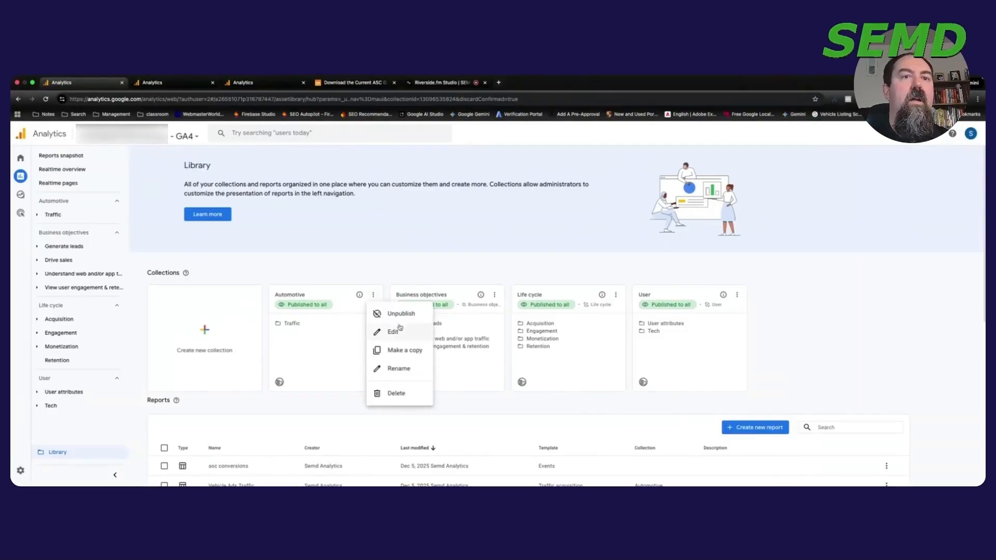
{"action": "left_click", "coordinate": [395, 332]}
{"action": "left_click", "coordinate": [163, 308]}
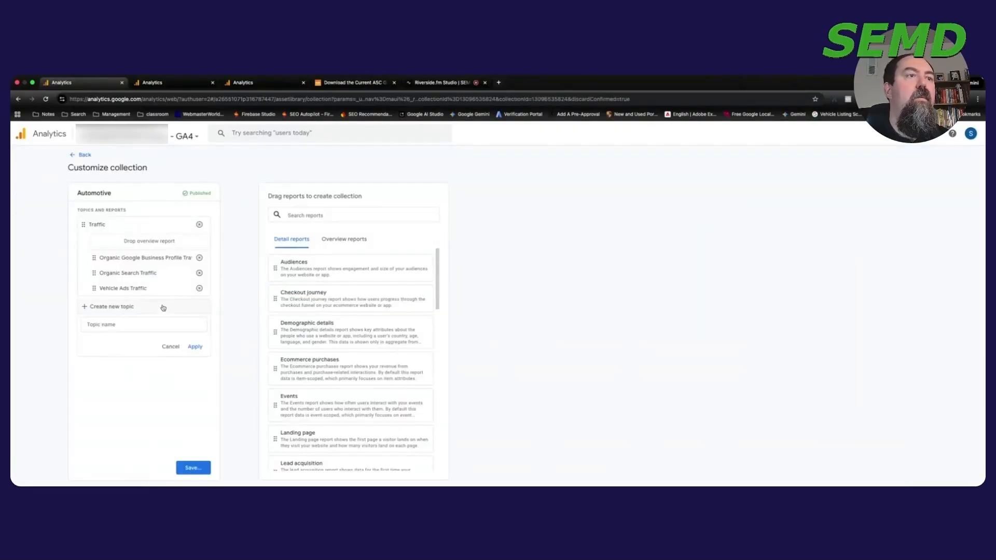
{"action": "left_click", "coordinate": [107, 327]}
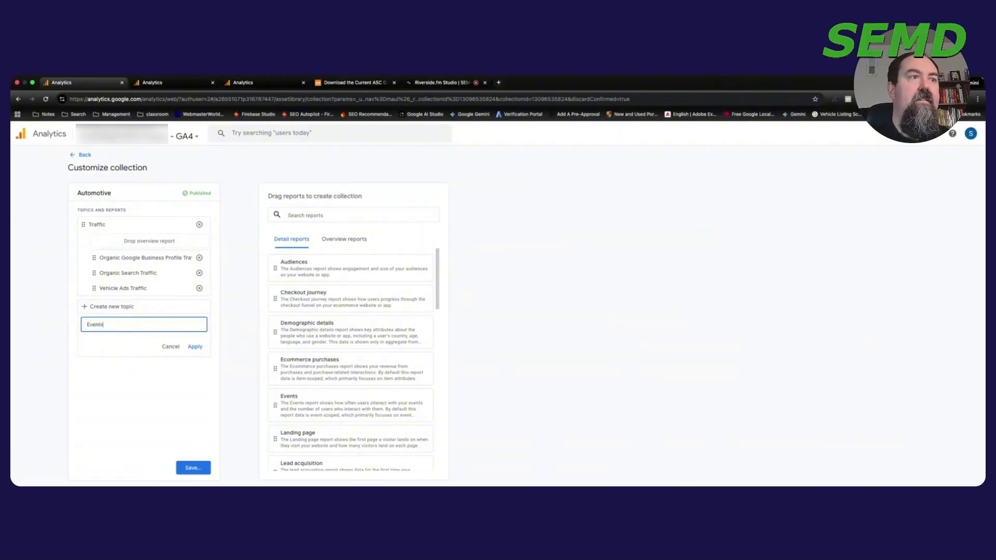
{"action": "left_click", "coordinate": [344, 217]}
{"action": "type", "text": "asc"}
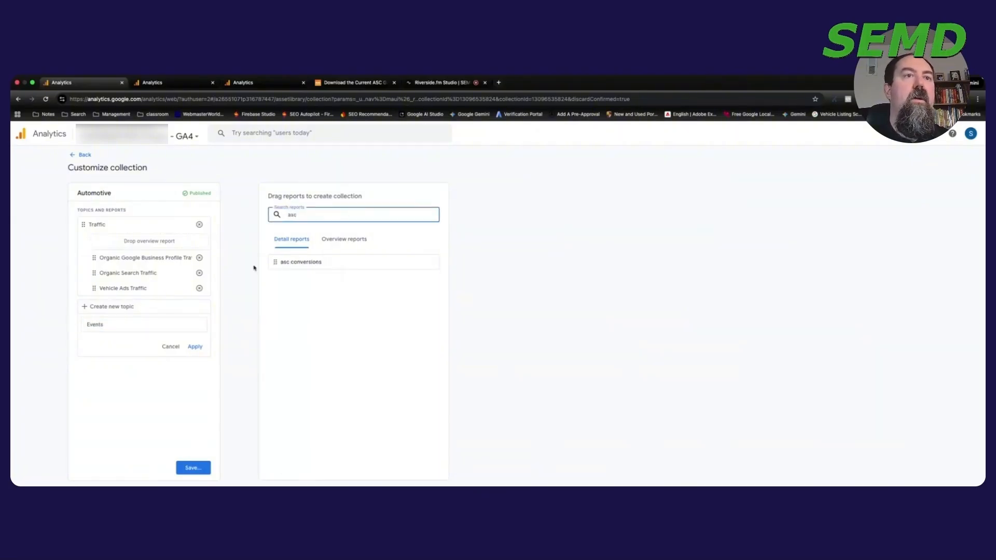
{"action": "left_click_drag", "start_coordinate": [271, 264], "coordinate": [130, 327]}
{"action": "left_click", "coordinate": [195, 346]}
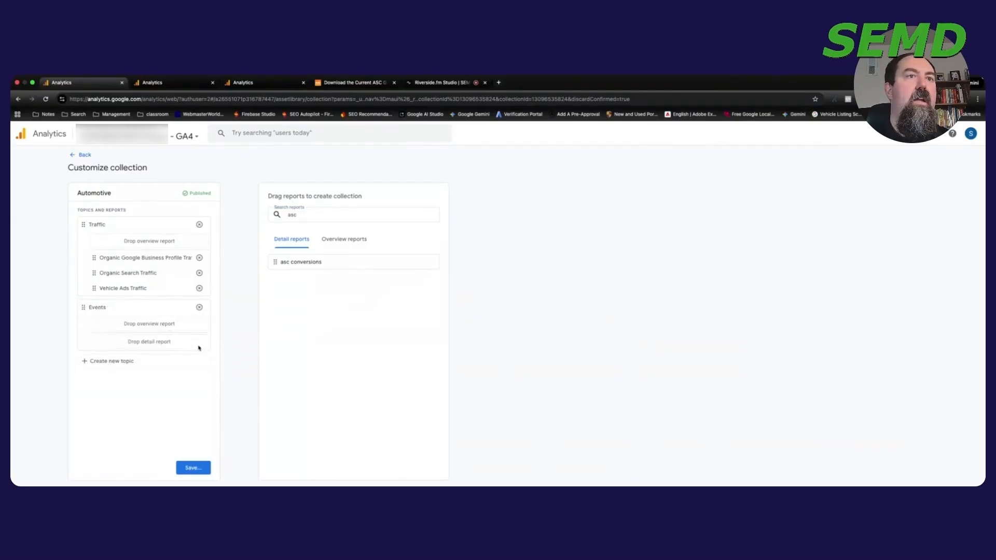
Add the asc conversions report to the Events topic, save the current collection and expand Events under Automotive in the Library navigation.
{"action": "left_click_drag", "start_coordinate": [282, 265], "coordinate": [116, 342]}
{"action": "left_click", "coordinate": [192, 471]}
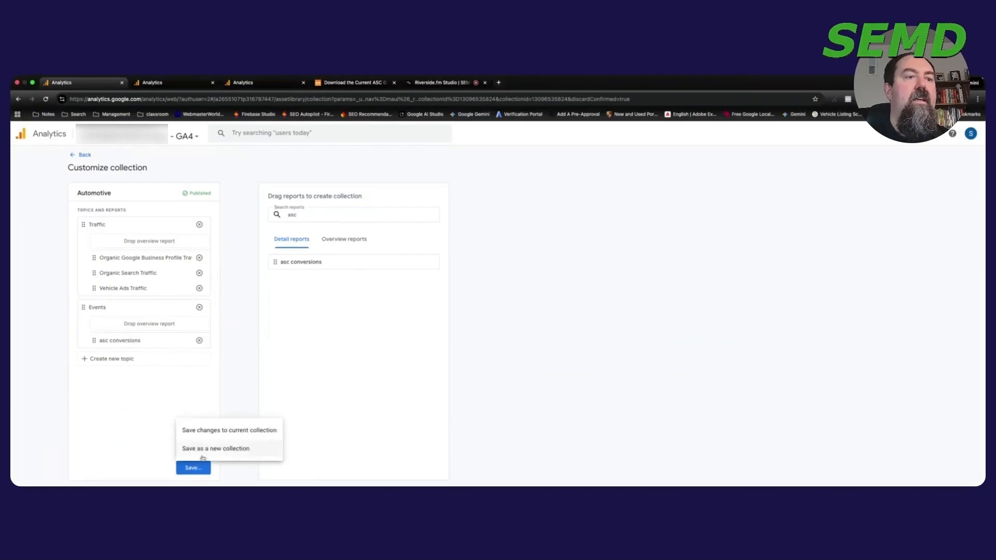
{"action": "left_click", "coordinate": [220, 431]}
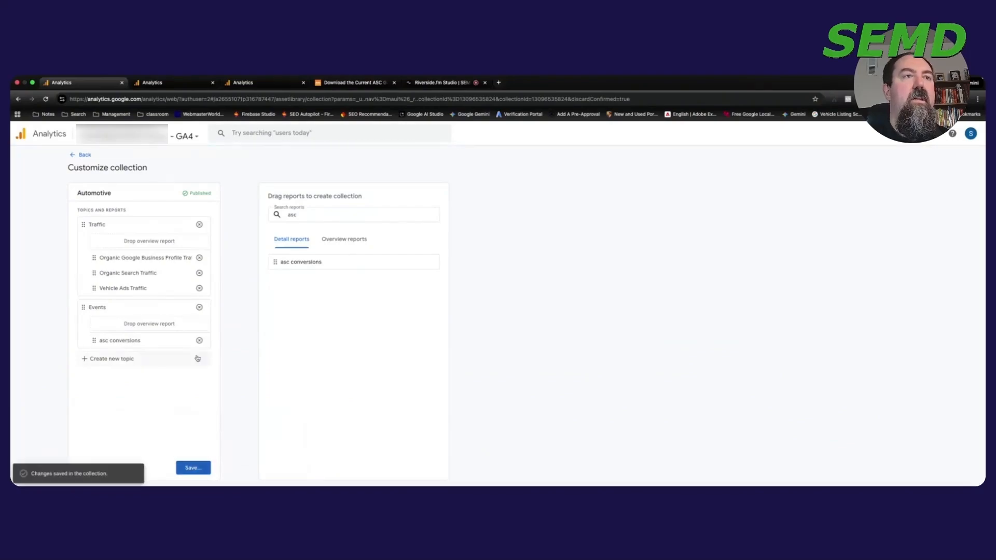
{"action": "left_click", "coordinate": [83, 155]}
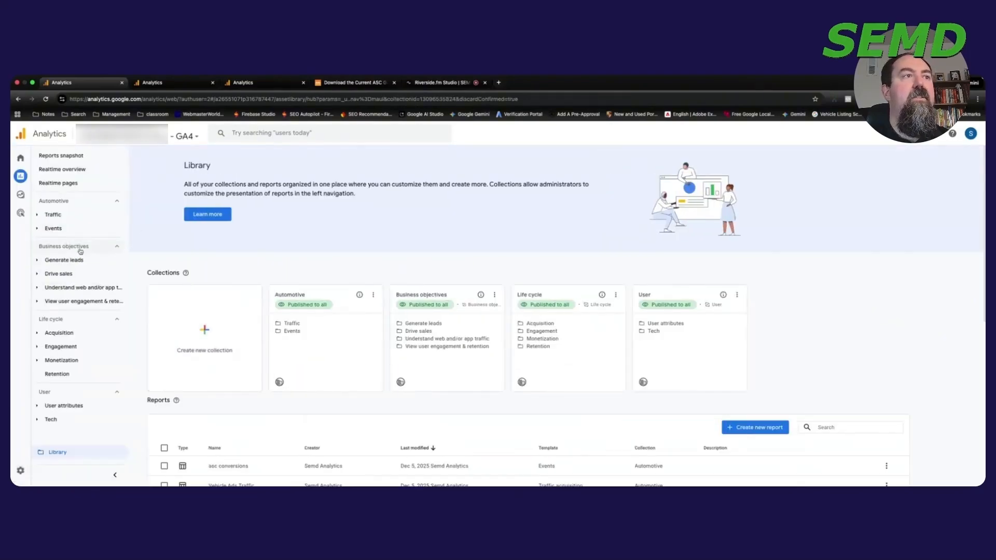
{"action": "left_click", "coordinate": [58, 232]}
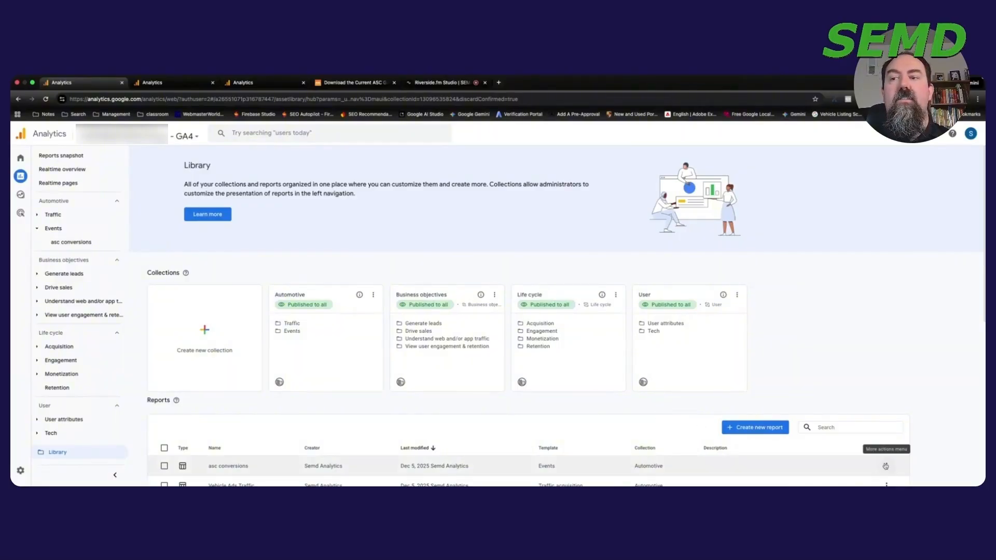
Make a copy of the asc conversions report named asc conversions by channel.
{"action": "left_click", "coordinate": [885, 466]}
{"action": "left_click", "coordinate": [895, 381]}
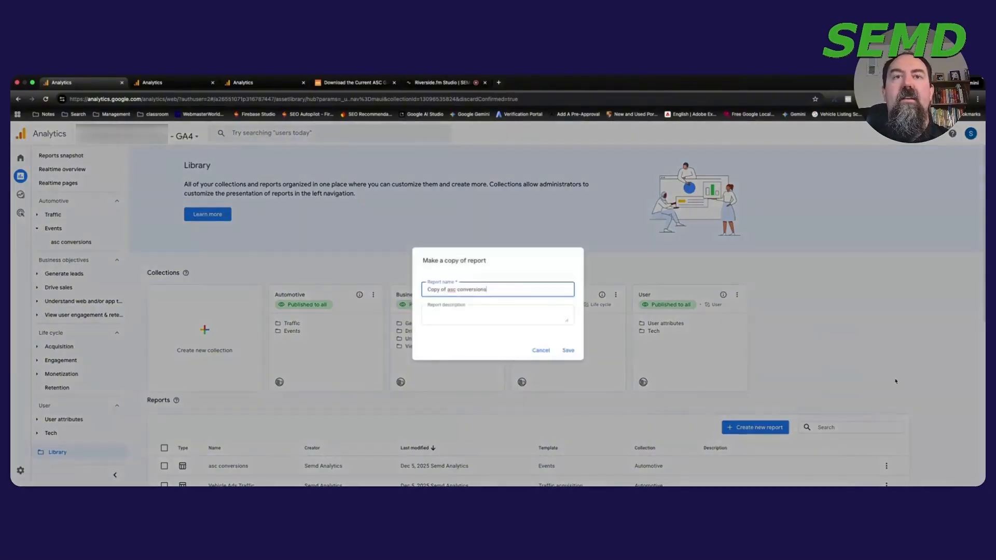
{"action": "left_click_drag", "start_coordinate": [448, 290], "coordinate": [427, 289]}
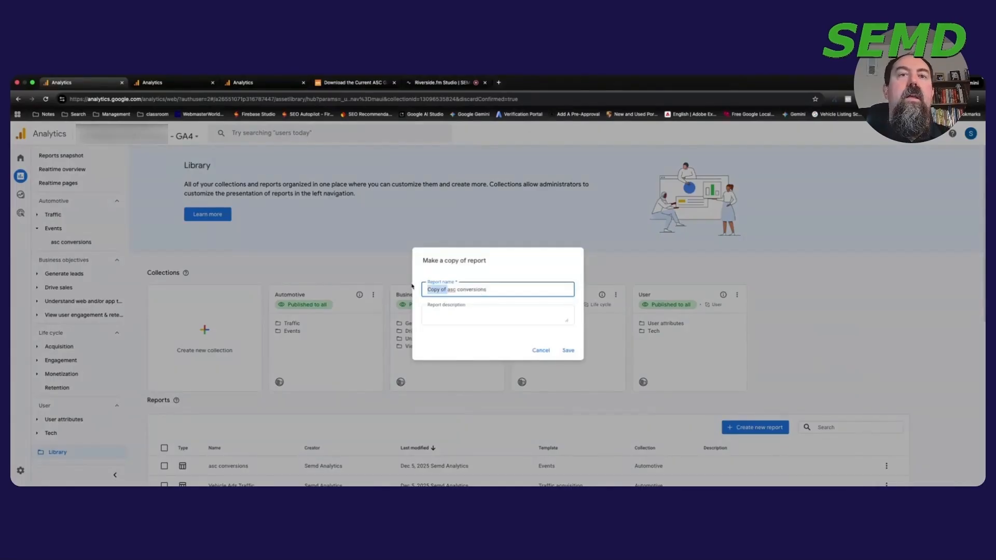
{"action": "key", "text": "BackSpace"}
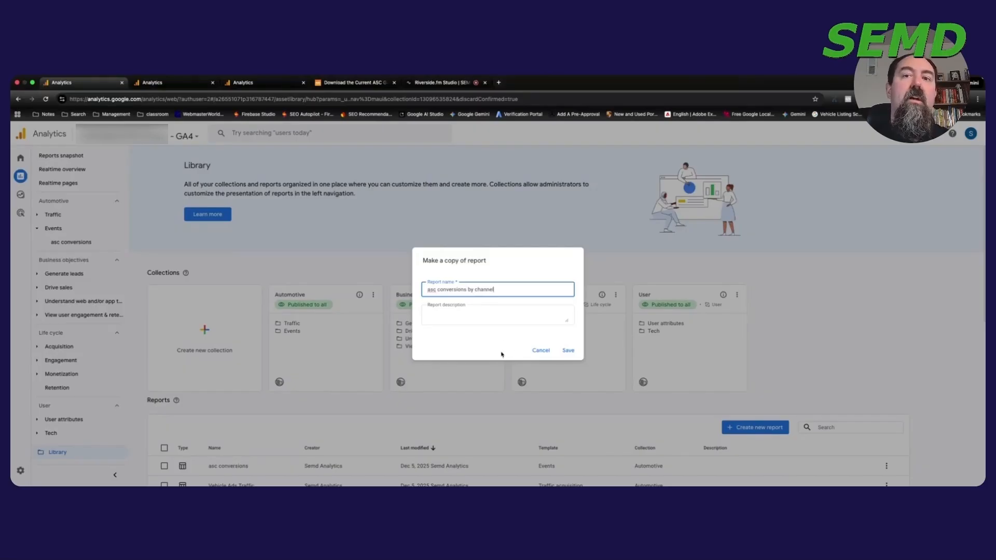
{"action": "left_click", "coordinate": [568, 350]}
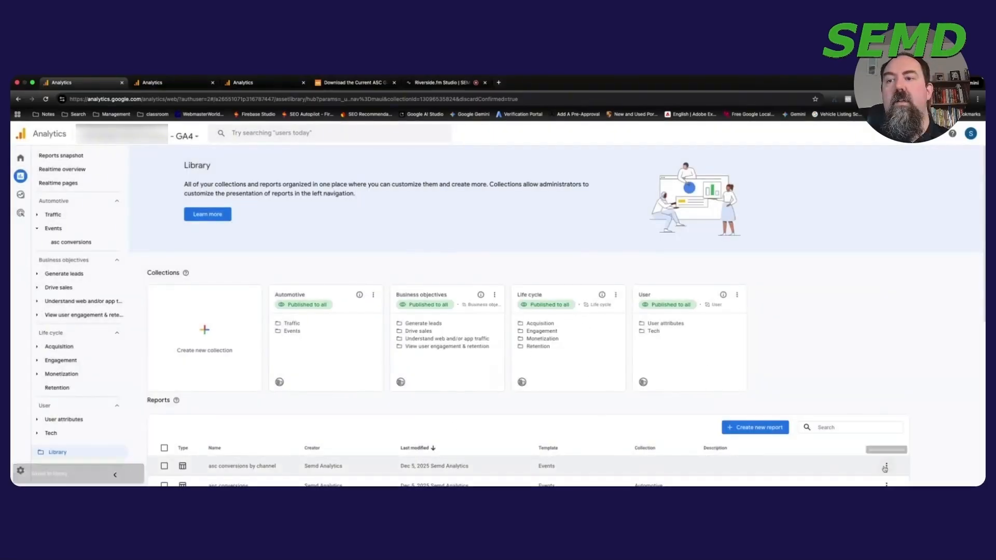
Open asc conversions by channel for editing and add the Session primary channel group (Default Channel Group) dimension.
{"action": "left_click", "coordinate": [886, 466]}
{"action": "left_click", "coordinate": [888, 365]}
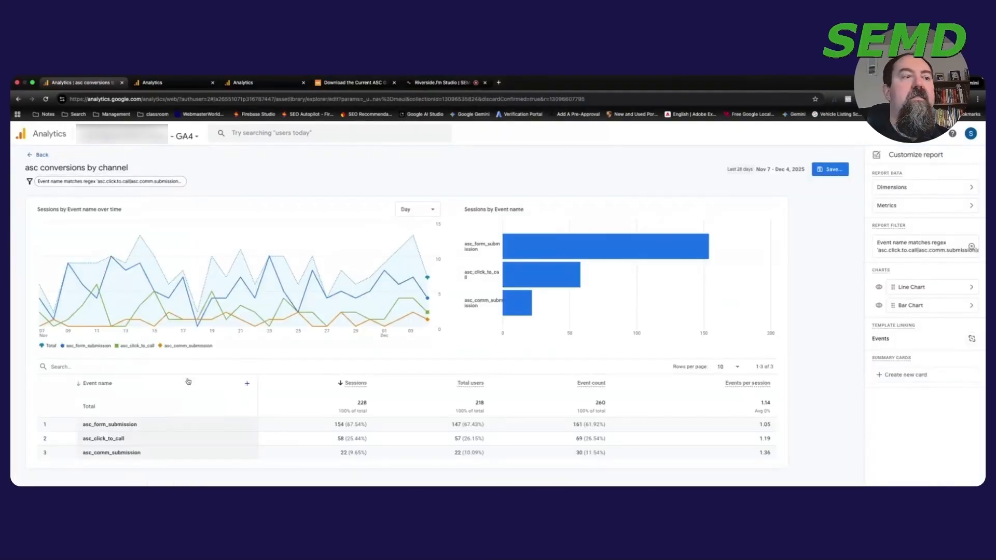
{"action": "left_click", "coordinate": [923, 188]}
{"action": "left_click", "coordinate": [910, 212]}
{"action": "type", "text": "session def"}
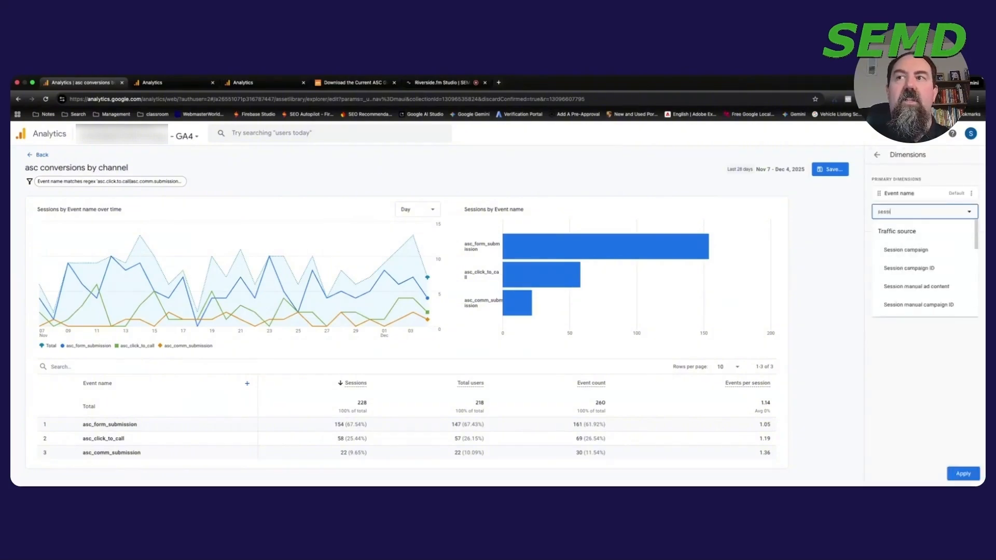
{"action": "key", "text": "BackSpace"}
{"action": "key", "text": "BackSpace"}
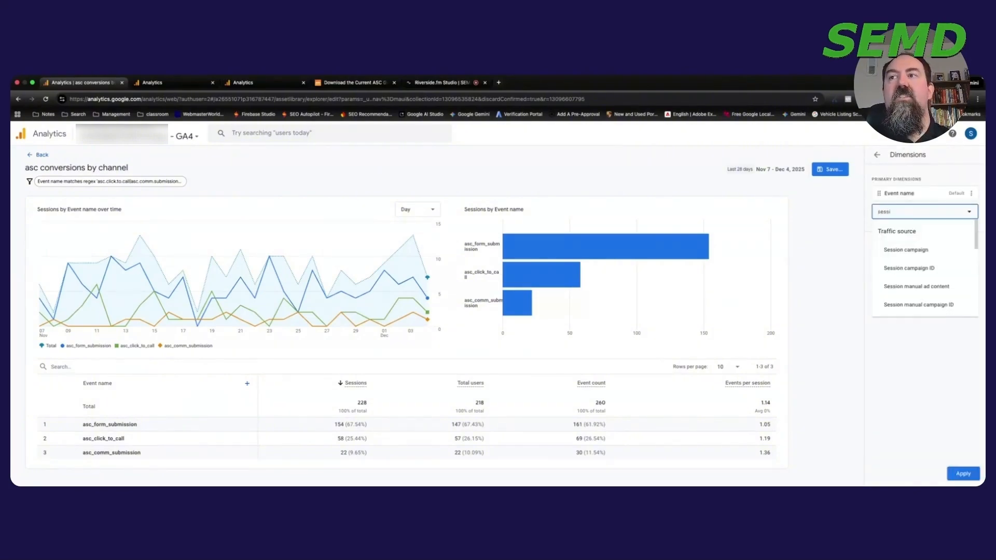
{"action": "key", "text": "BackSpace"}
{"action": "key", "text": "BackSpace"}
{"action": "key", "text": "BackSpace"}
{"action": "key", "text": "BackSpace"}
{"action": "key", "text": "BackSpace"}
{"action": "type", "text": "channel"}
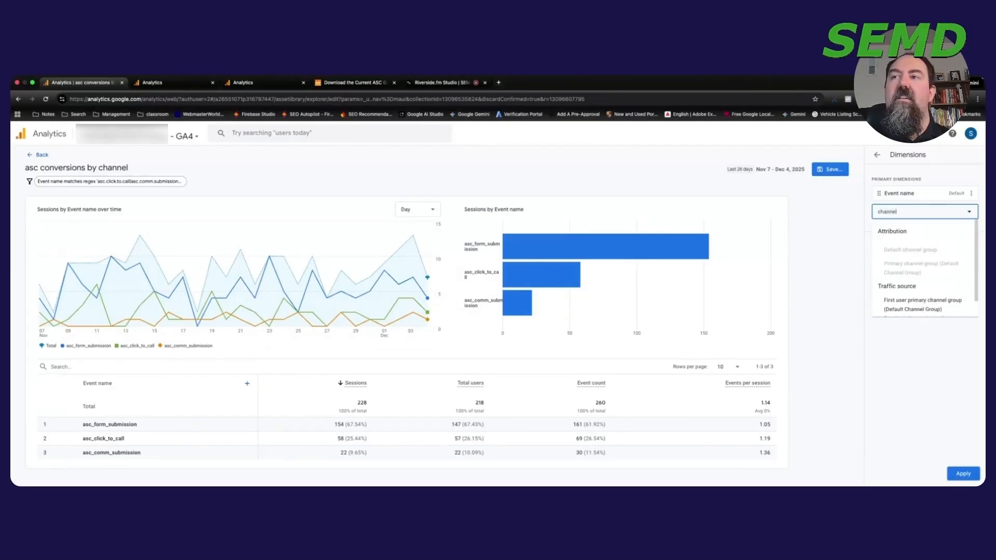
{"action": "scroll", "coordinate": [923, 280], "scroll_direction": "down", "scroll_amount": 1}
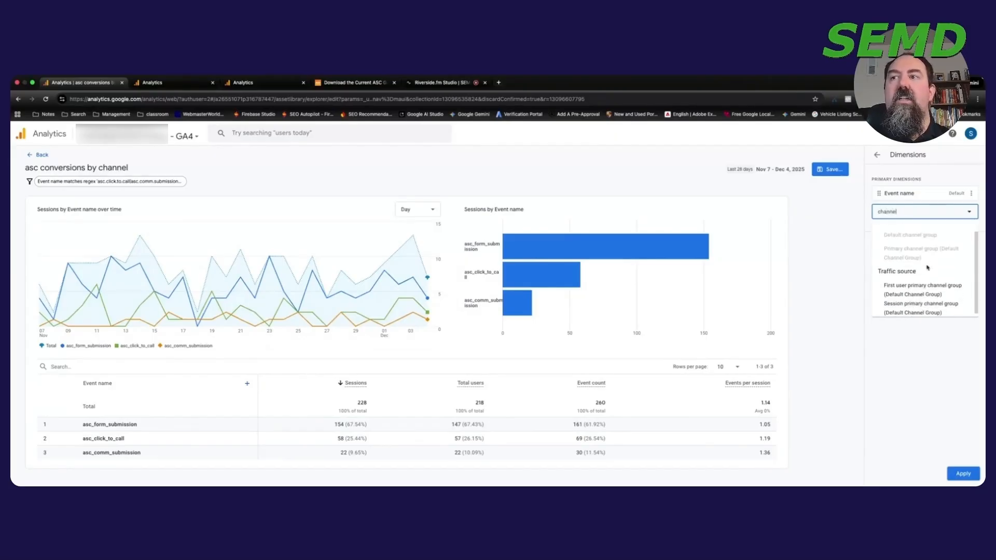
{"action": "left_click", "coordinate": [921, 305]}
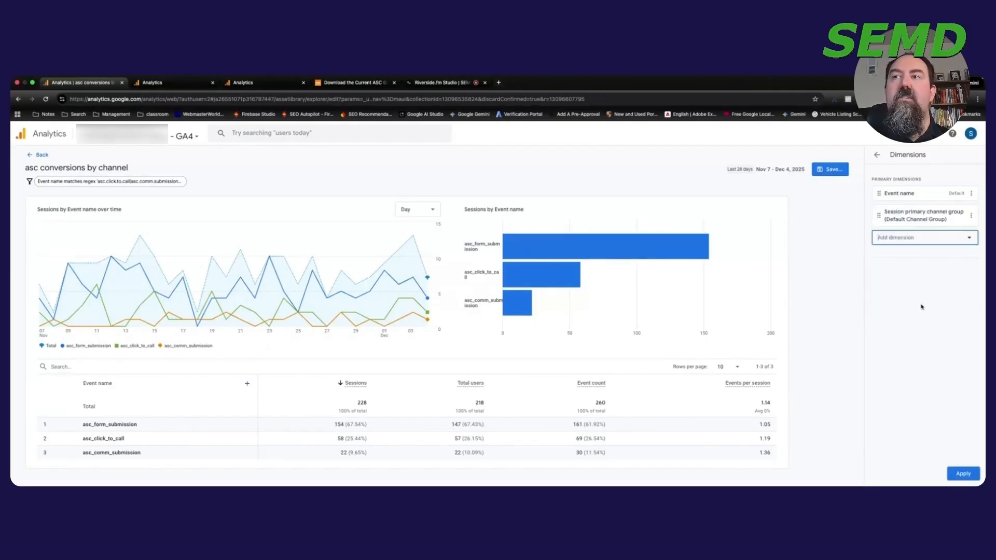
Make Session primary channel group the report's default dimension and apply the dimension changes.
{"action": "left_click", "coordinate": [967, 211]}
{"action": "left_click", "coordinate": [945, 234]}
{"action": "left_click", "coordinate": [963, 473]}
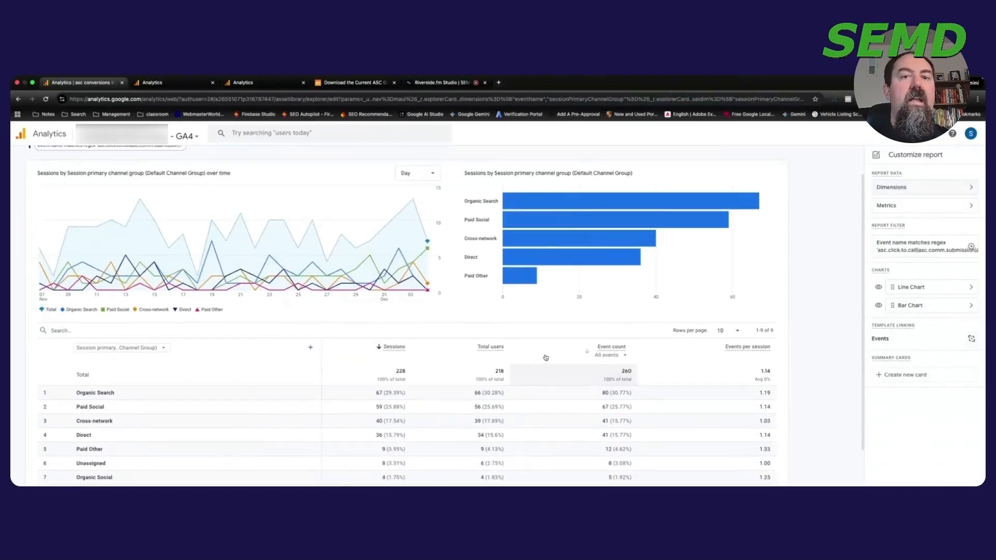
Review the conversions per channel, save the changes to the current report and return to the Library.
{"action": "scroll", "coordinate": [517, 386], "scroll_direction": "down", "scroll_amount": 3}
{"action": "scroll", "coordinate": [492, 357], "scroll_direction": "down", "scroll_amount": 1}
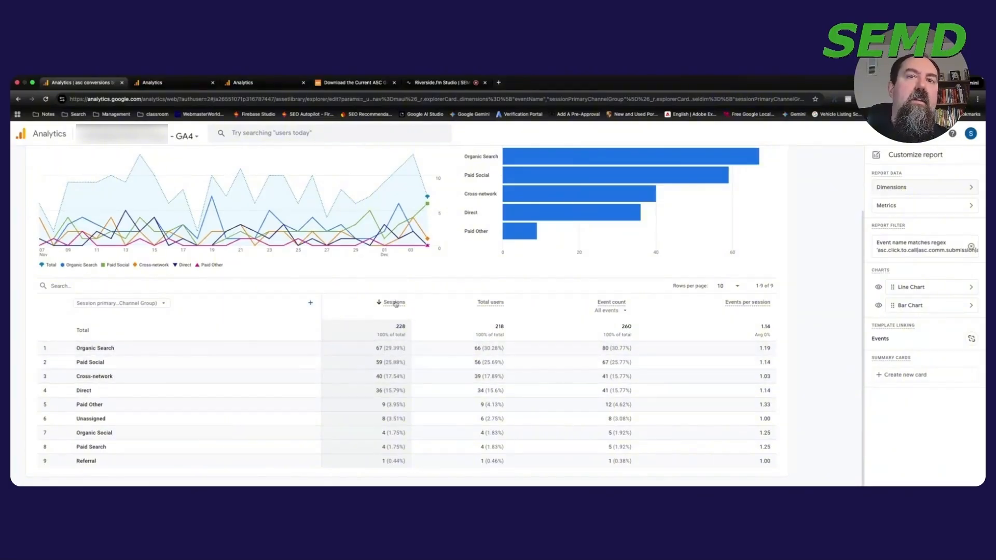
{"action": "scroll", "coordinate": [714, 240], "scroll_direction": "up", "scroll_amount": 2}
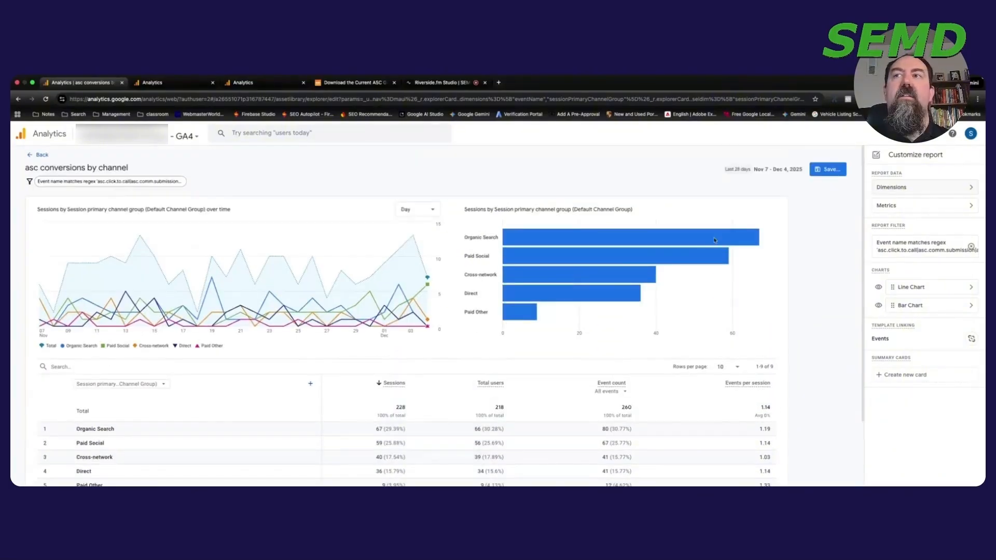
{"action": "left_click", "coordinate": [827, 169]}
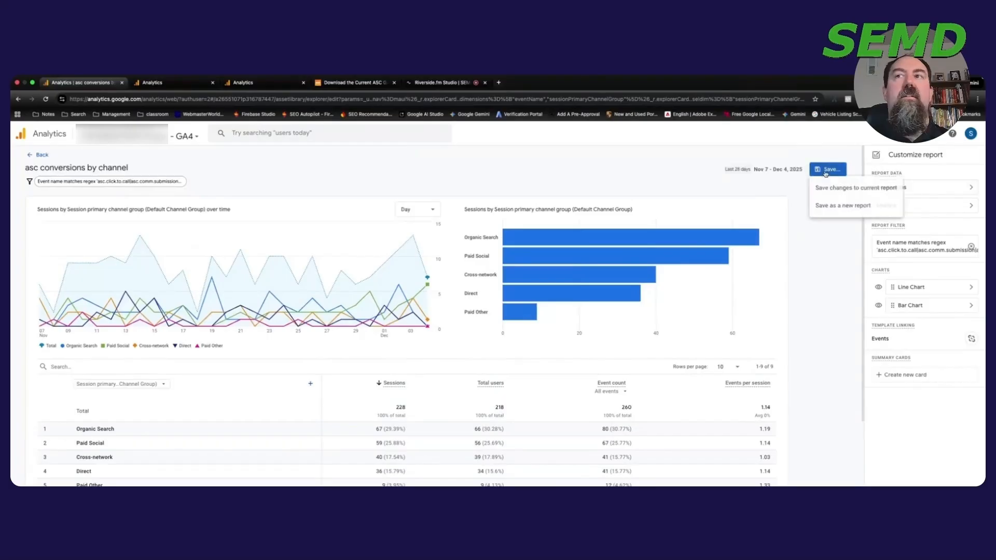
{"action": "left_click", "coordinate": [861, 190]}
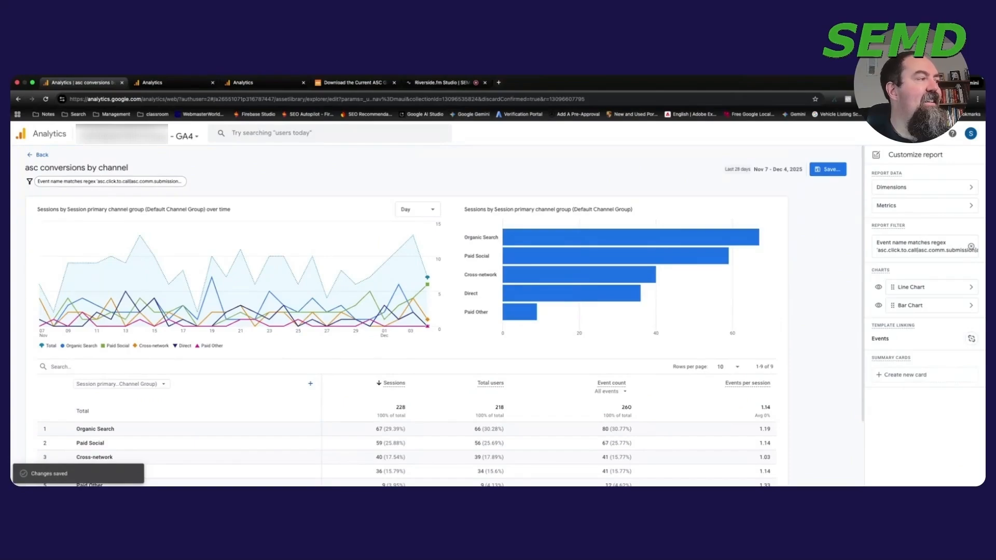
{"action": "left_click", "coordinate": [42, 155]}
Add the asc conversions by channel report to the Automotive collection's Events topic, save the current collection and return to the Library.
{"action": "left_click", "coordinate": [372, 295]}
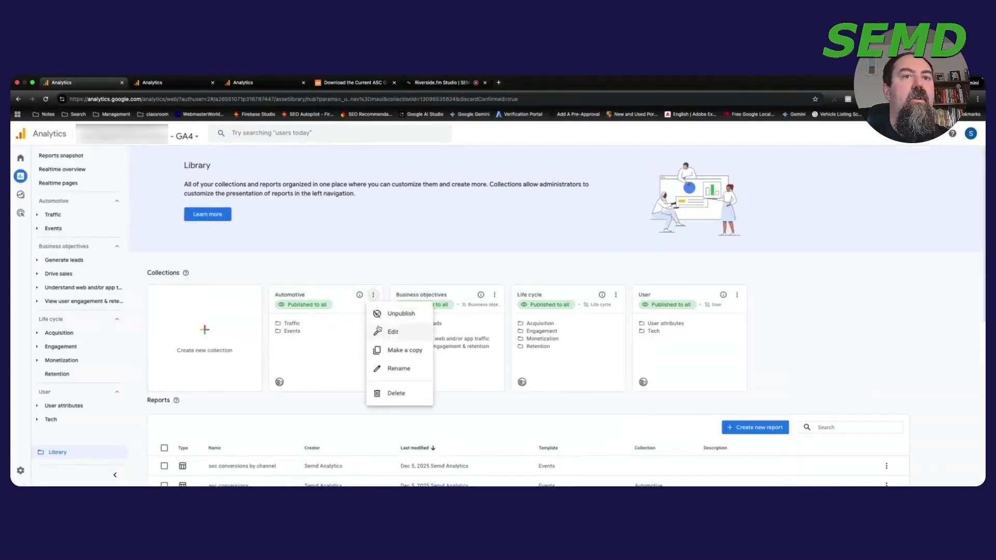
{"action": "left_click", "coordinate": [383, 331]}
{"action": "left_click", "coordinate": [291, 215]}
{"action": "type", "text": "asc"}
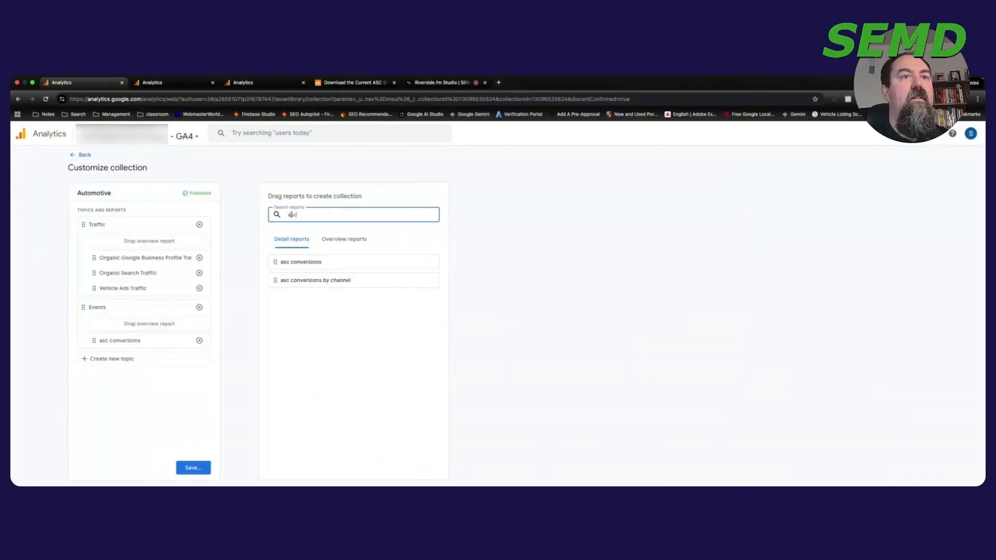
{"action": "left_click_drag", "start_coordinate": [280, 284], "coordinate": [150, 358]}
{"action": "left_click", "coordinate": [205, 471]}
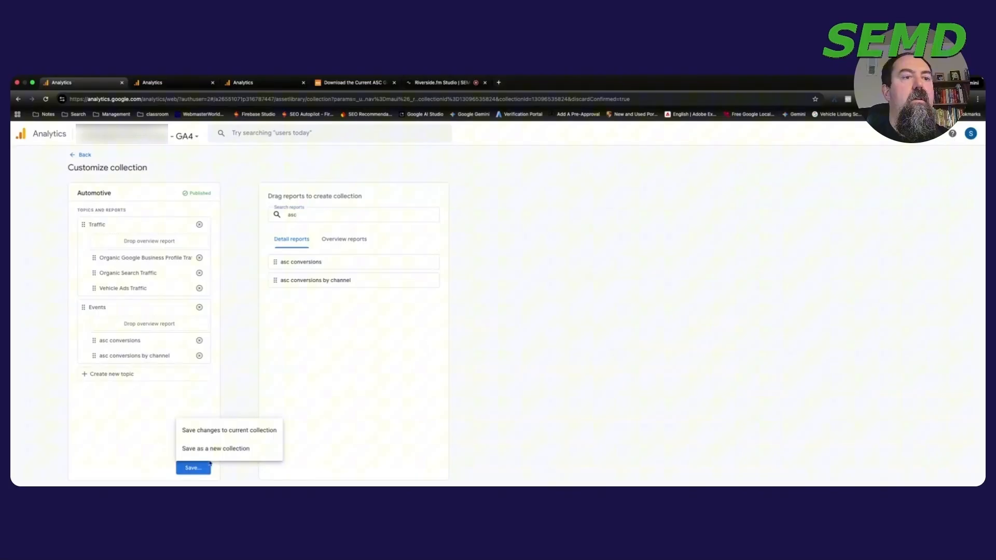
{"action": "left_click", "coordinate": [227, 433]}
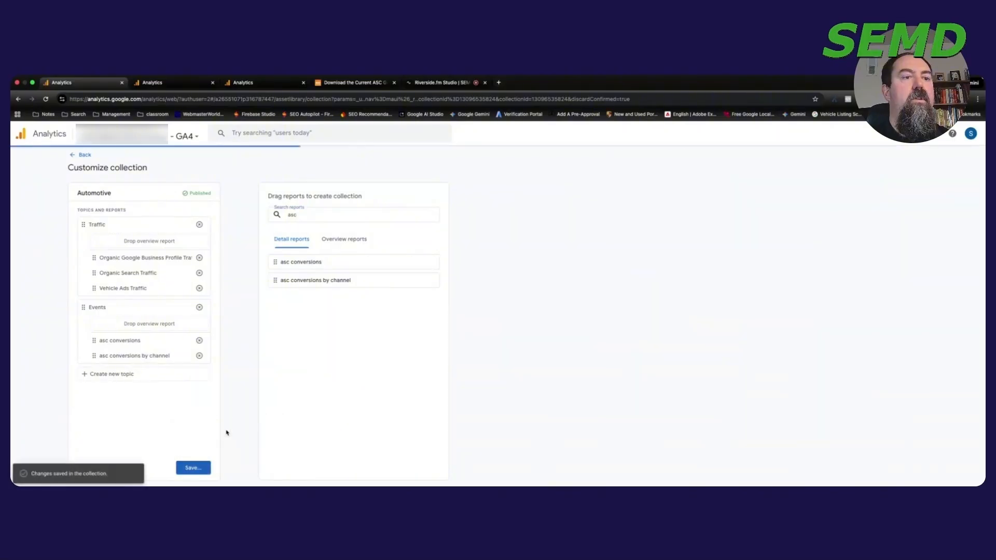
{"action": "left_click", "coordinate": [83, 155]}
Make a copy of the asc conversions by channel report named asc conversions by vendor.
{"action": "scroll", "coordinate": [824, 378], "scroll_direction": "down", "scroll_amount": 2}
{"action": "scroll", "coordinate": [825, 378], "scroll_direction": "down", "scroll_amount": 1}
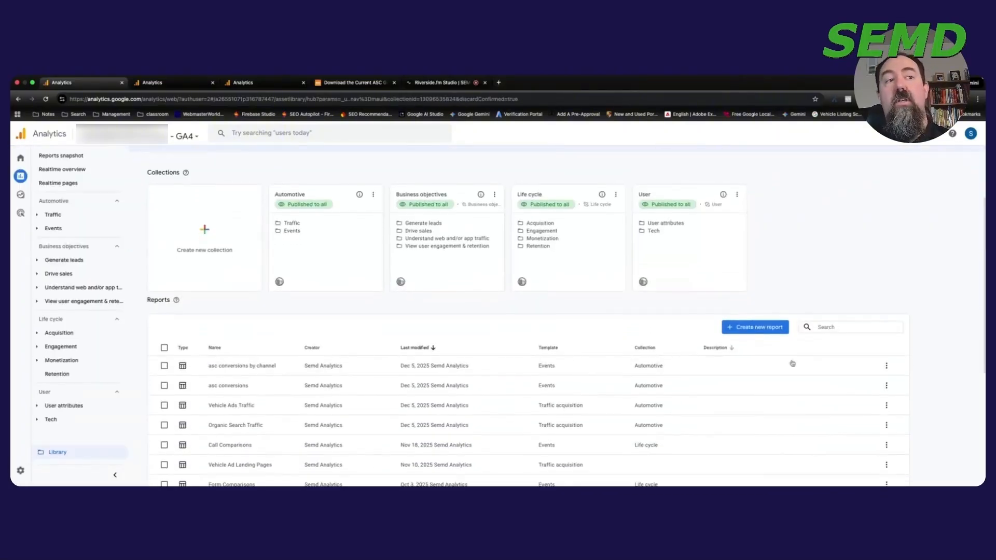
{"action": "left_click", "coordinate": [887, 366]}
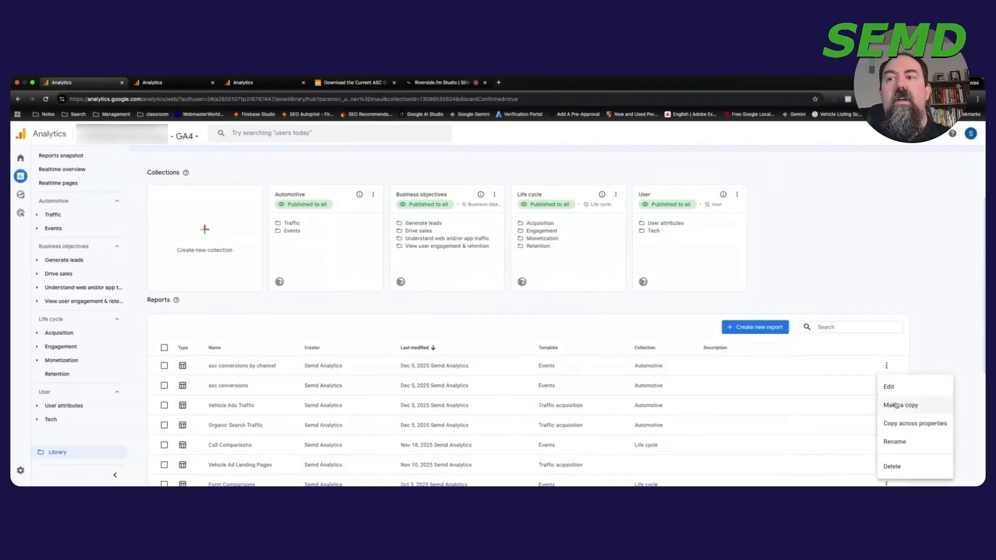
{"action": "left_click", "coordinate": [900, 403]}
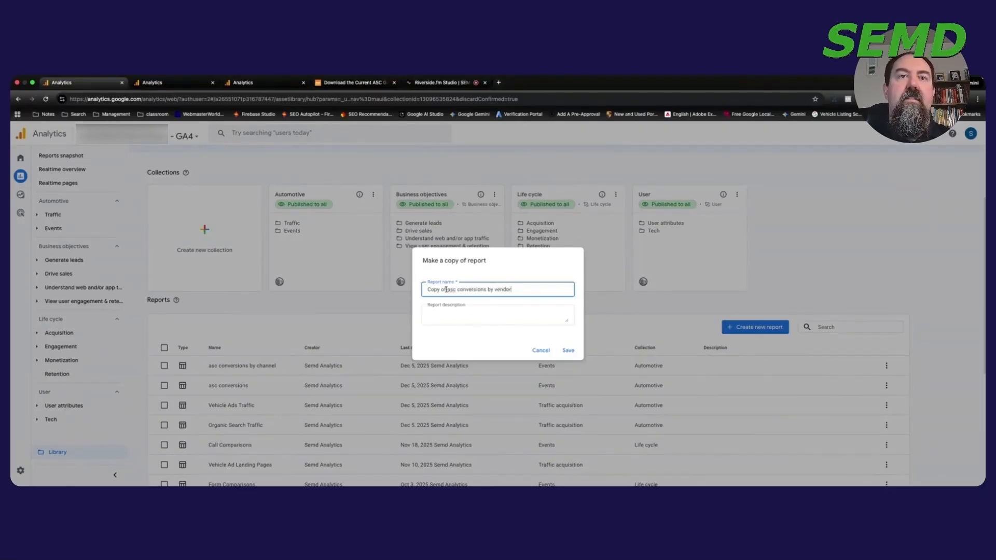
{"action": "left_click_drag", "start_coordinate": [447, 289], "coordinate": [427, 292]}
{"action": "key", "text": "BackSpace"}
{"action": "left_click", "coordinate": [567, 351]}
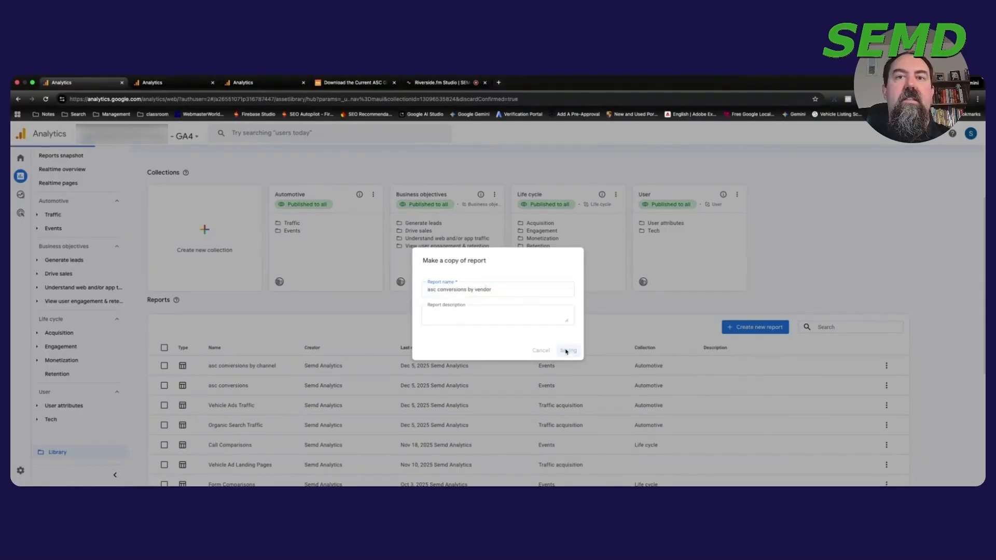
Edit asc conversions by vendor to add the custom event_owner dimension, set it as default and apply the changes.
{"action": "left_click", "coordinate": [886, 366]}
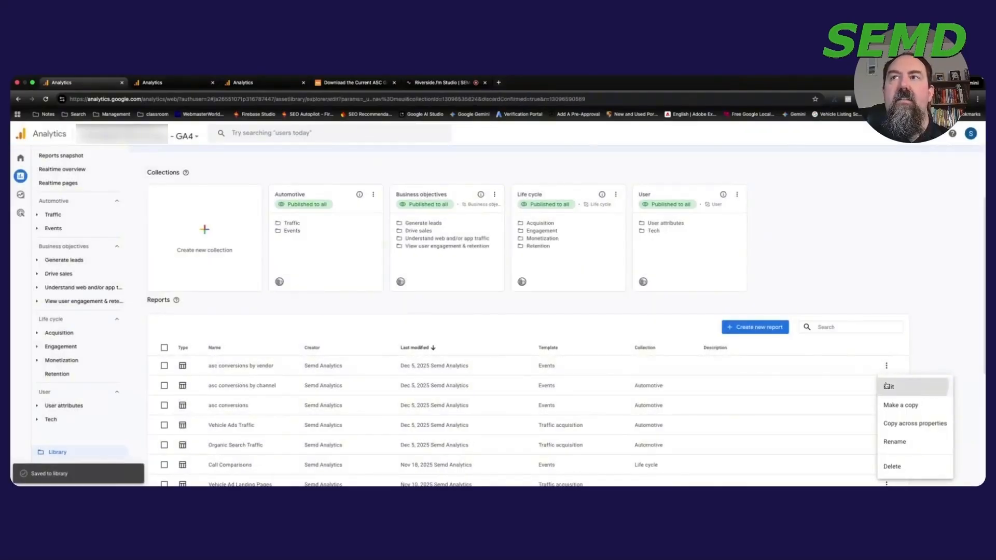
{"action": "left_click", "coordinate": [888, 387]}
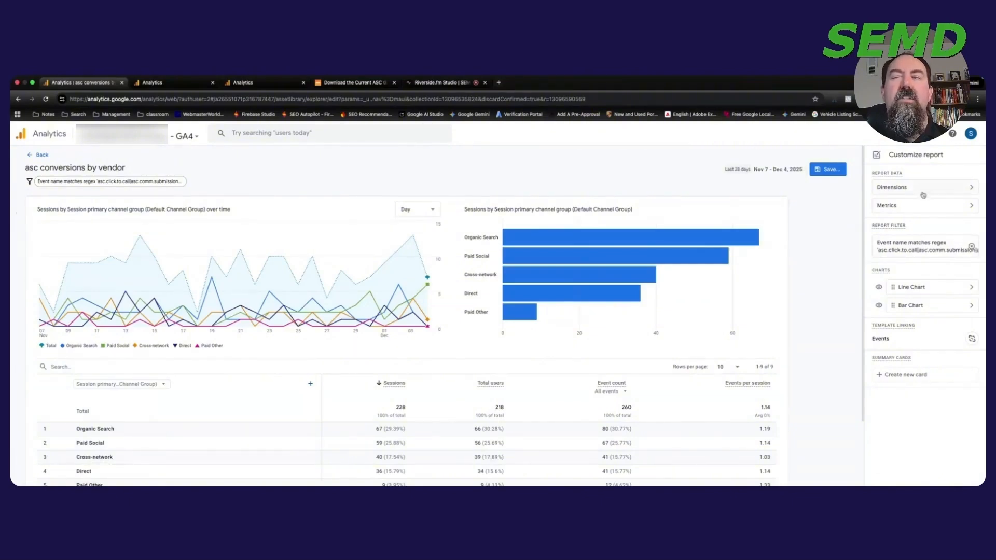
{"action": "left_click", "coordinate": [923, 188]}
{"action": "left_click", "coordinate": [912, 246]}
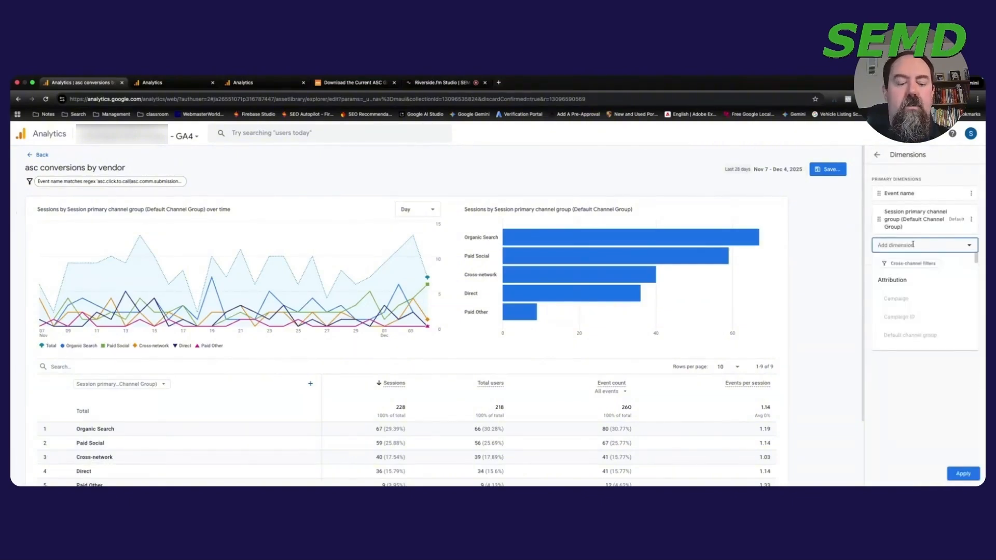
{"action": "type", "text": "event"}
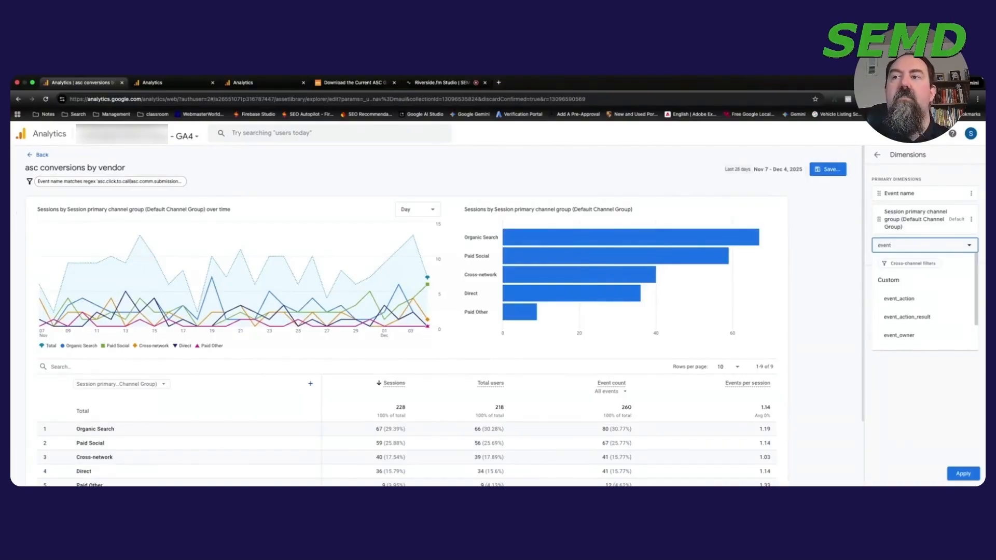
{"action": "left_click", "coordinate": [900, 335]}
{"action": "left_click", "coordinate": [970, 245]}
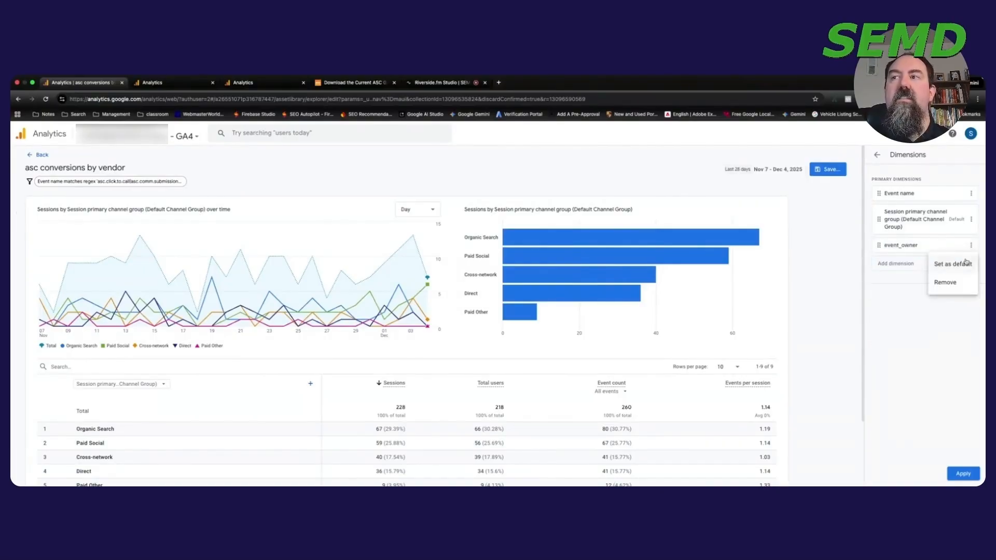
{"action": "left_click", "coordinate": [944, 259]}
{"action": "left_click", "coordinate": [963, 473]}
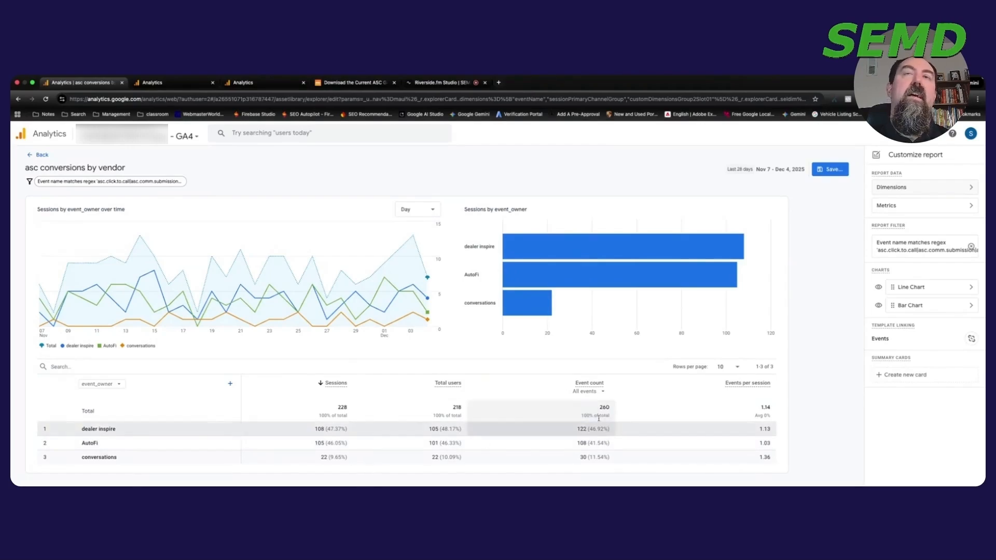
Save the changes to the current asc conversions by vendor report and return to the Library.
{"action": "left_click", "coordinate": [830, 169]}
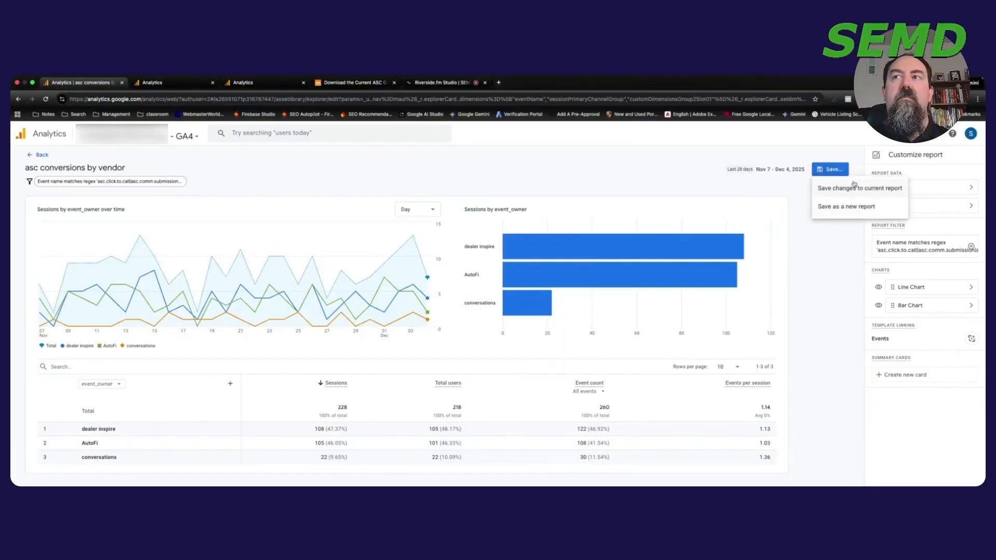
{"action": "left_click", "coordinate": [840, 188]}
{"action": "left_click", "coordinate": [42, 155]}
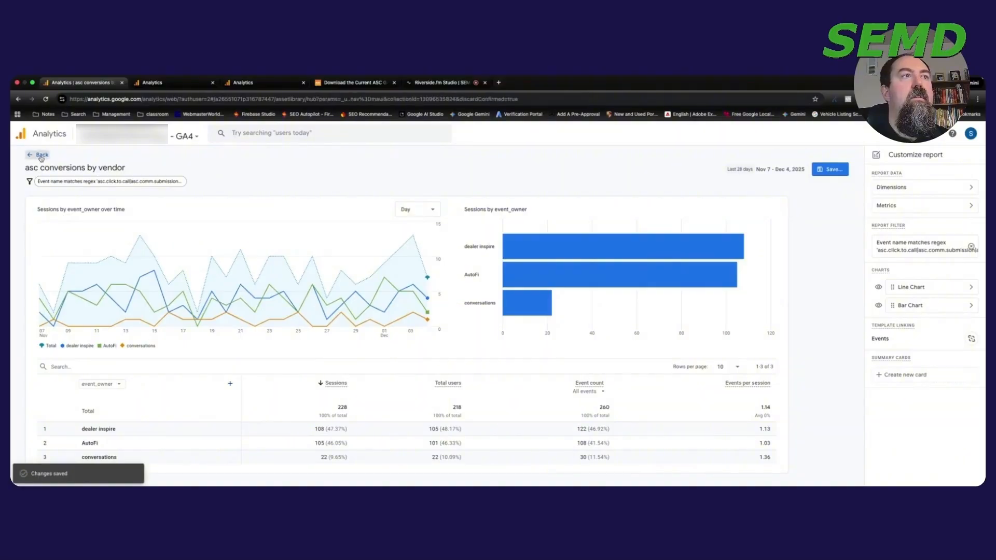
Add the asc conversions by vendor report to the Automotive collection's Events topic, save the current collection and return to the Library.
{"action": "left_click", "coordinate": [373, 294]}
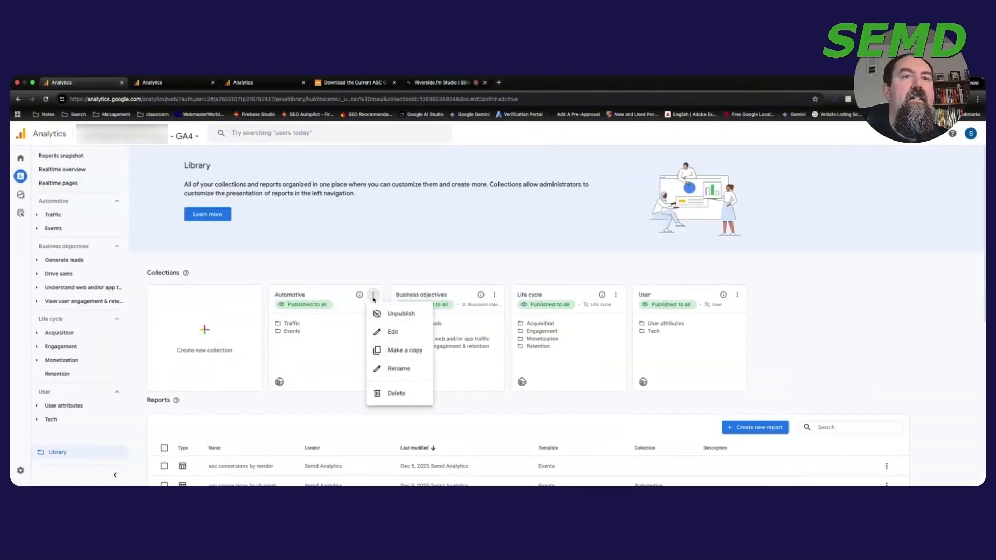
{"action": "left_click", "coordinate": [390, 332]}
{"action": "left_click", "coordinate": [322, 214]}
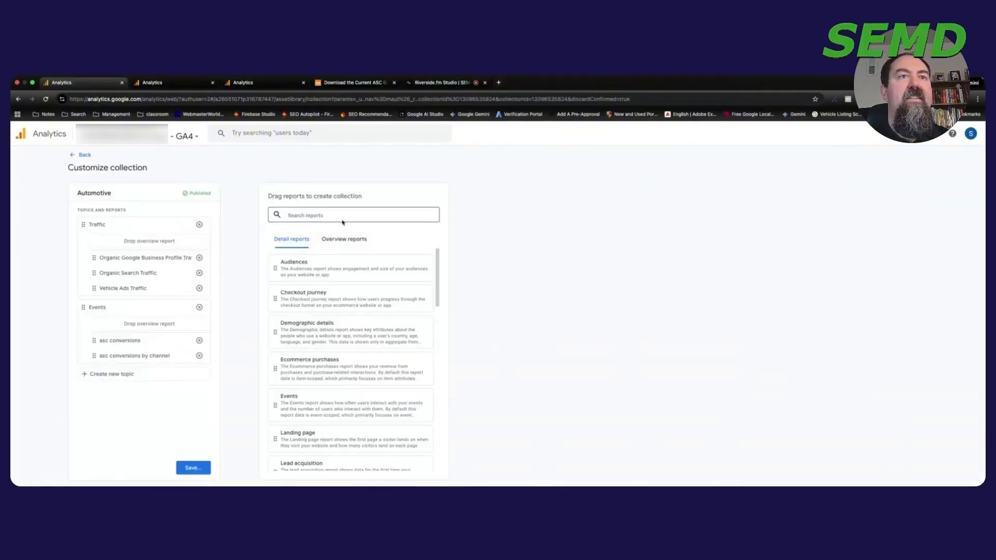
{"action": "type", "text": "asc"}
{"action": "left_click_drag", "start_coordinate": [271, 299], "coordinate": [143, 373]}
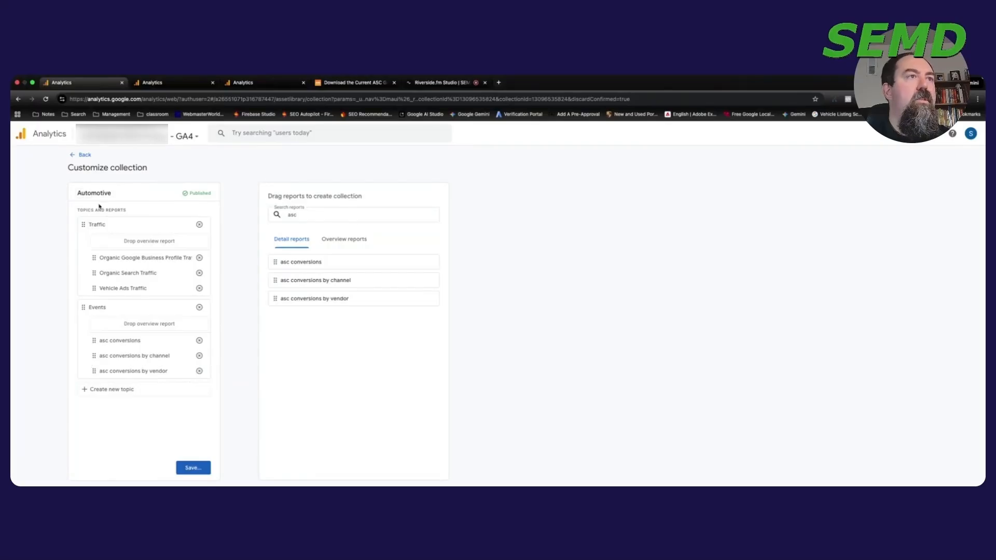
{"action": "left_click", "coordinate": [85, 156]}
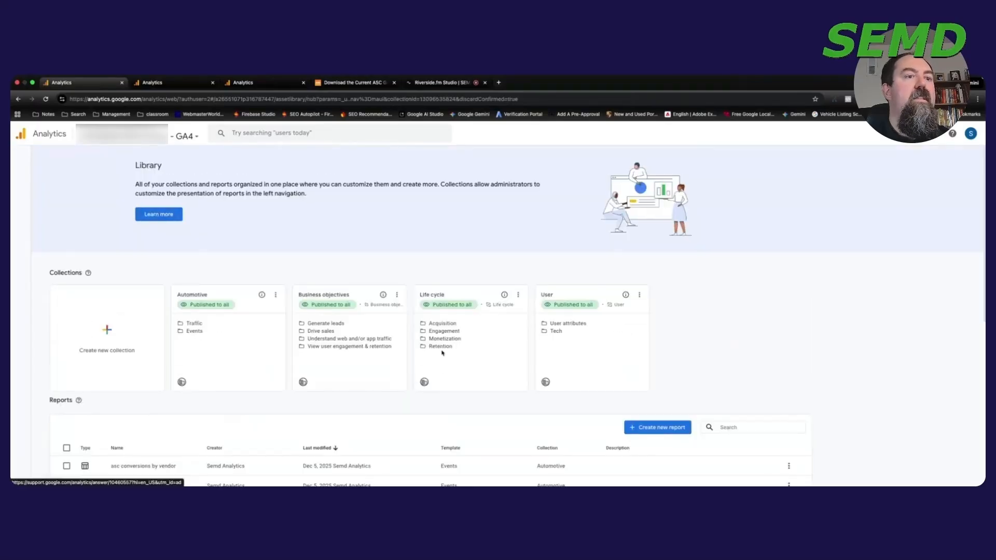
Open the asc conversions by vendor report for editing and add a second filter condition on the event_owner dimension.
{"action": "scroll", "coordinate": [277, 420], "scroll_direction": "down", "scroll_amount": 2}
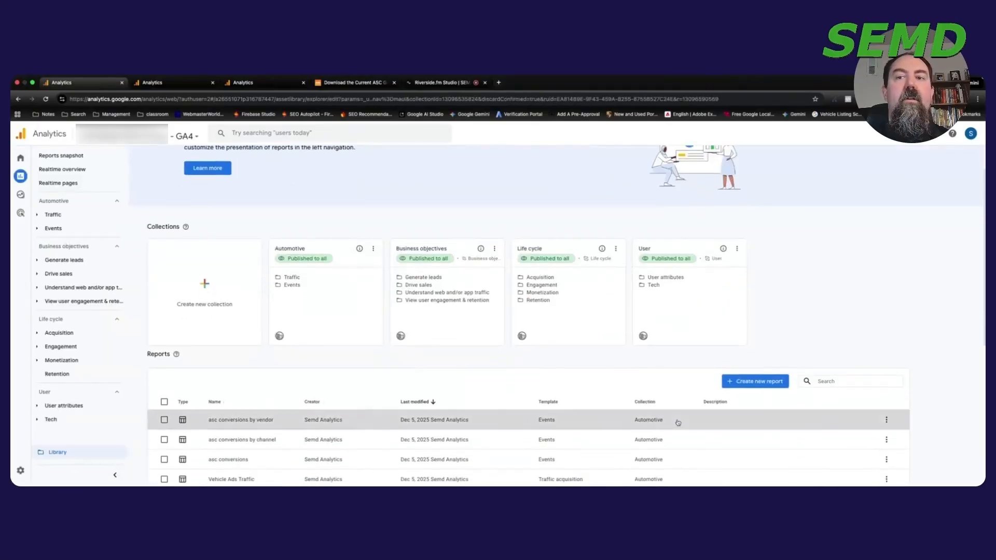
{"action": "left_click", "coordinate": [674, 421]}
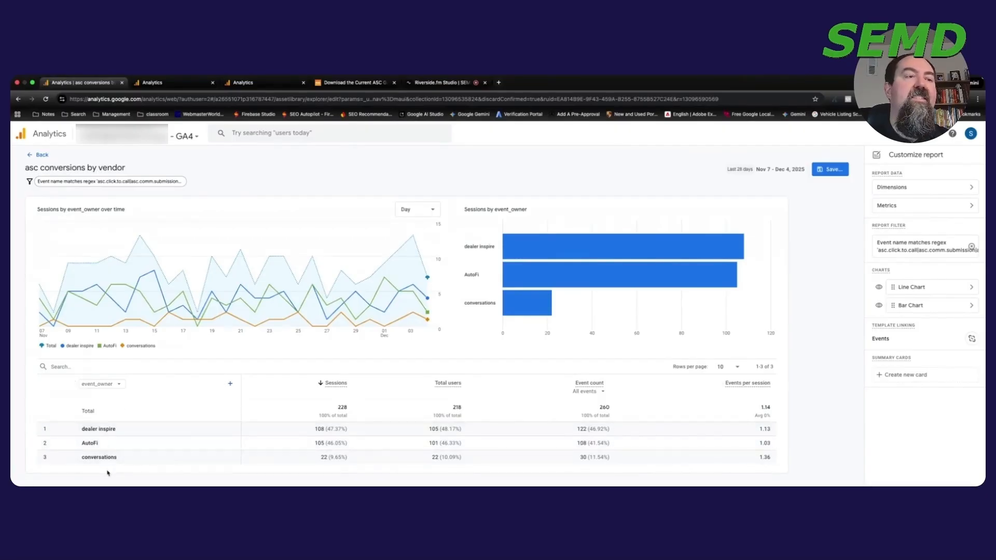
{"action": "left_click", "coordinate": [921, 242]}
{"action": "left_click", "coordinate": [927, 296]}
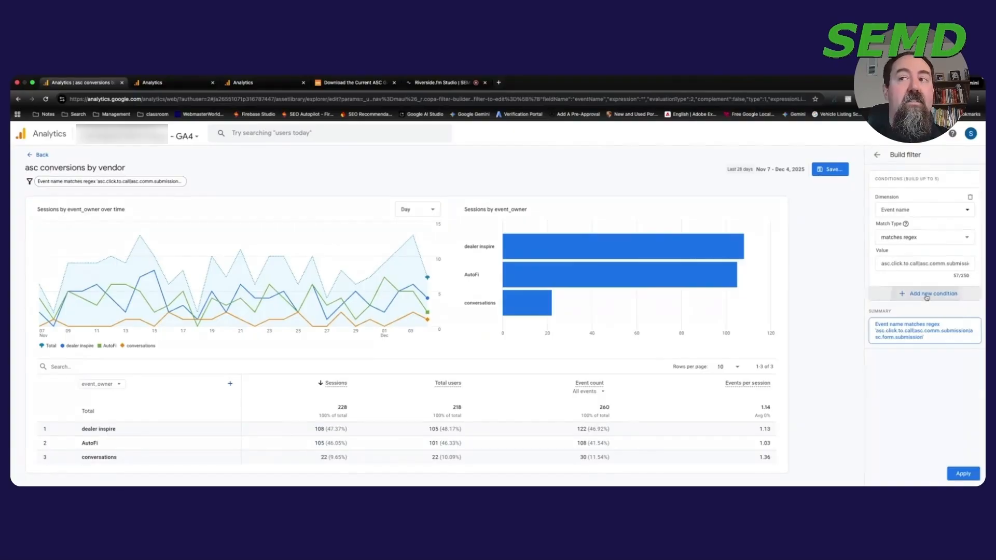
{"action": "type", "text": "event"}
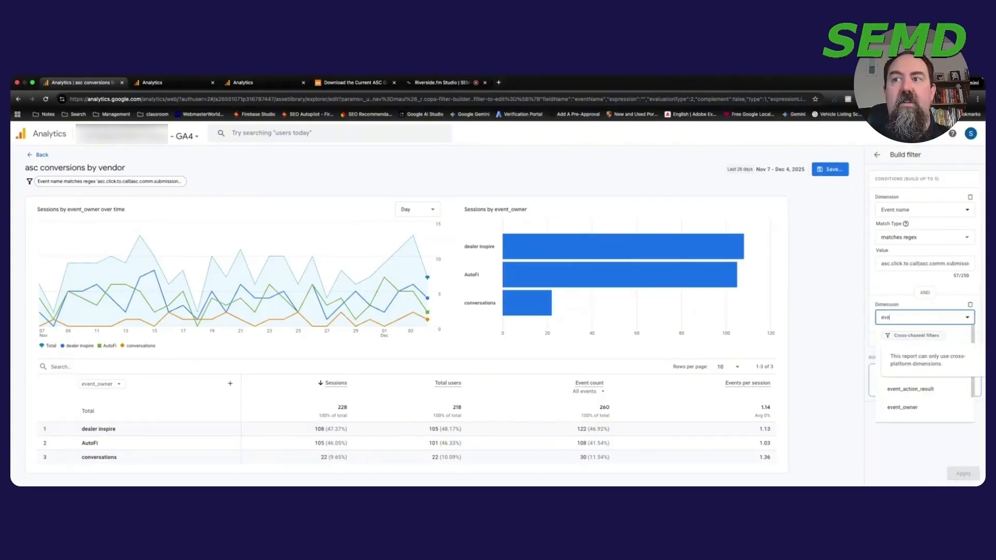
{"action": "left_click", "coordinate": [912, 409]}
Set the event_owner condition to "does not exactly match" AutoFi and apply the filter.
{"action": "left_click", "coordinate": [922, 352]}
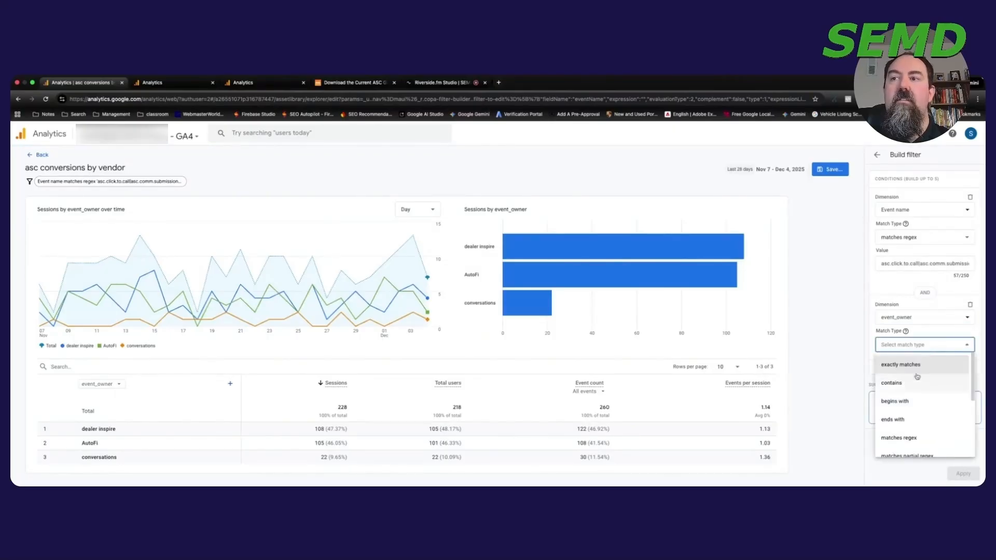
{"action": "left_click", "coordinate": [920, 364]}
{"action": "left_click", "coordinate": [920, 369]}
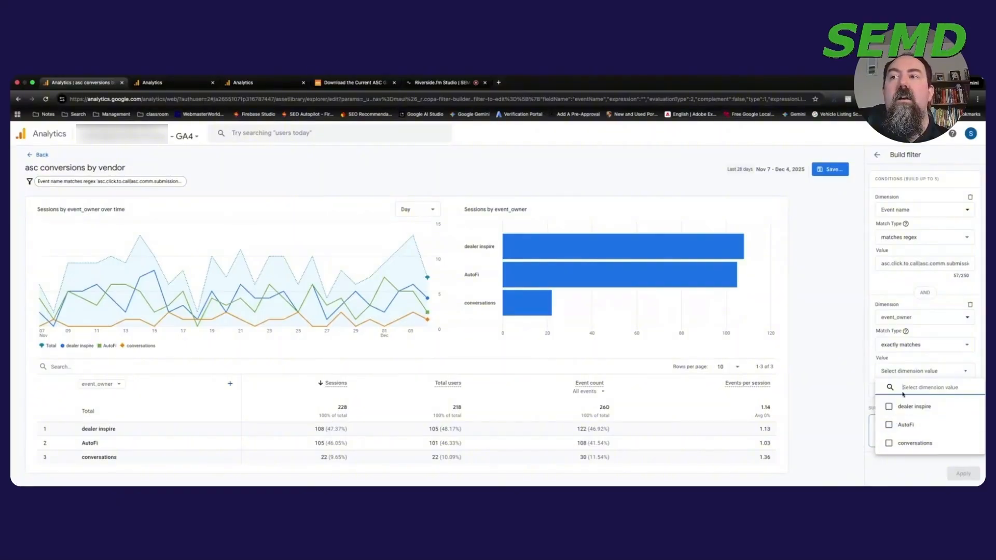
{"action": "left_click", "coordinate": [957, 346]}
{"action": "scroll", "coordinate": [913, 428], "scroll_direction": "down", "scroll_amount": 3}
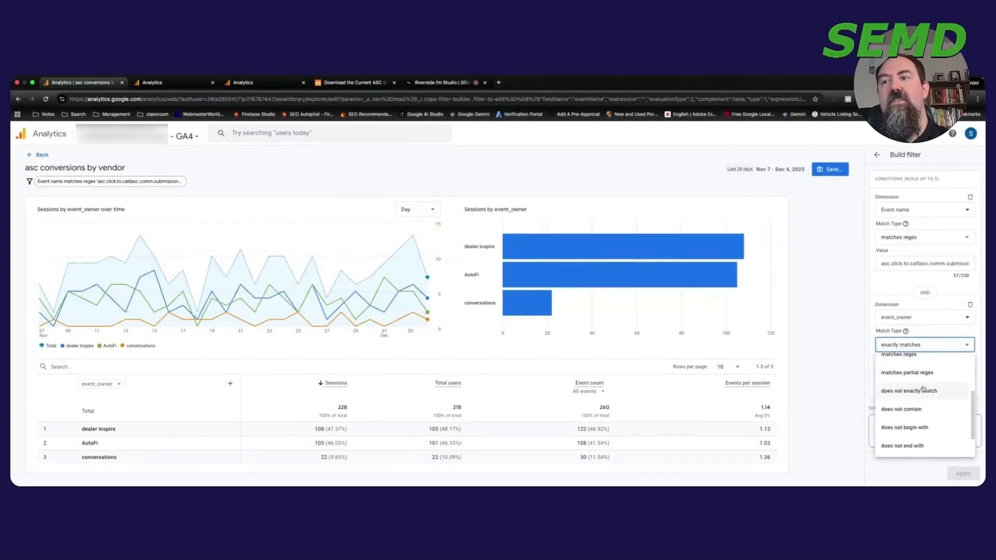
{"action": "left_click", "coordinate": [922, 381]}
{"action": "left_click", "coordinate": [922, 369]}
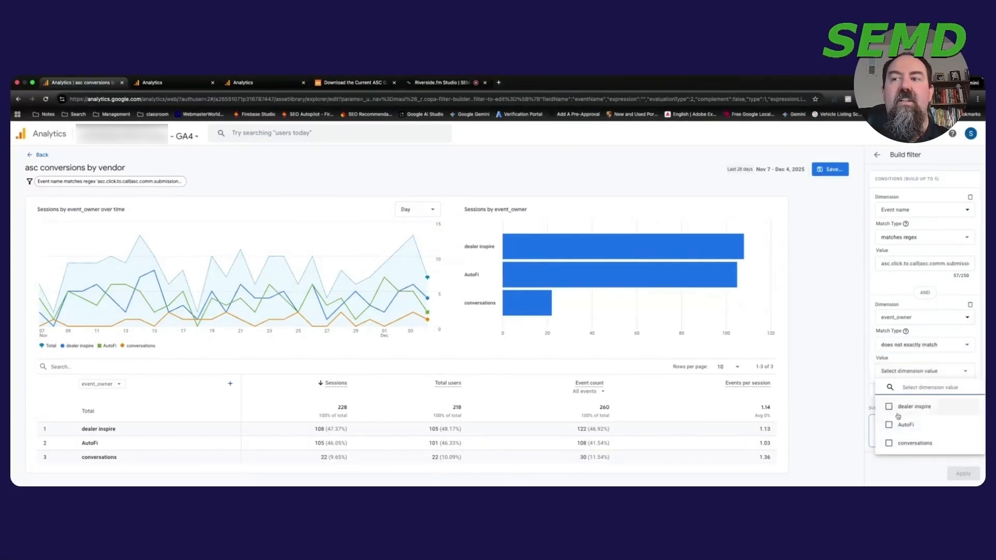
{"action": "left_click", "coordinate": [905, 425]}
{"action": "left_click", "coordinate": [956, 474]}
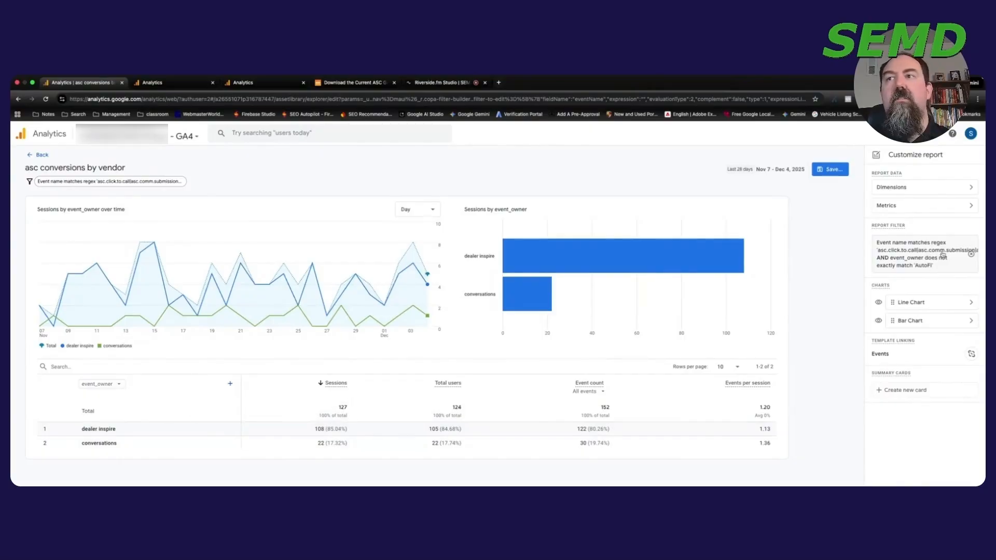
Remove the event_owner condition from the report filter and apply the change.
{"action": "left_click", "coordinate": [942, 254]}
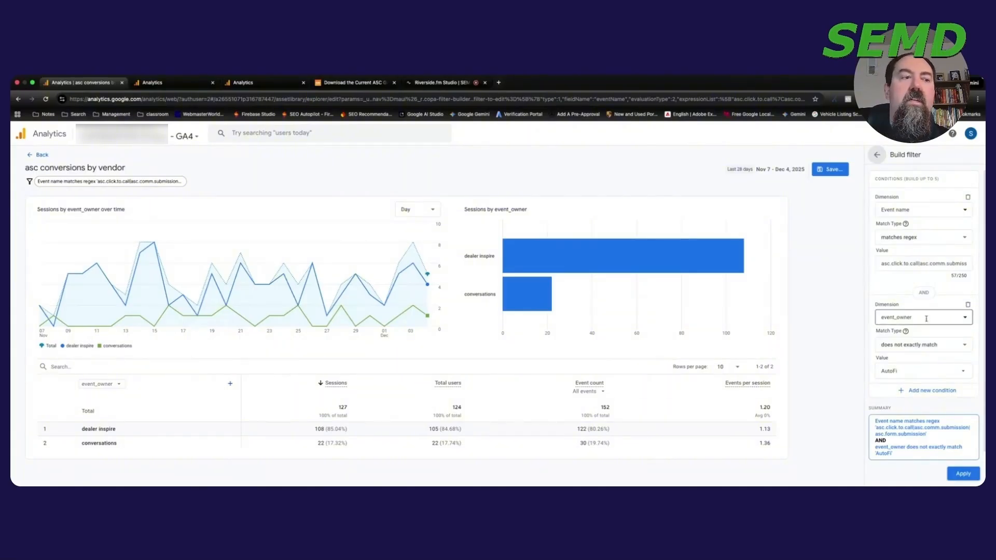
{"action": "left_click", "coordinate": [967, 304]}
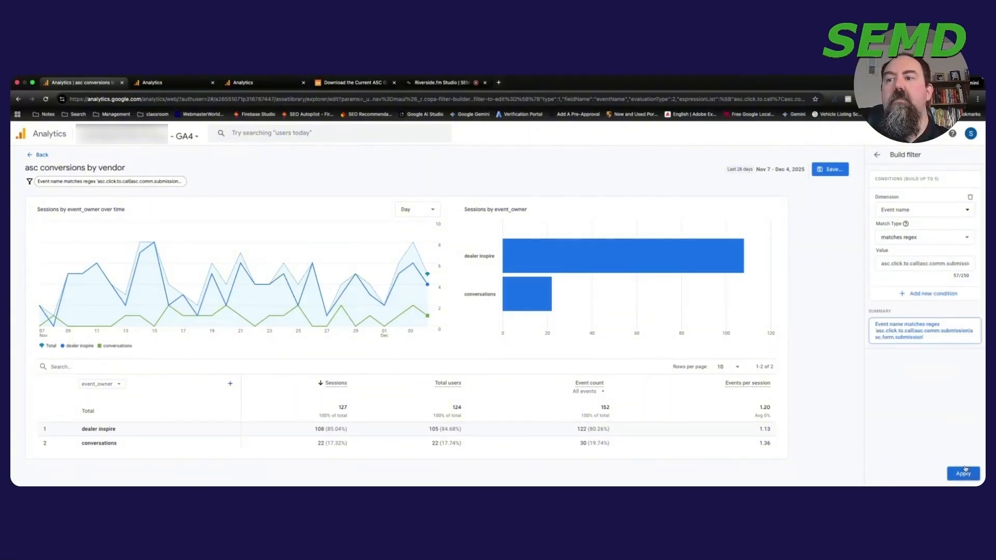
{"action": "left_click", "coordinate": [963, 473]}
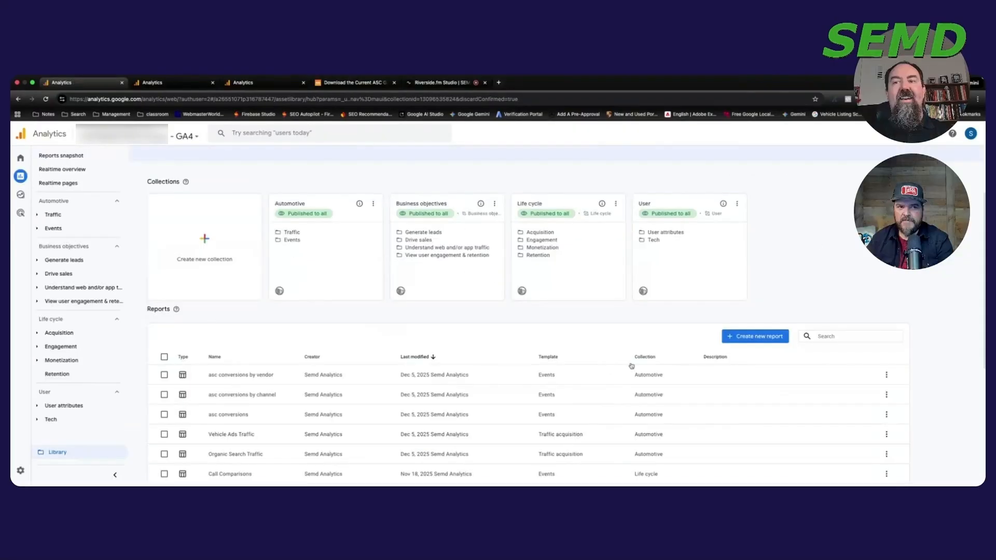
Create a new detail report in the Library from the Events template.
{"action": "scroll", "coordinate": [773, 273], "scroll_direction": "down", "scroll_amount": 2}
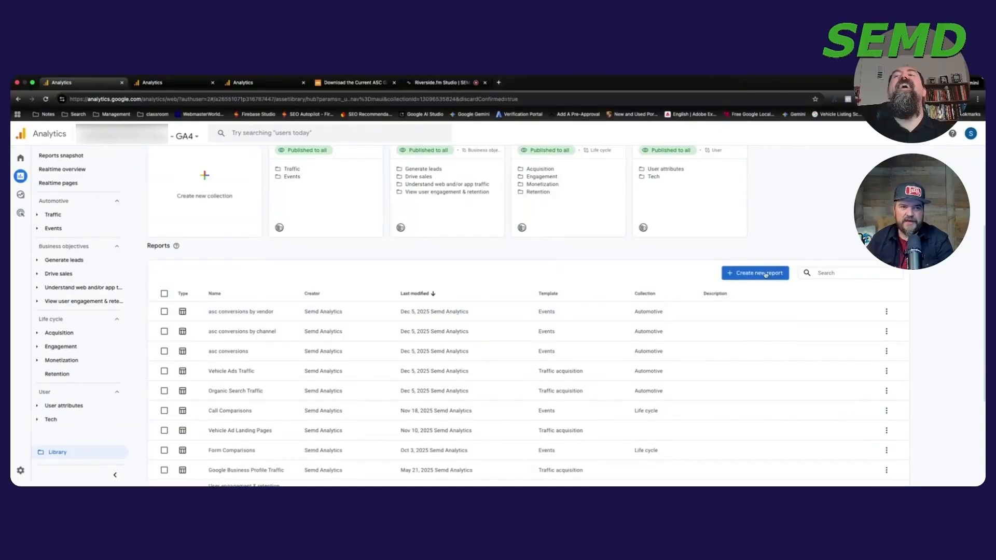
{"action": "scroll", "coordinate": [766, 275], "scroll_direction": "up", "scroll_amount": 1}
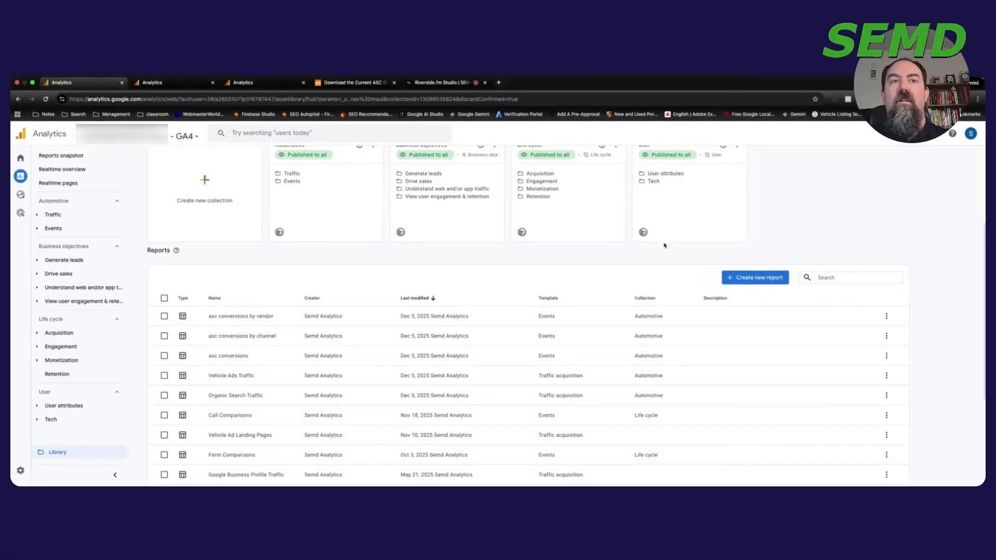
{"action": "left_click", "coordinate": [759, 281]}
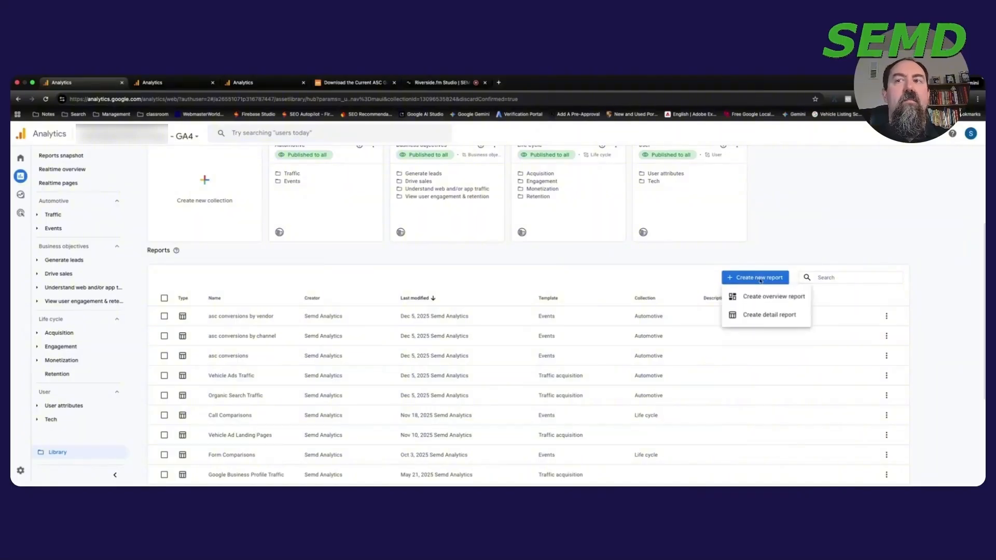
{"action": "left_click", "coordinate": [763, 315]}
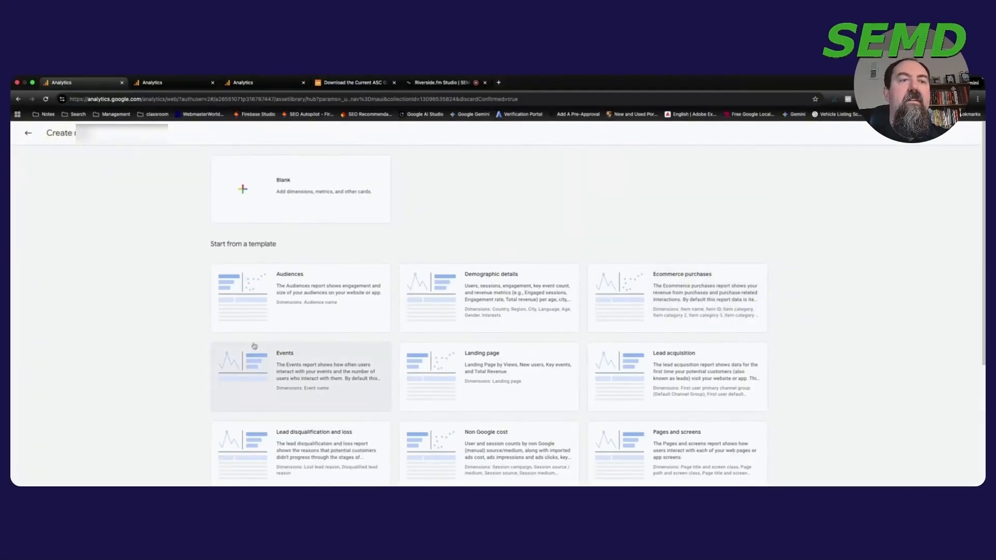
{"action": "left_click", "coordinate": [300, 363]}
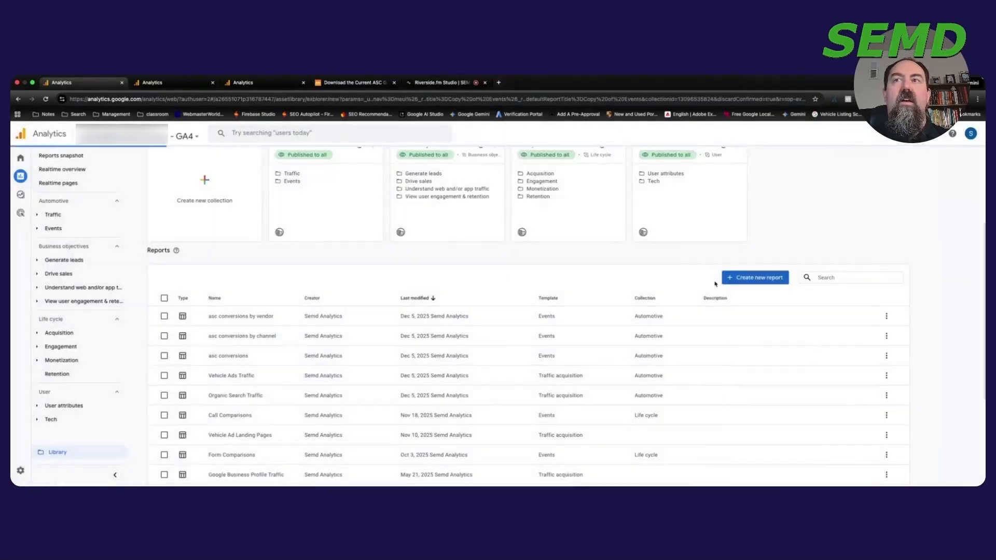
Add the custom dimensions item_condition and item_color to the new events report.
{"action": "left_click", "coordinate": [891, 188]}
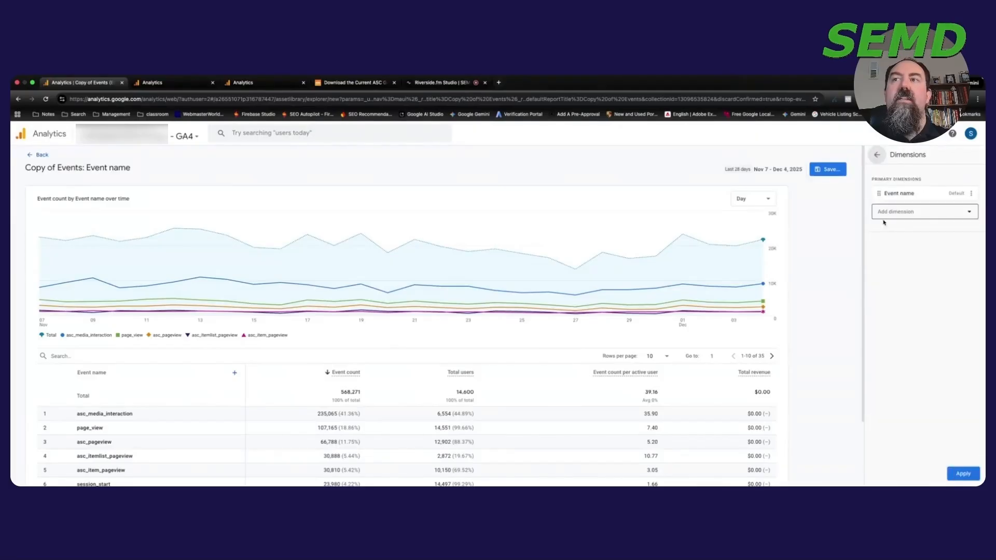
{"action": "left_click", "coordinate": [909, 211]}
{"action": "type", "text": "item"}
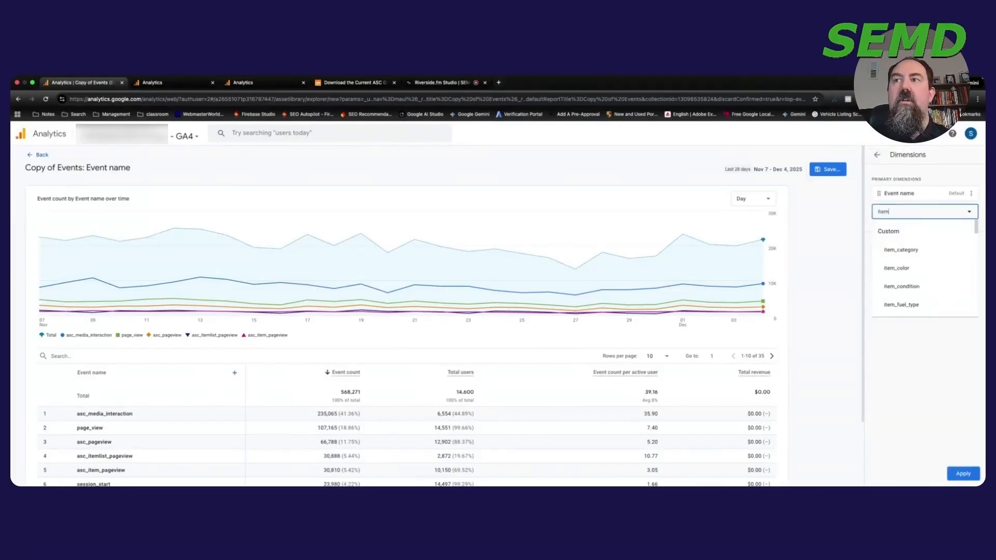
{"action": "left_click", "coordinate": [901, 286]}
{"action": "left_click", "coordinate": [921, 230]}
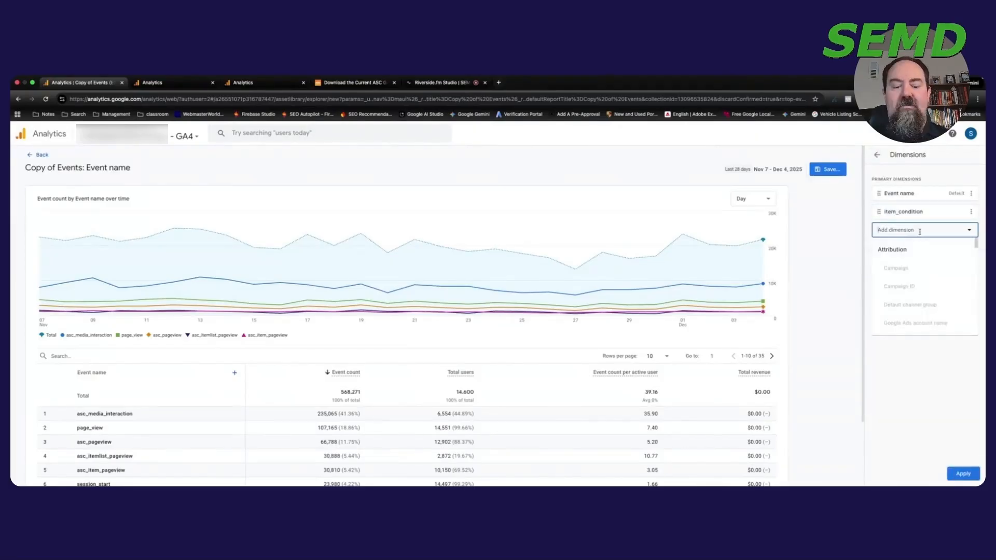
{"action": "type", "text": "item"}
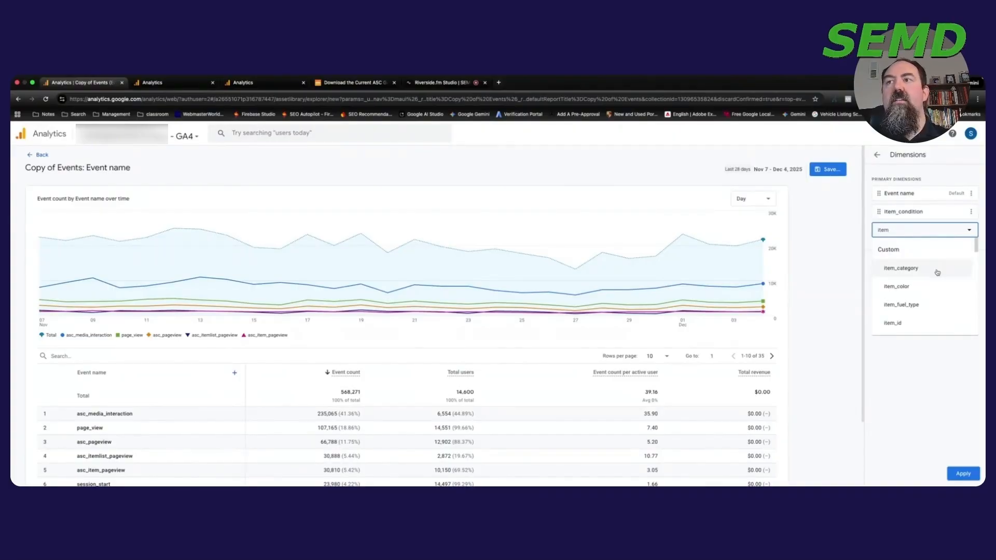
{"action": "left_click", "coordinate": [901, 286]}
Add the custom dimensions item_make and item_model to the report's primary dimensions.
{"action": "type", "text": "item"}
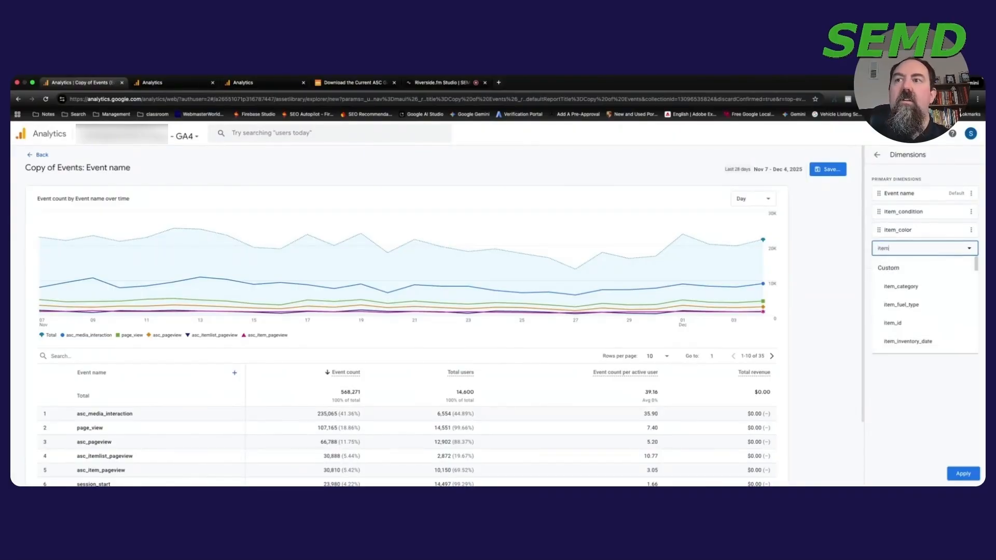
{"action": "scroll", "coordinate": [923, 313], "scroll_direction": "down", "scroll_amount": 2}
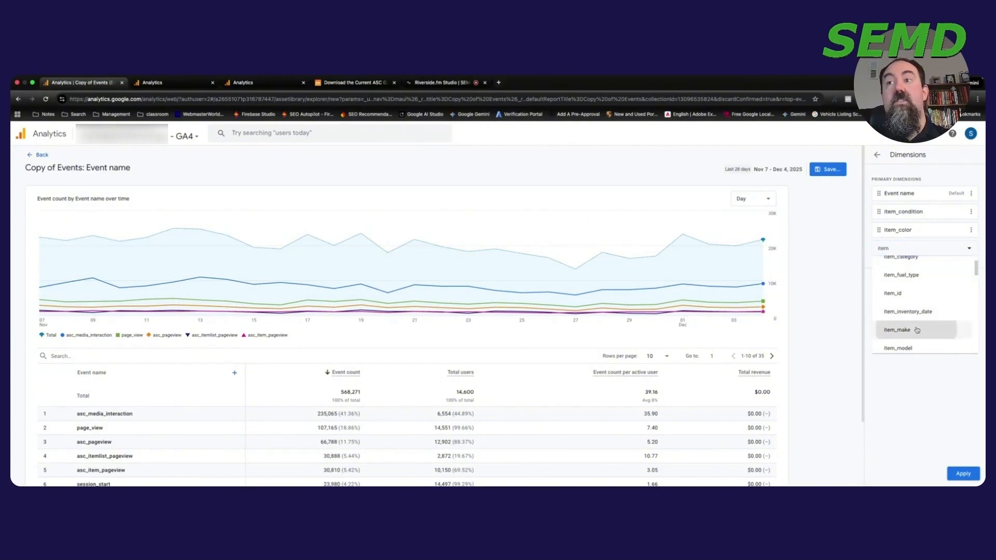
{"action": "left_click", "coordinate": [923, 329]}
{"action": "left_click", "coordinate": [934, 267]}
{"action": "type", "text": "item"}
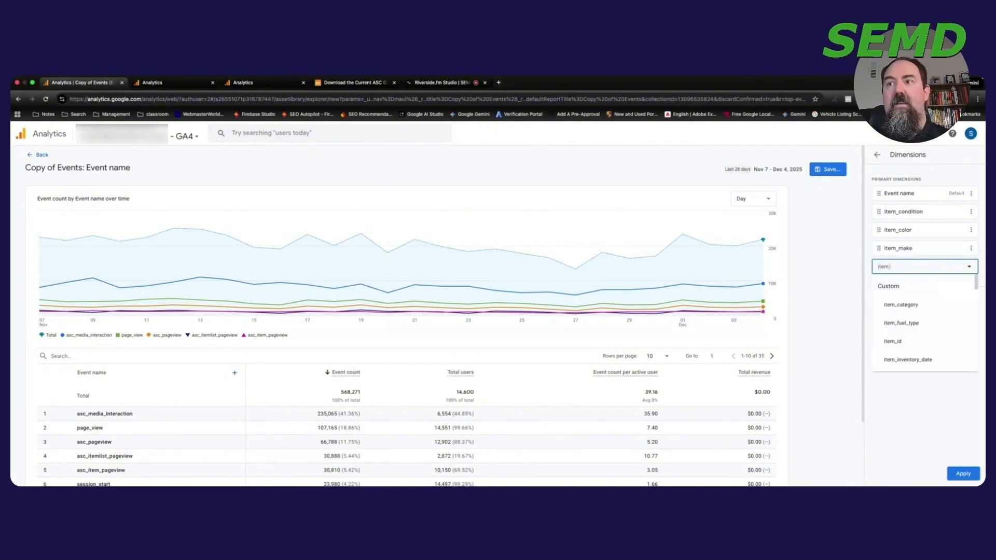
{"action": "scroll", "coordinate": [928, 321], "scroll_direction": "down", "scroll_amount": 2}
{"action": "left_click", "coordinate": [920, 332]}
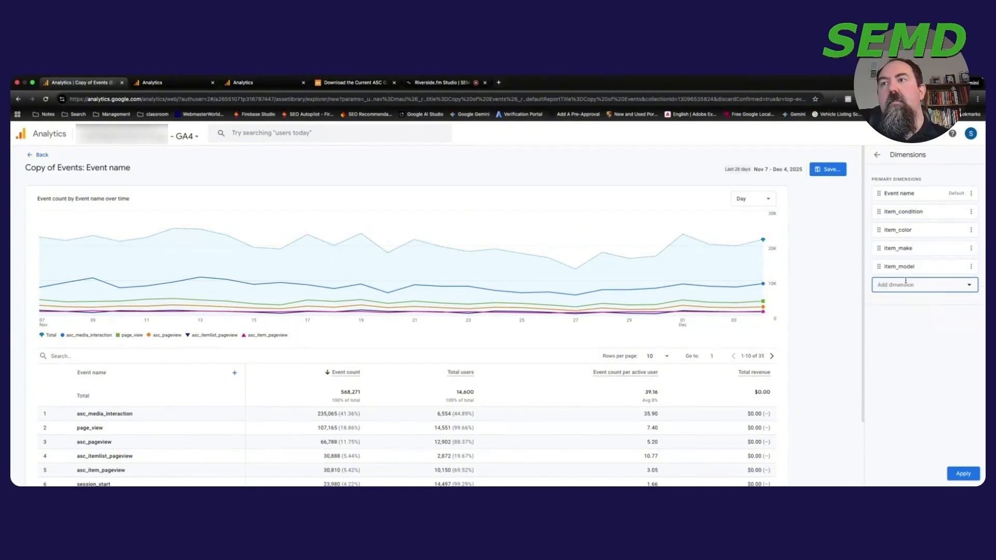
Add the custom item_variant dimension to the report's primary dimensions.
{"action": "type", "text": "item"}
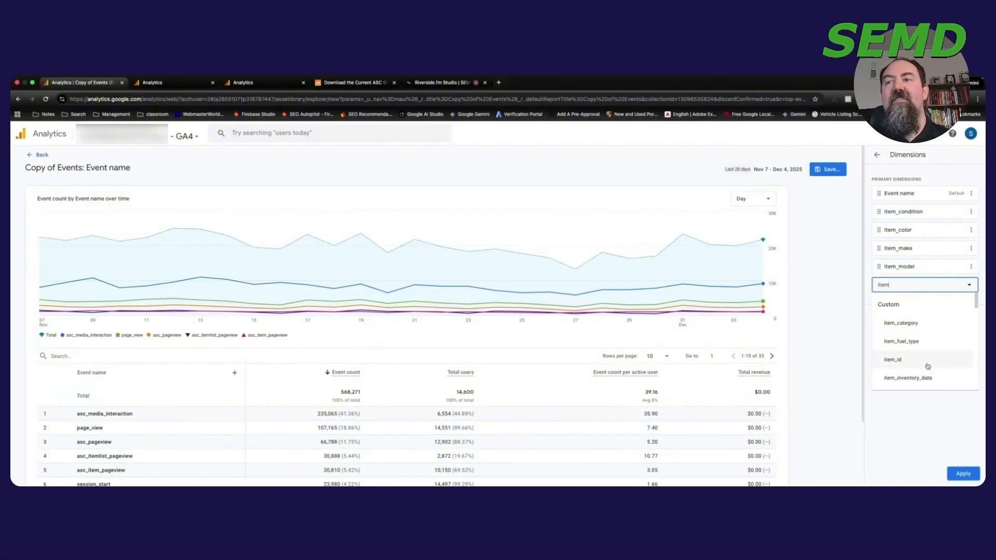
{"action": "scroll", "coordinate": [928, 367], "scroll_direction": "down", "scroll_amount": 1}
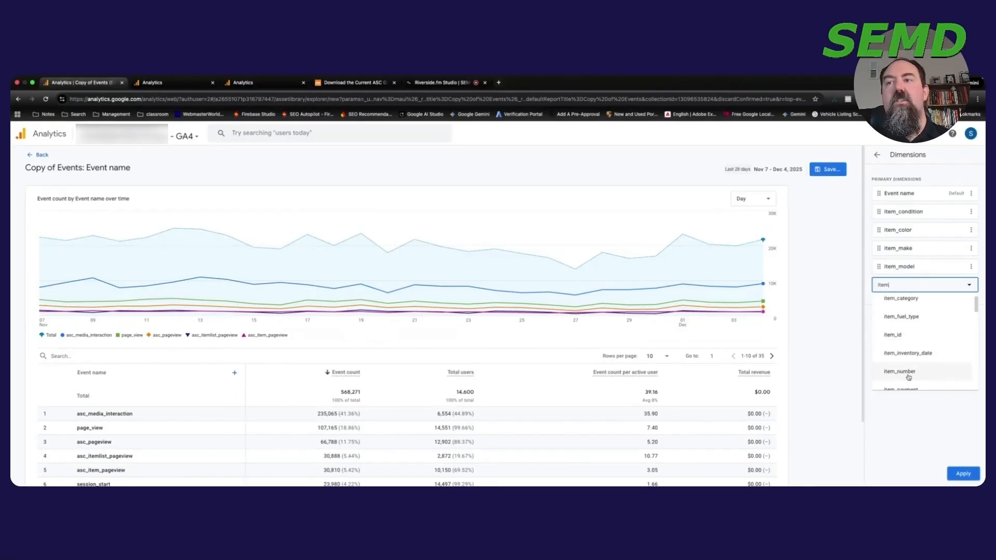
{"action": "scroll", "coordinate": [918, 363], "scroll_direction": "down", "scroll_amount": 1}
{"action": "scroll", "coordinate": [919, 363], "scroll_direction": "down", "scroll_amount": 4}
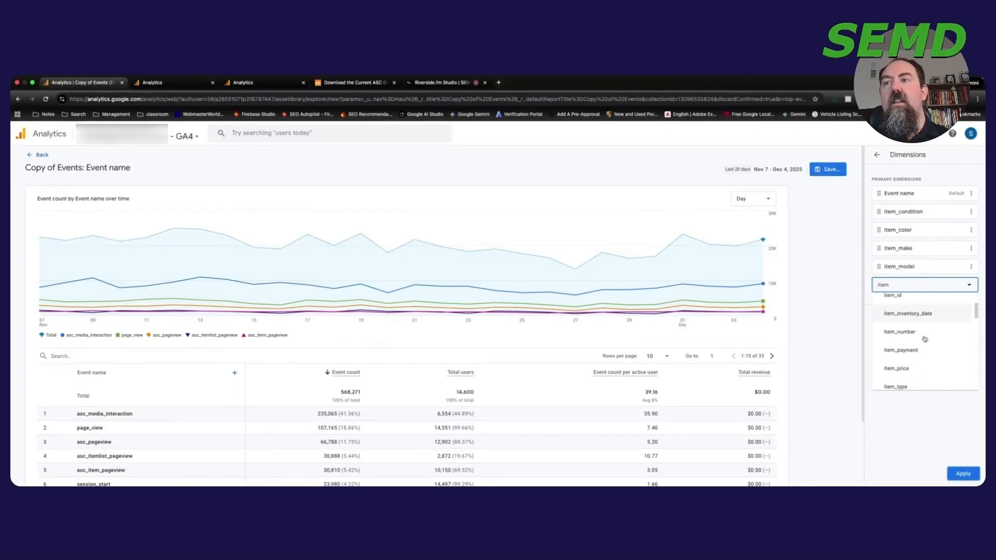
{"action": "scroll", "coordinate": [921, 348], "scroll_direction": "down", "scroll_amount": 1}
{"action": "left_click", "coordinate": [917, 354]}
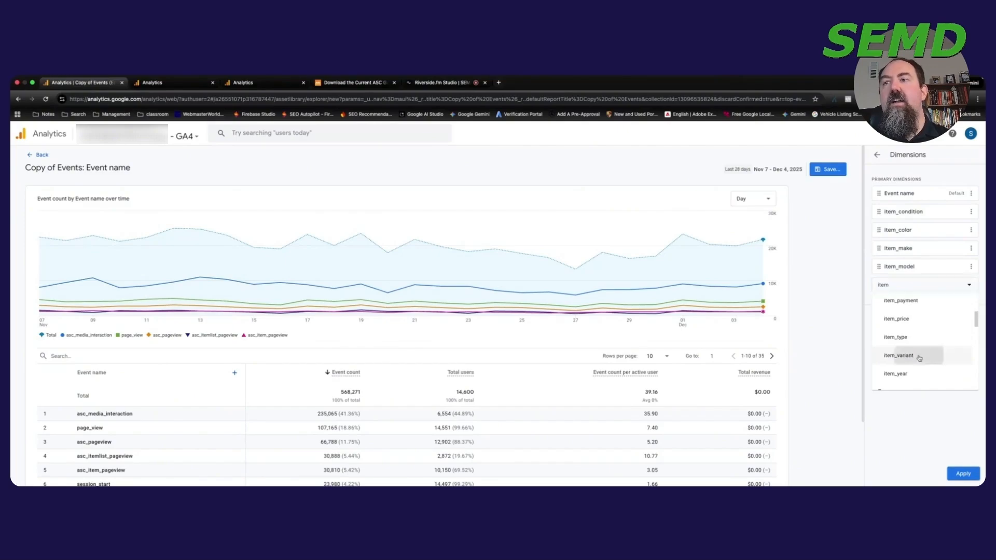
Add the custom item_year dimension and set item_condition as the report's default dimension.
{"action": "left_click", "coordinate": [939, 305]}
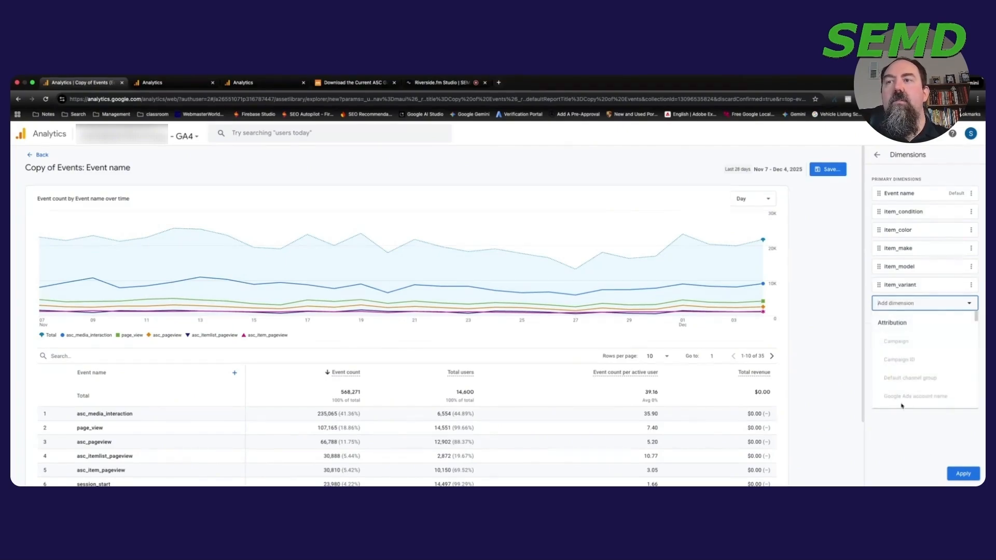
{"action": "type", "text": "item"}
{"action": "scroll", "coordinate": [911, 357], "scroll_direction": "down", "scroll_amount": 4}
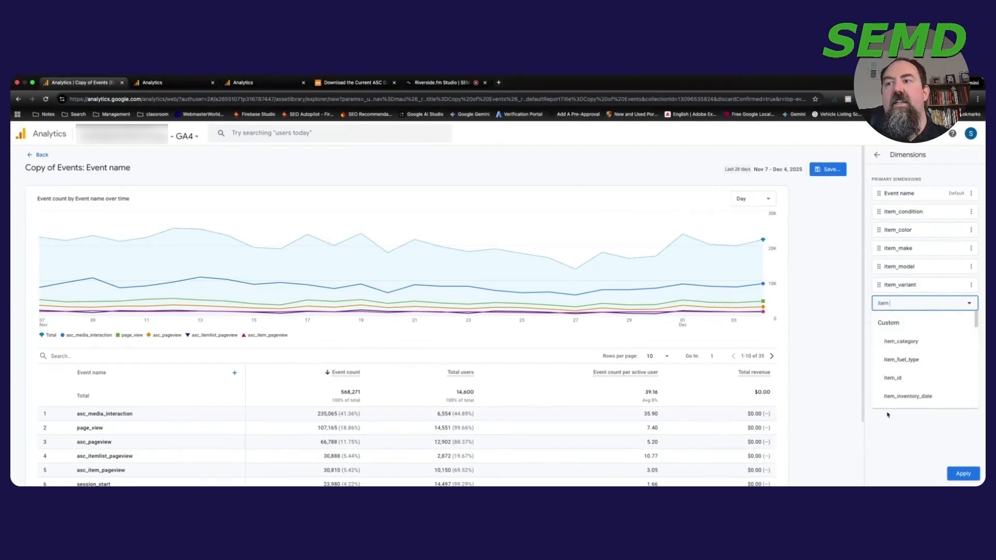
{"action": "left_click", "coordinate": [896, 349]}
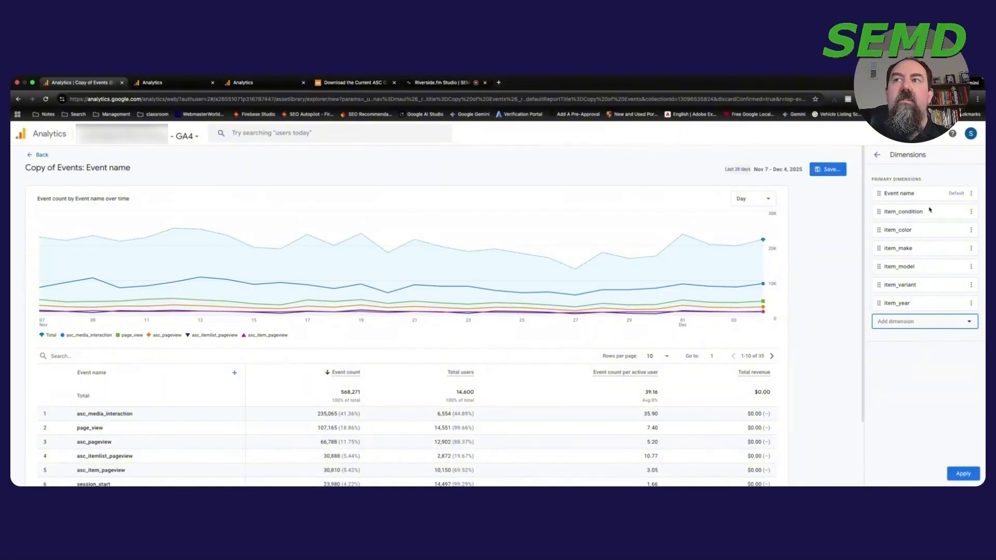
{"action": "left_click", "coordinate": [971, 212]}
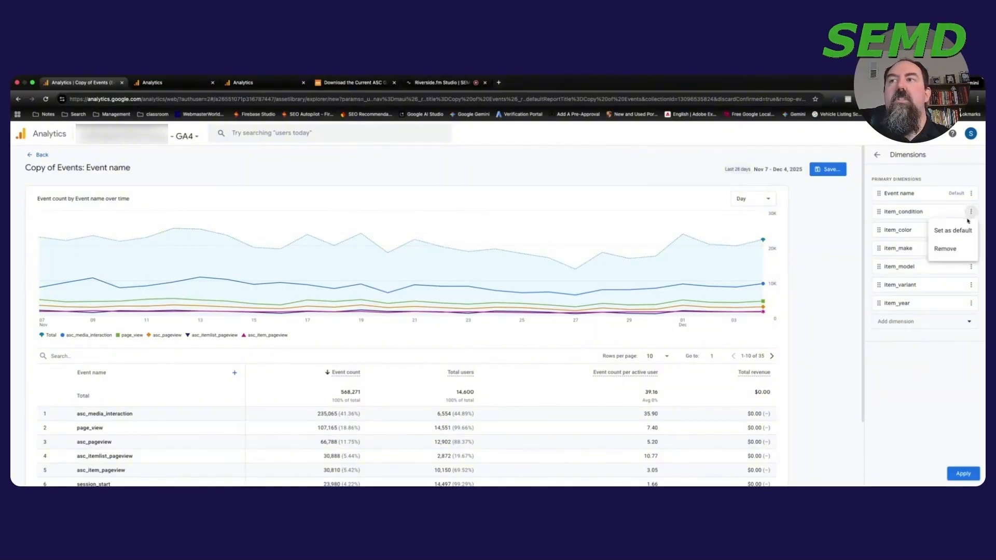
{"action": "left_click", "coordinate": [952, 230]}
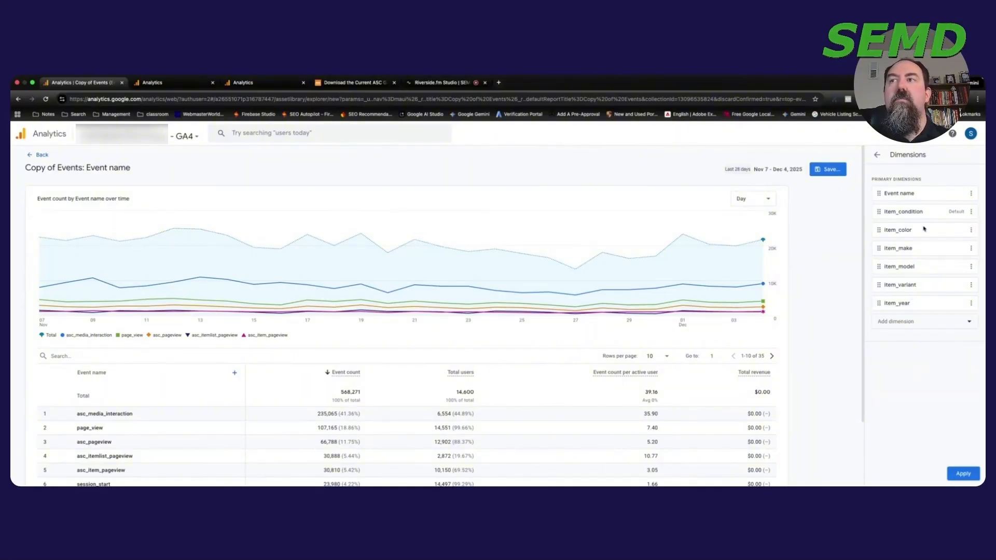
Apply the report's dimension settings with item_condition as the default dimension.
{"action": "left_click", "coordinate": [963, 474]}
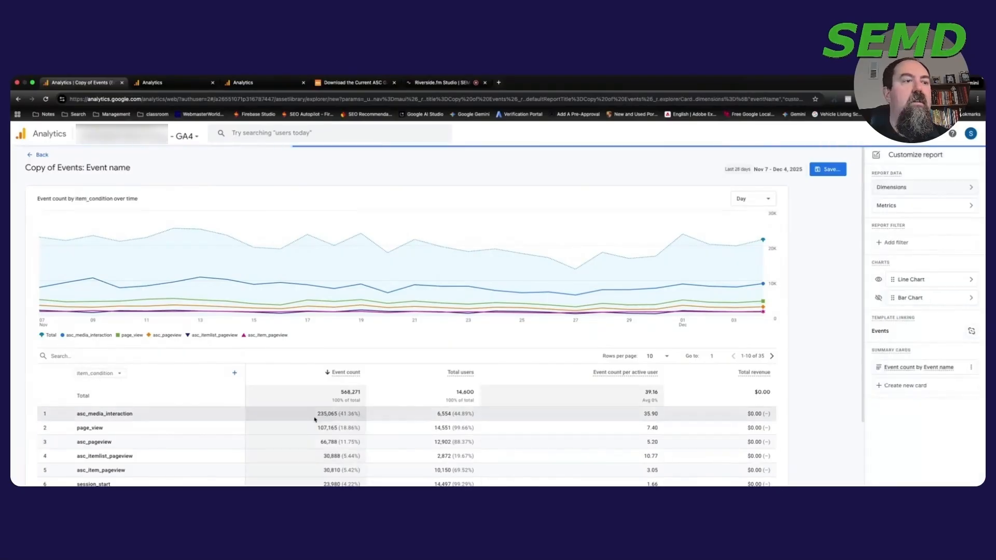
{"action": "scroll", "coordinate": [173, 382], "scroll_direction": "down", "scroll_amount": 3}
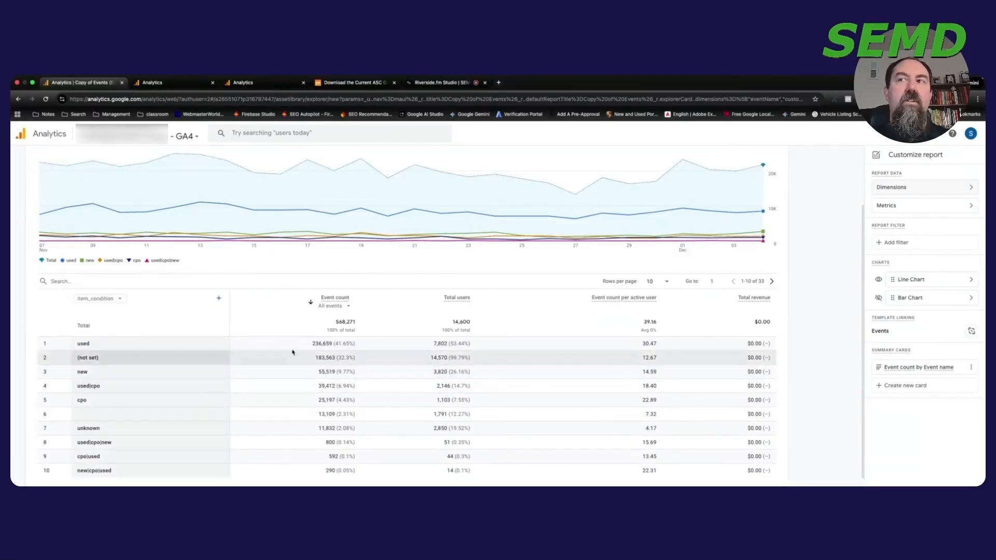
Add a report filter where page_type exactly matches item, and apply it.
{"action": "left_click", "coordinate": [921, 243]}
{"action": "left_click", "coordinate": [912, 210]}
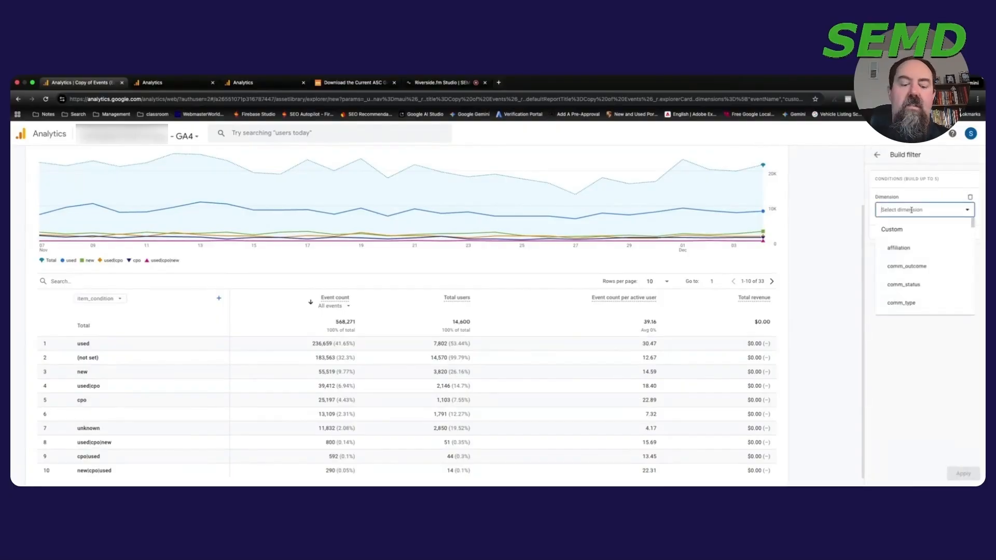
{"action": "type", "text": "page"}
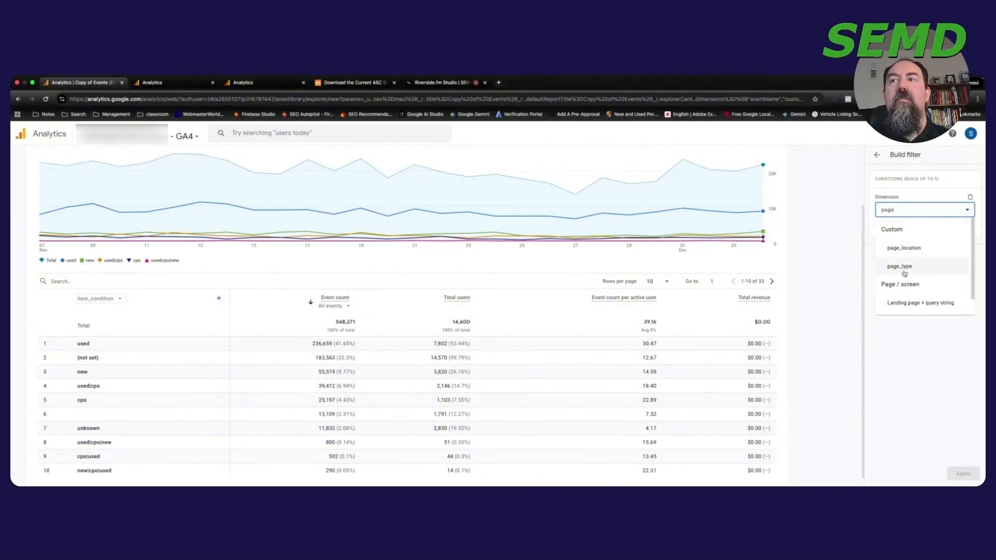
{"action": "left_click", "coordinate": [899, 268]}
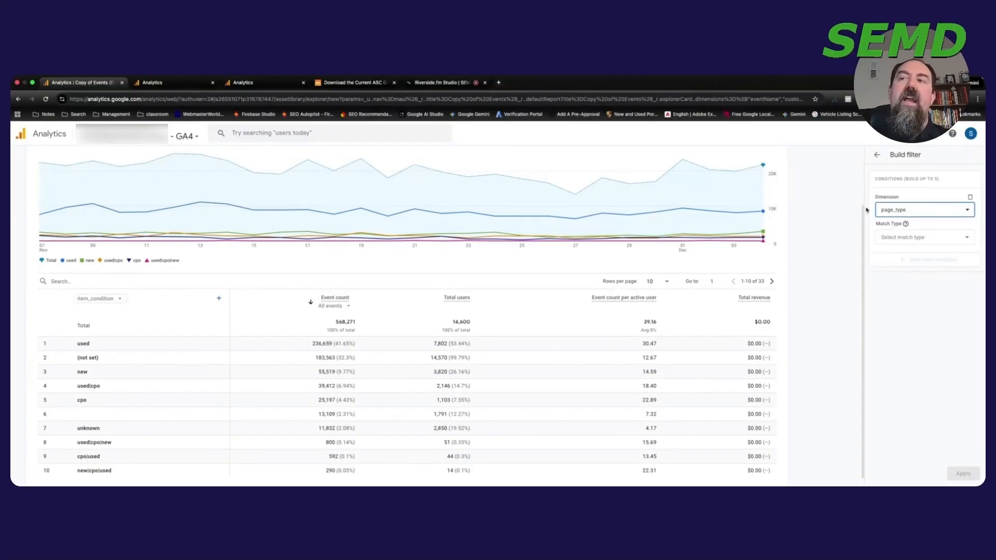
{"action": "left_click", "coordinate": [920, 237]}
{"action": "left_click", "coordinate": [917, 260]}
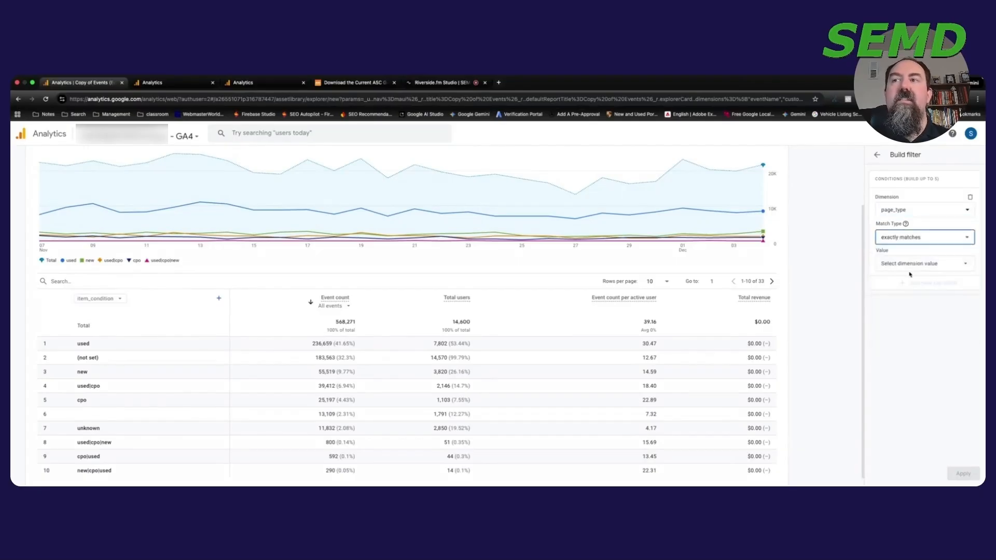
{"action": "left_click", "coordinate": [911, 264]}
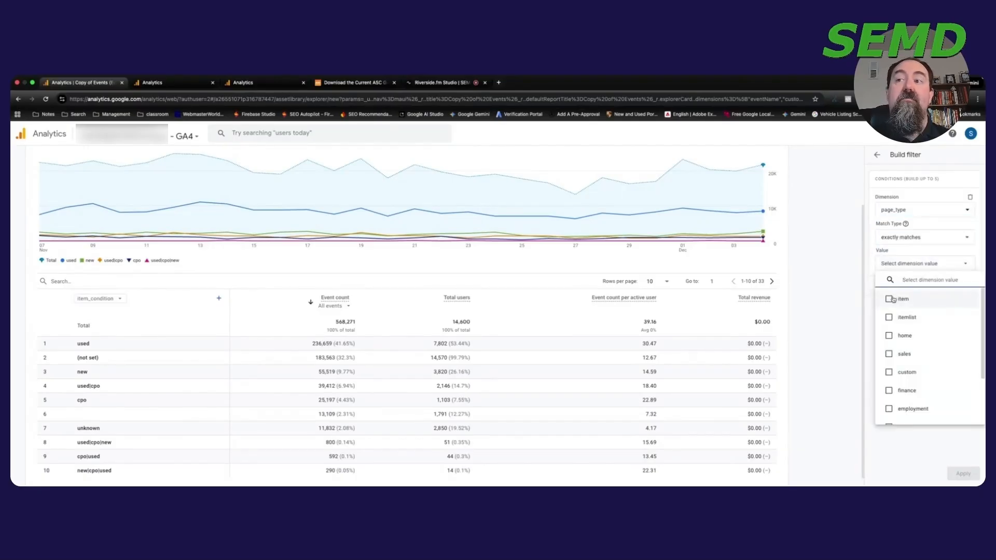
{"action": "left_click", "coordinate": [893, 299]}
{"action": "left_click", "coordinate": [914, 457]}
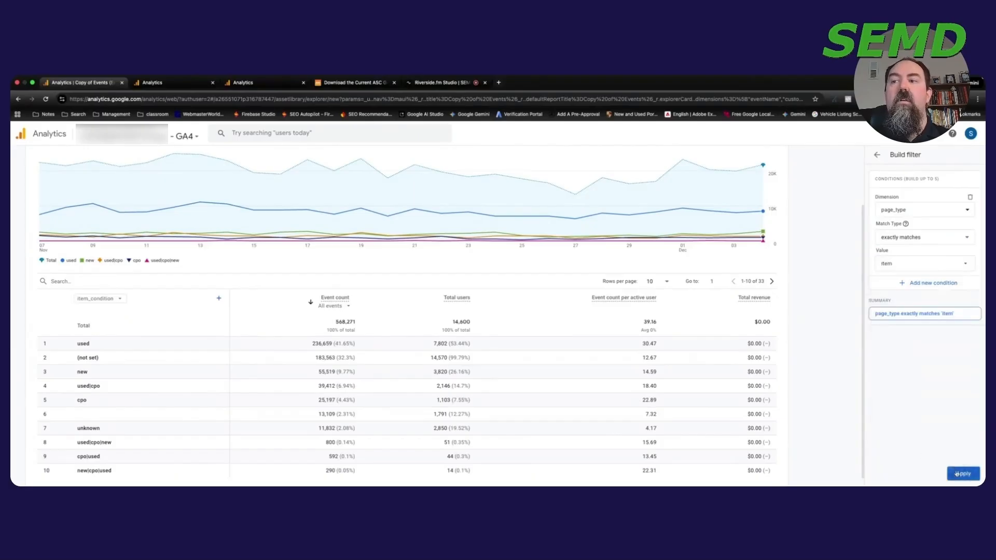
{"action": "left_click", "coordinate": [962, 474]}
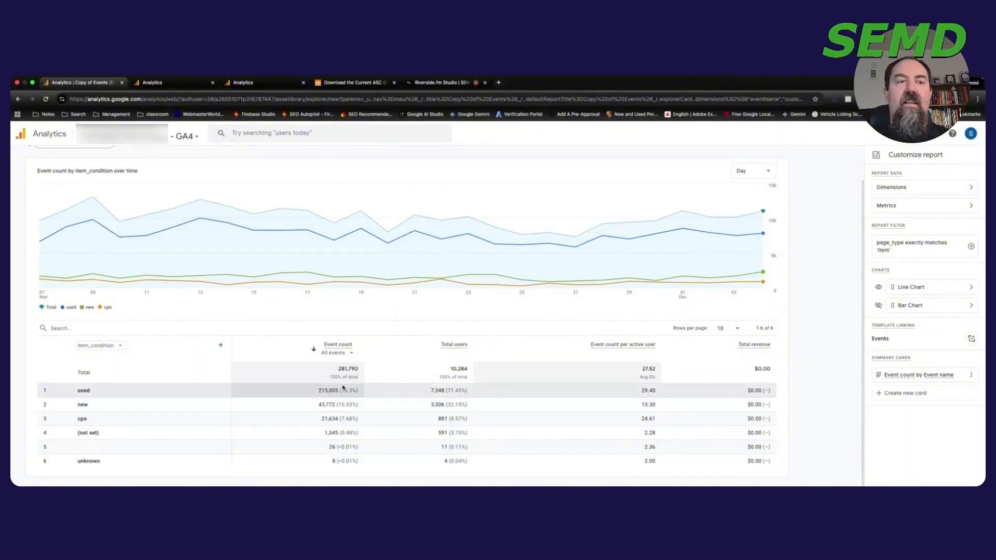
Add a second filter condition where Event name exactly matches asc_media_interaction, and apply the combined filter.
{"action": "left_click", "coordinate": [908, 248]}
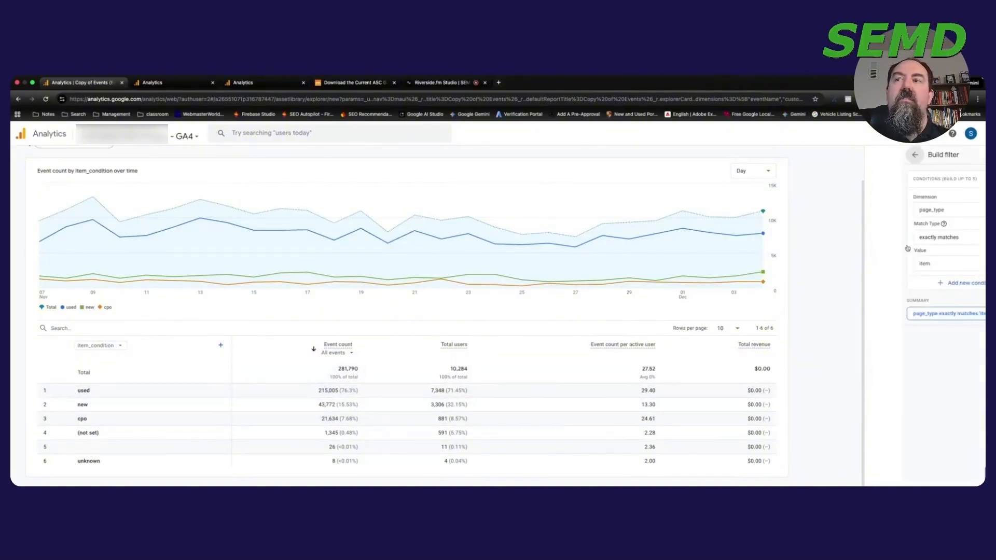
{"action": "left_click", "coordinate": [927, 288]}
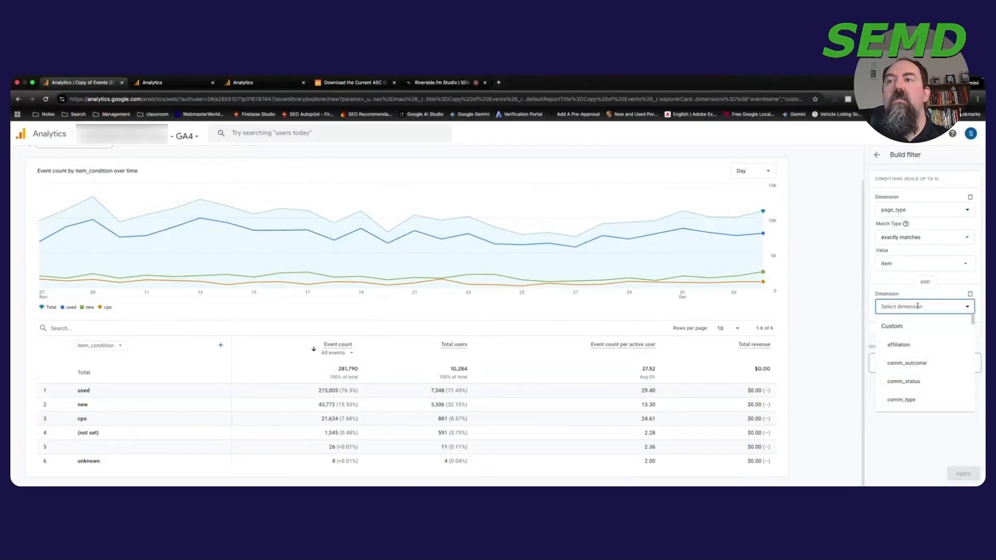
{"action": "type", "text": "event nam"}
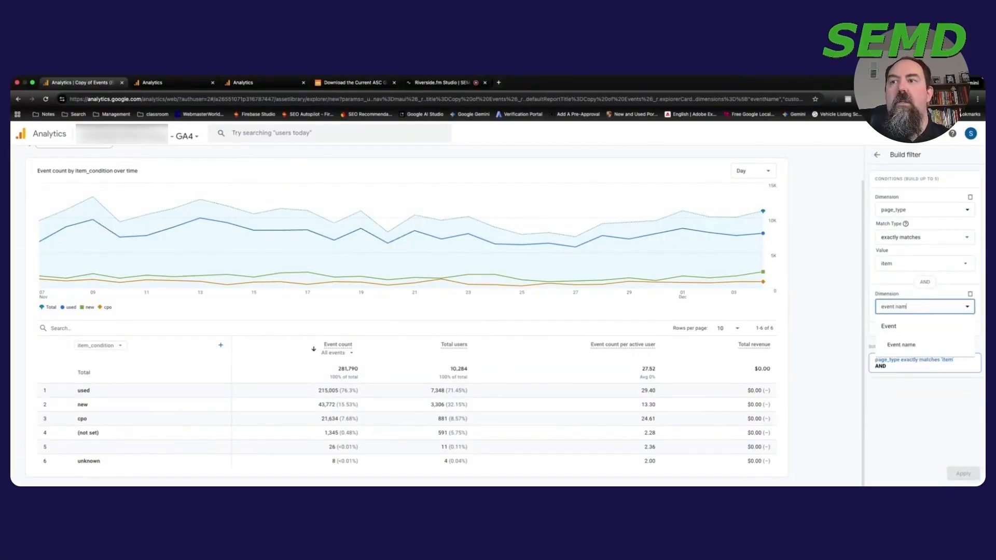
{"action": "left_click", "coordinate": [895, 335]}
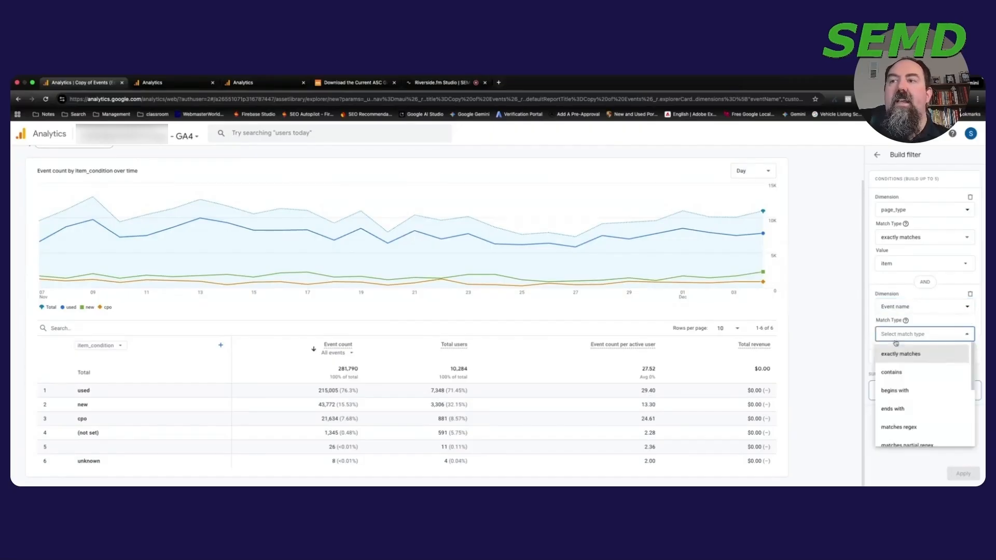
{"action": "left_click", "coordinate": [901, 351]}
{"action": "left_click", "coordinate": [910, 360]}
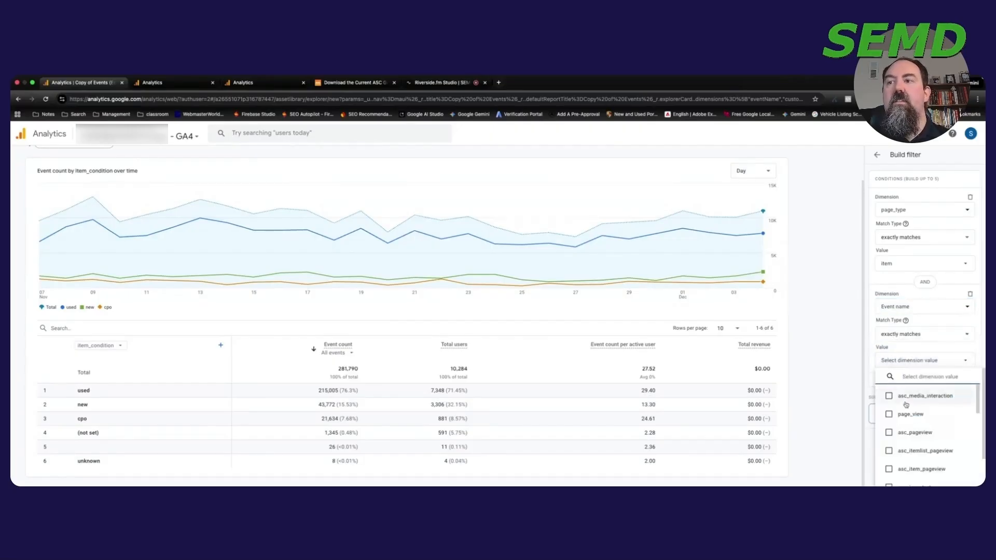
{"action": "left_click", "coordinate": [892, 396]}
{"action": "left_click", "coordinate": [874, 391]}
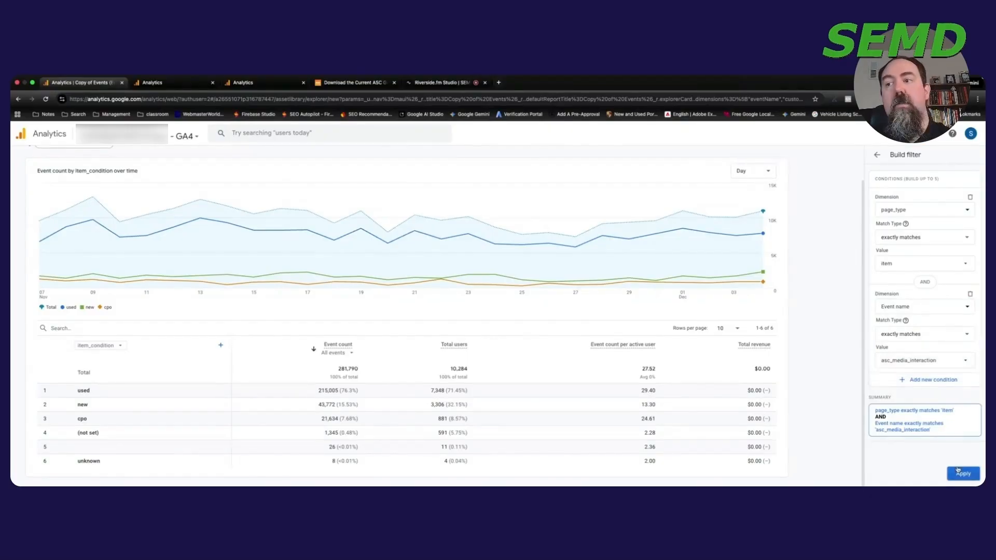
{"action": "left_click", "coordinate": [962, 474]}
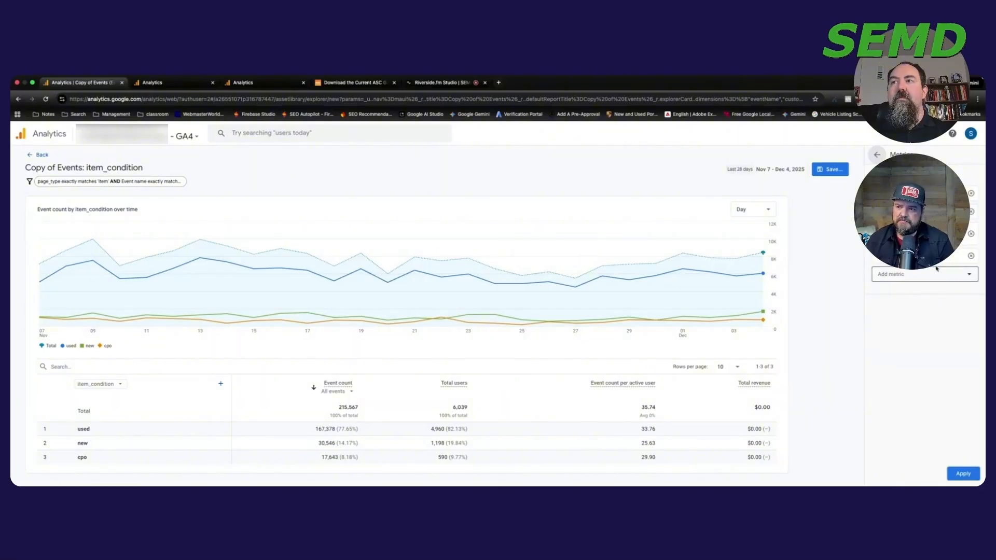
Replace the Total revenue metric with Sessions, order the metrics Sessions, Total users, Event count, Event count per active user, and apply.
{"action": "left_click", "coordinate": [970, 257]}
{"action": "left_click", "coordinate": [892, 256]}
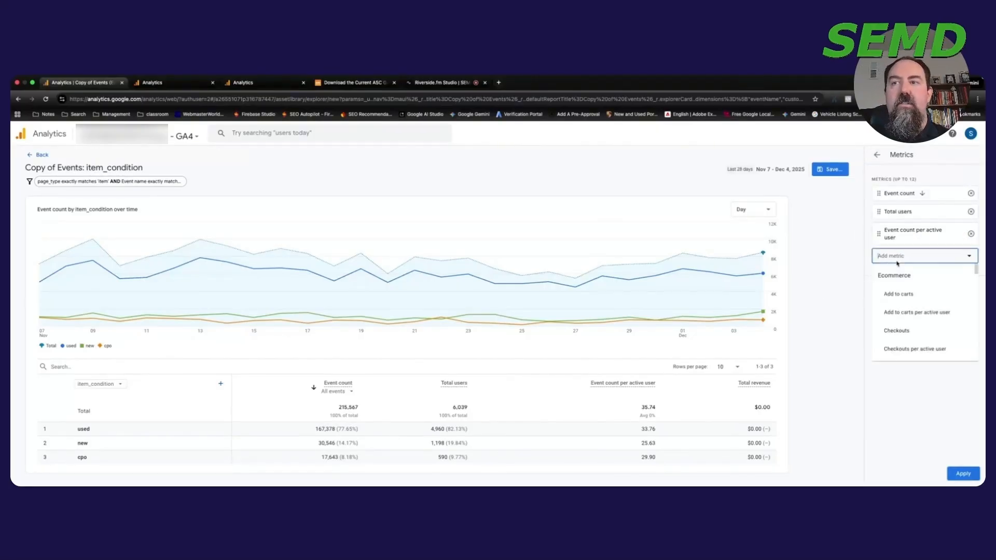
{"action": "type", "text": "sessions"}
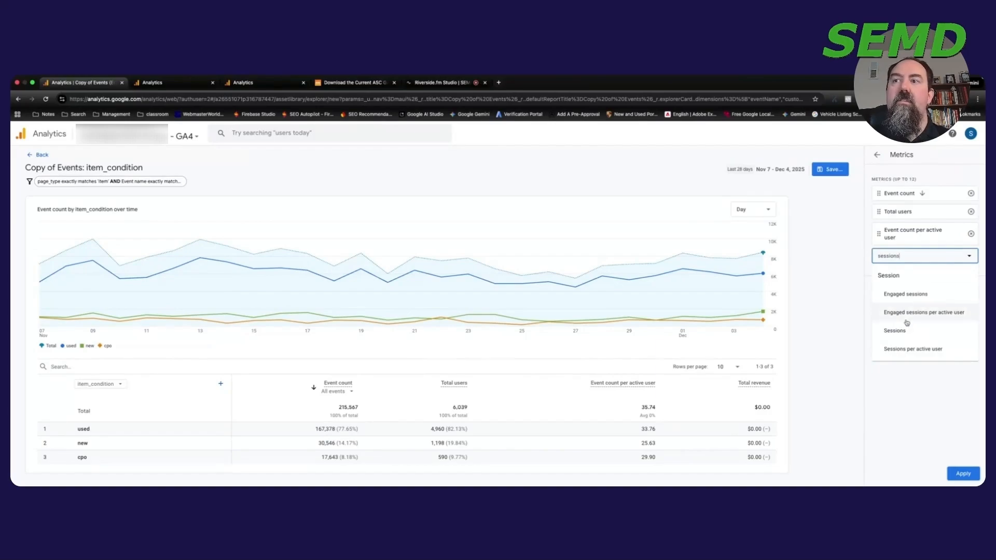
{"action": "left_click", "coordinate": [890, 331]}
{"action": "left_click_drag", "start_coordinate": [887, 256], "coordinate": [881, 193]}
{"action": "left_click_drag", "start_coordinate": [877, 228], "coordinate": [877, 211]}
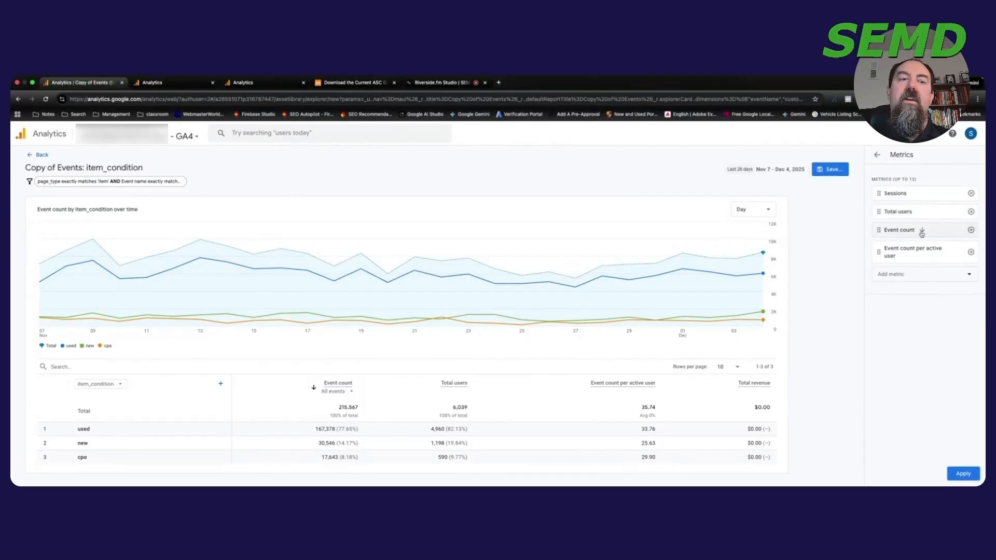
{"action": "left_click", "coordinate": [962, 474]}
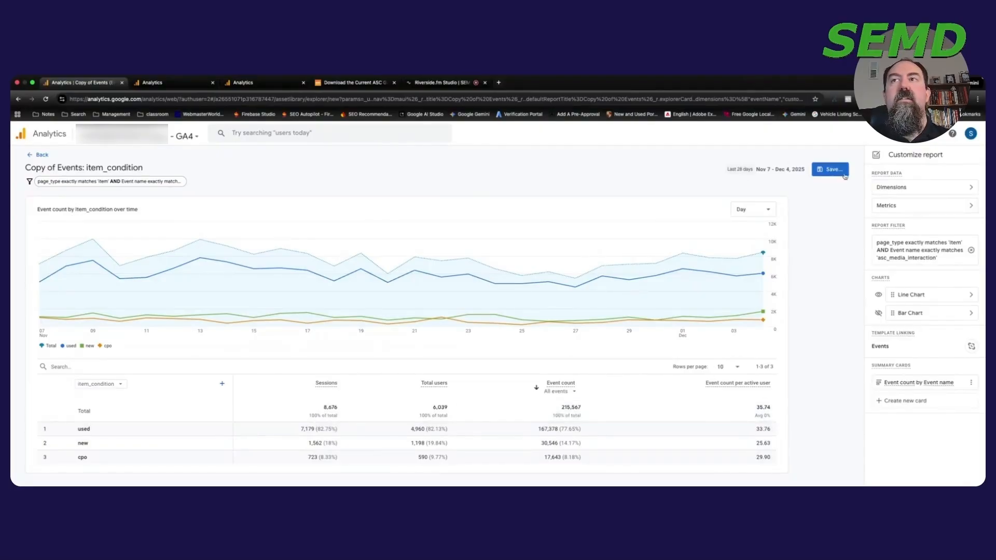
Save the customized report as a new report named "engagement by condition".
{"action": "left_click", "coordinate": [830, 169]}
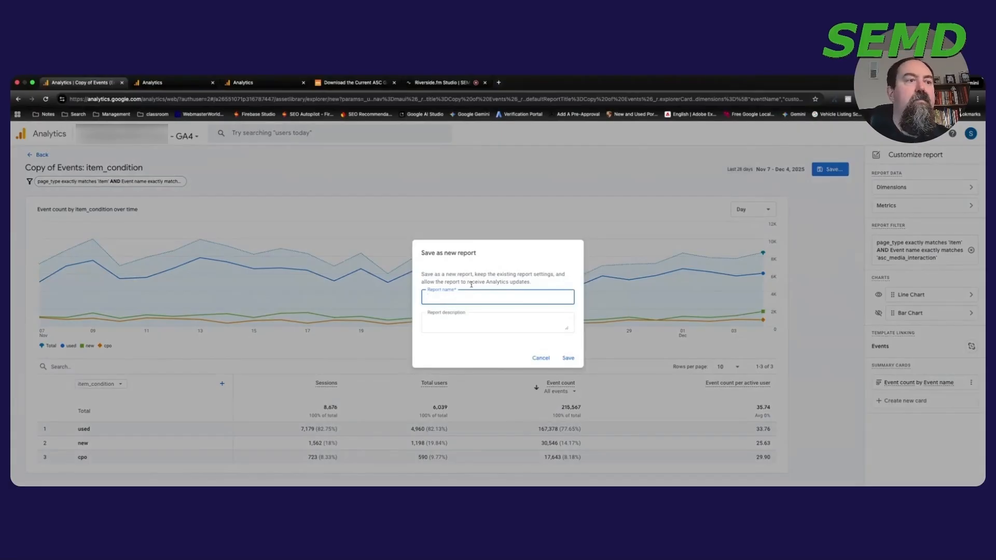
{"action": "type", "text": "engag"}
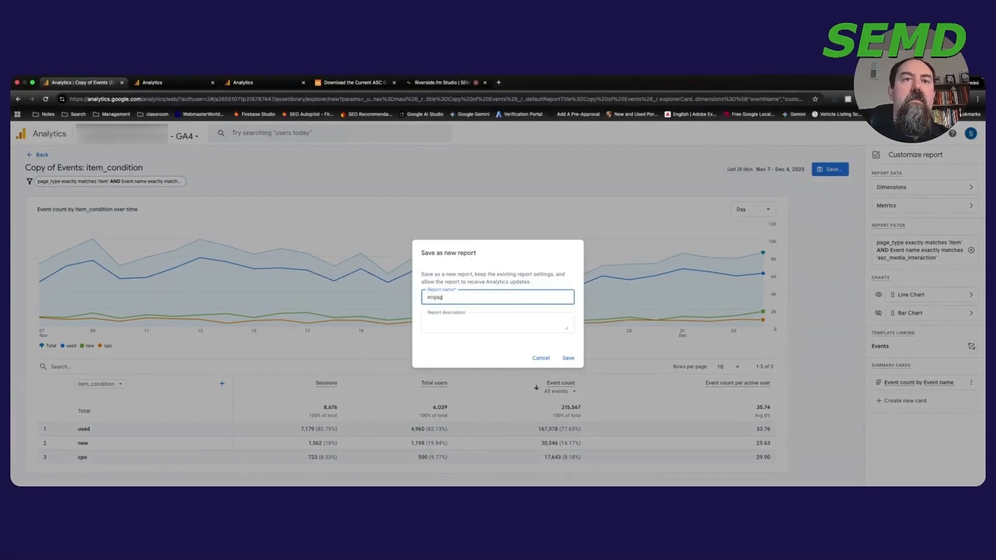
{"action": "type", "text": "ement by condition"}
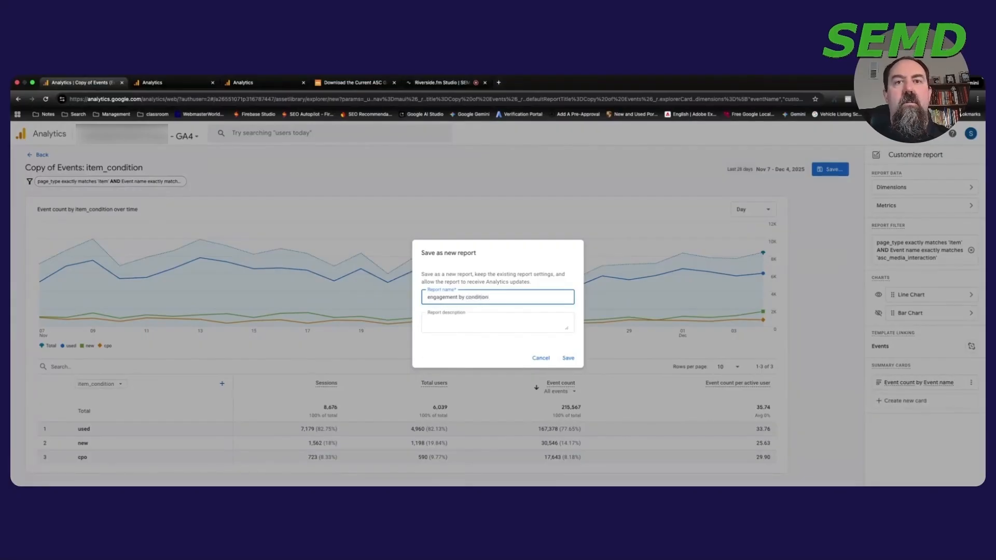
{"action": "left_click", "coordinate": [567, 358]}
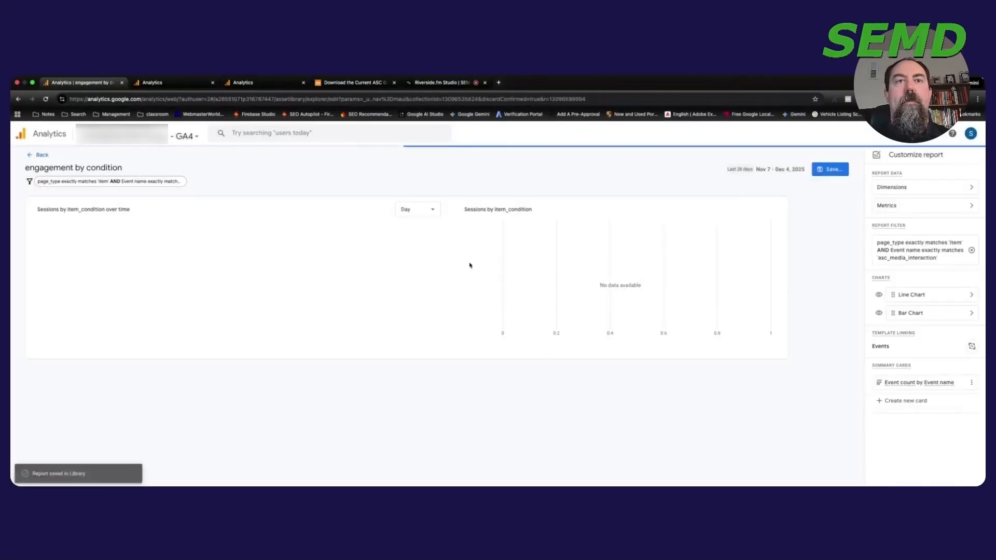
Return to the report library and copy the "engagement by condition" report as "engagement by model".
{"action": "left_click", "coordinate": [49, 158]}
{"action": "scroll", "coordinate": [809, 363], "scroll_direction": "down", "scroll_amount": 2}
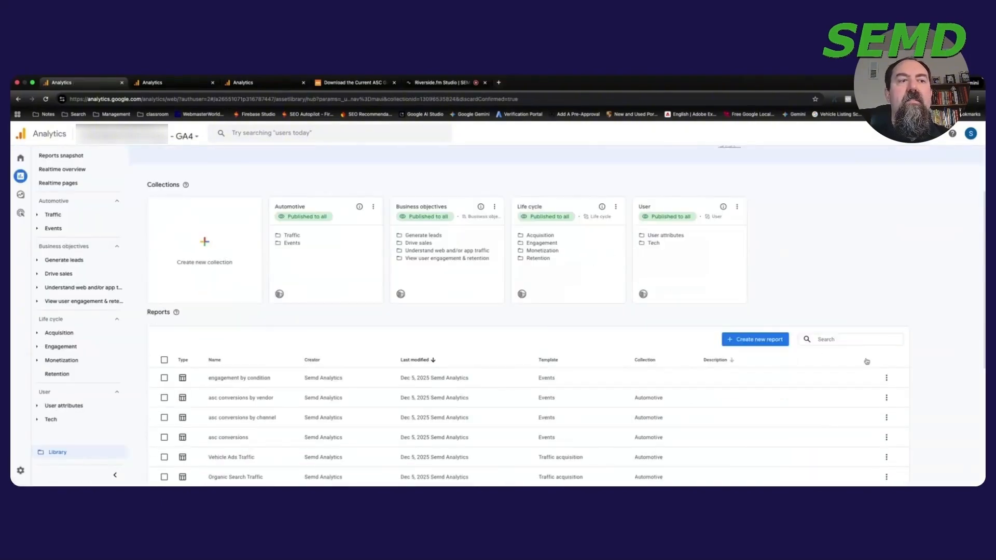
{"action": "left_click", "coordinate": [887, 377]}
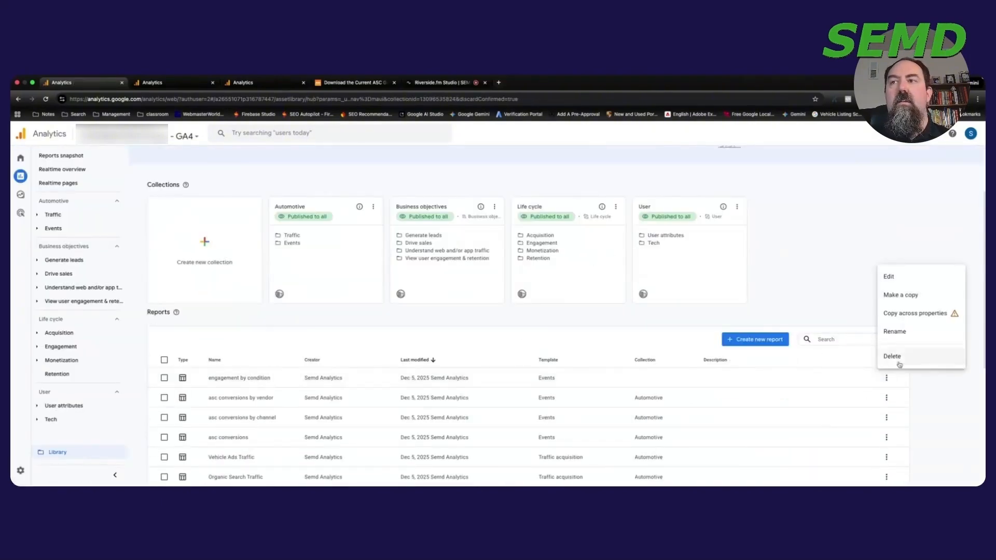
{"action": "left_click", "coordinate": [900, 294]}
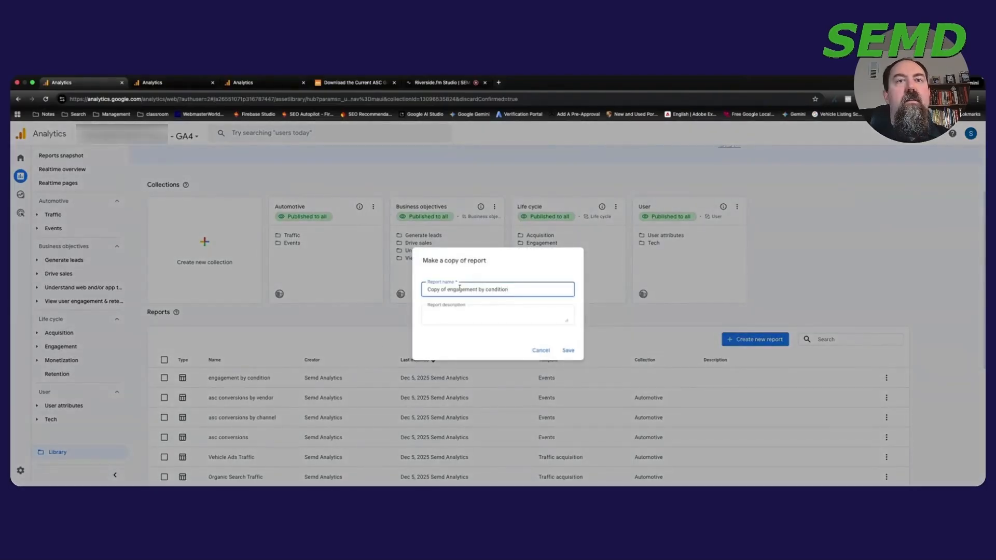
{"action": "left_click_drag", "start_coordinate": [449, 291], "coordinate": [426, 291]}
{"action": "key", "text": "BackSpace"}
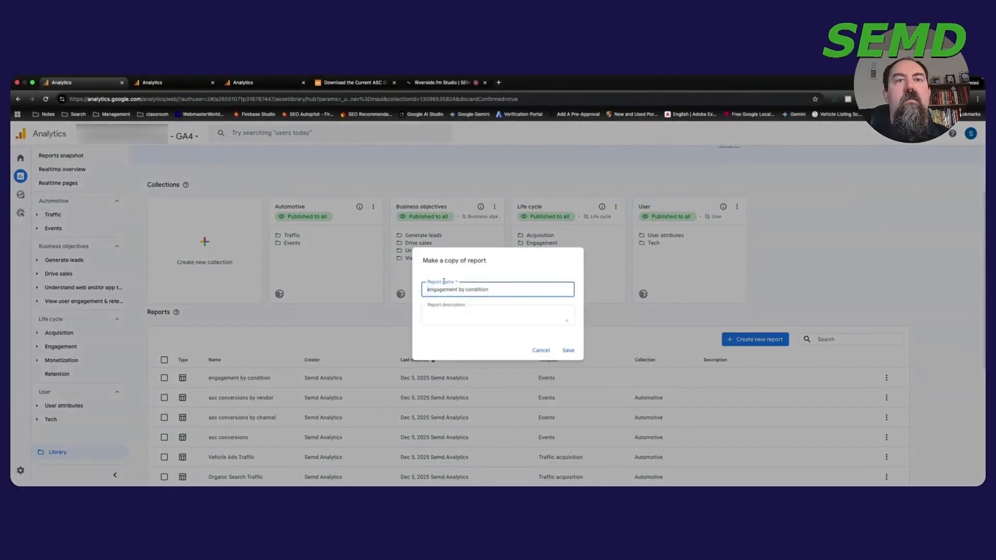
{"action": "double_click", "coordinate": [484, 289]}
{"action": "type", "text": "model"}
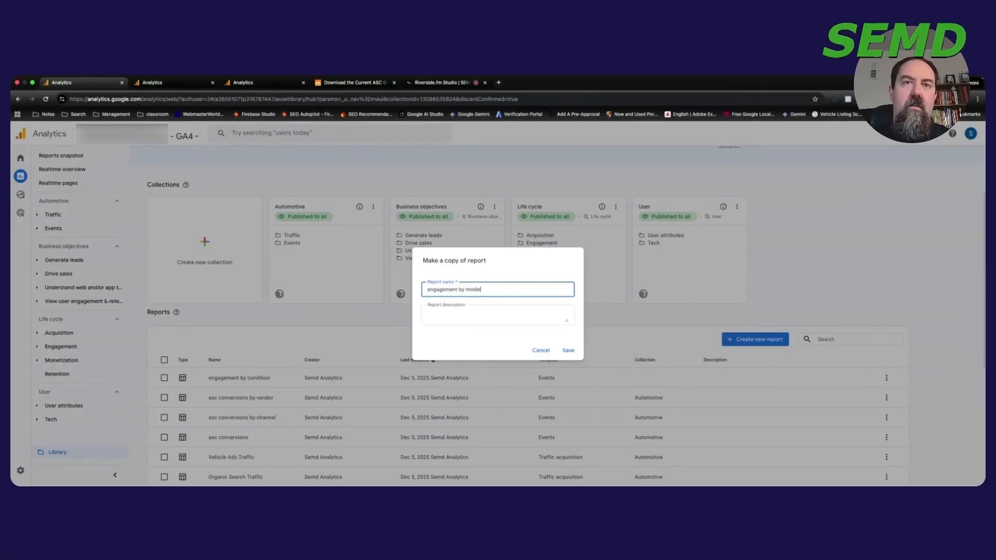
{"action": "left_click", "coordinate": [568, 350]}
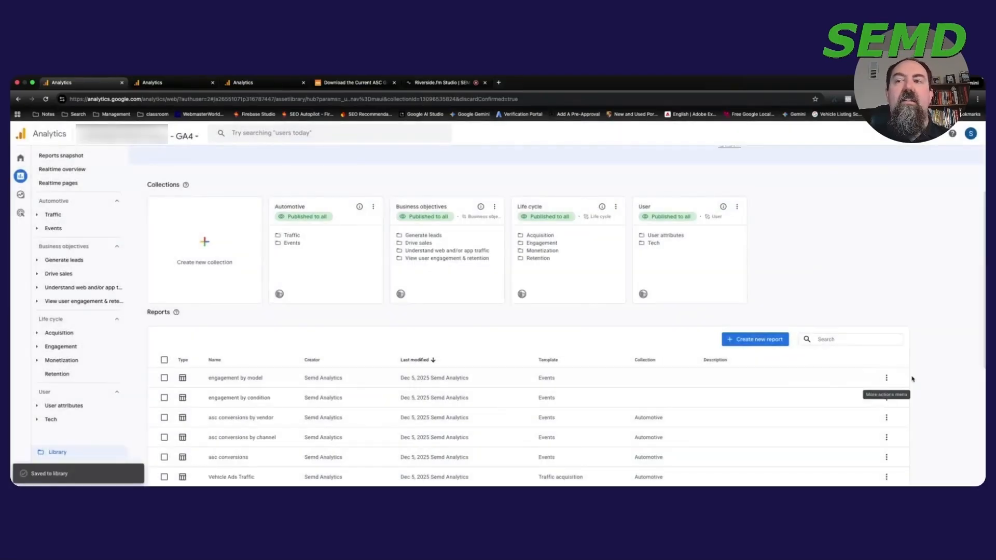
Edit the "engagement by model" report to use item_model as its default dimension, and apply the change.
{"action": "left_click", "coordinate": [886, 378]}
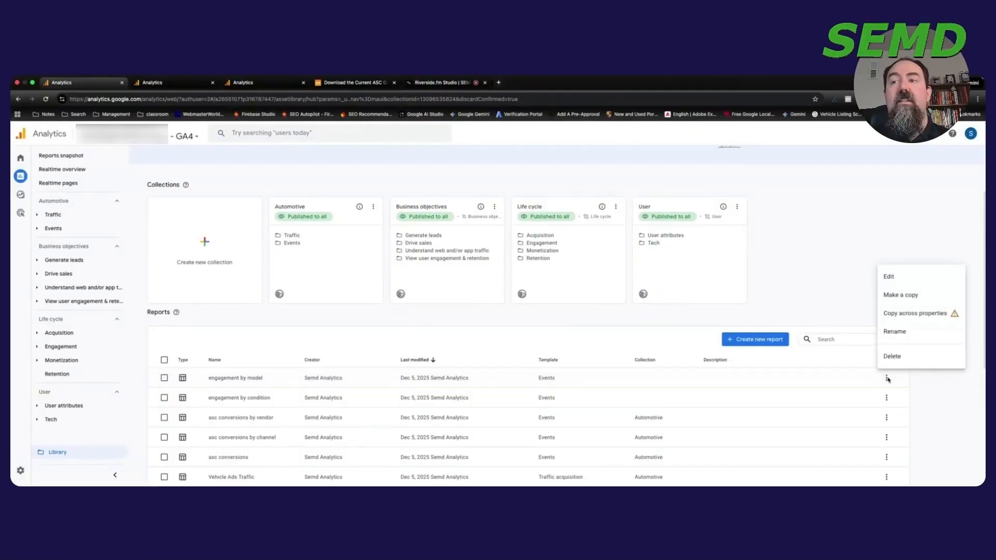
{"action": "left_click", "coordinate": [918, 279]}
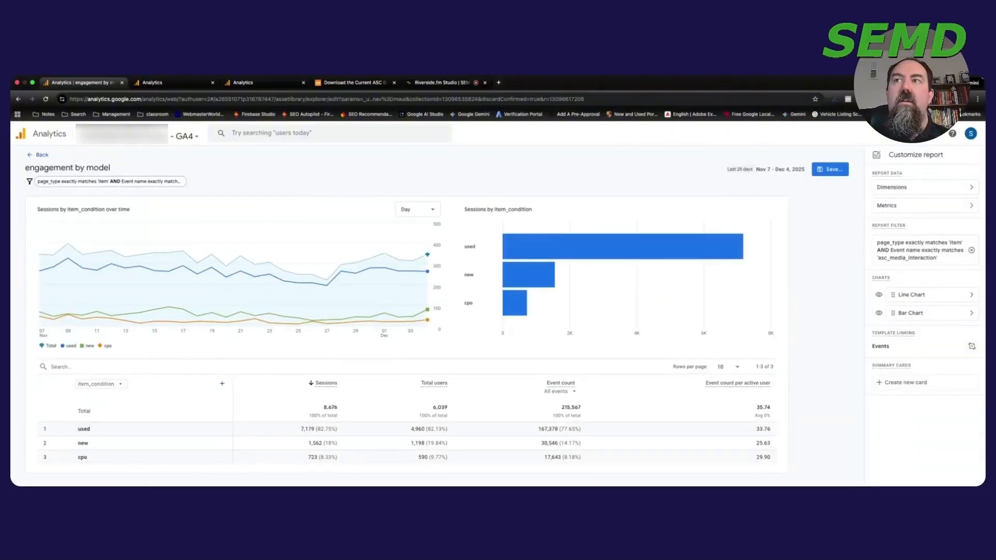
{"action": "left_click", "coordinate": [924, 191]}
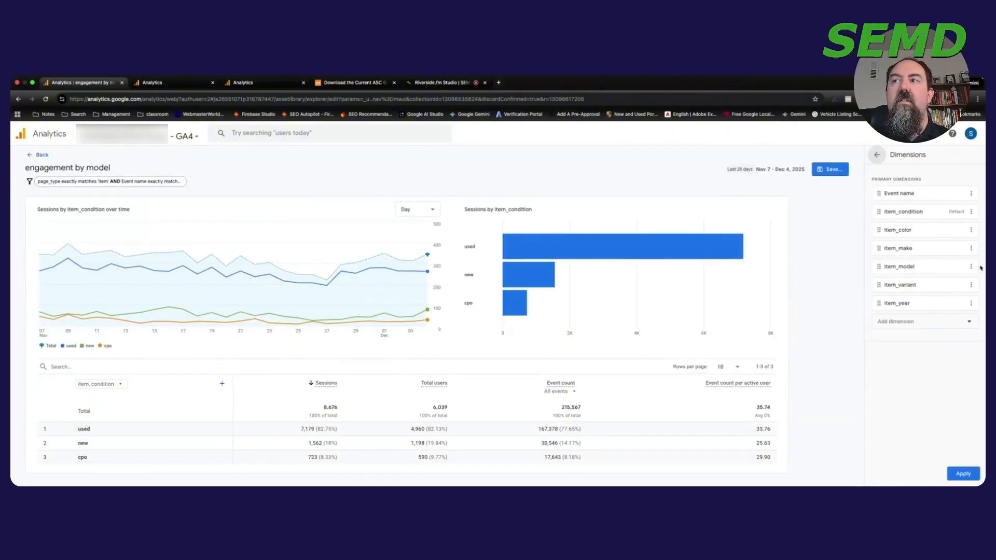
{"action": "left_click", "coordinate": [970, 267]}
{"action": "left_click", "coordinate": [933, 285]}
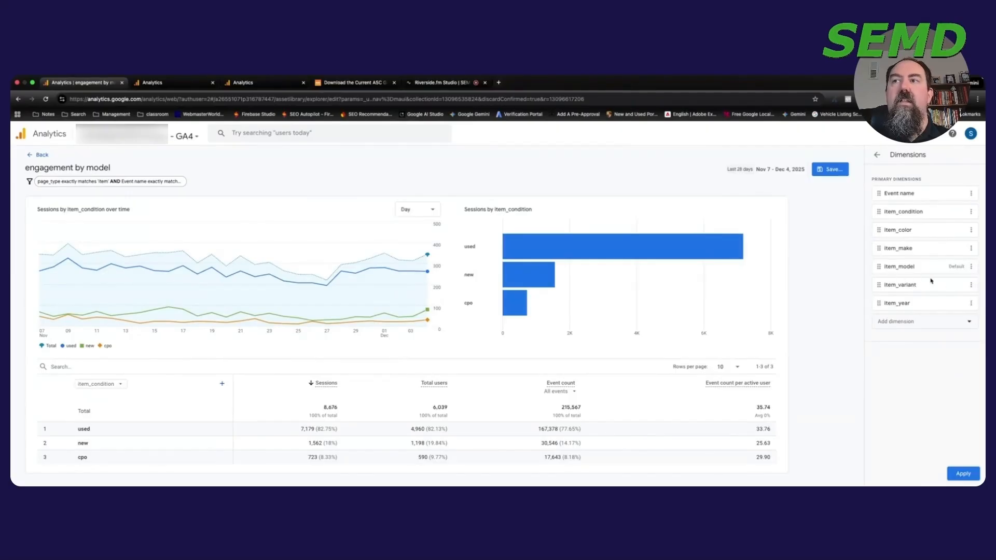
{"action": "left_click", "coordinate": [963, 473]}
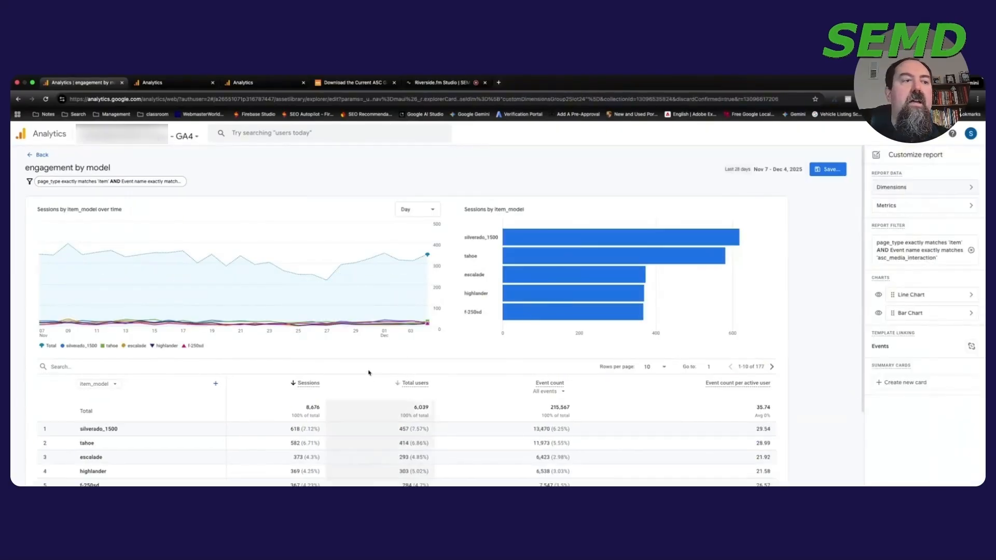
Examine event count per active user by model and set the table to show 50 rows per page.
{"action": "scroll", "coordinate": [368, 373], "scroll_direction": "down", "scroll_amount": 3}
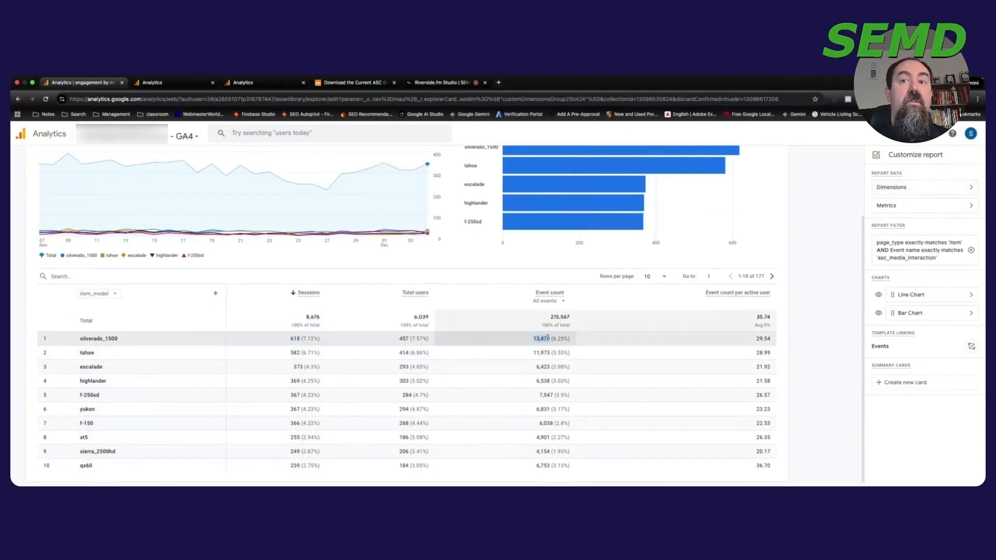
{"action": "double_click", "coordinate": [763, 338]}
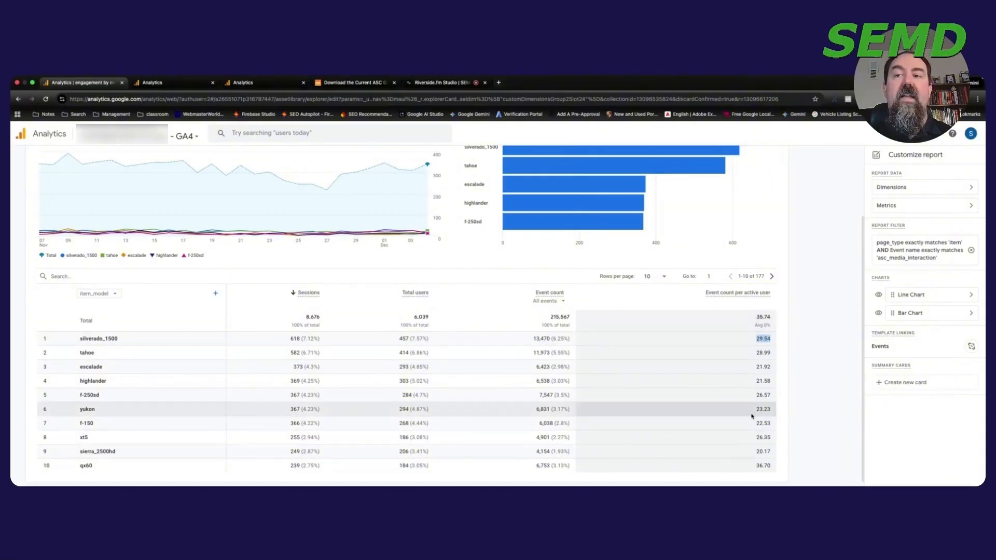
{"action": "double_click", "coordinate": [764, 465]}
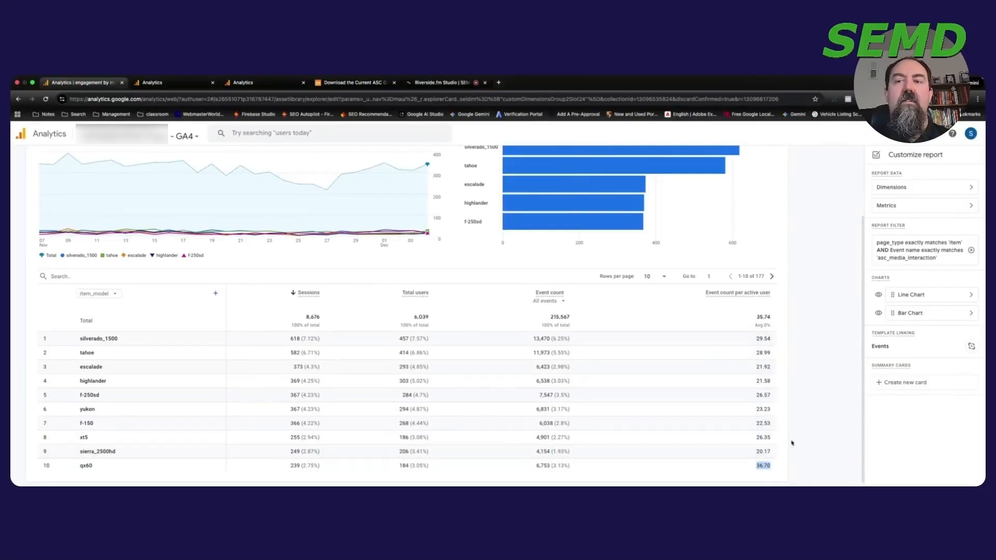
{"action": "left_click", "coordinate": [656, 279]}
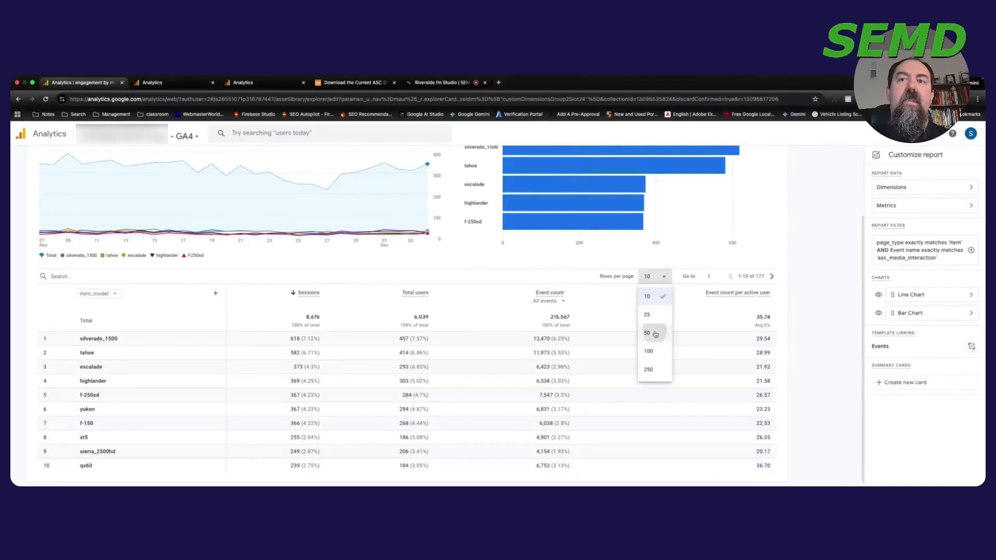
{"action": "left_click", "coordinate": [655, 333]}
{"action": "scroll", "coordinate": [215, 337], "scroll_direction": "down", "scroll_amount": 2}
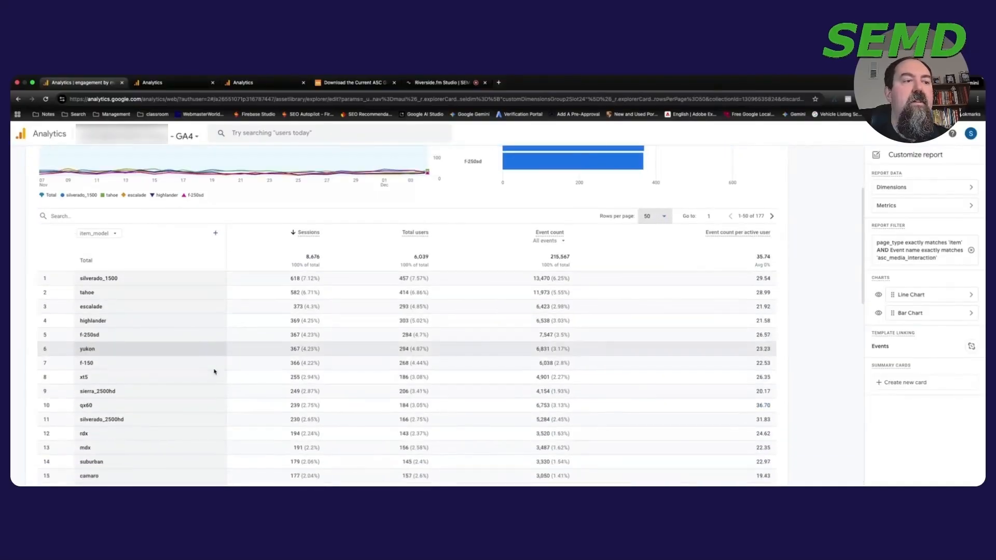
{"action": "scroll", "coordinate": [214, 372], "scroll_direction": "down", "scroll_amount": 1}
{"action": "scroll", "coordinate": [164, 450], "scroll_direction": "down", "scroll_amount": 1}
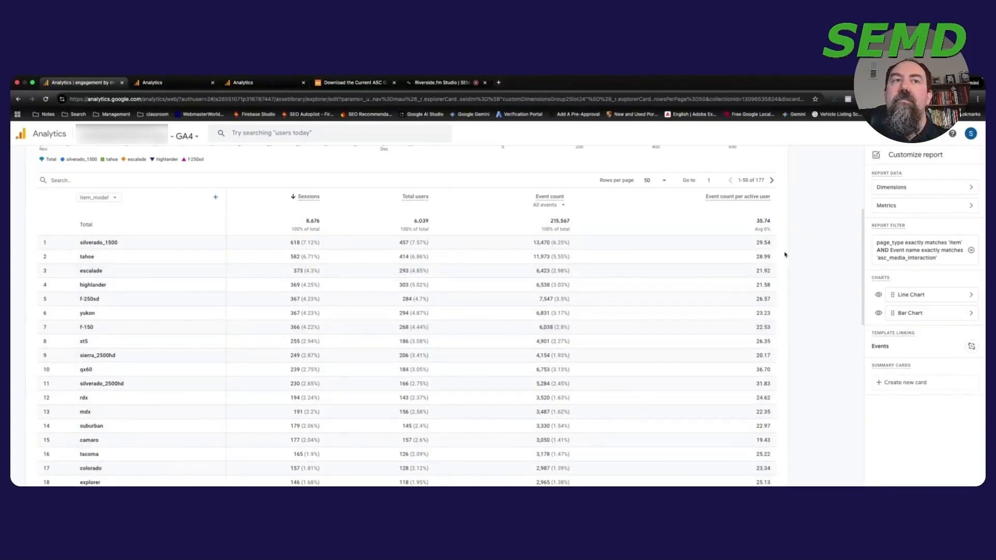
Add item_inventory_date as a secondary dimension beside item_model and check the event count of the first row.
{"action": "left_click", "coordinate": [215, 198]}
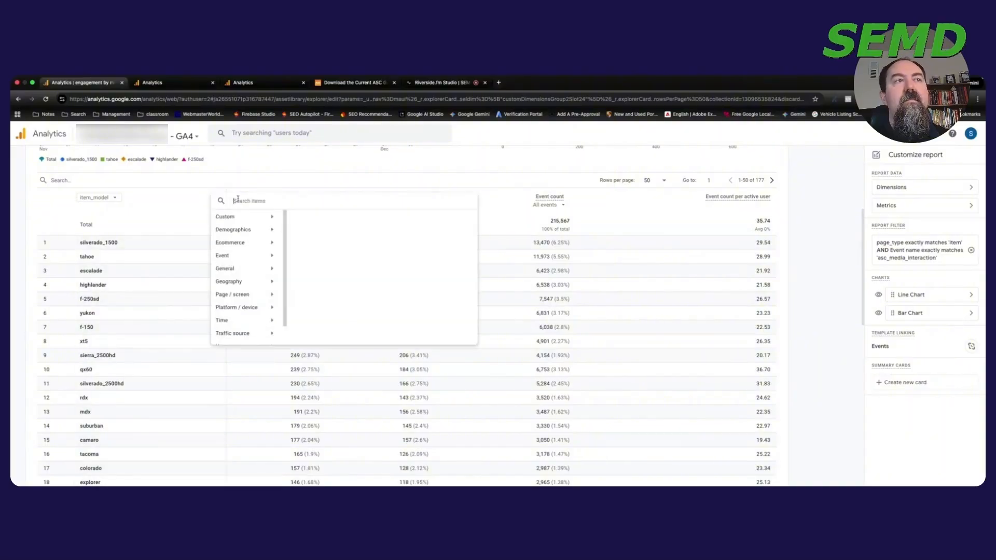
{"action": "type", "text": "inver"}
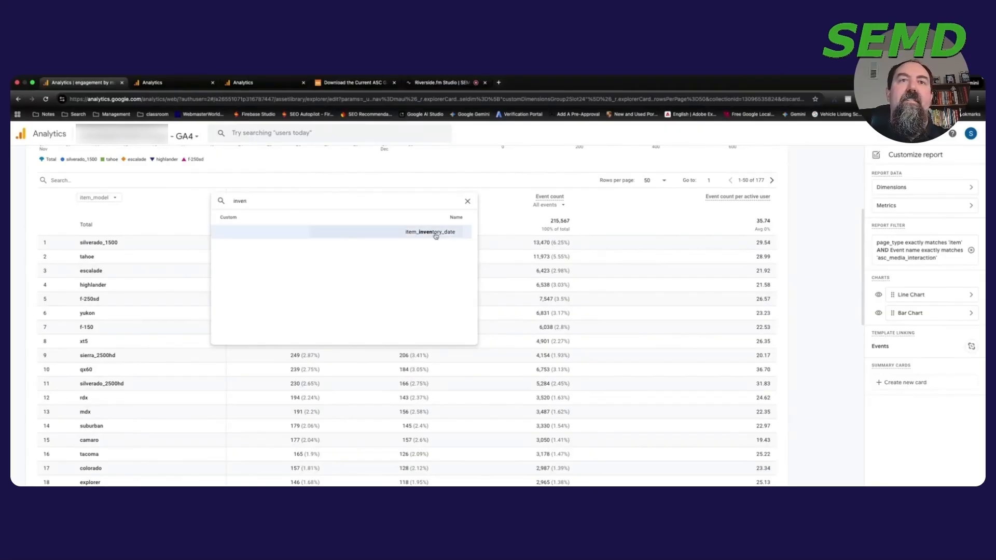
{"action": "left_click", "coordinate": [436, 235]}
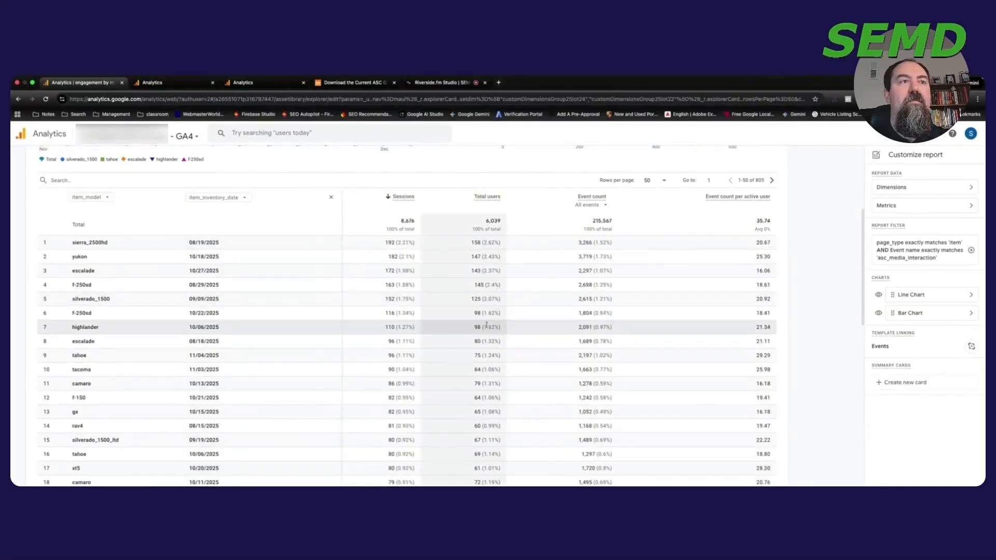
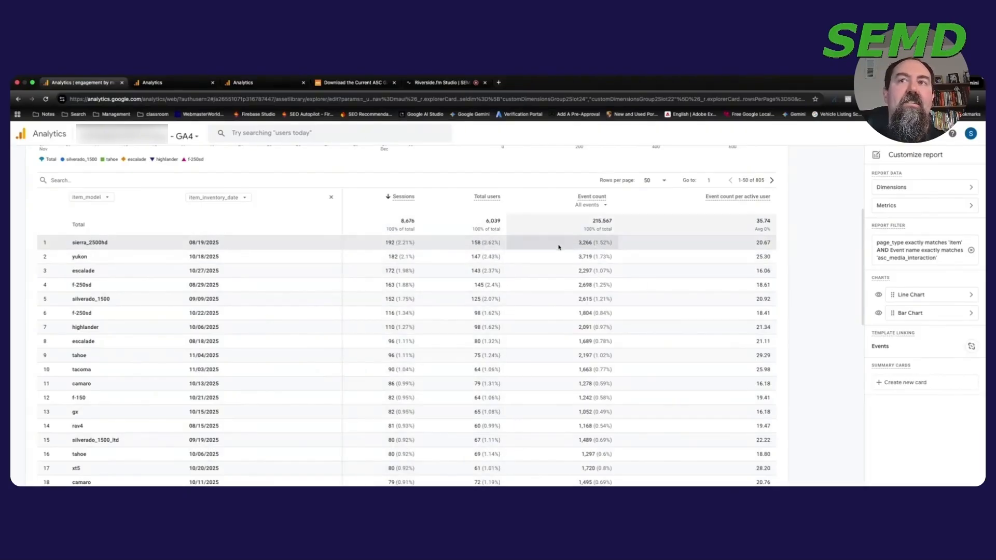
{"action": "double_click", "coordinate": [586, 242]}
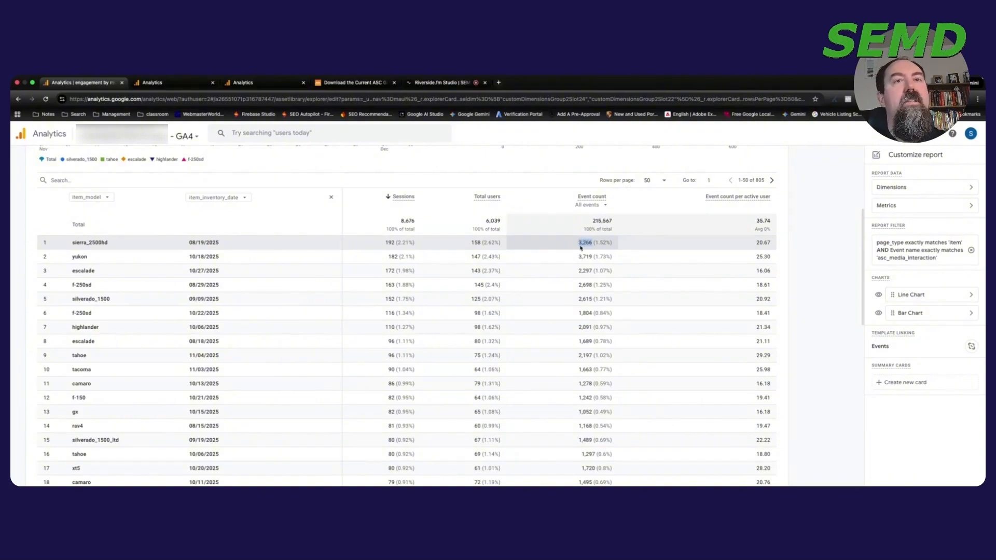
{"action": "left_click", "coordinate": [601, 243]}
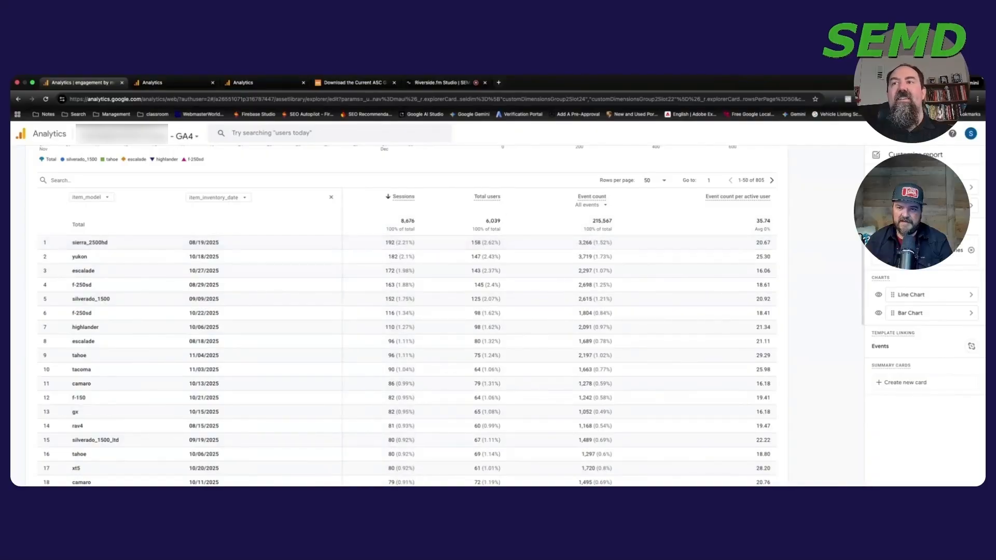
Save the changes to the current "engagement by model" report.
{"action": "scroll", "coordinate": [511, 216], "scroll_direction": "up", "scroll_amount": 4}
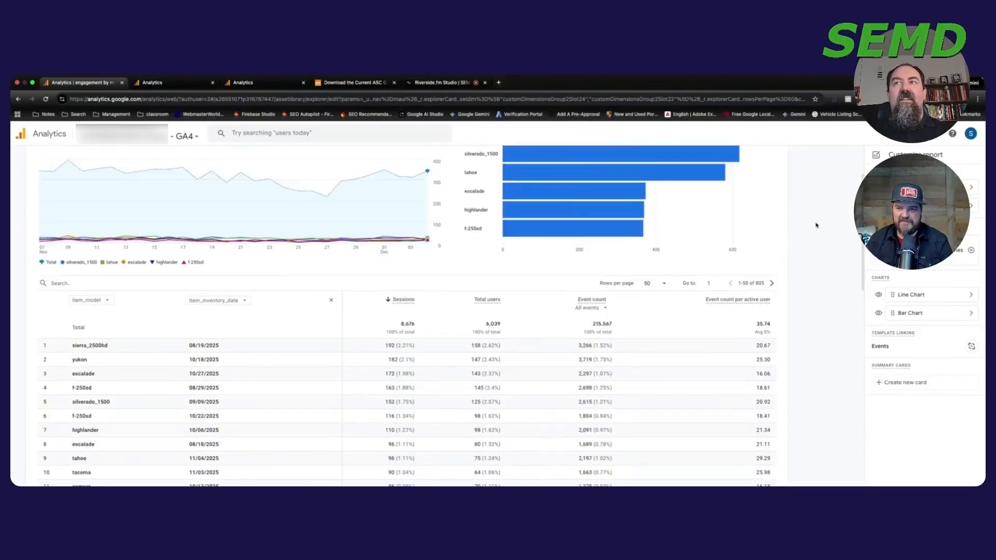
{"action": "left_click", "coordinate": [822, 173]}
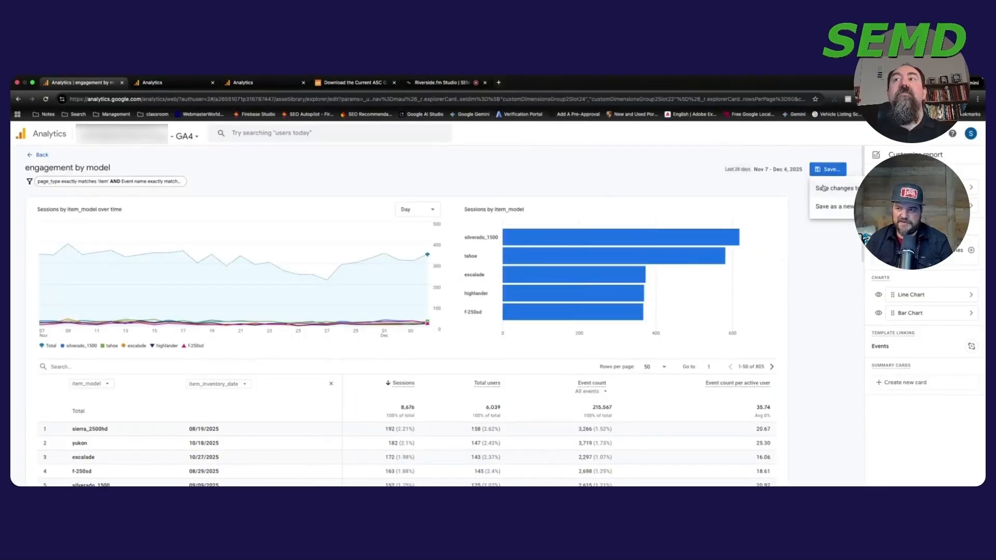
{"action": "left_click", "coordinate": [827, 187]}
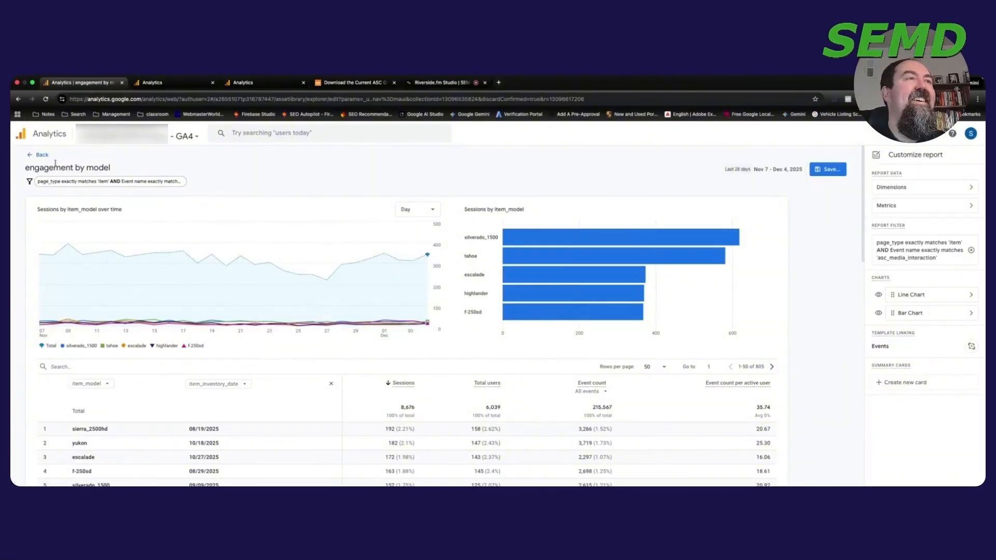
Return to the report library and copy the "engagement by condition" report as "engagement by channel".
{"action": "left_click", "coordinate": [41, 155]}
{"action": "scroll", "coordinate": [836, 339], "scroll_direction": "down", "scroll_amount": 2}
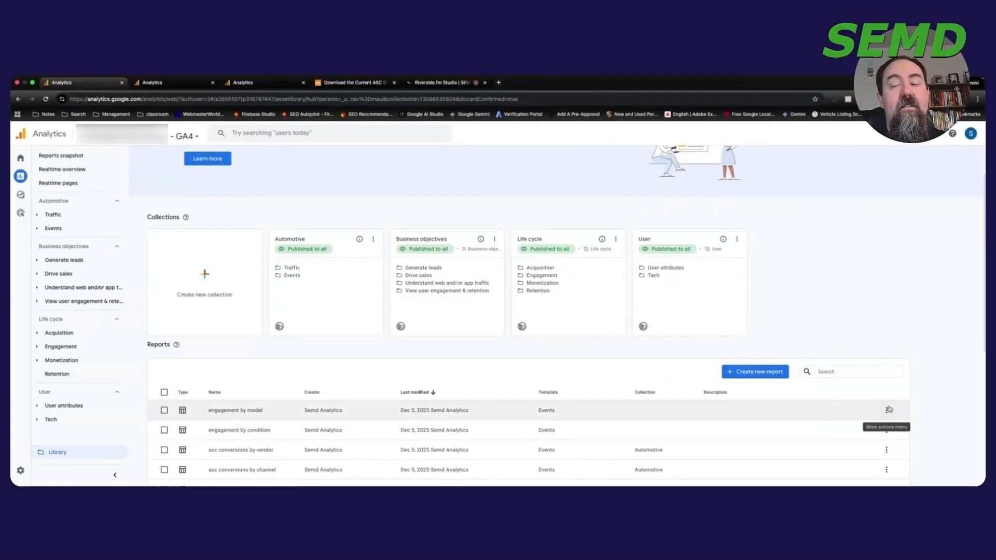
{"action": "left_click", "coordinate": [887, 430]}
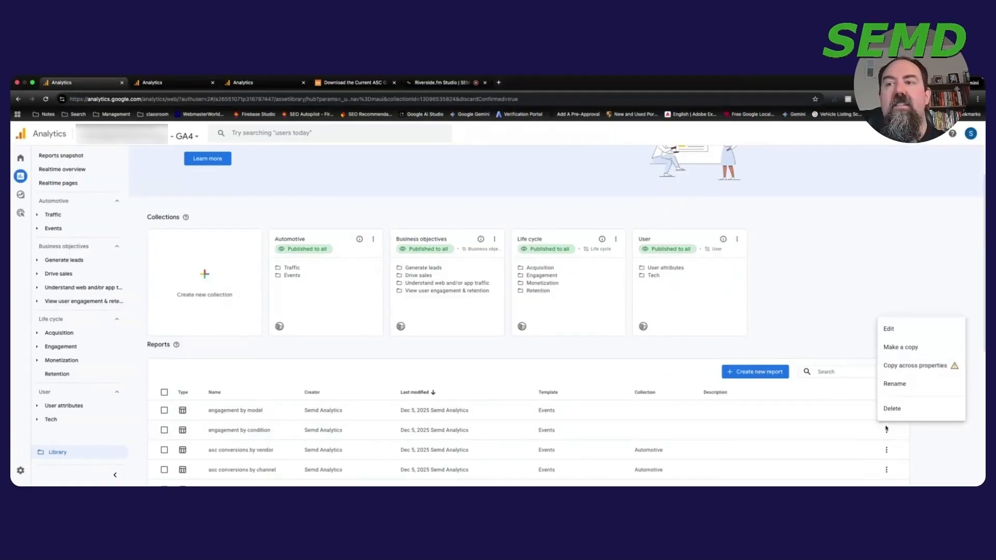
{"action": "left_click", "coordinate": [896, 346]}
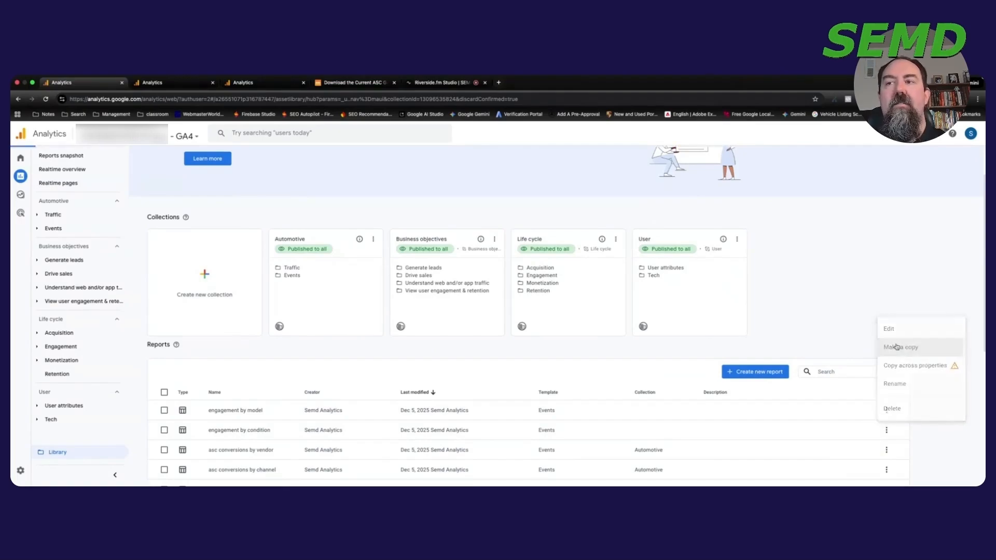
{"action": "left_click_drag", "start_coordinate": [447, 289], "coordinate": [488, 293]}
{"action": "key", "text": "BackSpace"}
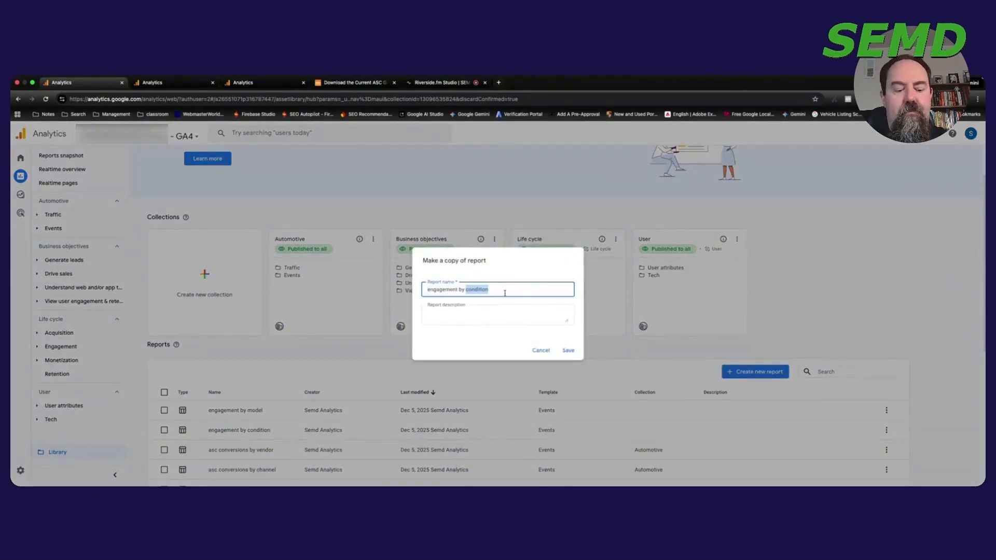
{"action": "type", "text": "channel"}
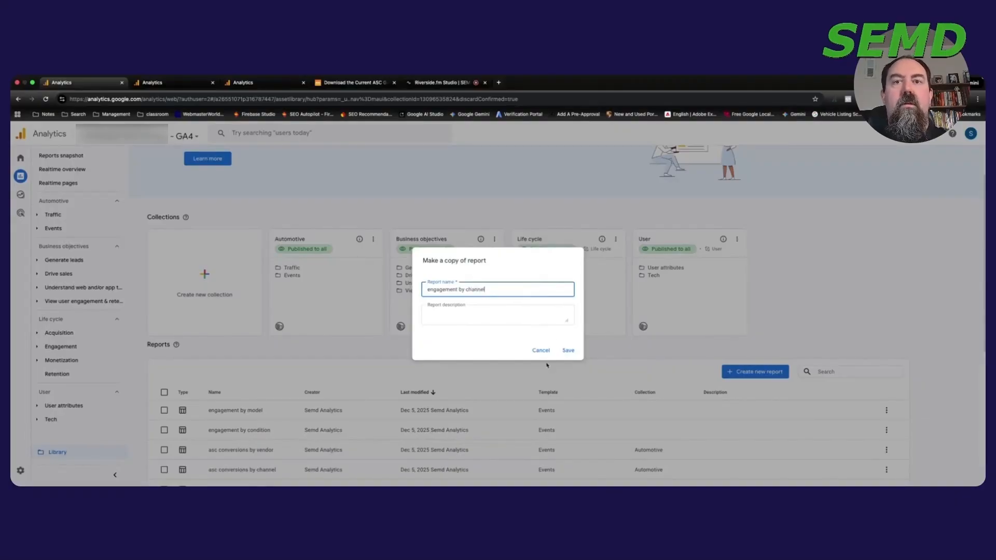
{"action": "left_click", "coordinate": [568, 350]}
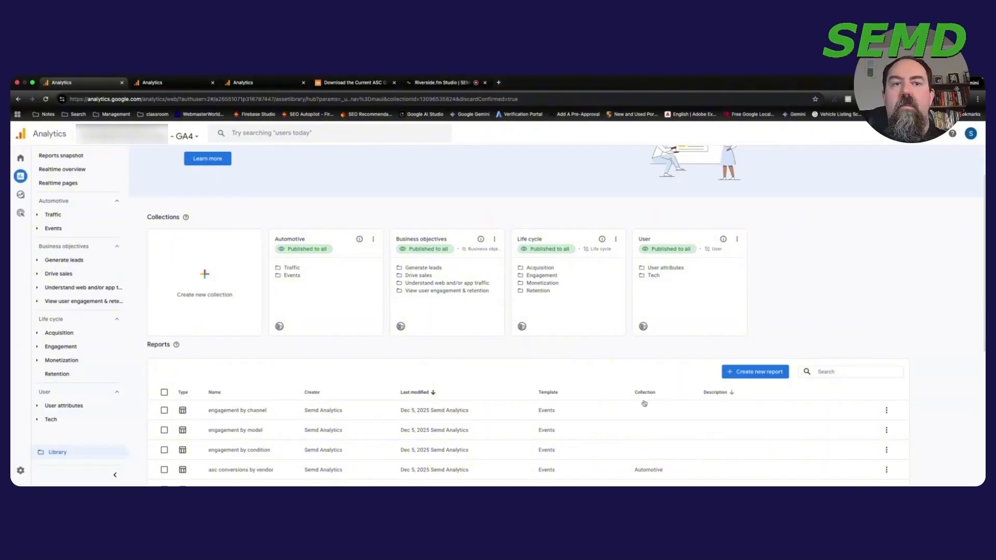
In the "engagement by channel" report, add Session primary channel group (Default Channel Group) as the default dimension and apply.
{"action": "left_click", "coordinate": [264, 410]}
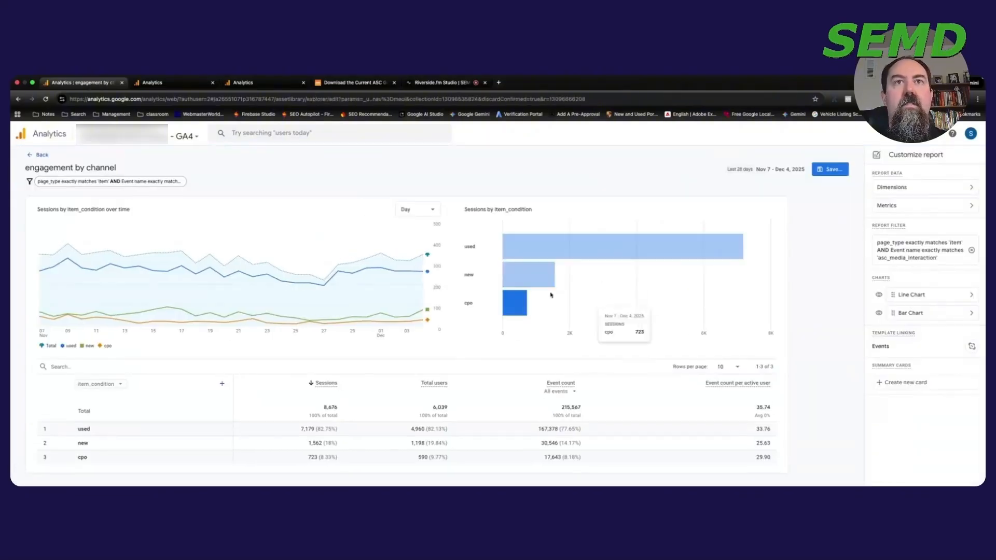
{"action": "left_click", "coordinate": [937, 195]}
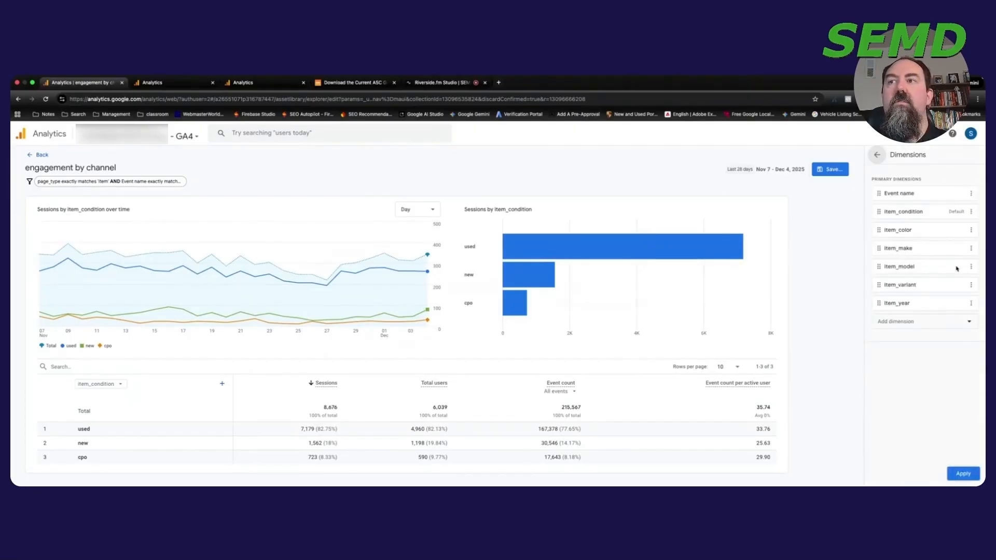
{"action": "left_click", "coordinate": [925, 321]}
{"action": "type", "text": "dhannel"}
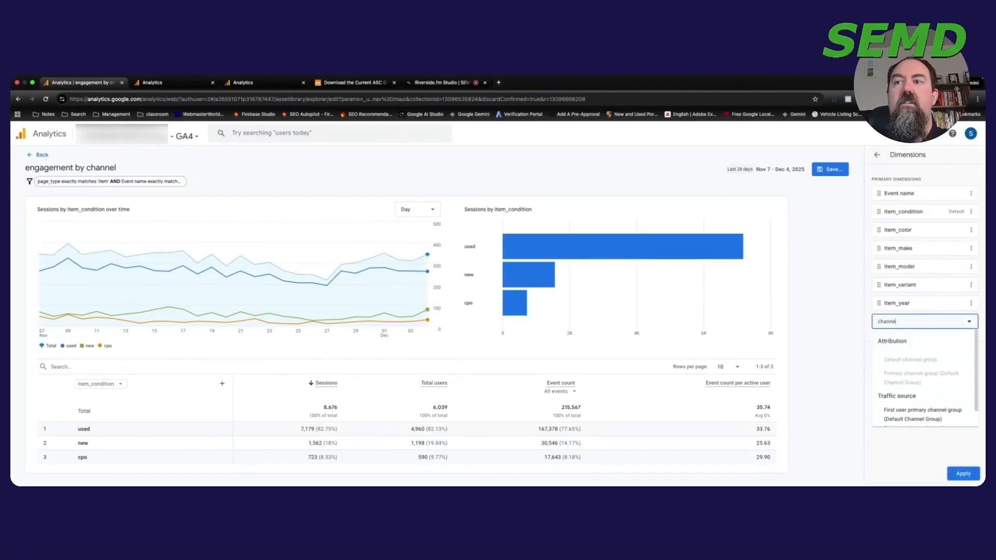
{"action": "scroll", "coordinate": [915, 405], "scroll_direction": "down", "scroll_amount": 2}
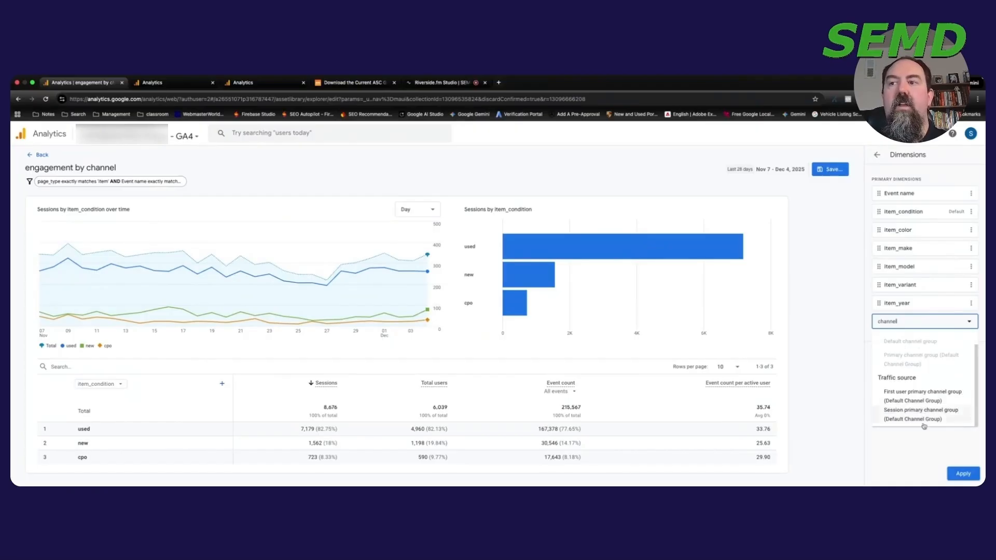
{"action": "left_click", "coordinate": [914, 418]}
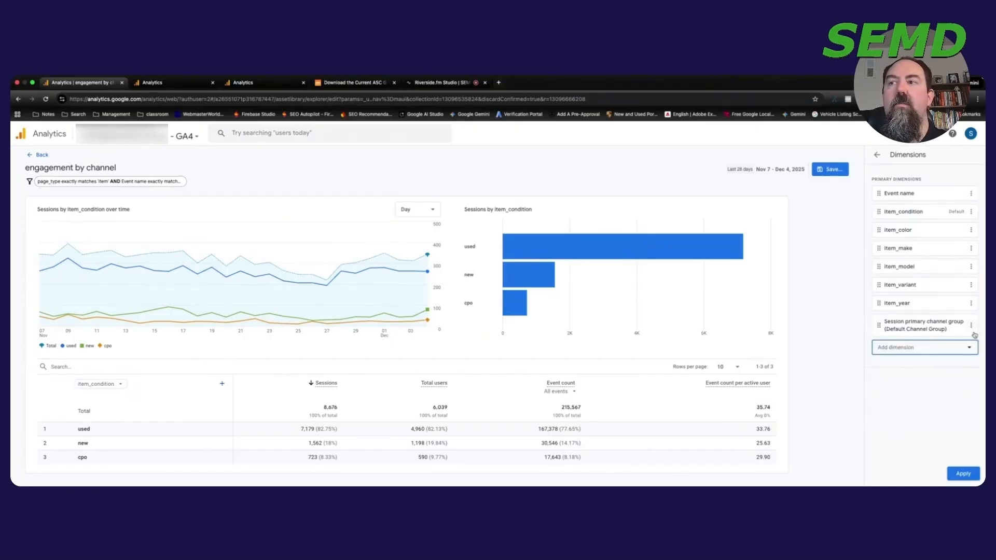
{"action": "left_click", "coordinate": [963, 473]}
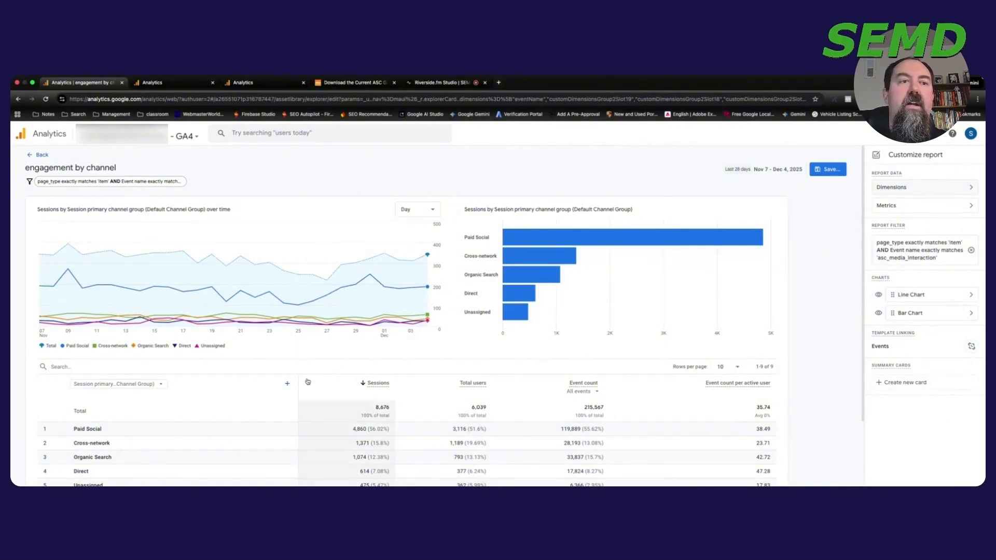
Add item_model as a secondary dimension beside the channel group and check the f-150 row's event count per active user.
{"action": "left_click", "coordinate": [287, 384]}
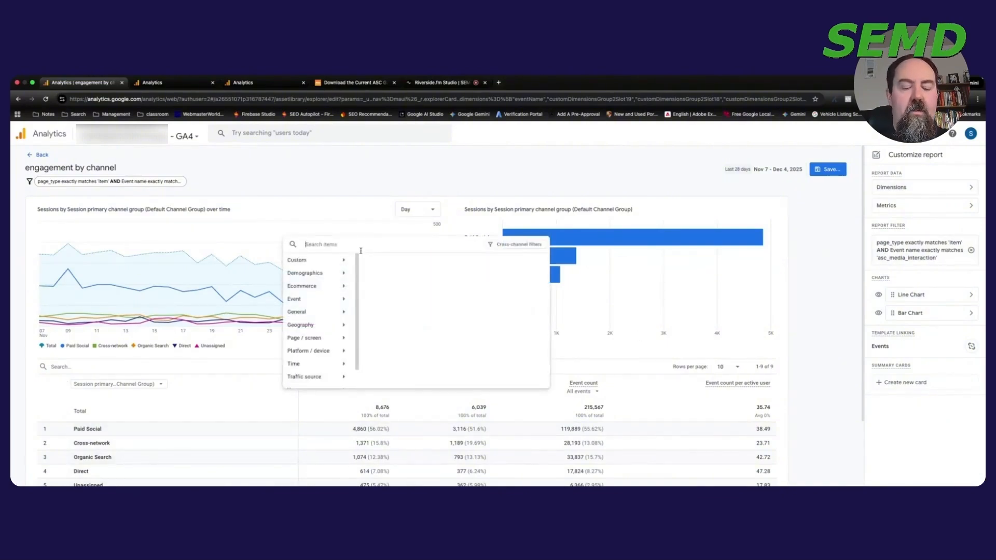
{"action": "type", "text": "model"}
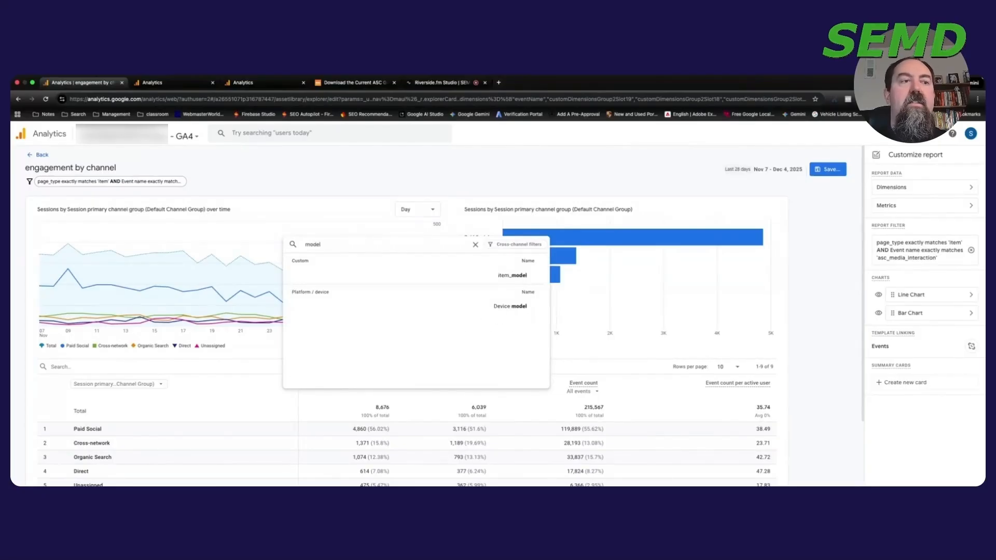
{"action": "left_click", "coordinate": [499, 275]}
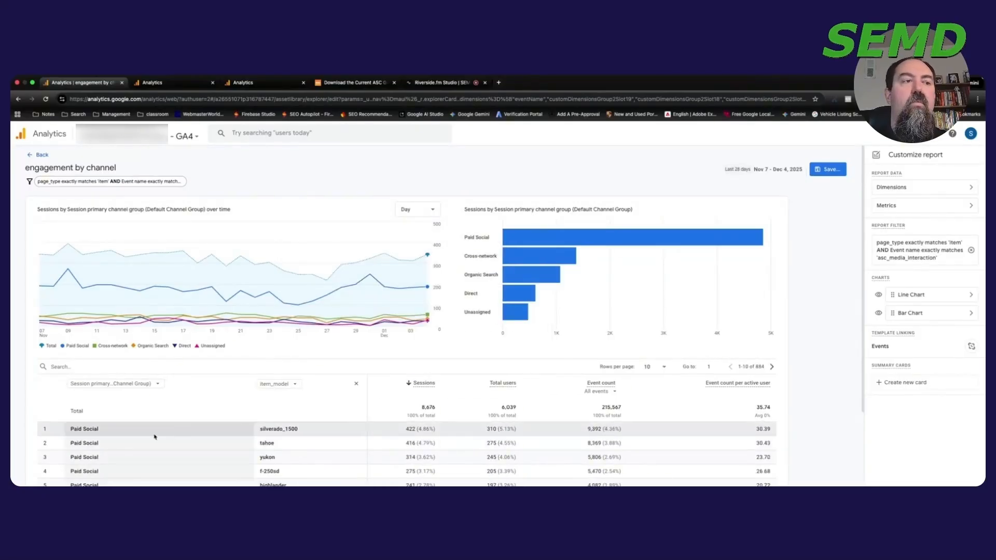
{"action": "scroll", "coordinate": [136, 436], "scroll_direction": "down", "scroll_amount": 2}
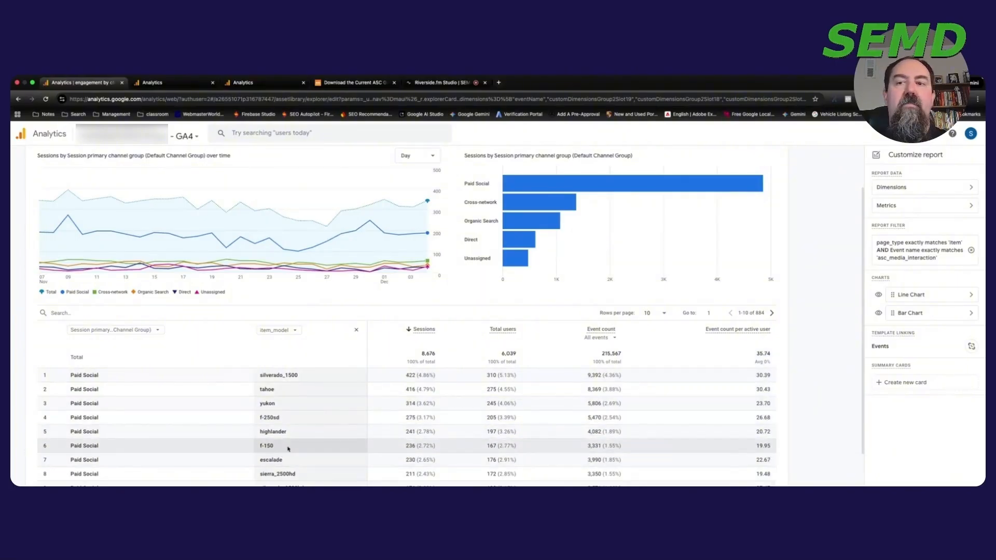
{"action": "double_click", "coordinate": [766, 446]}
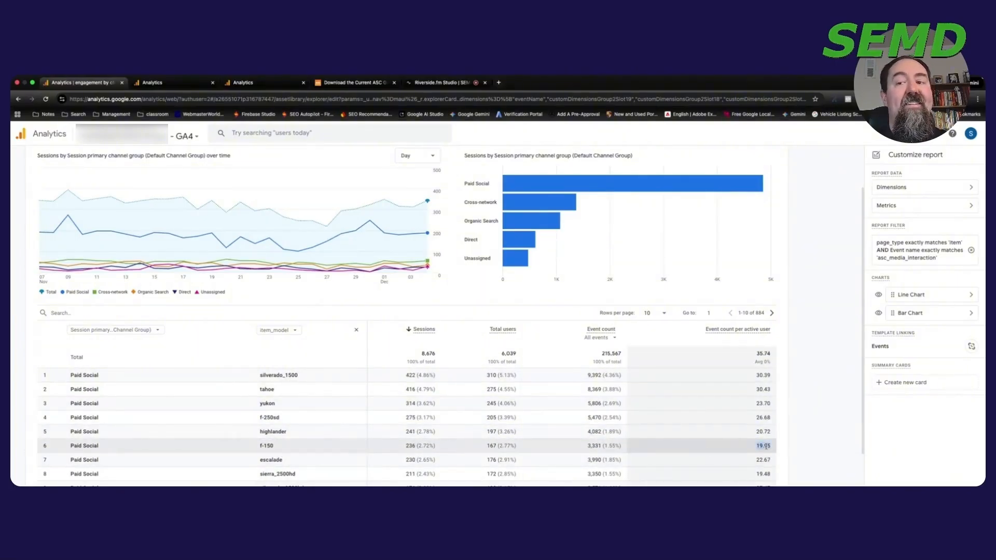
{"action": "scroll", "coordinate": [752, 438], "scroll_direction": "down", "scroll_amount": 1}
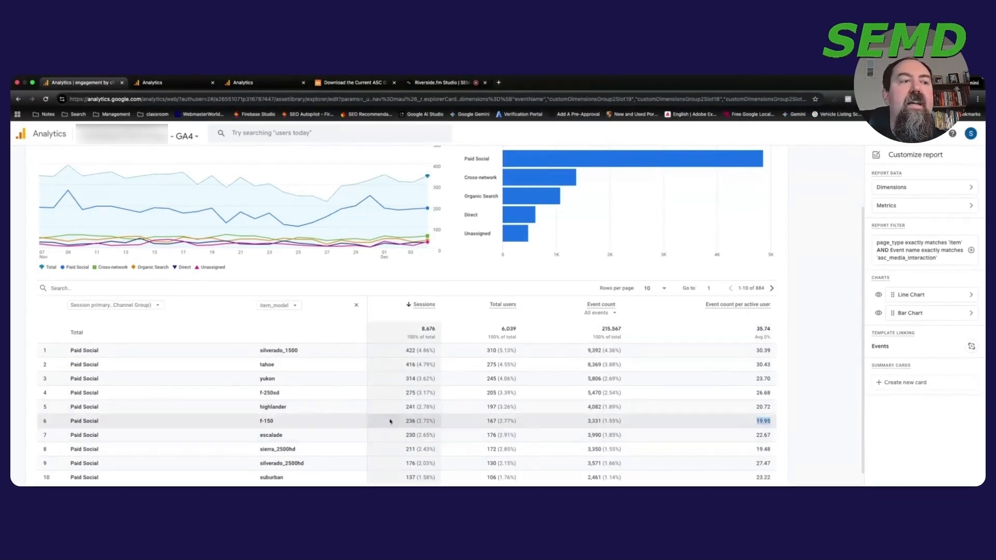
Save the changes to the current "engagement by channel" report.
{"action": "scroll", "coordinate": [778, 269], "scroll_direction": "up", "scroll_amount": 2}
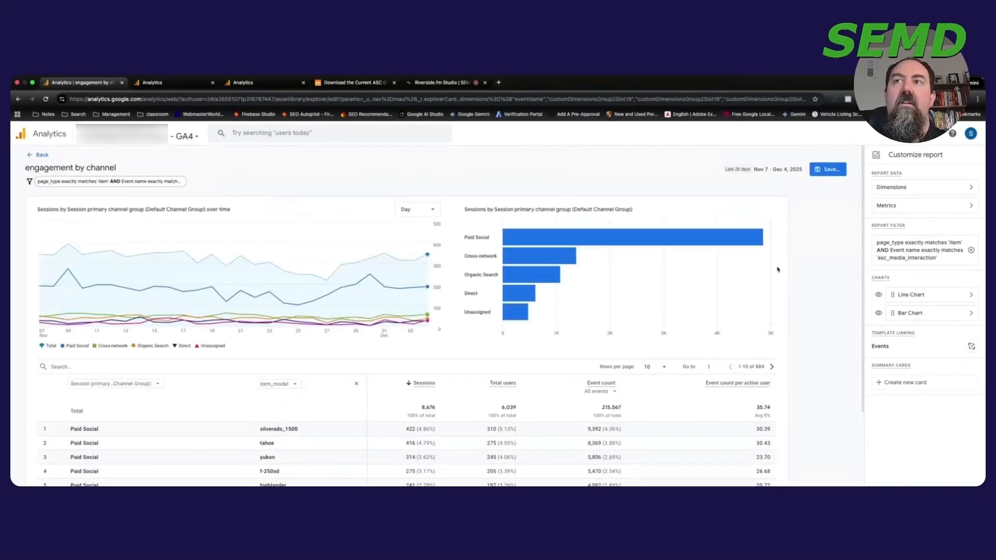
{"action": "left_click", "coordinate": [828, 169]}
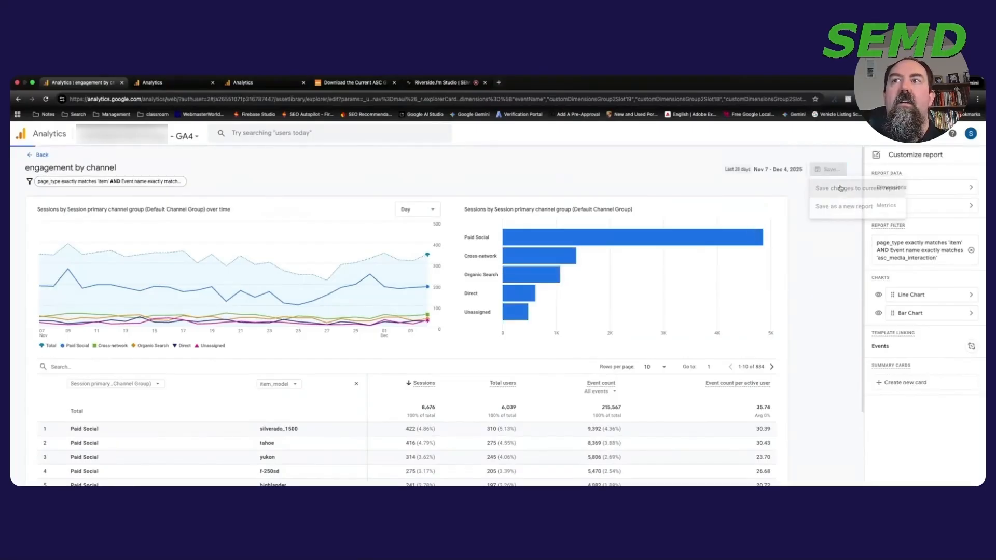
Save the "engagement by channel" report and view its table with item_variant instead of item_model as the secondary dimension.
{"action": "left_click", "coordinate": [841, 188]}
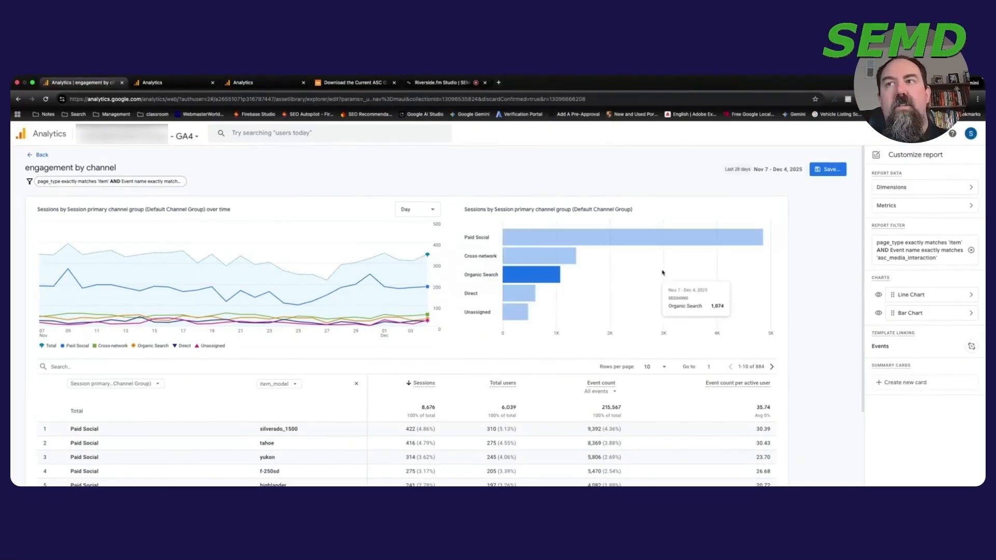
{"action": "left_click", "coordinate": [278, 384]}
{"action": "type", "text": "item"}
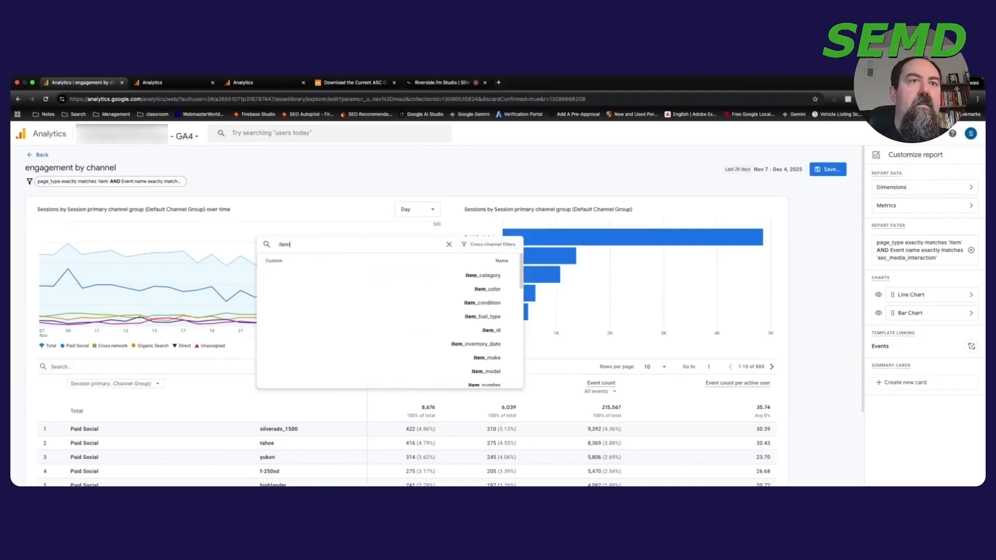
{"action": "scroll", "coordinate": [402, 306], "scroll_direction": "down", "scroll_amount": 1}
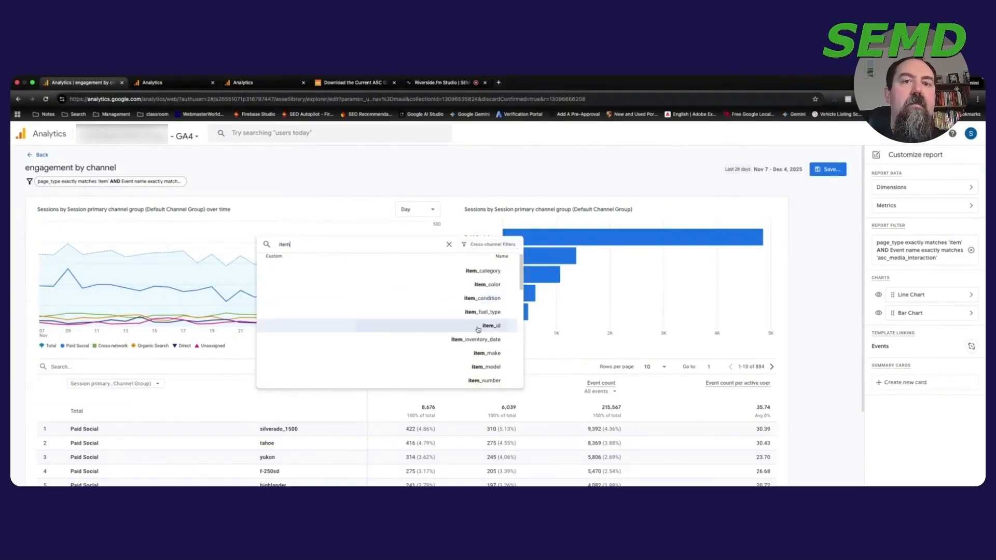
{"action": "scroll", "coordinate": [474, 337], "scroll_direction": "down", "scroll_amount": 3}
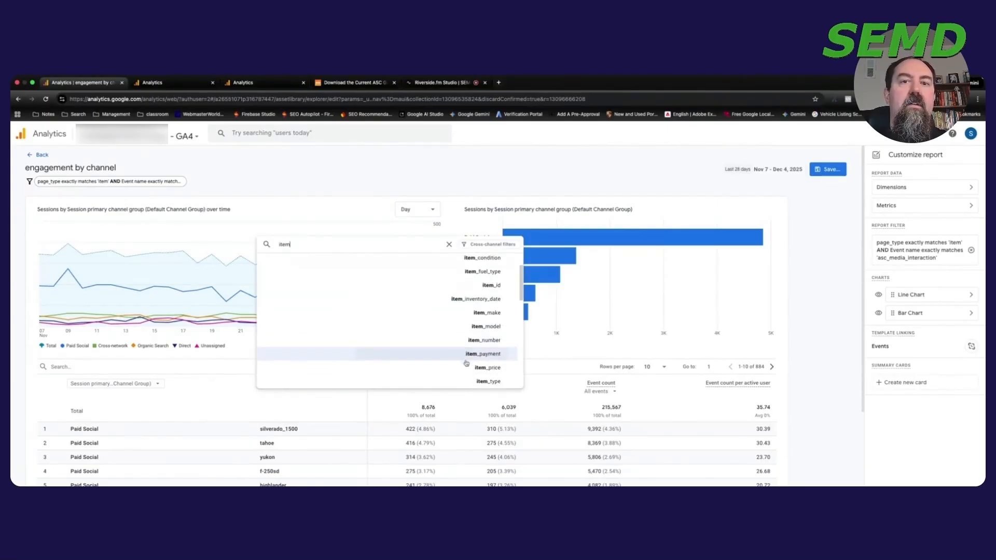
{"action": "scroll", "coordinate": [482, 358], "scroll_direction": "down", "scroll_amount": 3}
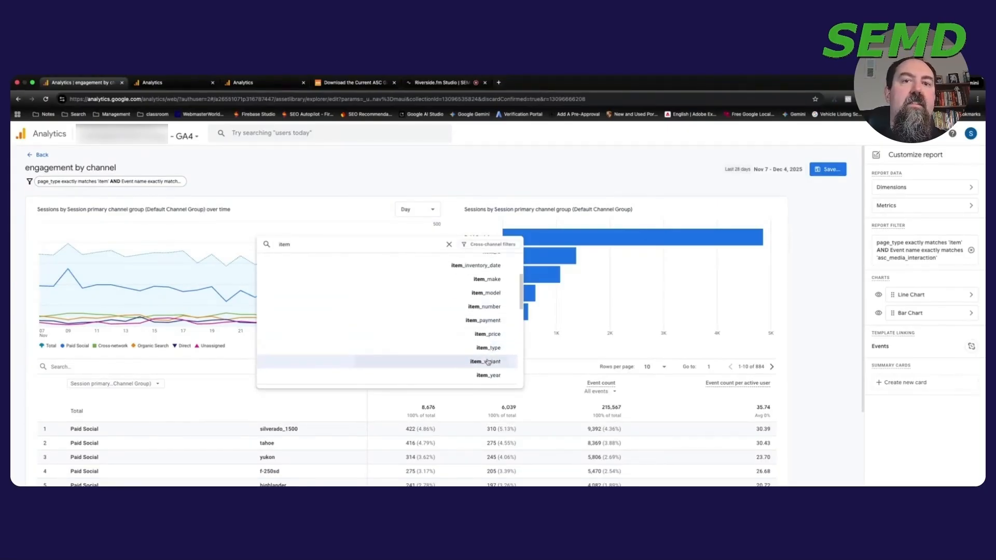
{"action": "left_click", "coordinate": [488, 361]}
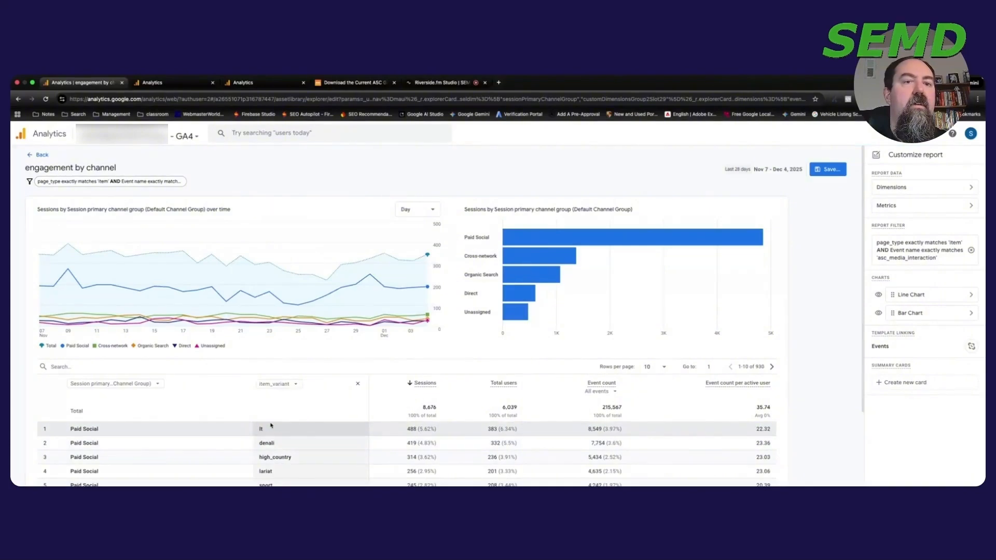
{"action": "scroll", "coordinate": [270, 425], "scroll_direction": "down", "scroll_amount": 2}
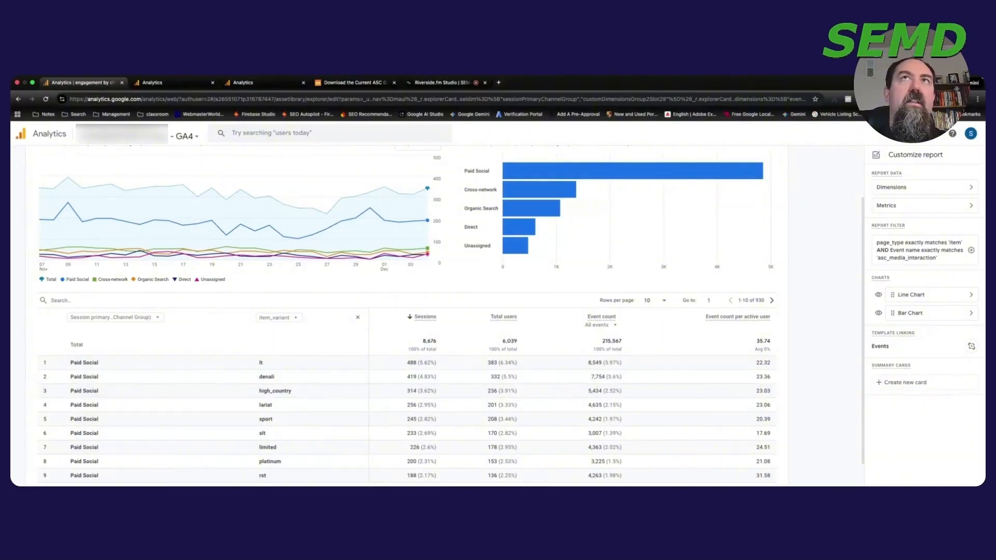
{"action": "scroll", "coordinate": [277, 378], "scroll_direction": "up", "scroll_amount": 1}
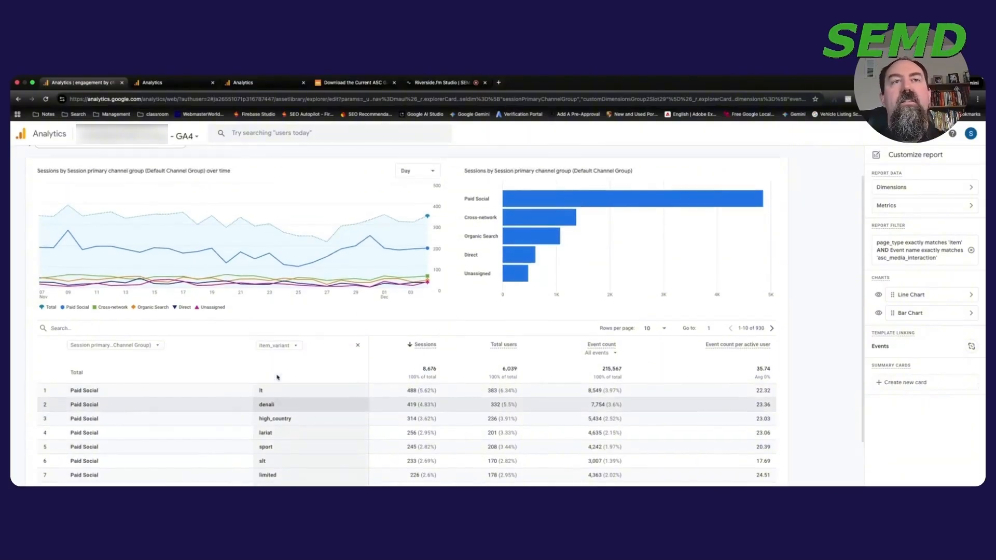
{"action": "scroll", "coordinate": [20, 148], "scroll_direction": "up", "scroll_amount": 1}
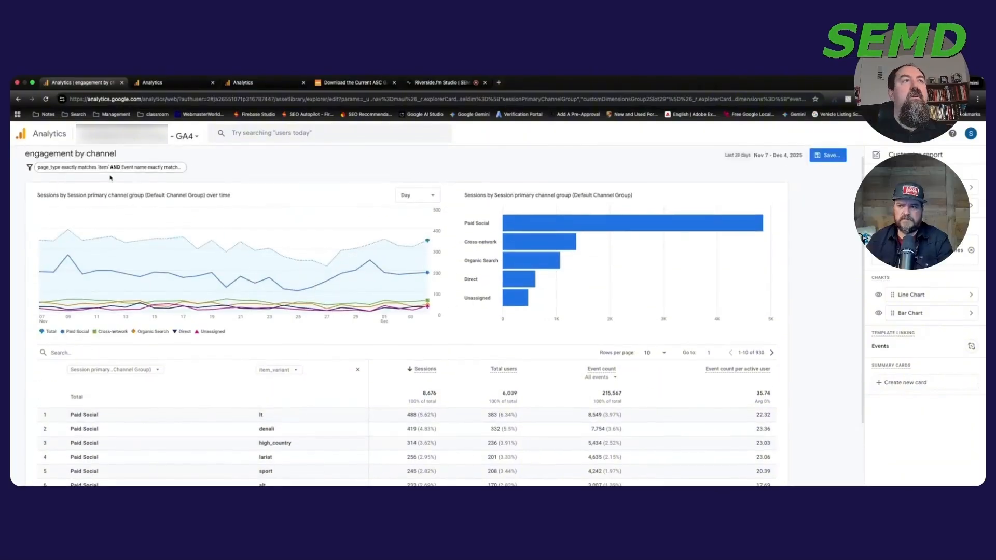
Leave the "engagement by channel" report for the report library, discarding the unsaved changes.
{"action": "left_click", "coordinate": [41, 156]}
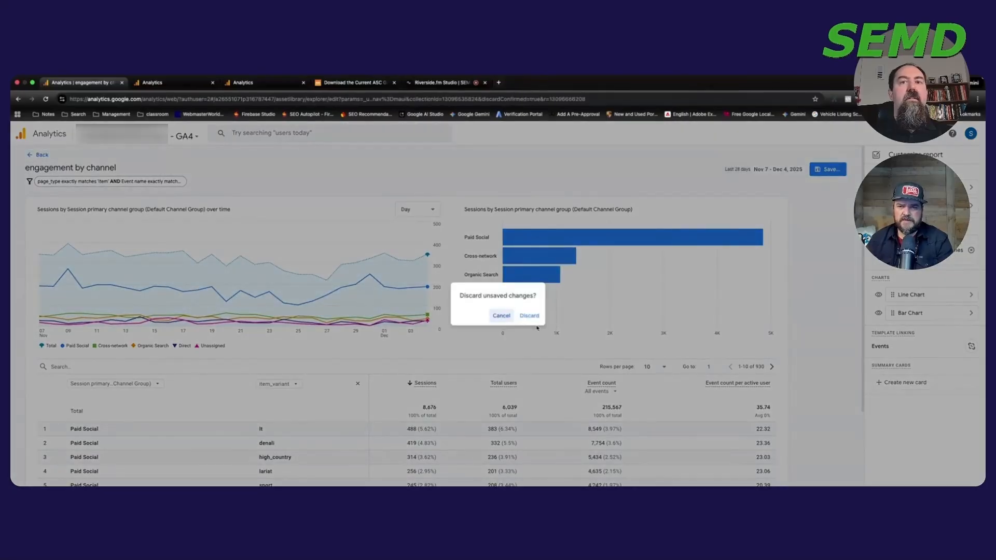
{"action": "scroll", "coordinate": [312, 369], "scroll_direction": "down", "scroll_amount": 2}
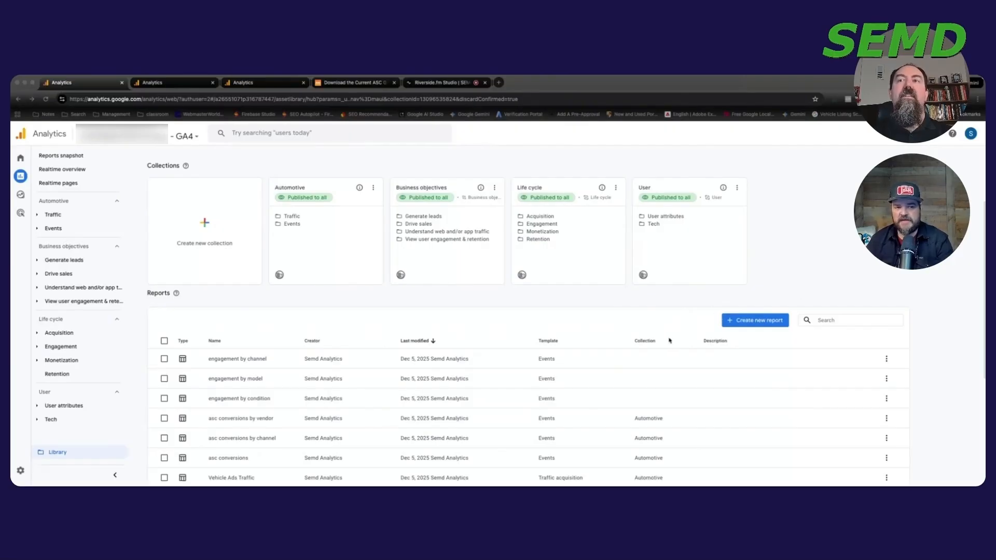
{"action": "left_click", "coordinate": [658, 314]}
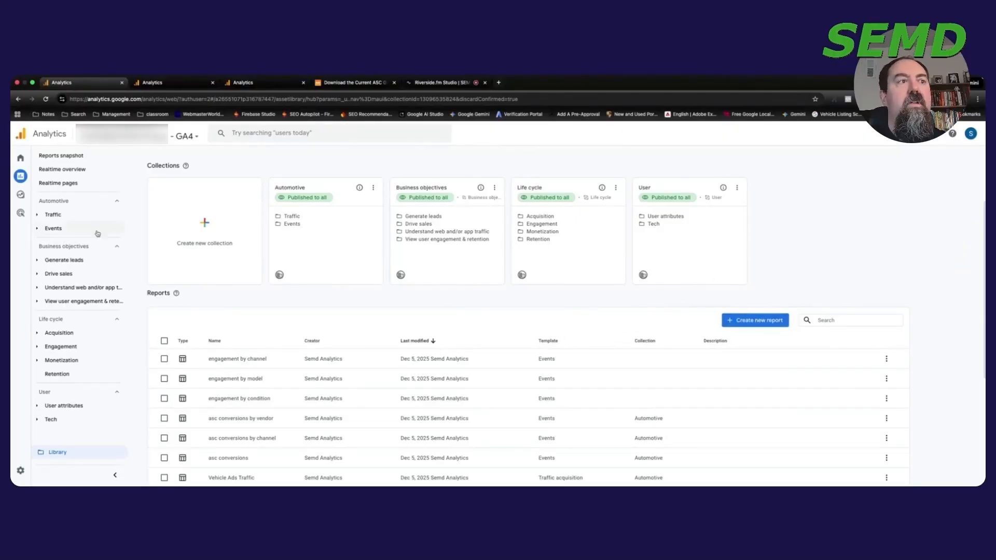
Create a new detail report from the Landing page template.
{"action": "left_click", "coordinate": [767, 322]}
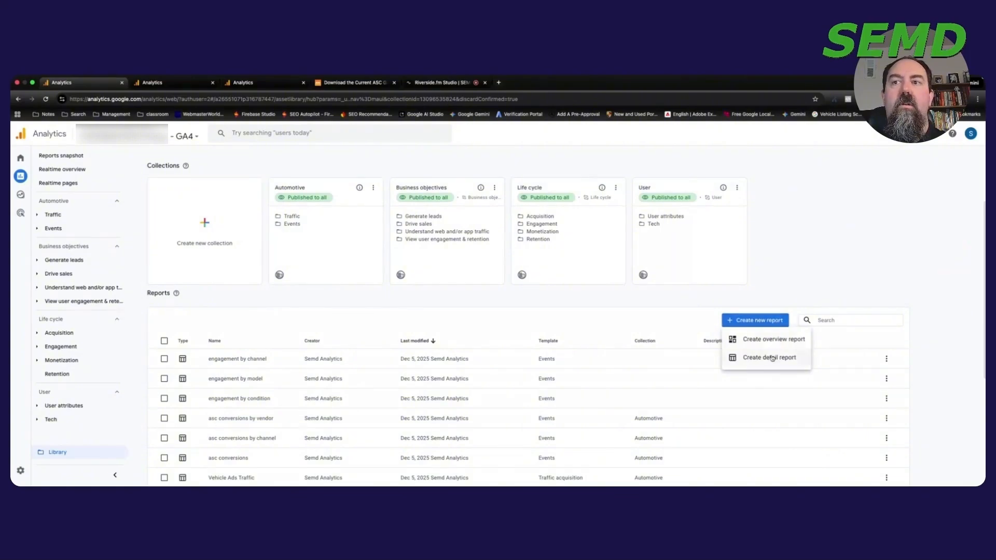
{"action": "left_click", "coordinate": [772, 358]}
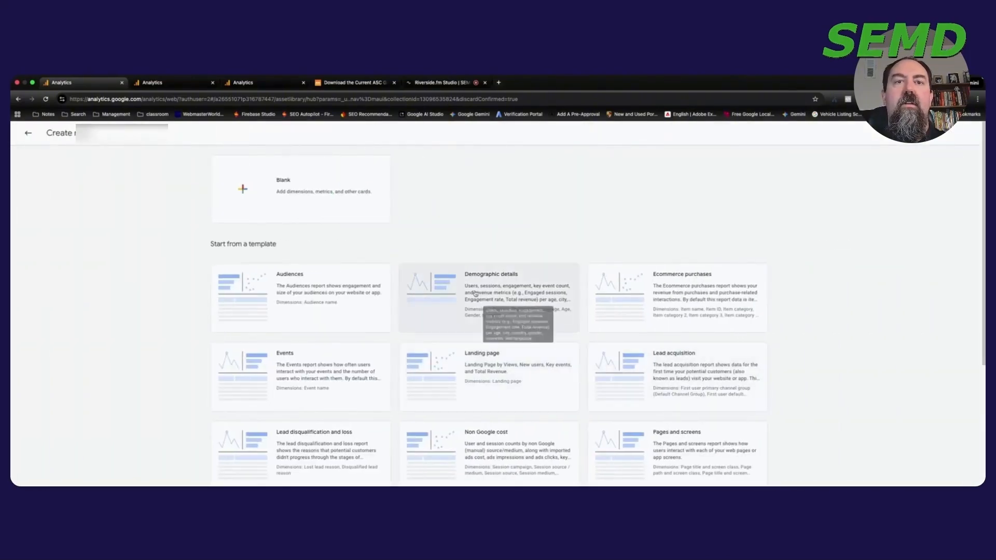
{"action": "scroll", "coordinate": [583, 392], "scroll_direction": "down", "scroll_amount": 1}
{"action": "left_click", "coordinate": [493, 339]}
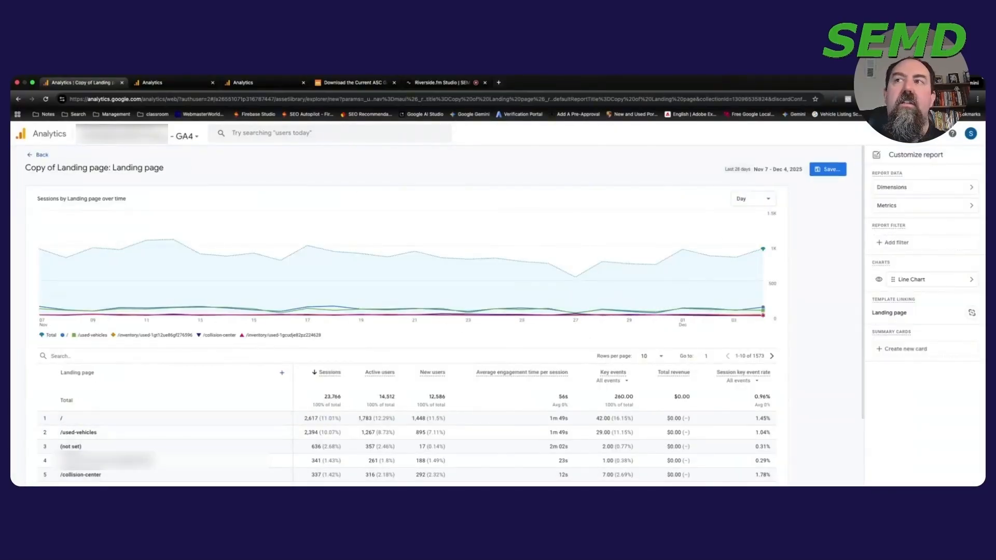
Add Landing page + query string to the report's dimensions, set it as the default and apply.
{"action": "left_click", "coordinate": [915, 187]}
{"action": "left_click", "coordinate": [917, 216]}
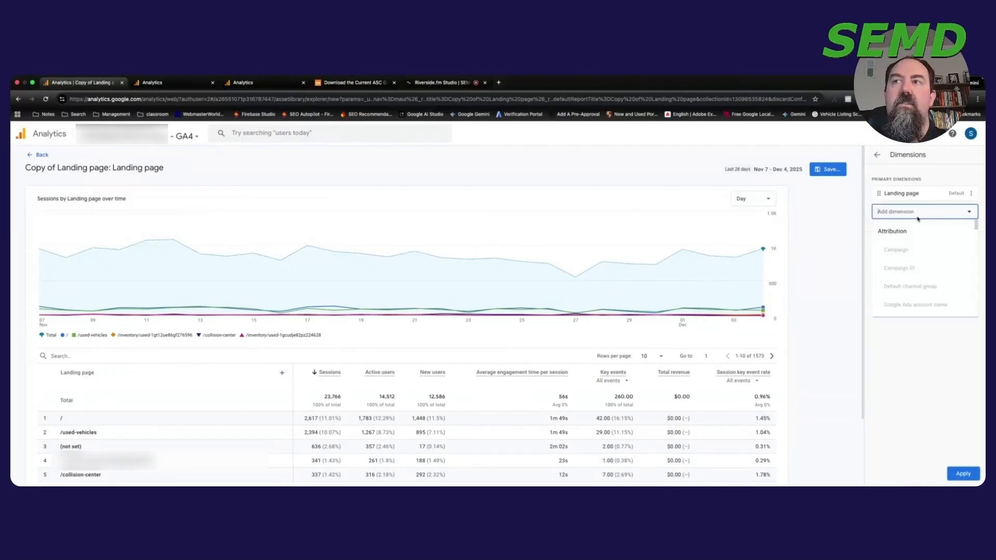
{"action": "type", "text": "landing"}
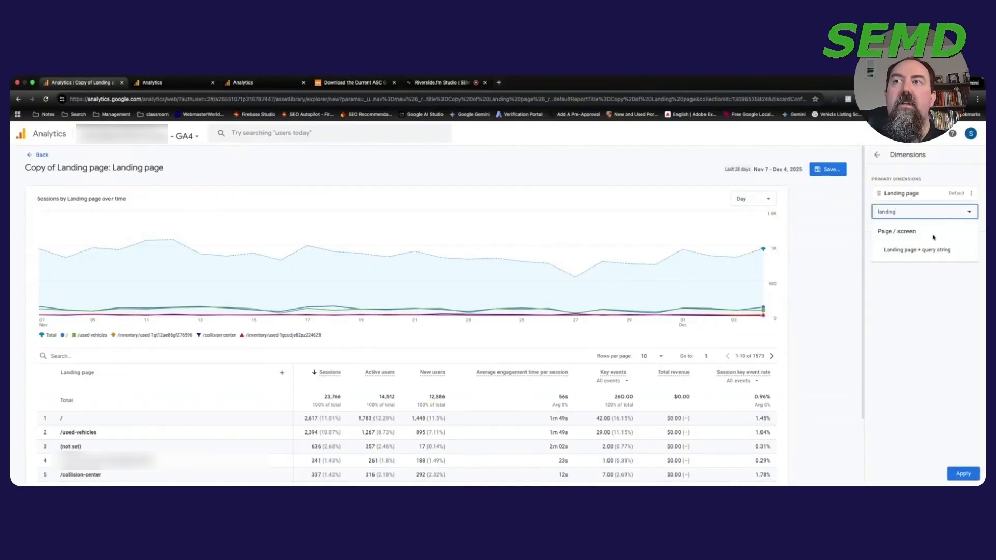
{"action": "left_click", "coordinate": [934, 249]}
{"action": "left_click", "coordinate": [970, 212]}
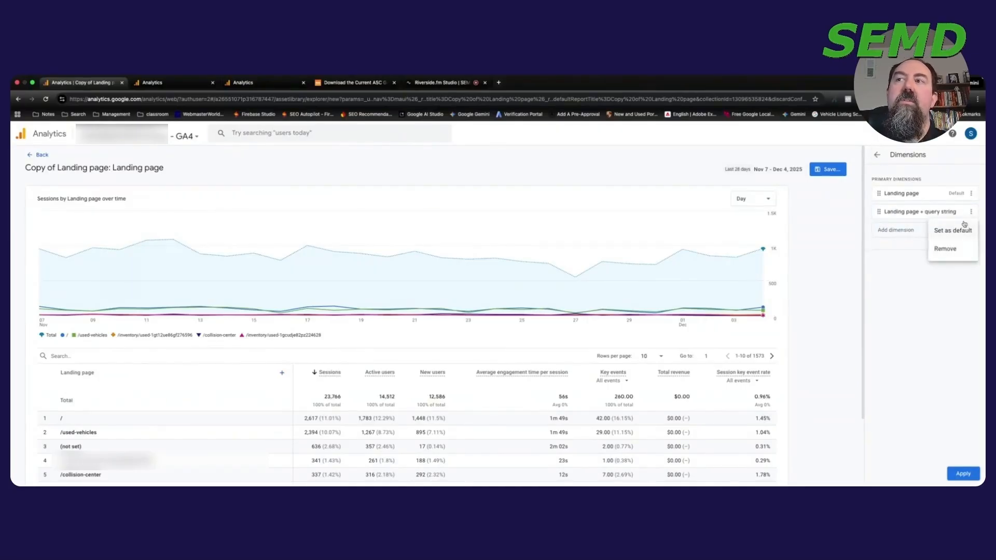
{"action": "left_click", "coordinate": [954, 230]}
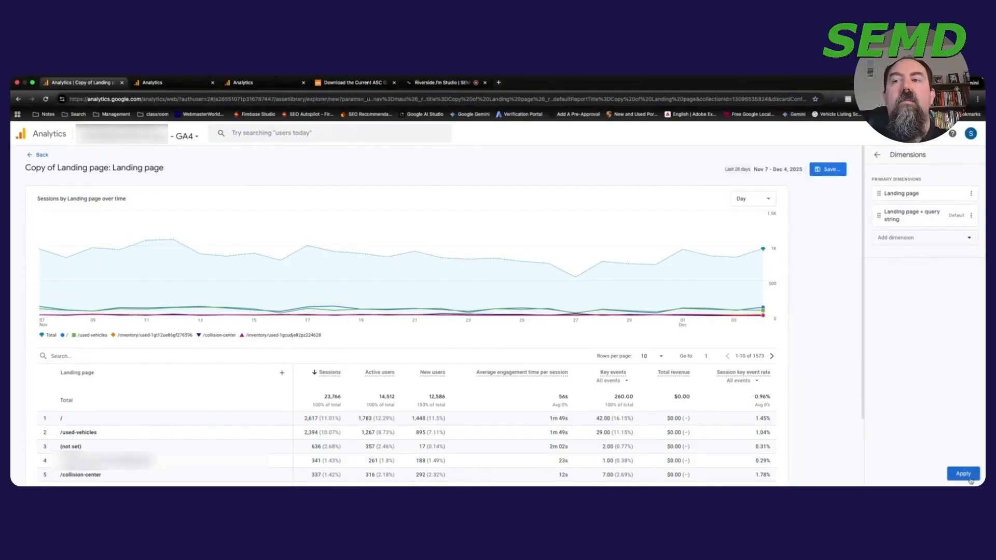
{"action": "left_click", "coordinate": [968, 479]}
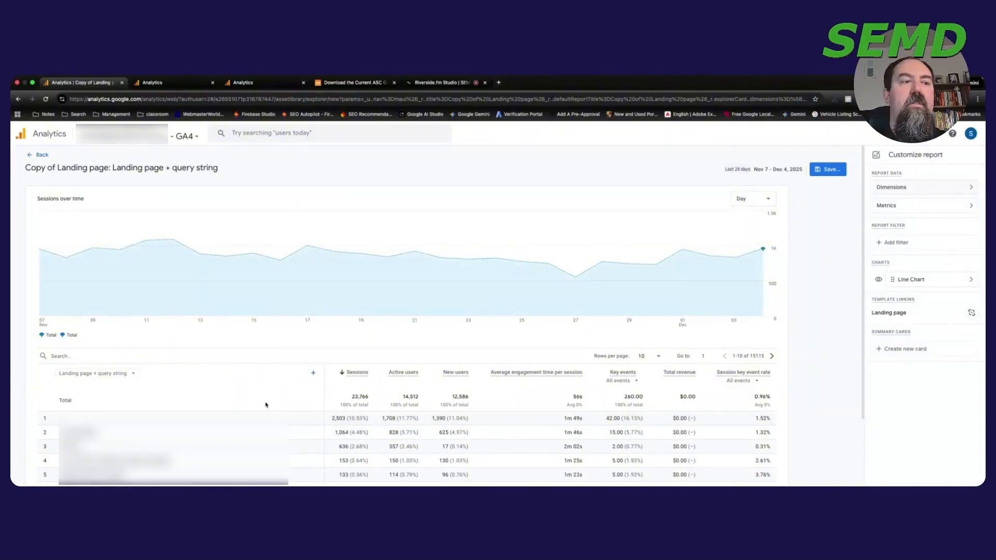
Add and apply a report filter where Session default channel group exactly matches Paid Social.
{"action": "scroll", "coordinate": [266, 405], "scroll_direction": "down", "scroll_amount": 1}
{"action": "scroll", "coordinate": [415, 384], "scroll_direction": "down", "scroll_amount": 2}
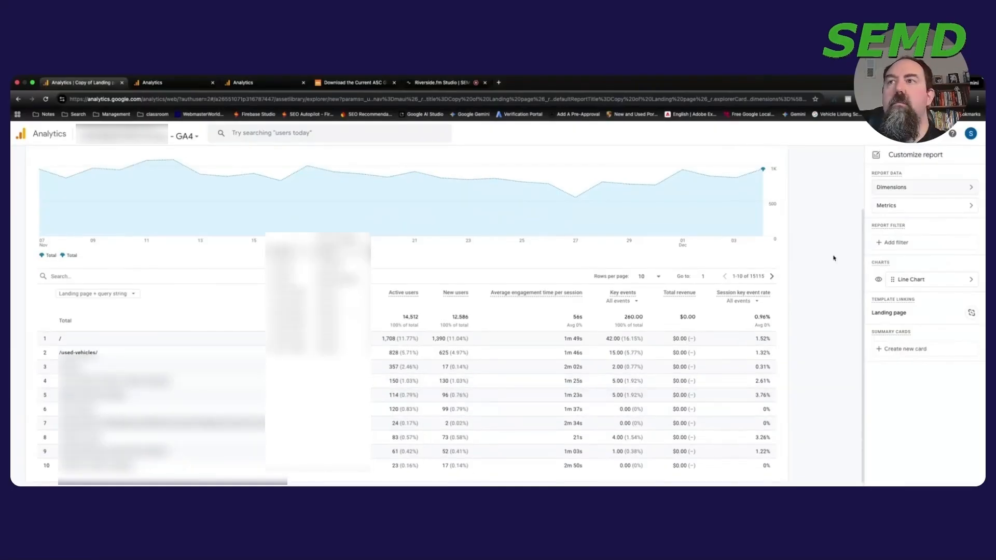
{"action": "left_click", "coordinate": [902, 246]}
{"action": "left_click", "coordinate": [920, 207]}
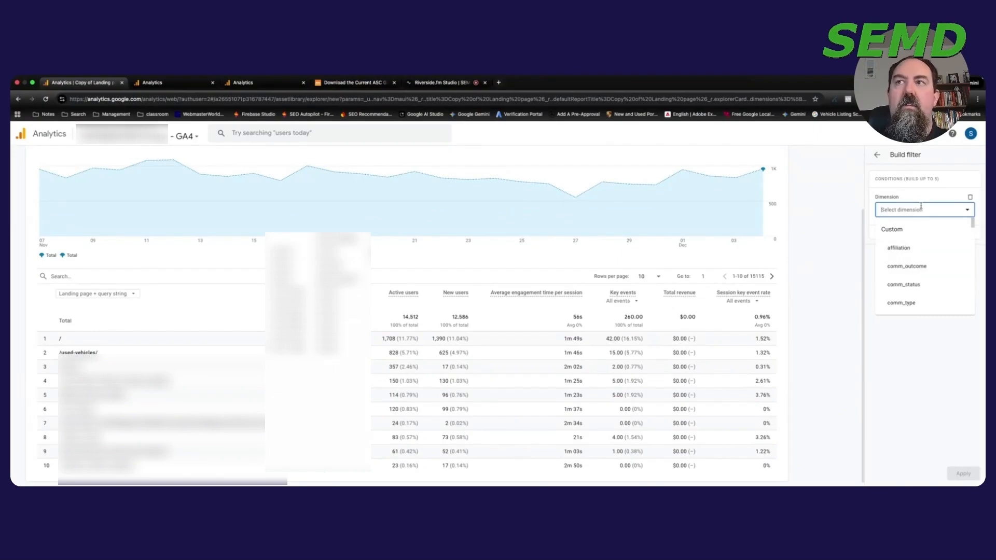
{"action": "type", "text": "channel"}
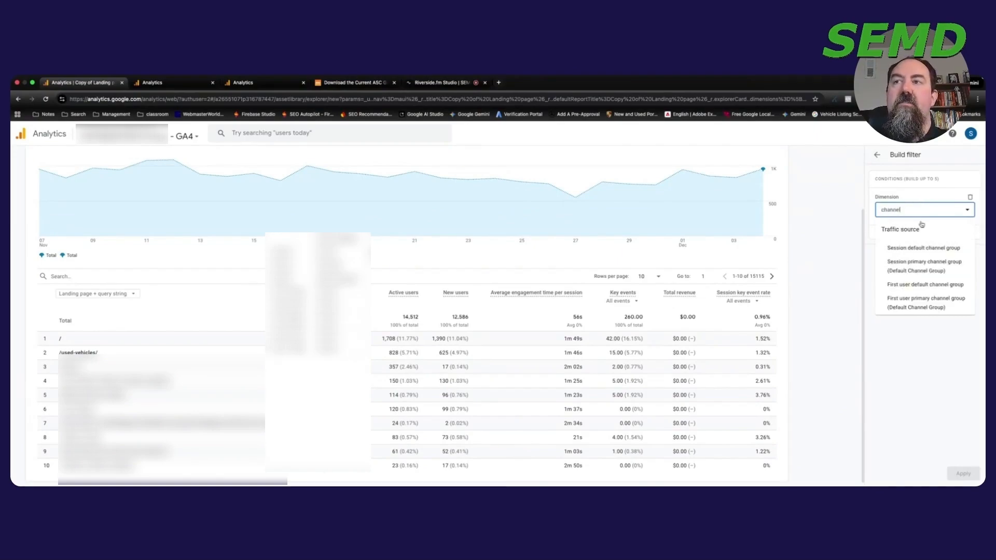
{"action": "left_click", "coordinate": [923, 248]}
{"action": "left_click", "coordinate": [922, 237]}
{"action": "left_click", "coordinate": [921, 256]}
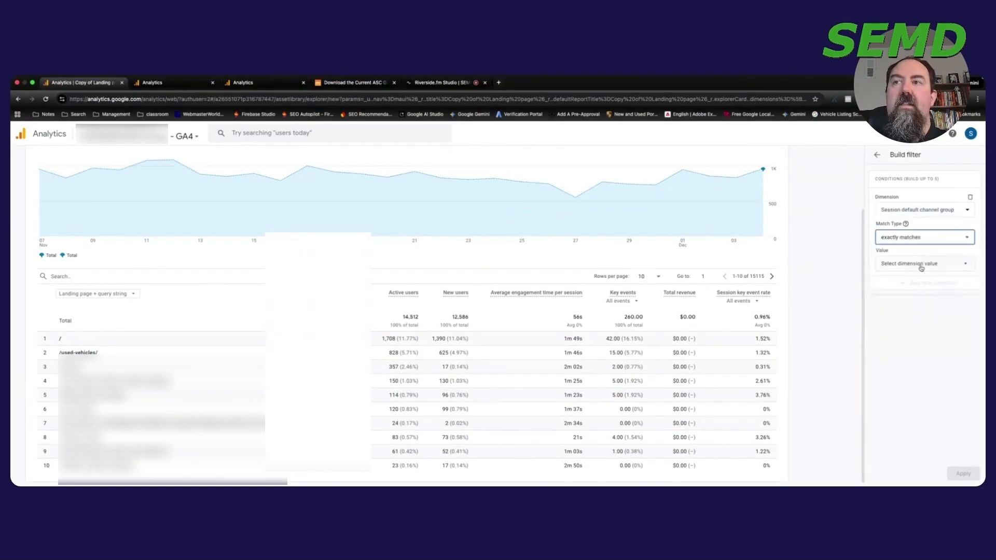
{"action": "left_click", "coordinate": [921, 265]}
{"action": "left_click", "coordinate": [889, 299]}
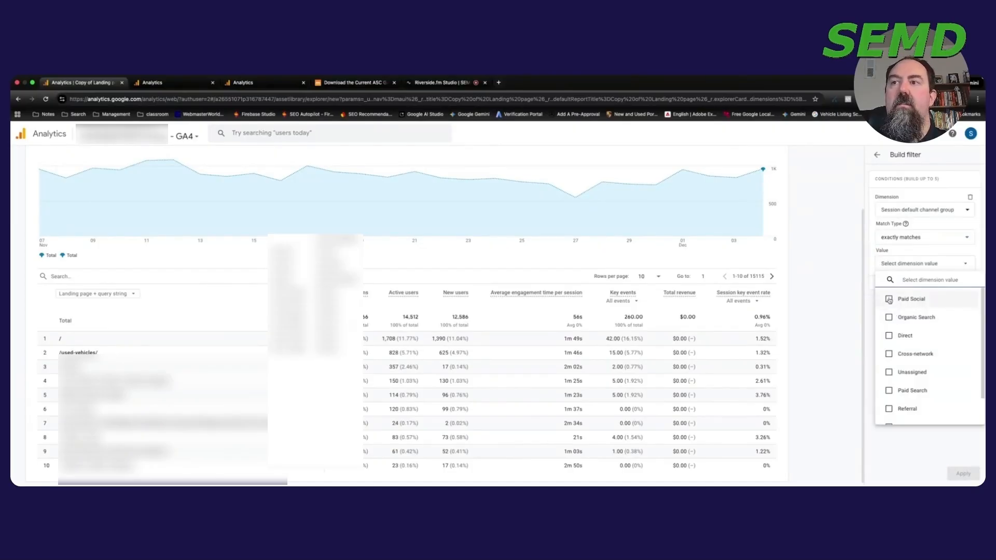
{"action": "left_click", "coordinate": [927, 445]}
{"action": "left_click", "coordinate": [962, 473]}
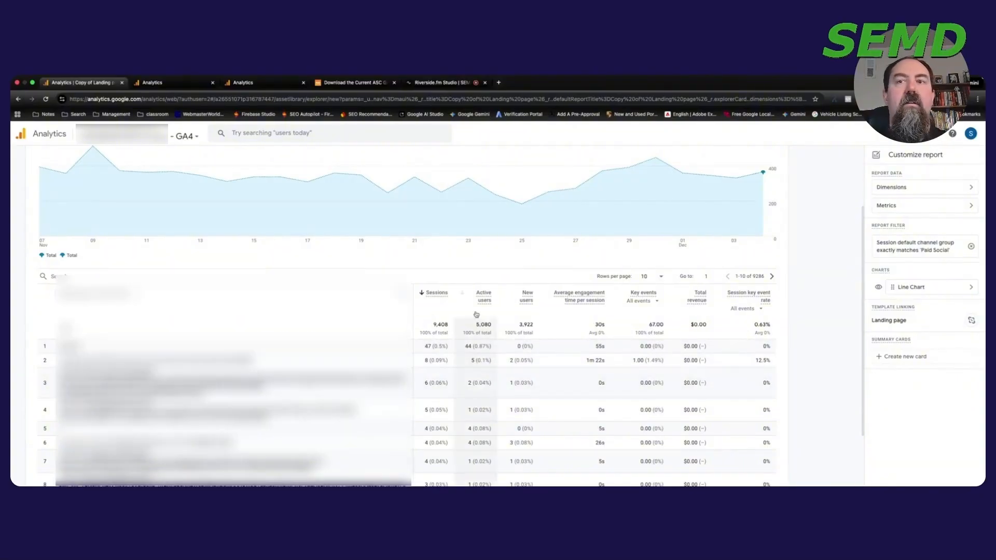
Remove Total revenue from the report's metrics and add User key event rate.
{"action": "scroll", "coordinate": [463, 256], "scroll_direction": "down", "scroll_amount": 2}
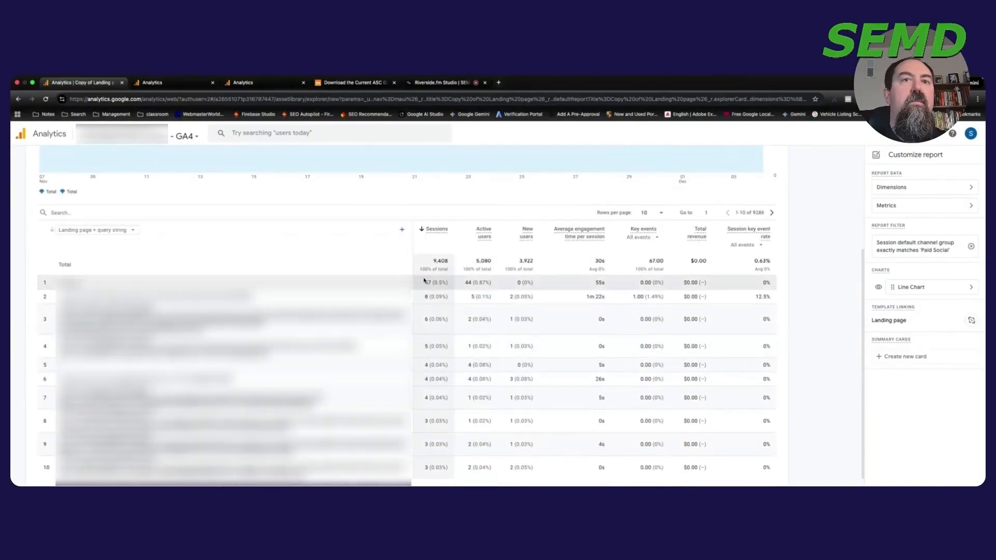
{"action": "scroll", "coordinate": [440, 322], "scroll_direction": "down", "scroll_amount": 1}
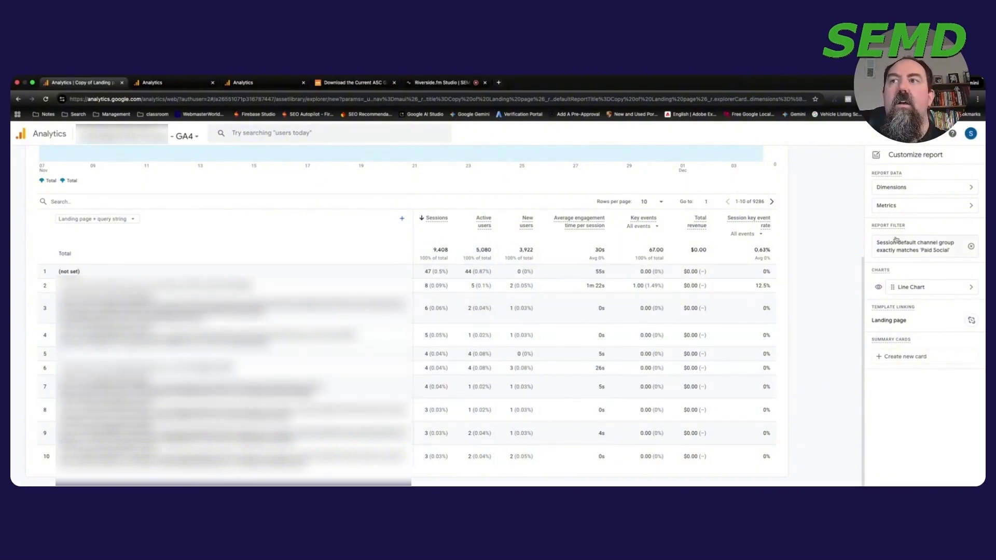
{"action": "left_click", "coordinate": [906, 206]}
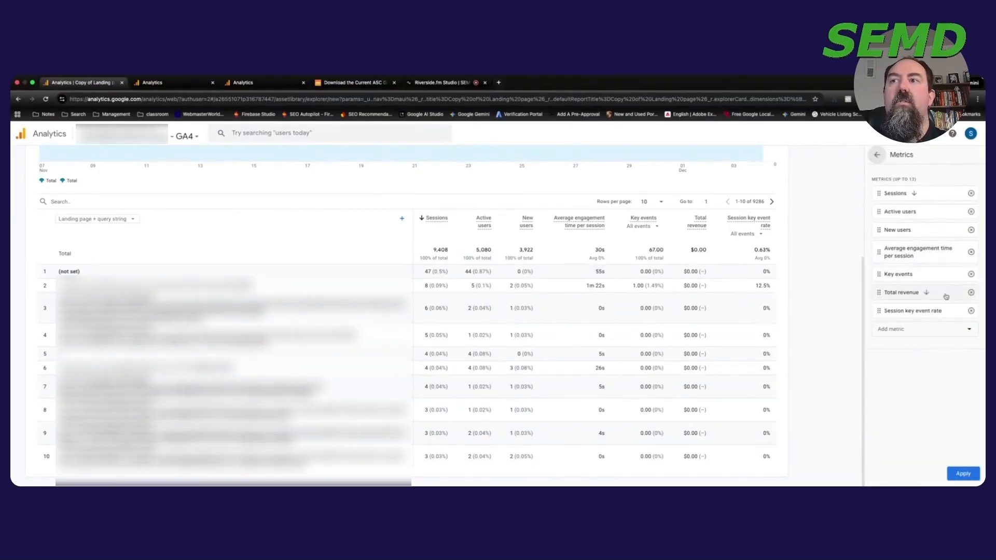
{"action": "left_click", "coordinate": [920, 311]}
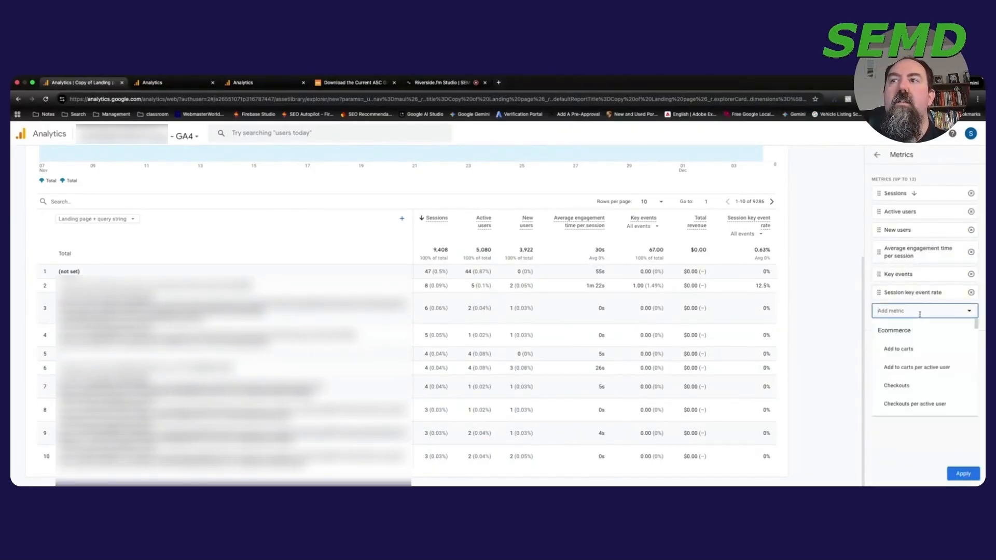
{"action": "type", "text": "key even"}
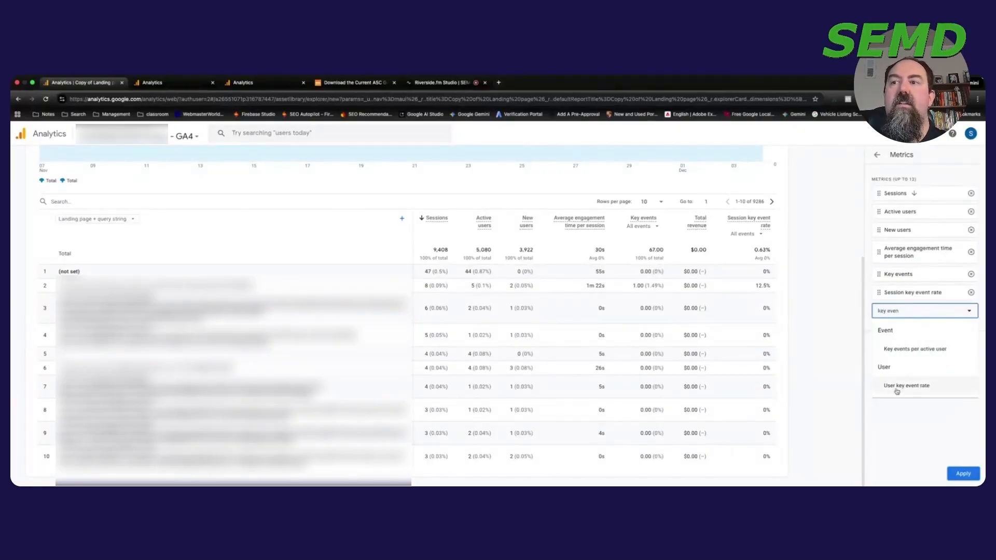
{"action": "left_click", "coordinate": [900, 385]}
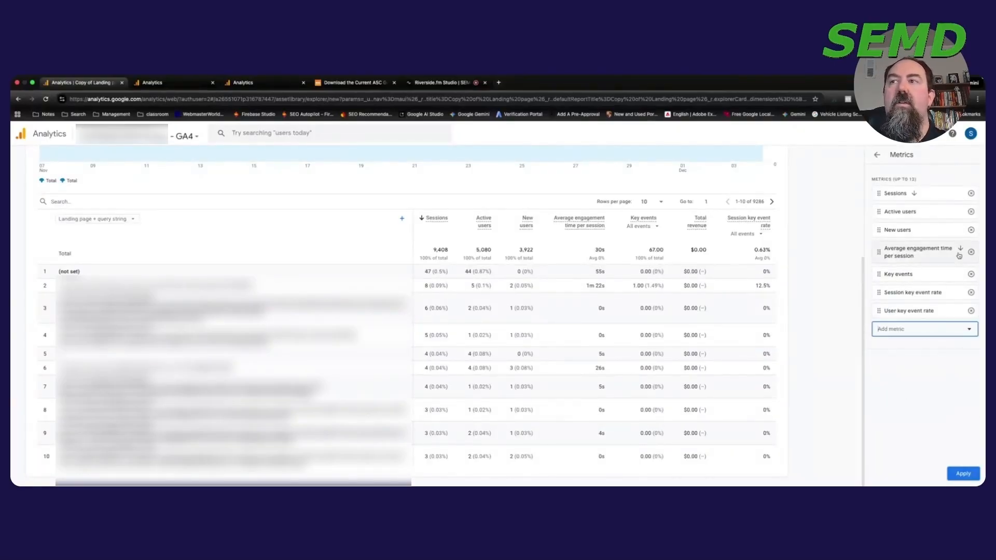
Replace the Average engagement time per session metric with Average session duration, placed directly above Key events, and apply the metric changes.
{"action": "left_click", "coordinate": [911, 328]}
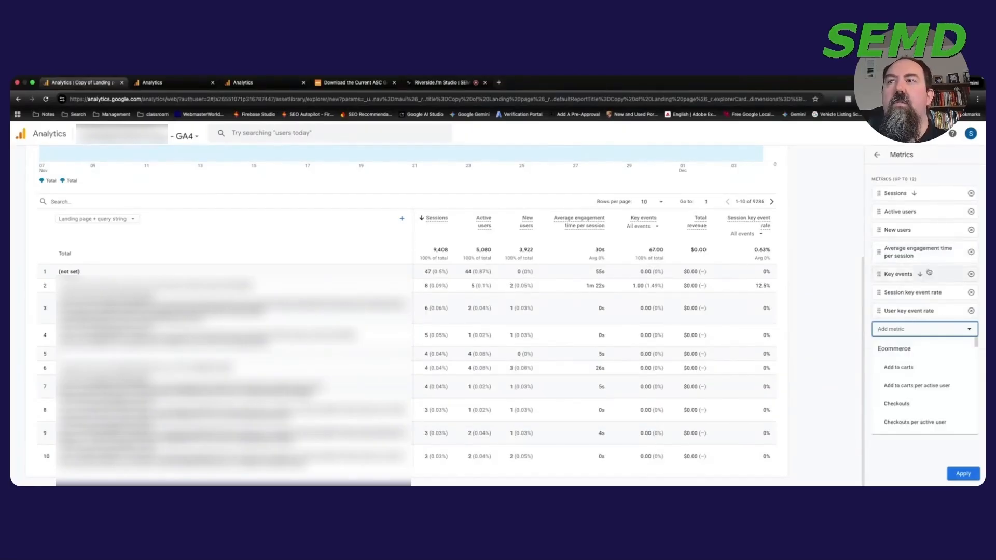
{"action": "type", "text": "duratio"}
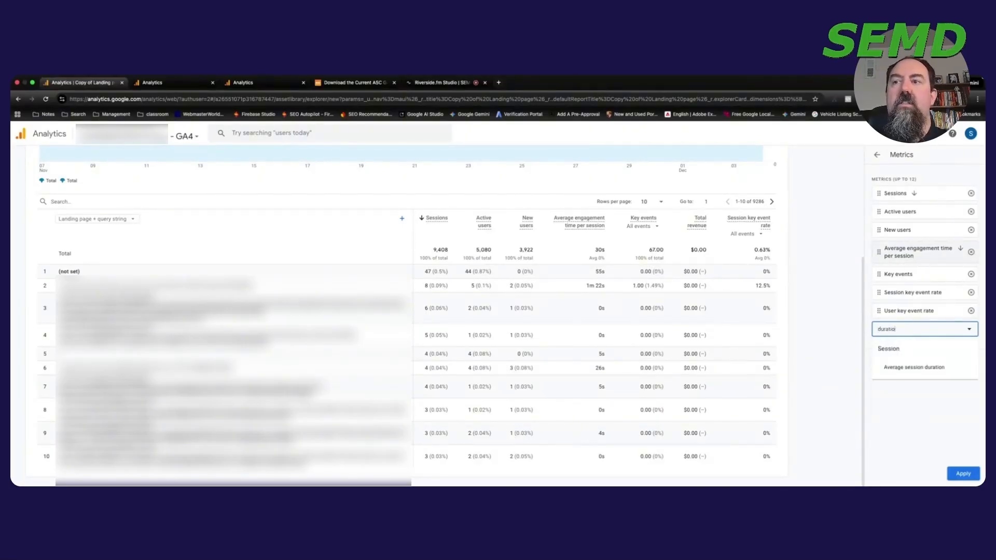
{"action": "type", "text": "n"}
{"action": "left_click", "coordinate": [911, 366]}
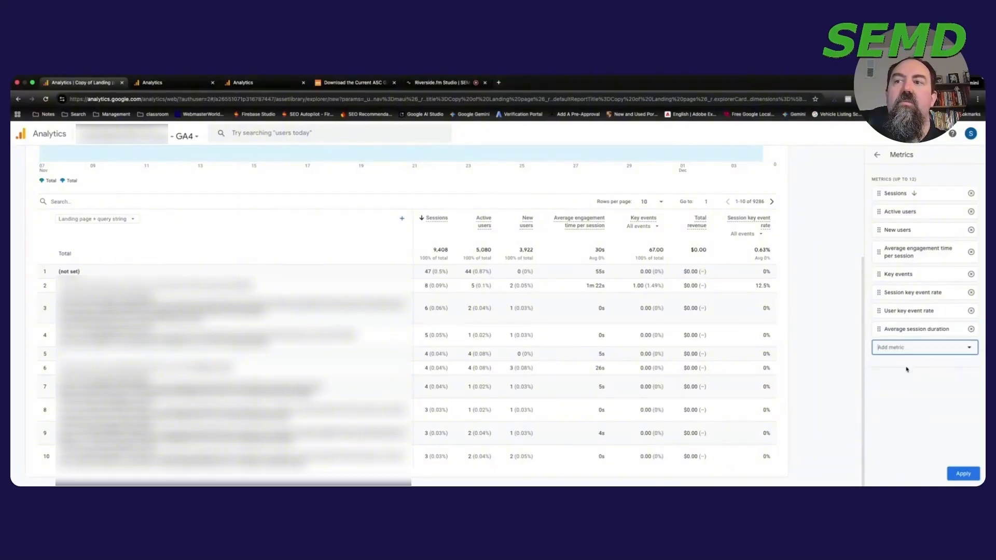
{"action": "left_click_drag", "start_coordinate": [878, 330], "coordinate": [906, 264]}
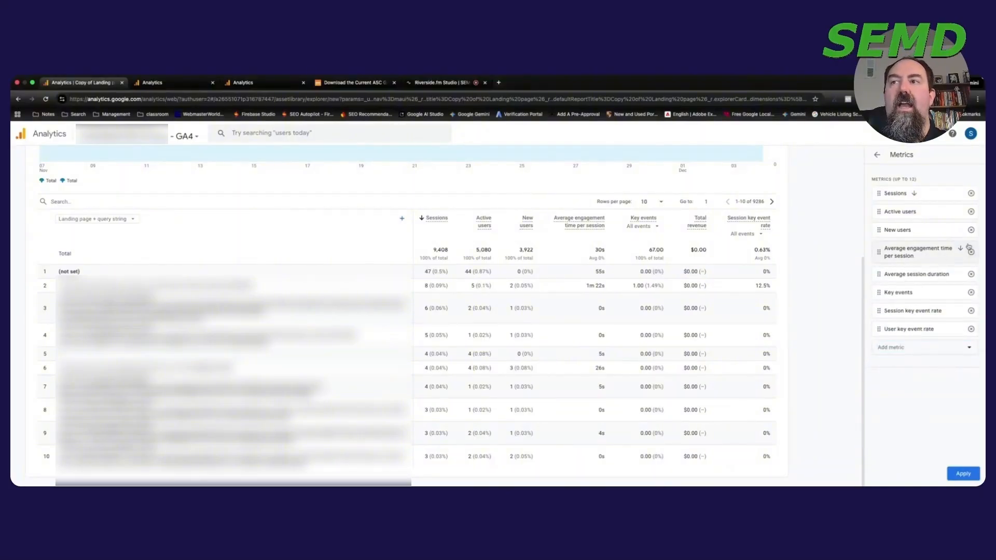
{"action": "left_click", "coordinate": [971, 252]}
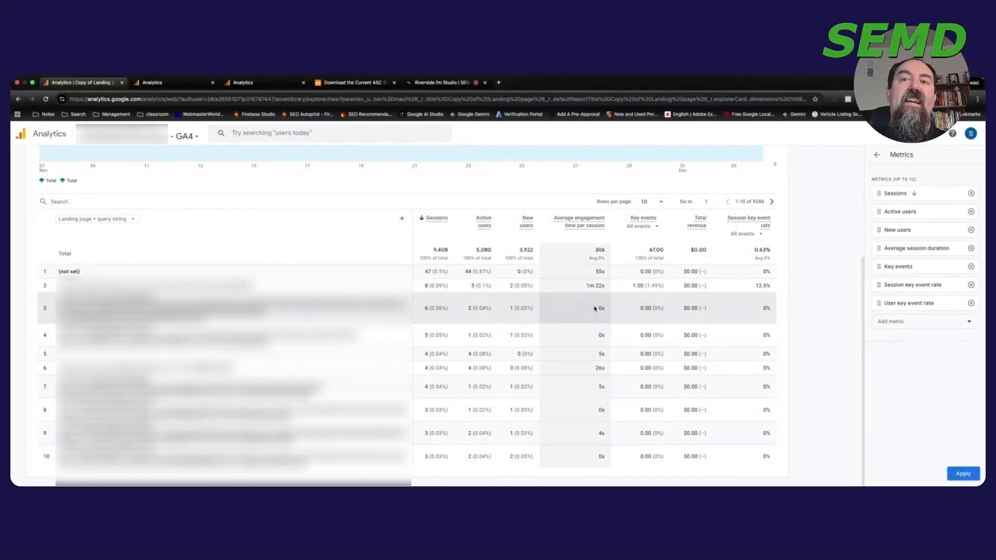
{"action": "left_click_drag", "start_coordinate": [595, 308], "coordinate": [605, 314]}
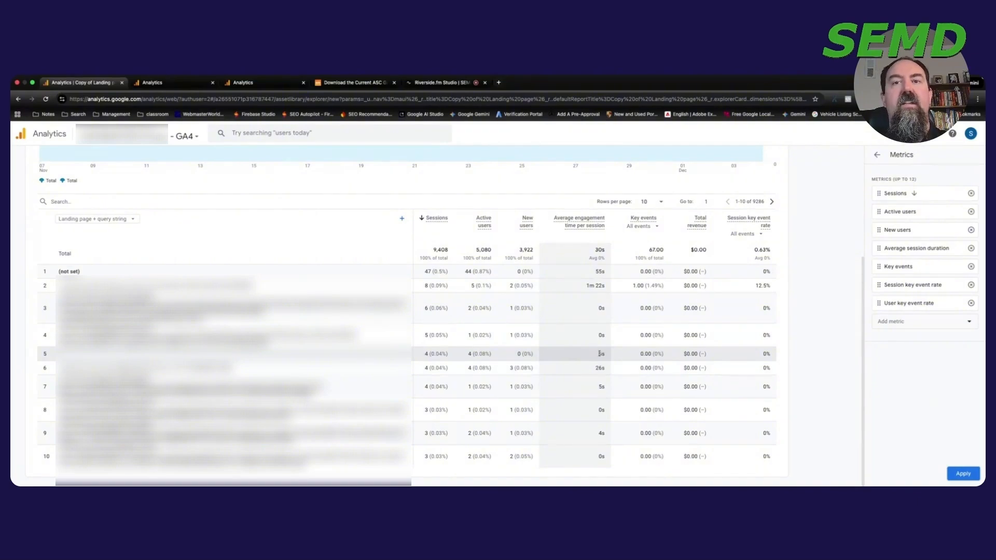
{"action": "double_click", "coordinate": [601, 308]}
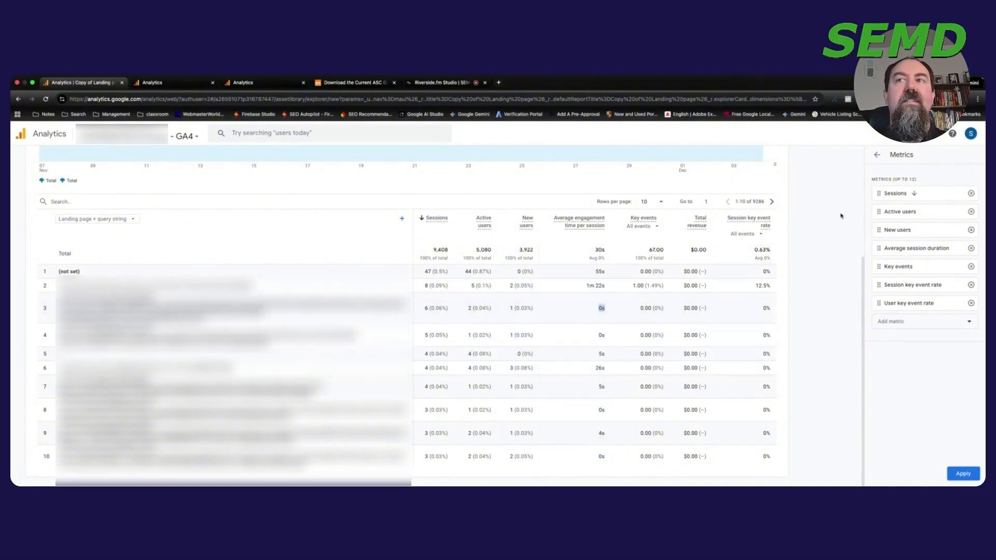
{"action": "left_click", "coordinate": [833, 255]}
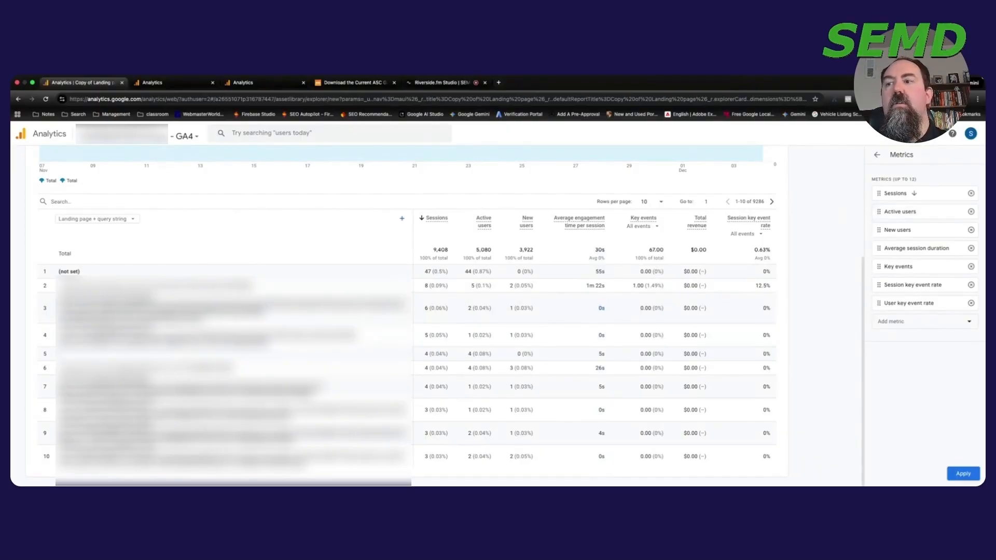
{"action": "left_click", "coordinate": [963, 474]}
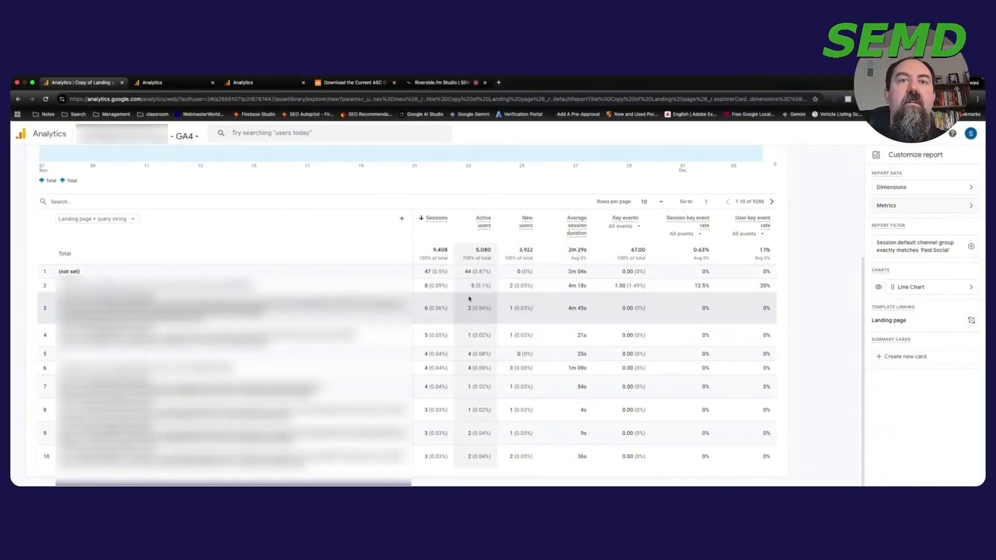
Show 50 rows per page and examine the landing pages' average session duration, key events and key event rates.
{"action": "left_click", "coordinate": [654, 201]}
{"action": "left_click", "coordinate": [645, 257]}
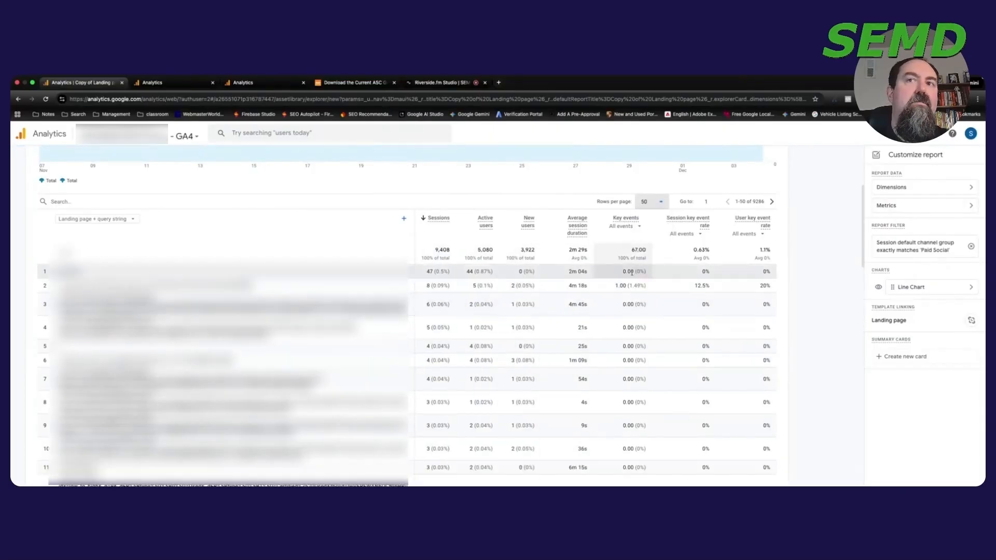
{"action": "scroll", "coordinate": [545, 313], "scroll_direction": "down", "scroll_amount": 1}
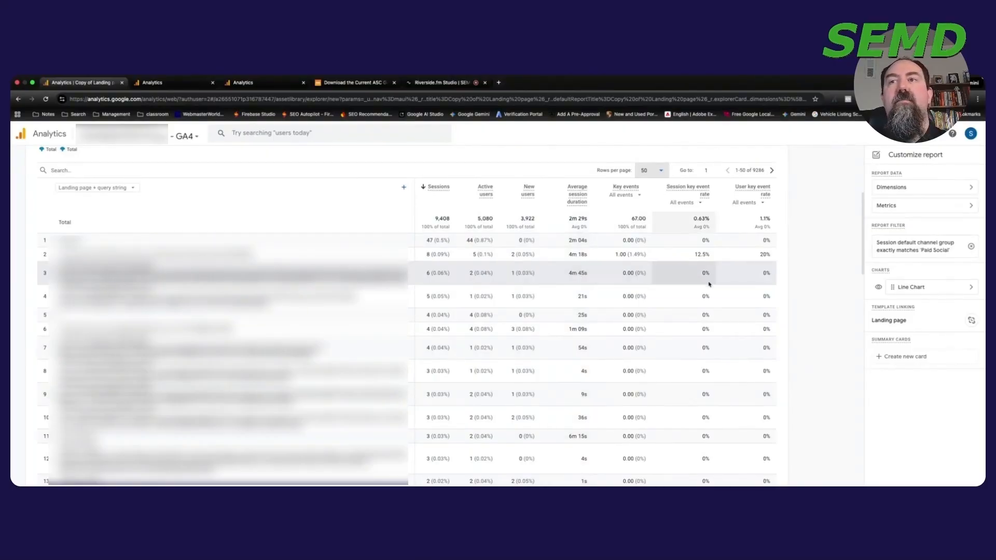
{"action": "scroll", "coordinate": [756, 276], "scroll_direction": "down", "scroll_amount": 1}
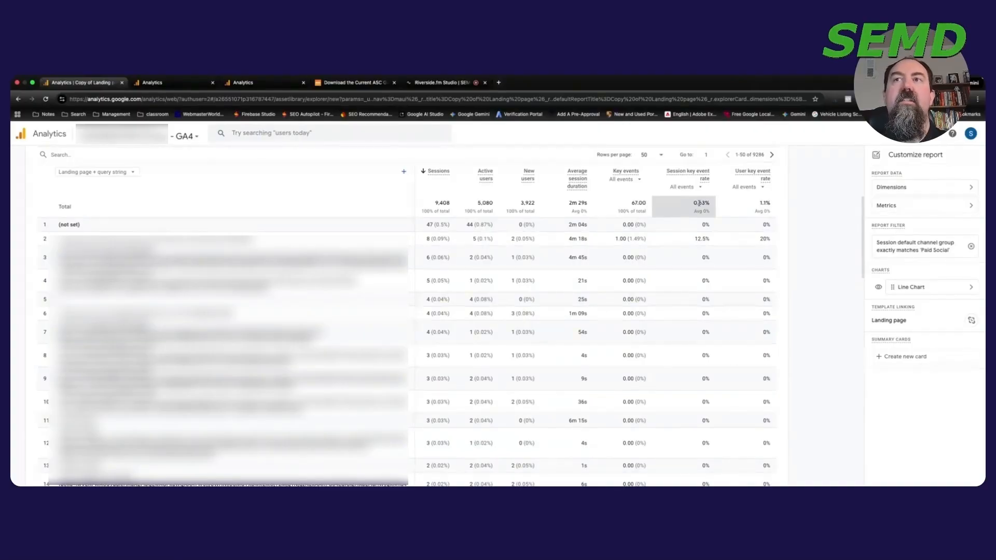
{"action": "left_click", "coordinate": [753, 204]}
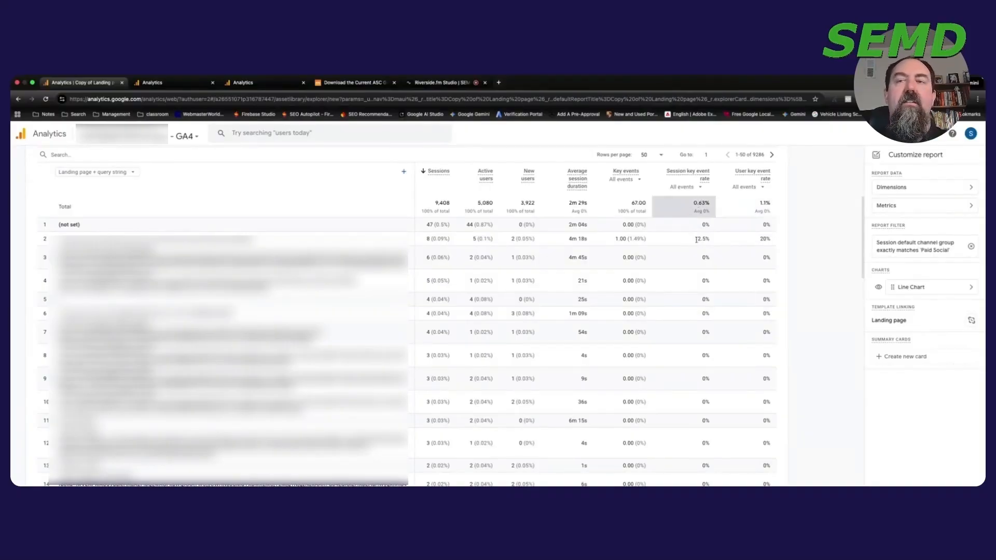
{"action": "scroll", "coordinate": [689, 236], "scroll_direction": "down", "scroll_amount": 1}
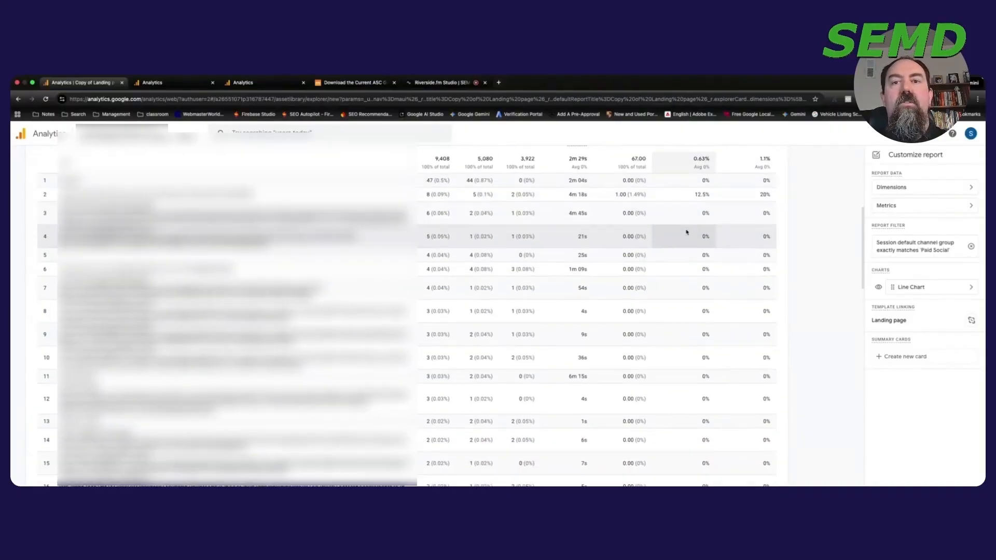
{"action": "scroll", "coordinate": [686, 232], "scroll_direction": "down", "scroll_amount": 1}
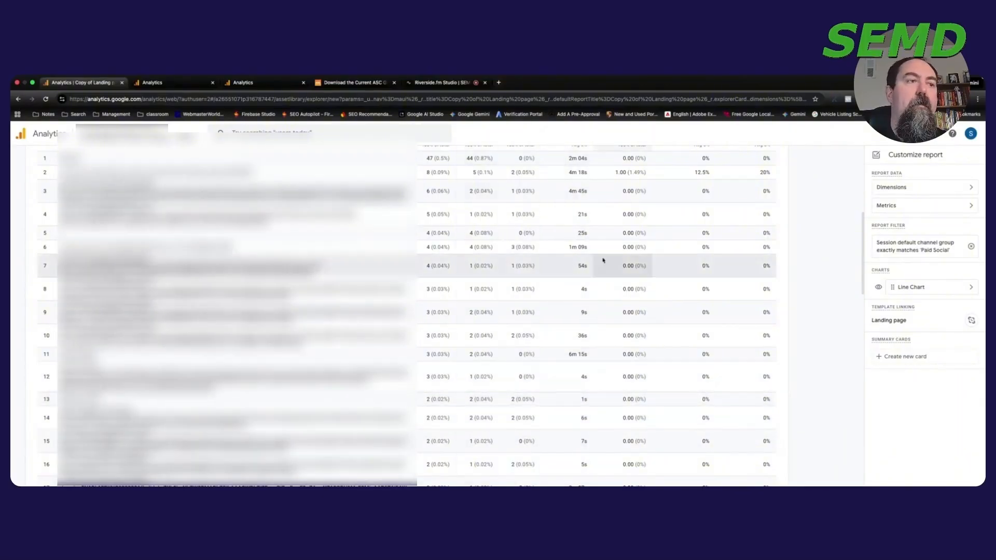
{"action": "scroll", "coordinate": [604, 332], "scroll_direction": "down", "scroll_amount": 2}
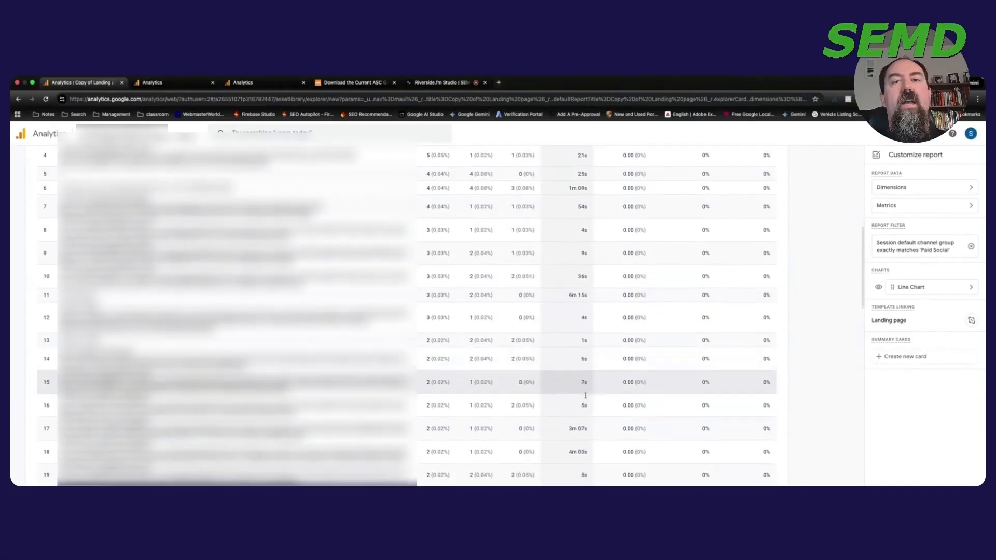
{"action": "scroll", "coordinate": [576, 373], "scroll_direction": "down", "scroll_amount": 4}
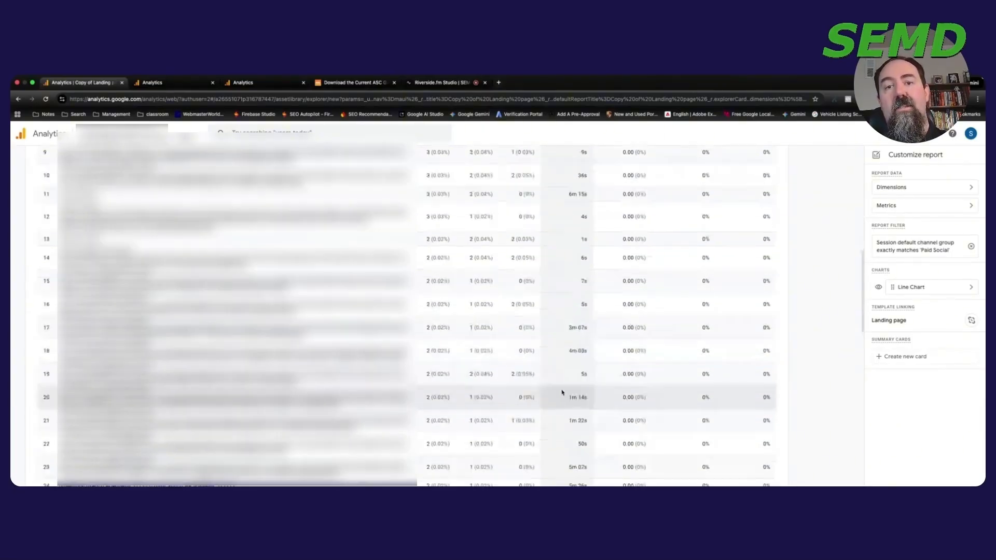
{"action": "scroll", "coordinate": [565, 394], "scroll_direction": "down", "scroll_amount": 4}
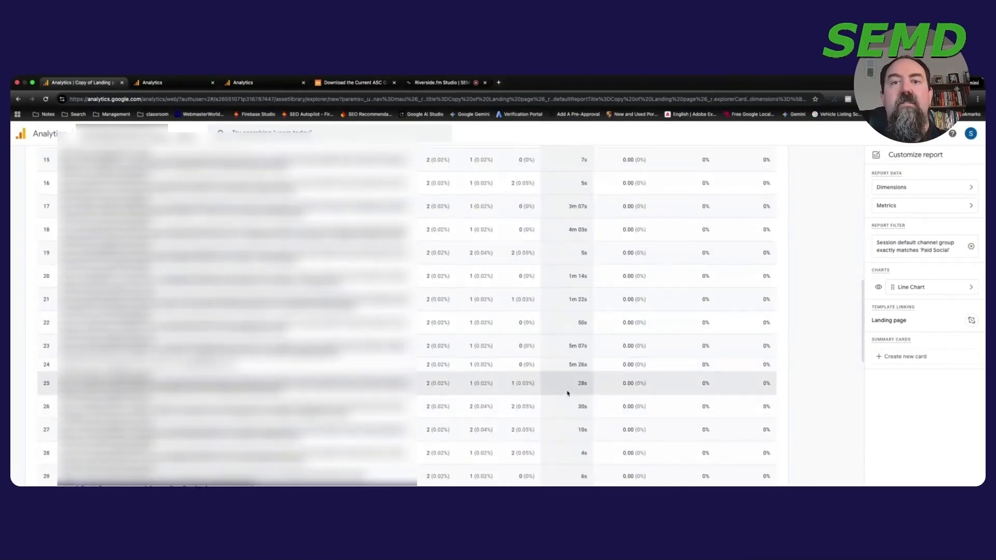
{"action": "scroll", "coordinate": [569, 397], "scroll_direction": "down", "scroll_amount": 3}
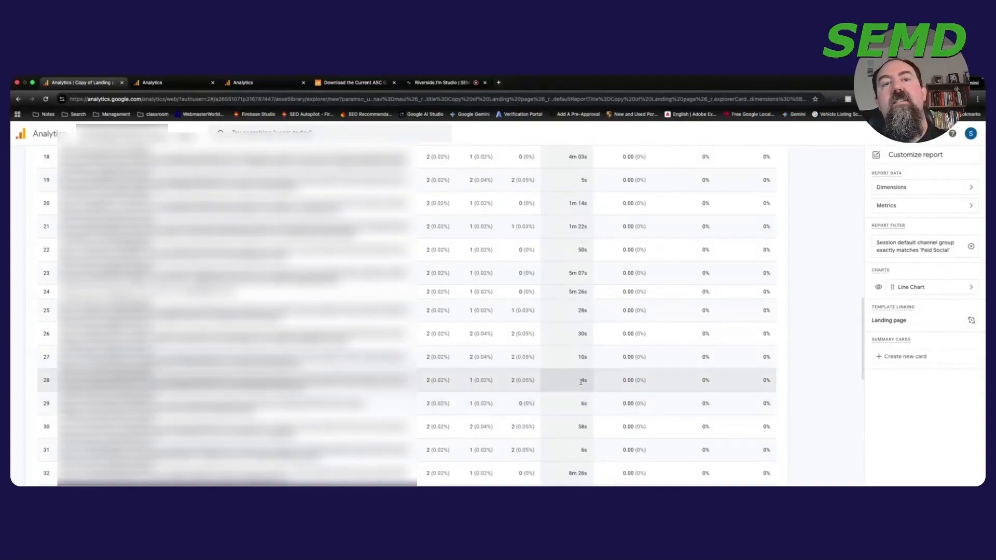
{"action": "scroll", "coordinate": [581, 382], "scroll_direction": "down", "scroll_amount": 2}
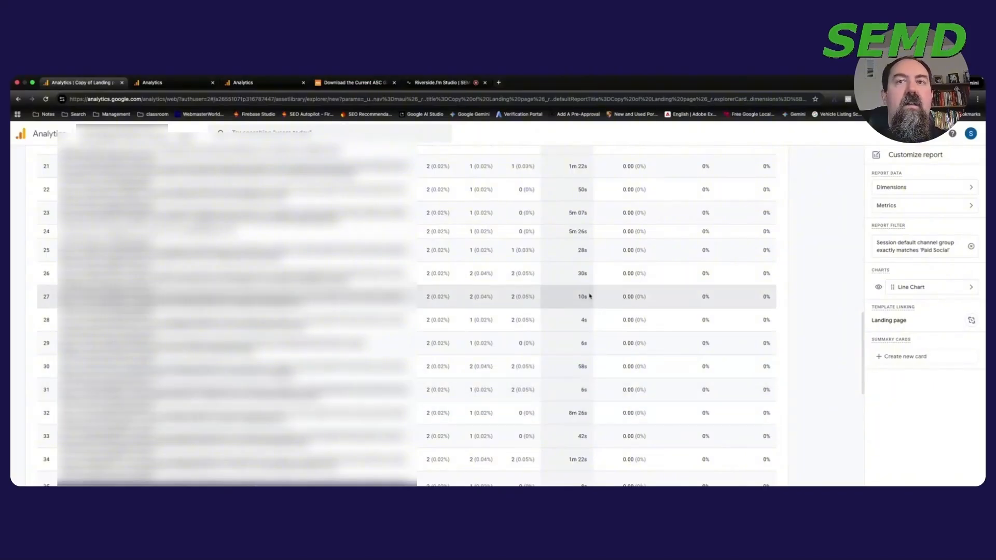
Sort the landing page table by Key events and limit that column to the asc_form_submission event.
{"action": "scroll", "coordinate": [589, 295], "scroll_direction": "up", "scroll_amount": 4}
{"action": "scroll", "coordinate": [580, 301], "scroll_direction": "up", "scroll_amount": 15}
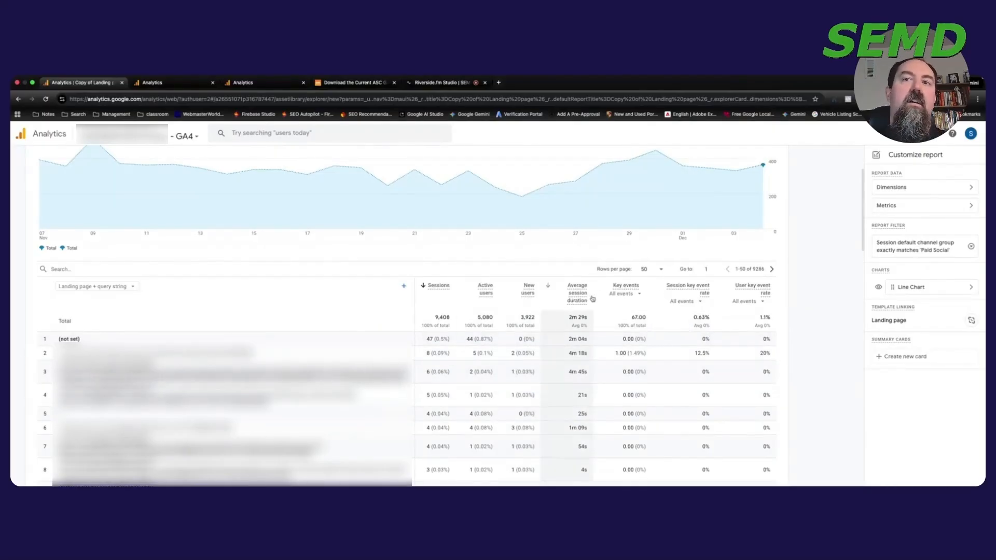
{"action": "left_click", "coordinate": [602, 290]}
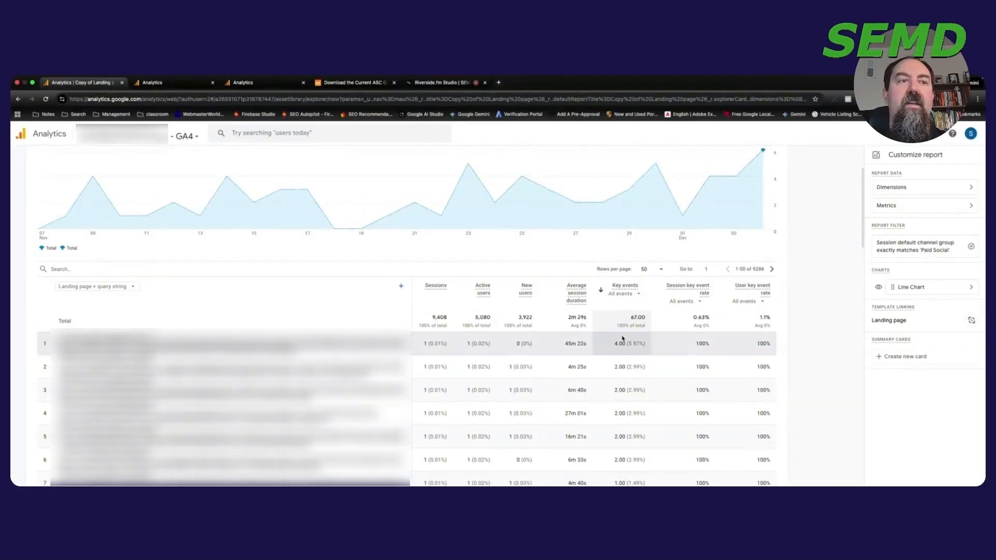
{"action": "left_click", "coordinate": [636, 295]}
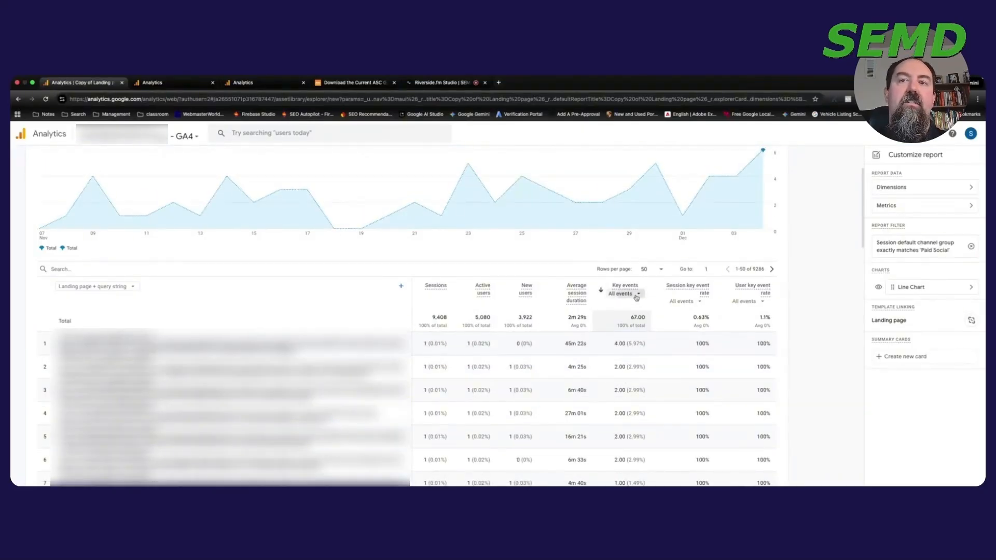
{"action": "left_click", "coordinate": [649, 341]}
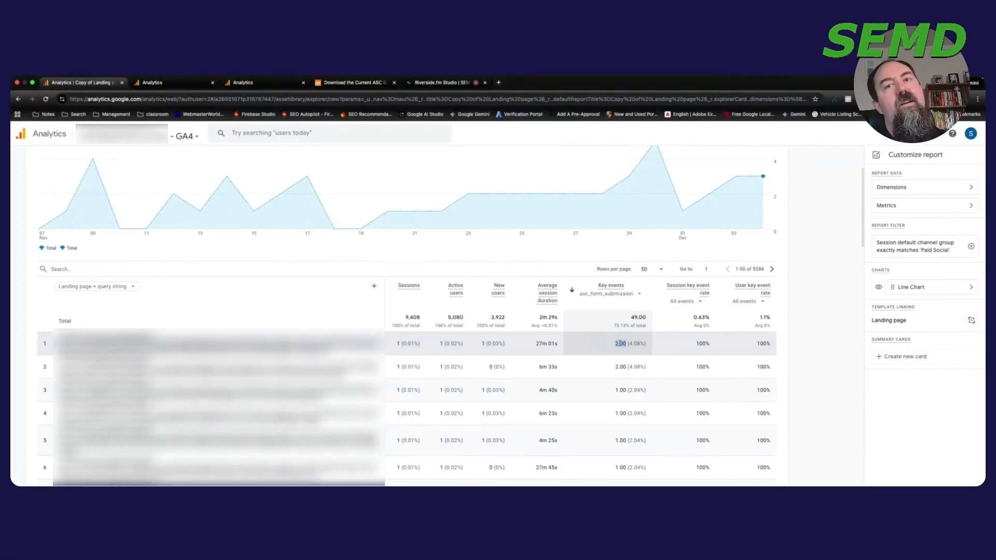
{"action": "left_click", "coordinate": [616, 355]}
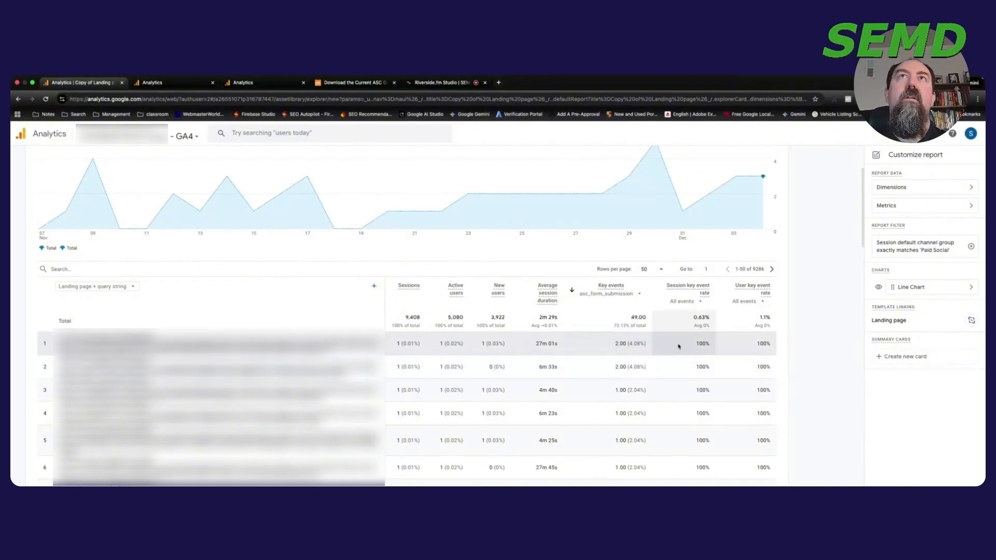
Save the customized landing page report as a new report named Paid Social Landing Page Engagement.
{"action": "scroll", "coordinate": [705, 343], "scroll_direction": "up", "scroll_amount": 2}
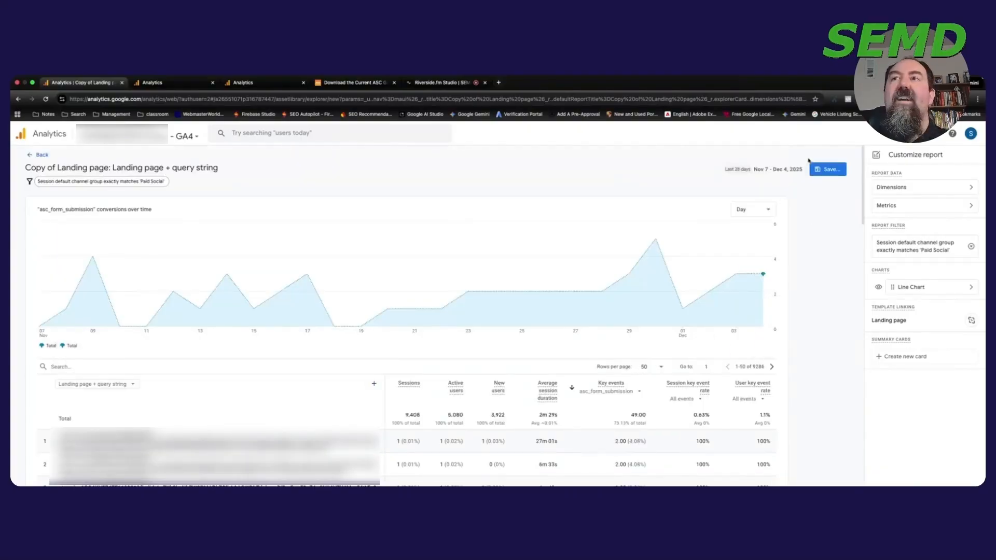
{"action": "left_click", "coordinate": [826, 169]}
{"action": "type", "text": "Paid"}
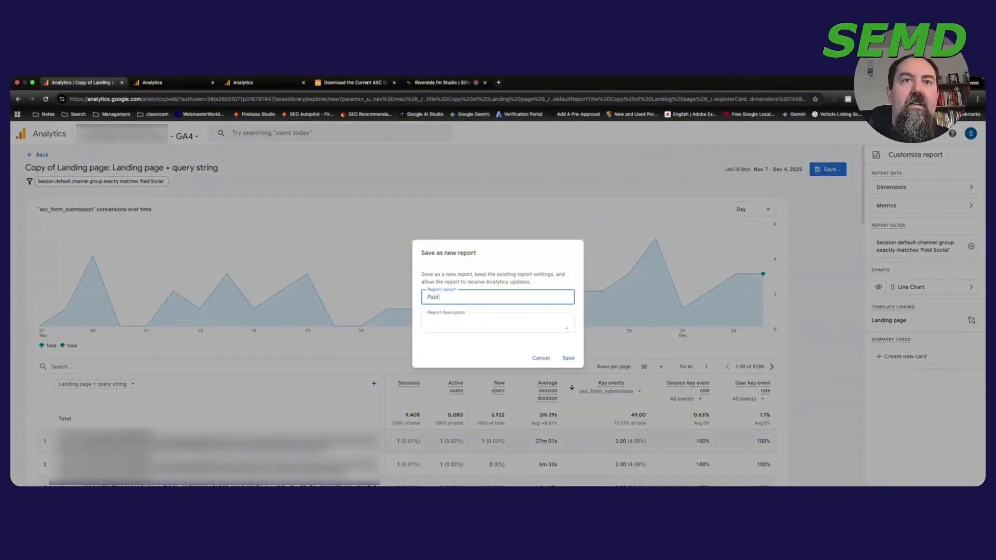
{"action": "type", "text": " Social Landing Page Engage"}
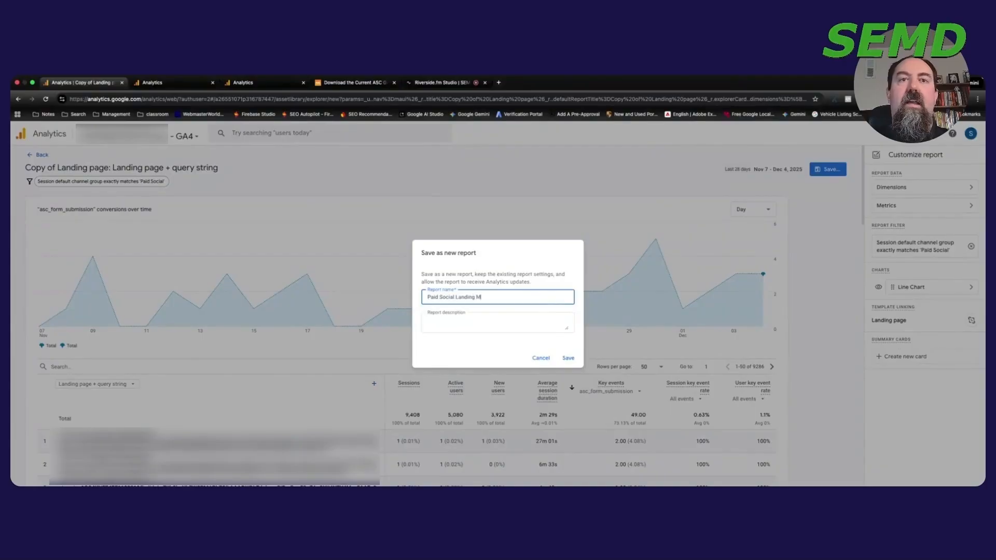
{"action": "type", "text": "ment"}
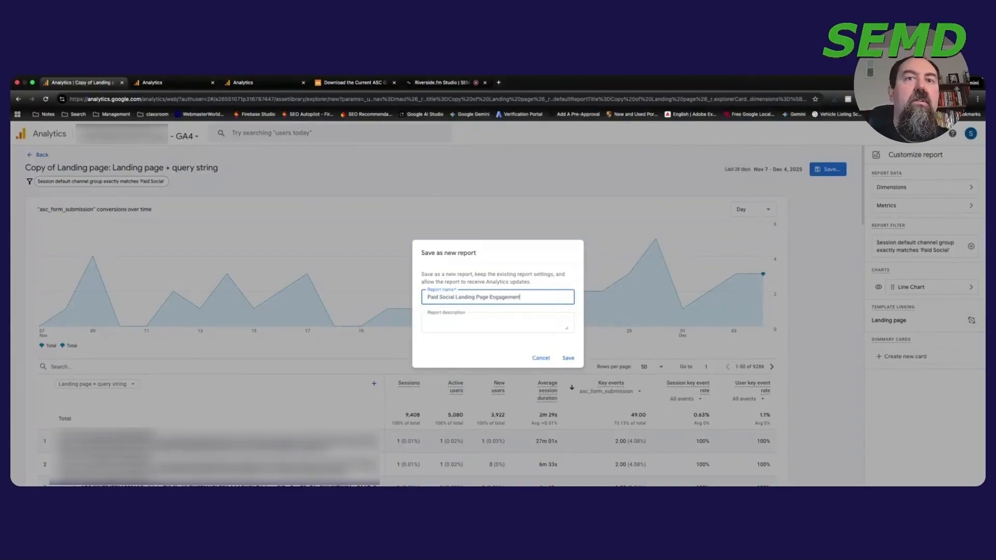
{"action": "left_click", "coordinate": [568, 358]}
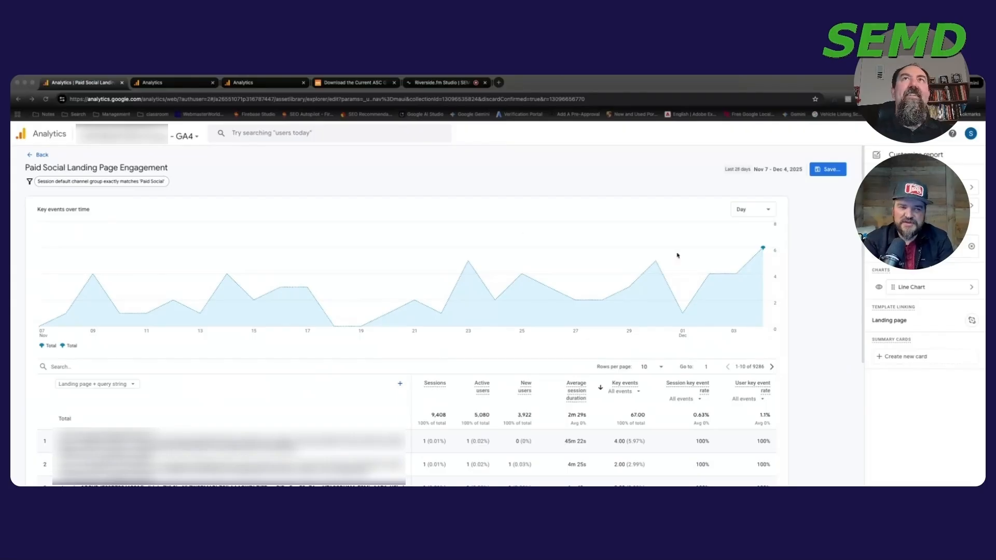
Add the Paid Social Landing Page Engagement report to the Automotive collection's Traffic topic and save the changes to the current collection.
{"action": "left_click", "coordinate": [39, 155]}
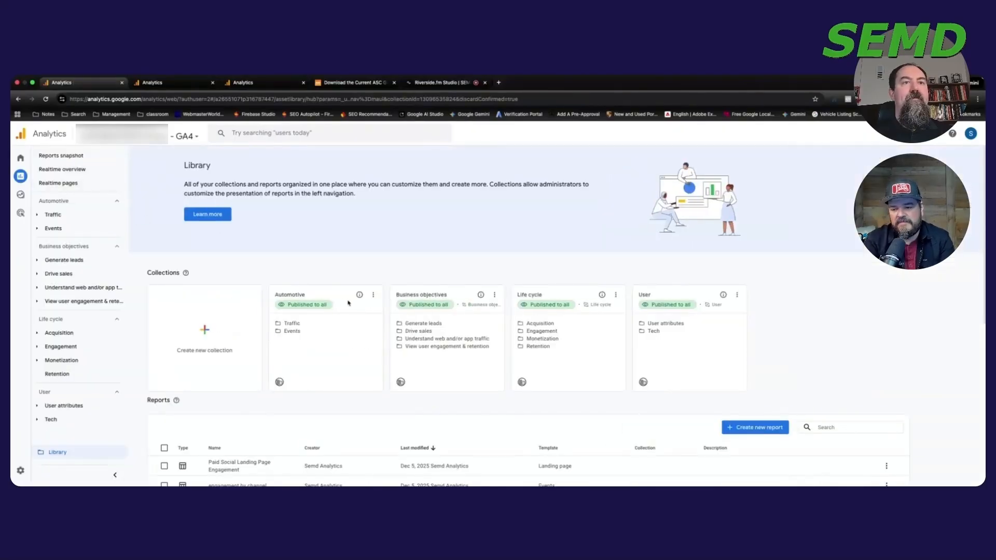
{"action": "left_click", "coordinate": [373, 295]}
{"action": "left_click", "coordinate": [391, 331]}
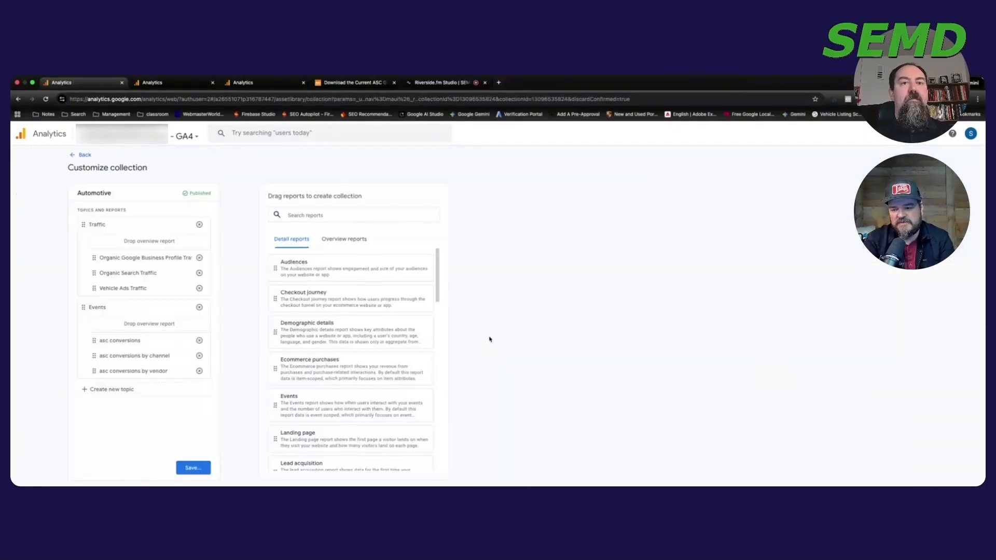
{"action": "left_click", "coordinate": [325, 215]}
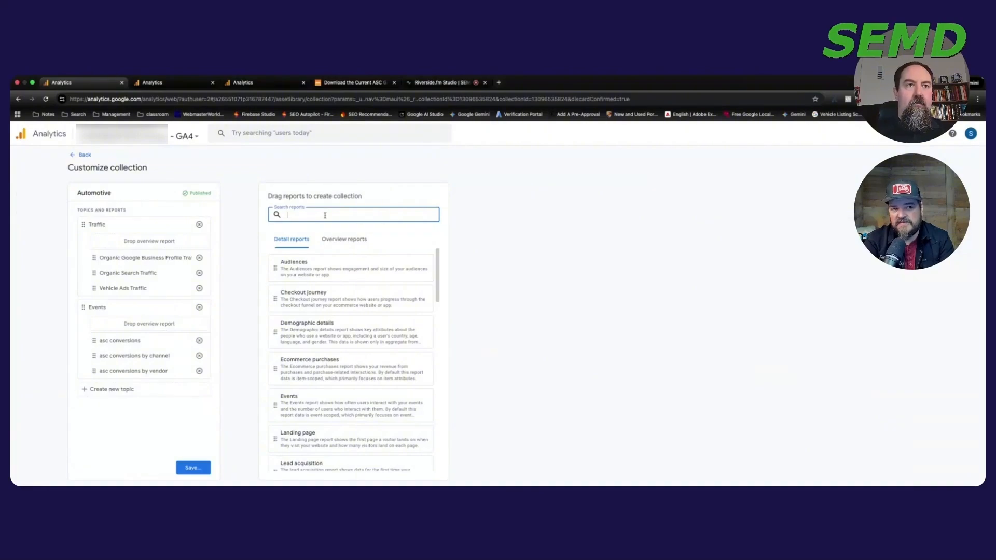
{"action": "type", "text": "paid"}
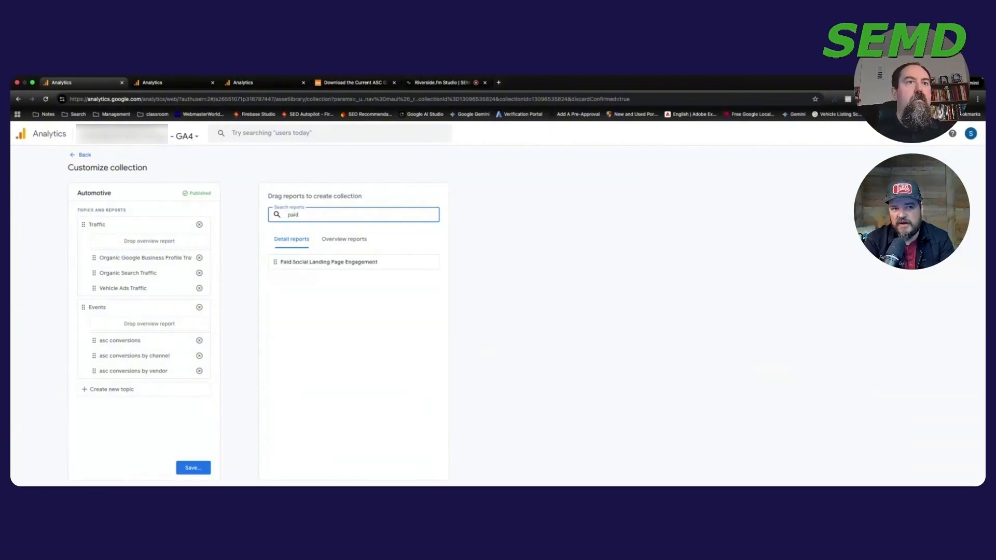
{"action": "left_click_drag", "start_coordinate": [280, 263], "coordinate": [96, 305]}
{"action": "left_click", "coordinate": [199, 469]}
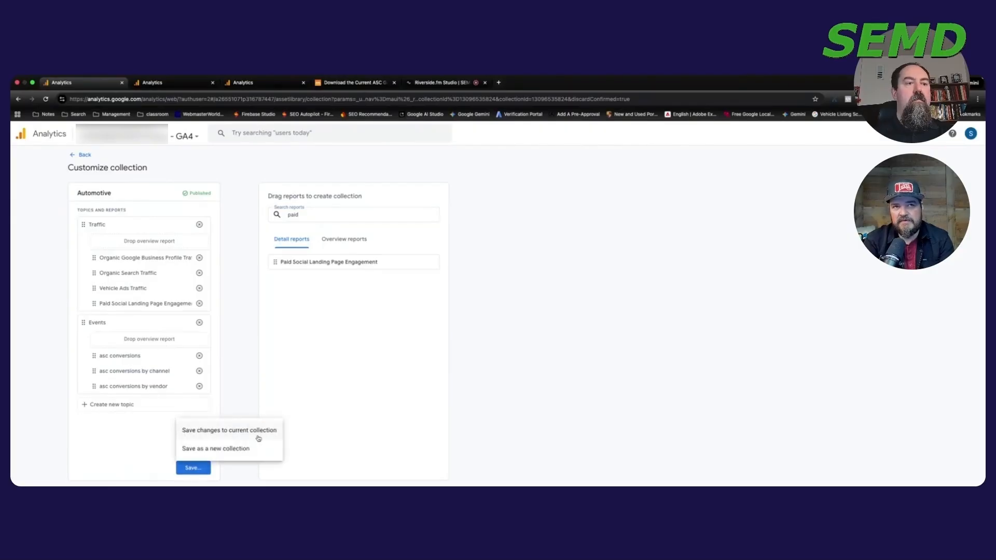
{"action": "left_click", "coordinate": [253, 437]}
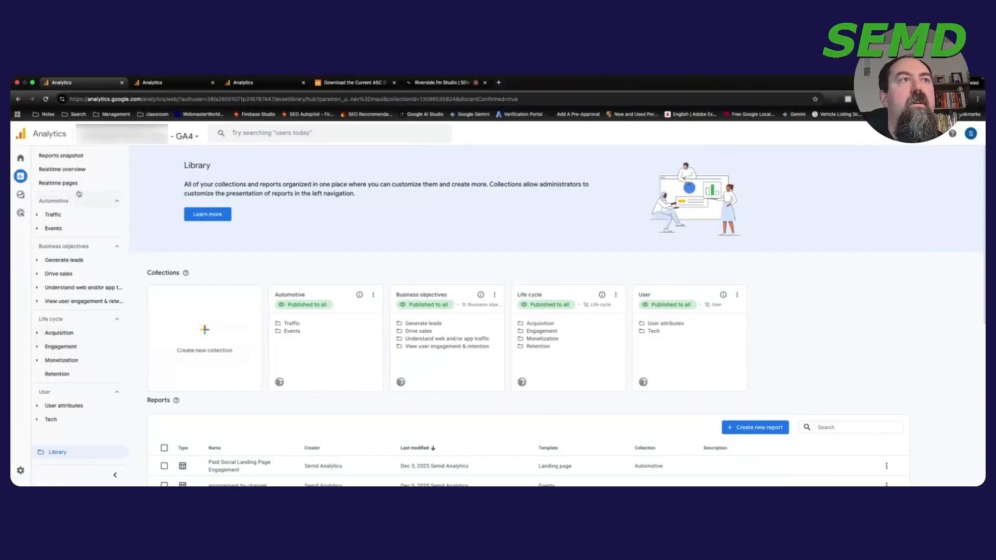
Open the property's audience settings, view the page_type item audience's report, and return to the audience list.
{"action": "left_click", "coordinate": [21, 471]}
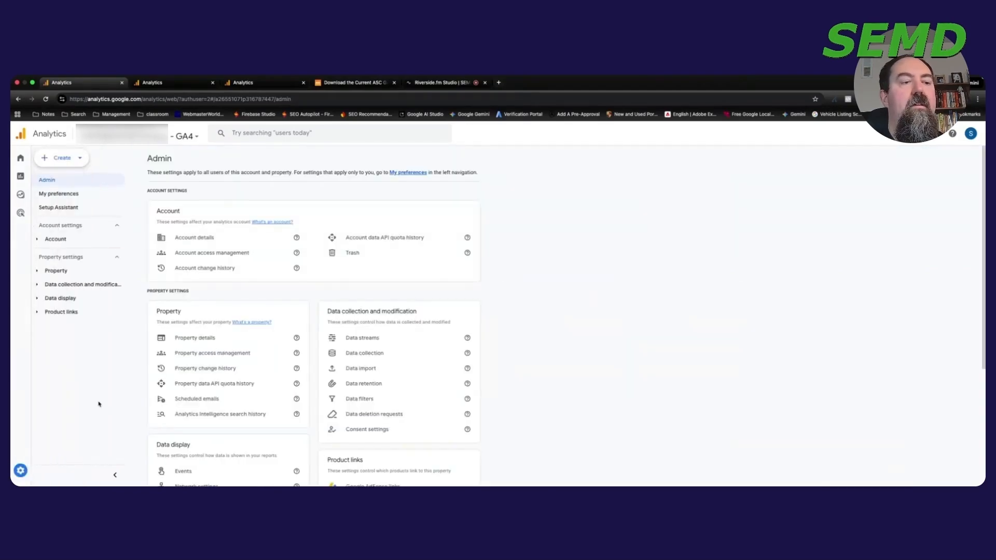
{"action": "scroll", "coordinate": [274, 365], "scroll_direction": "down", "scroll_amount": 1}
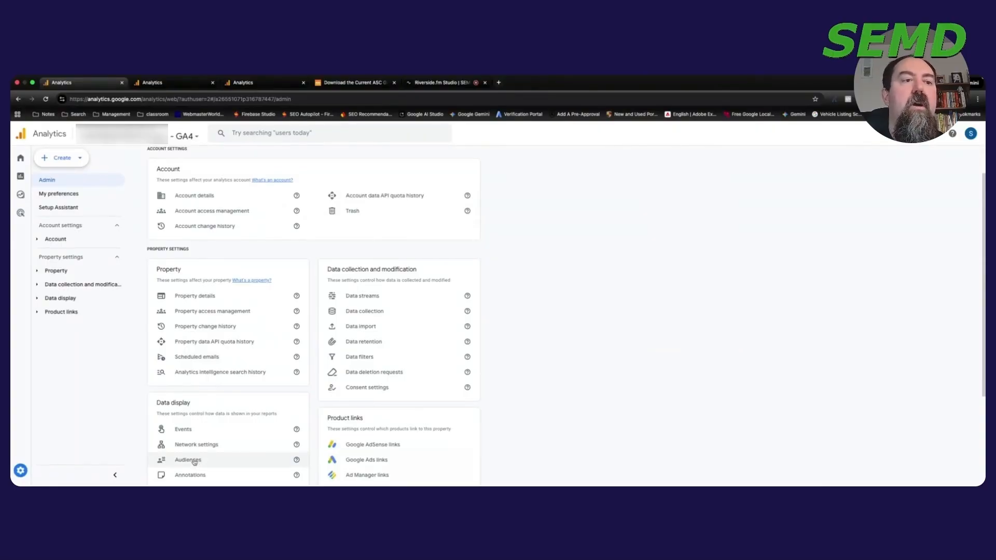
{"action": "left_click", "coordinate": [188, 460]}
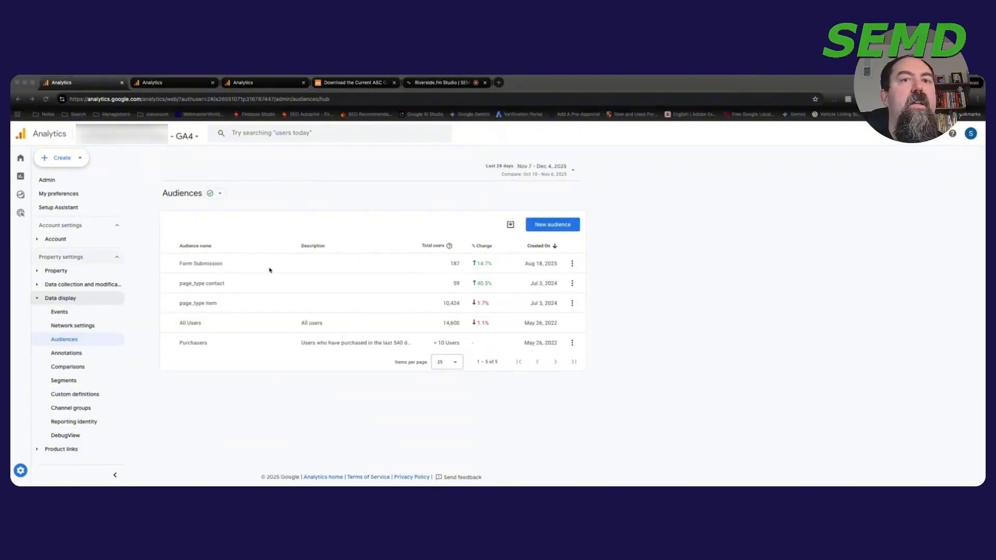
{"action": "left_click", "coordinate": [205, 303]}
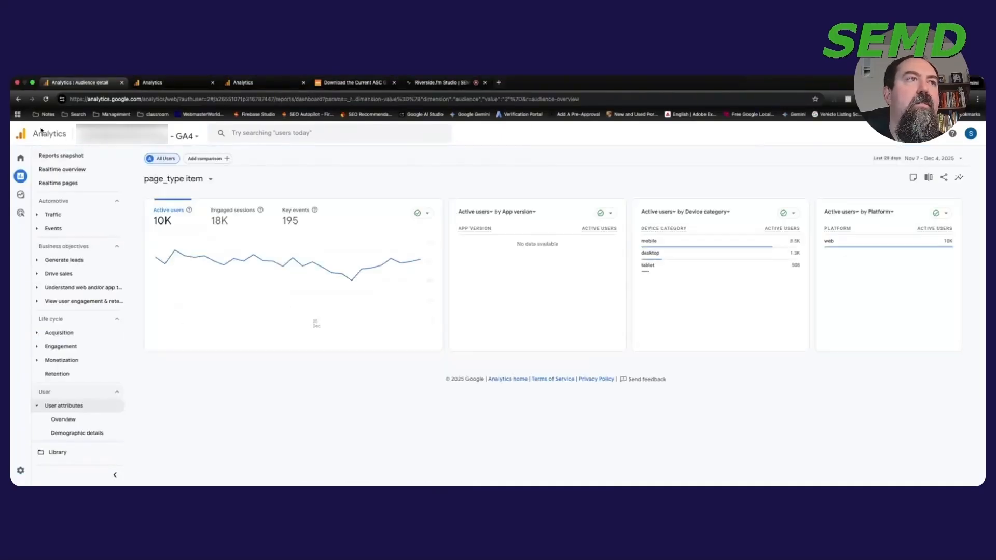
{"action": "left_click", "coordinate": [18, 99]}
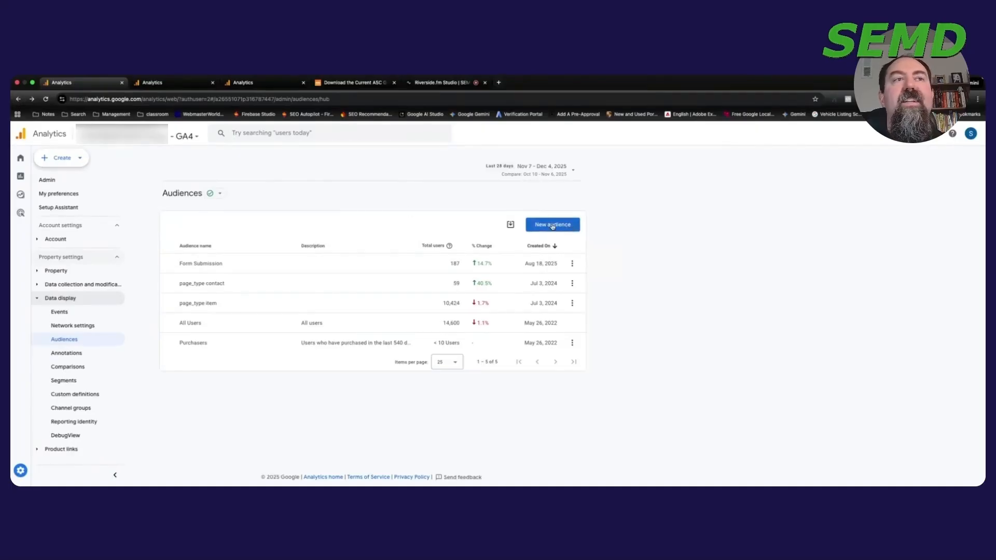
Start a new custom audience and choose Event name as the dimension of its first include condition.
{"action": "left_click", "coordinate": [553, 226]}
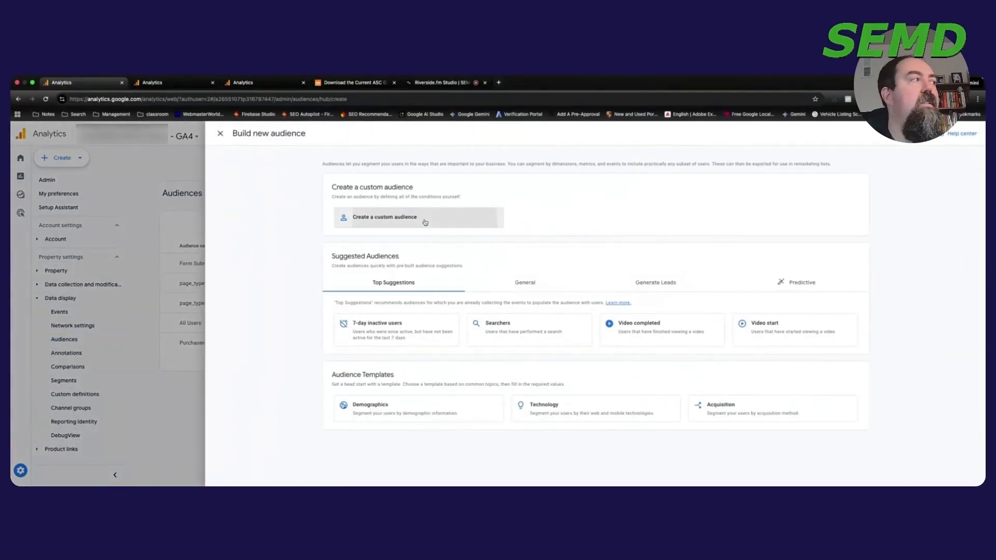
{"action": "left_click", "coordinate": [425, 222]}
{"action": "left_click", "coordinate": [300, 225]}
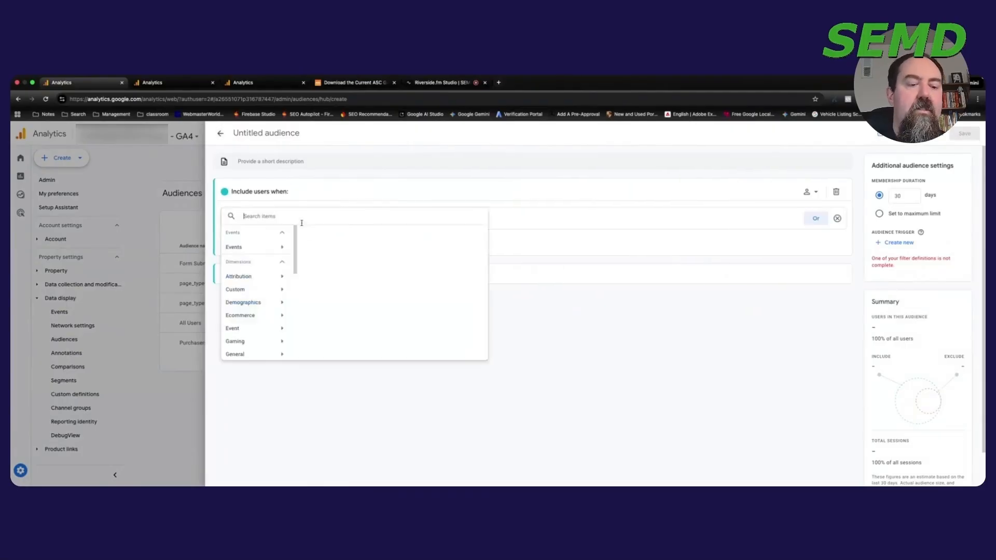
{"action": "type", "text": "event"}
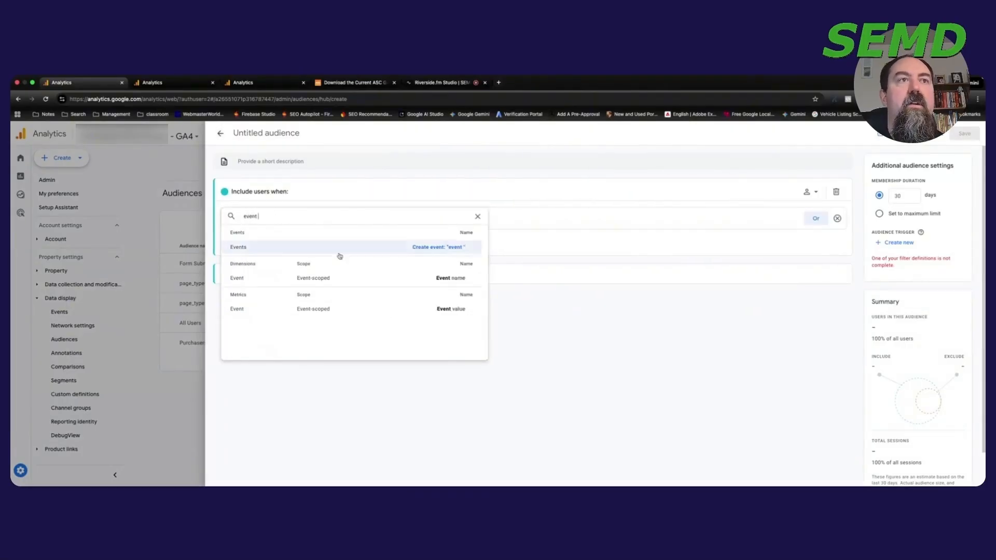
{"action": "left_click", "coordinate": [407, 280]}
Set the Event name condition to exactly match asc_media_interaction at any point in time and apply it.
{"action": "left_click", "coordinate": [396, 217]}
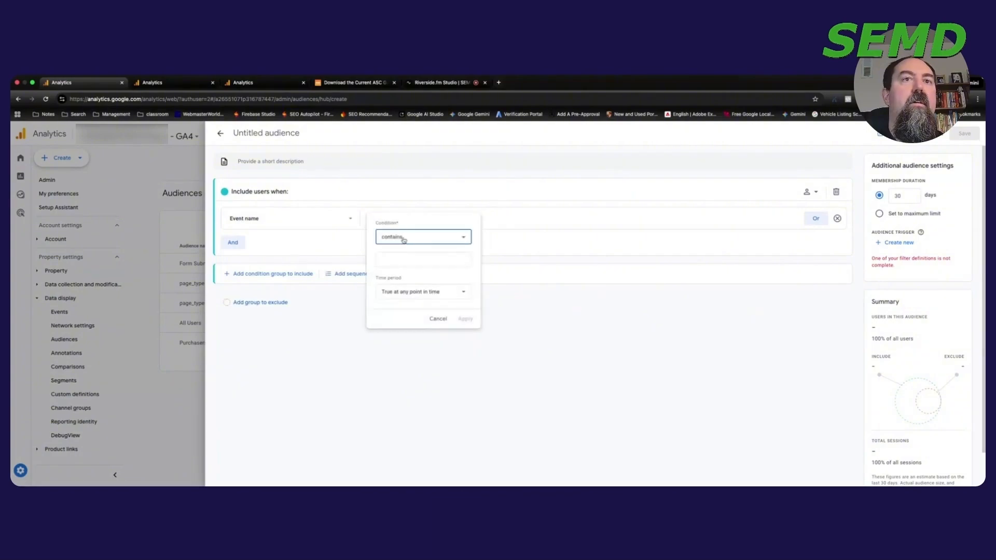
{"action": "left_click", "coordinate": [407, 239]}
{"action": "left_click", "coordinate": [409, 259]}
{"action": "left_click", "coordinate": [413, 238]}
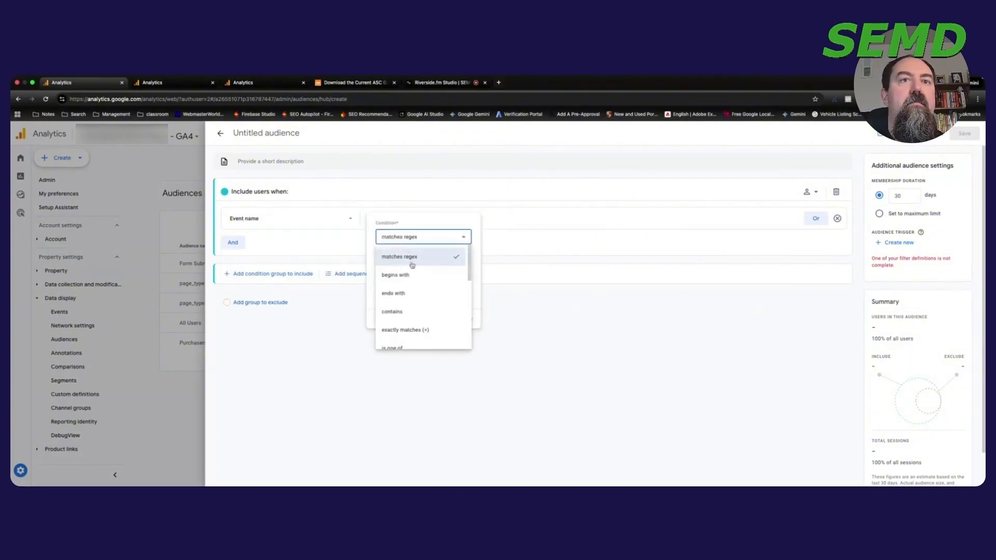
{"action": "left_click", "coordinate": [438, 327]}
{"action": "left_click", "coordinate": [421, 266]}
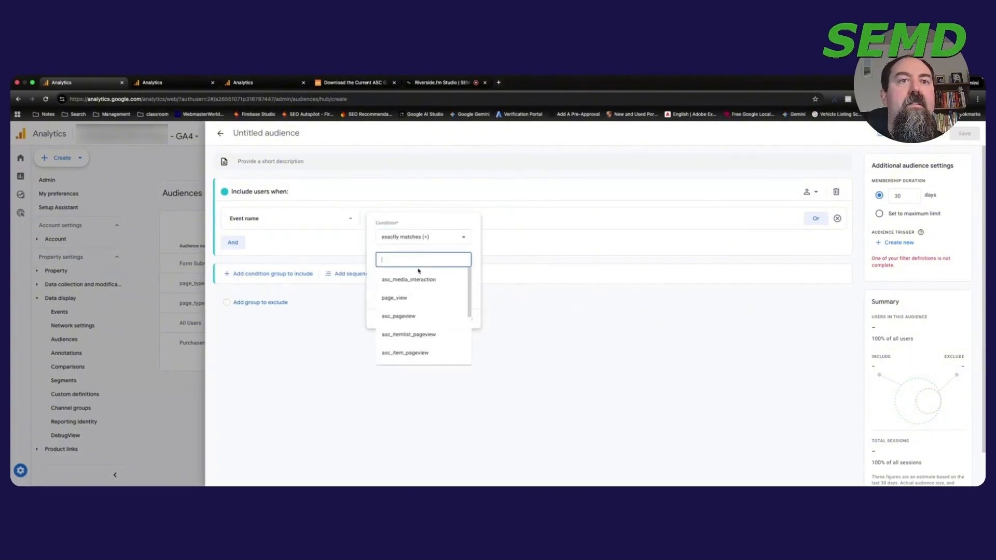
{"action": "left_click", "coordinate": [415, 278]}
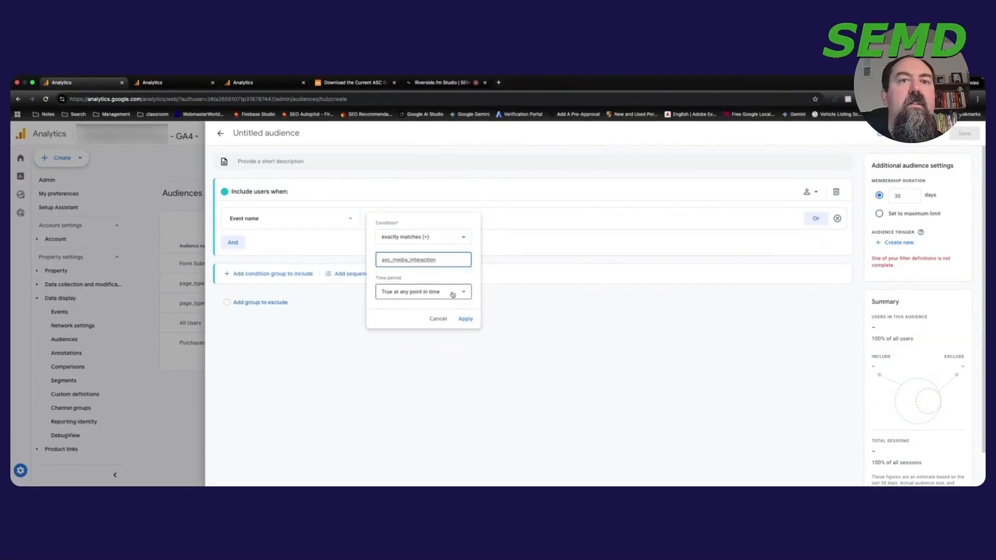
{"action": "left_click", "coordinate": [465, 319]}
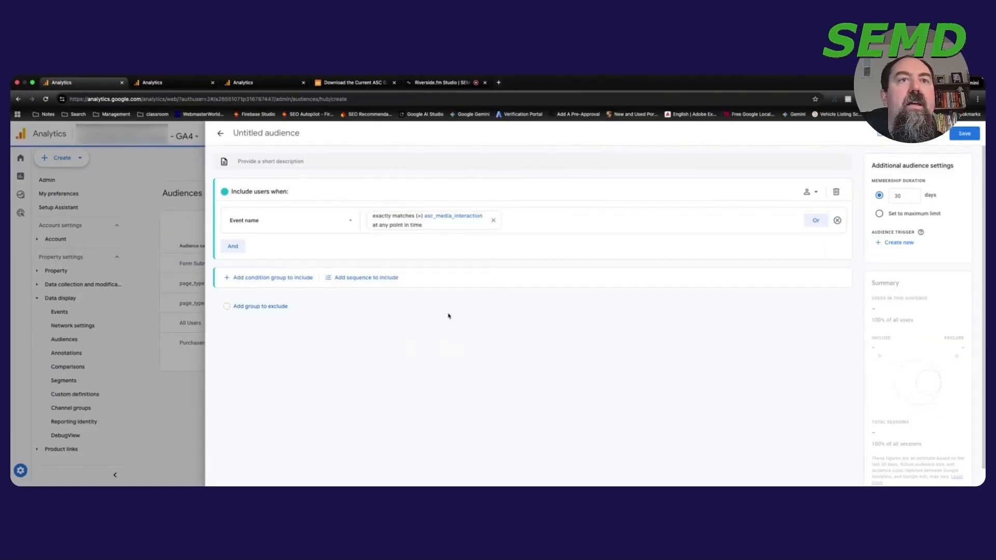
Add an AND condition to the include group using the asc_media_interaction event.
{"action": "left_click", "coordinate": [232, 246]}
{"action": "left_click", "coordinate": [254, 259]}
{"action": "type", "text": "event"}
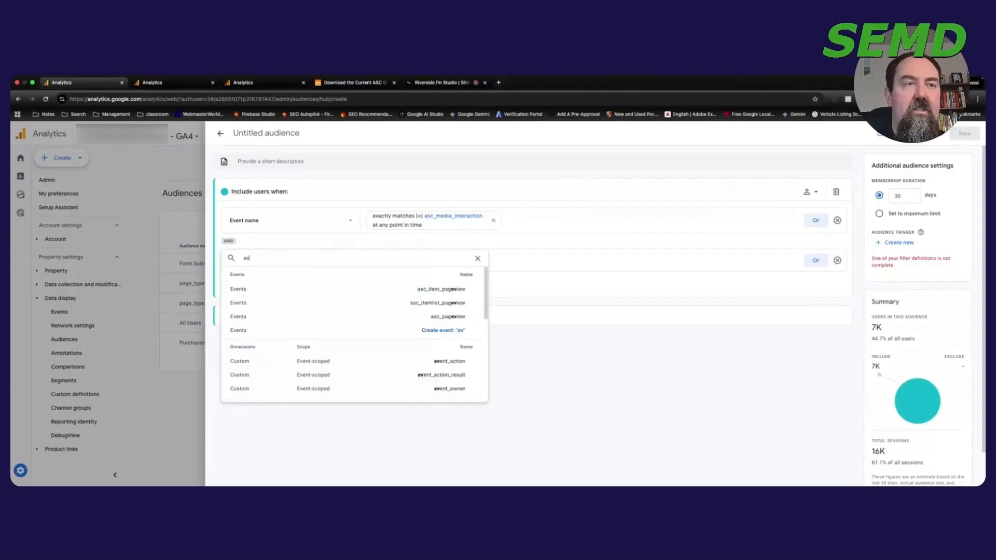
{"action": "key", "text": "BackSpace"}
{"action": "key", "text": "BackSpace"}
{"action": "key", "text": "BackSpace"}
{"action": "key", "text": "BackSpace"}
{"action": "key", "text": "BackSpace"}
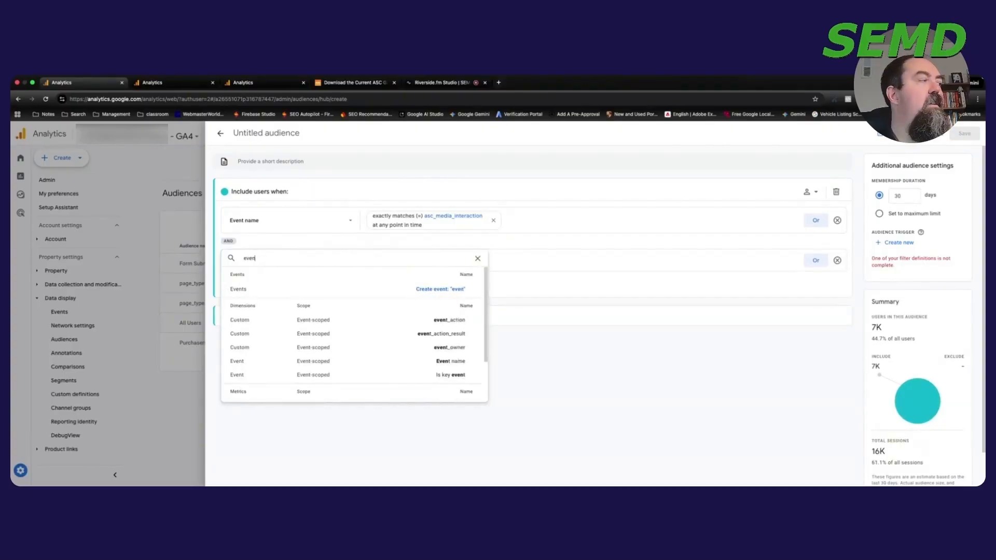
{"action": "type", "text": "asc"}
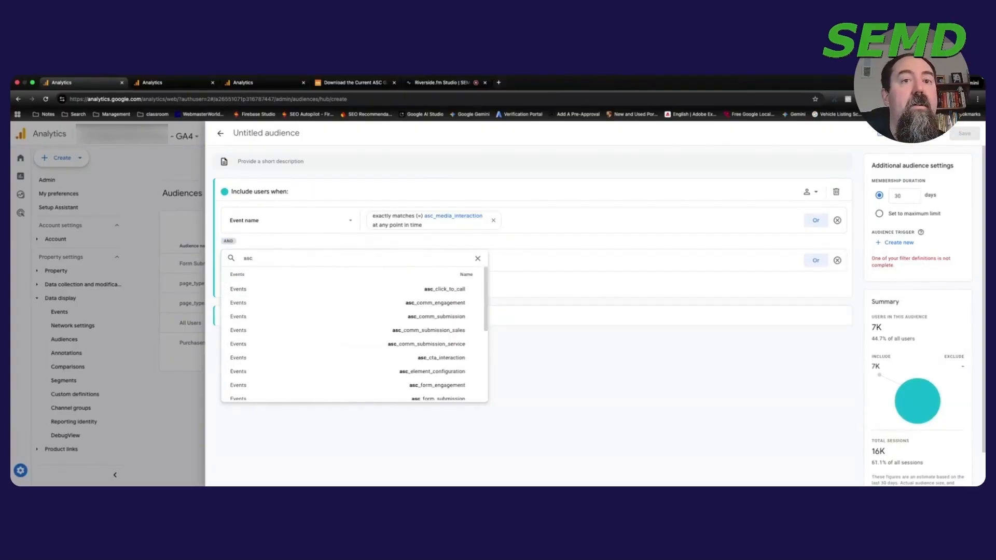
{"action": "type", "text": "_media"}
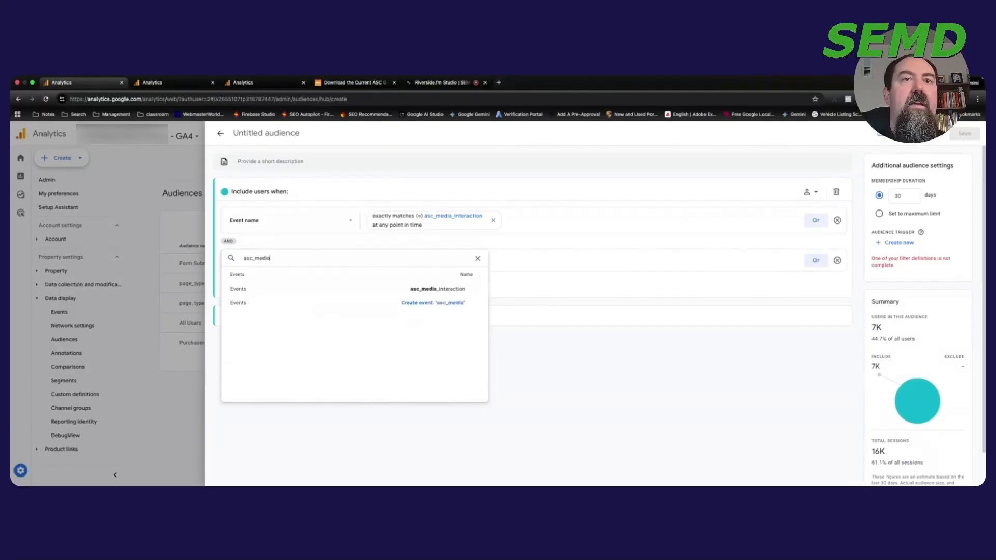
{"action": "left_click", "coordinate": [433, 289]}
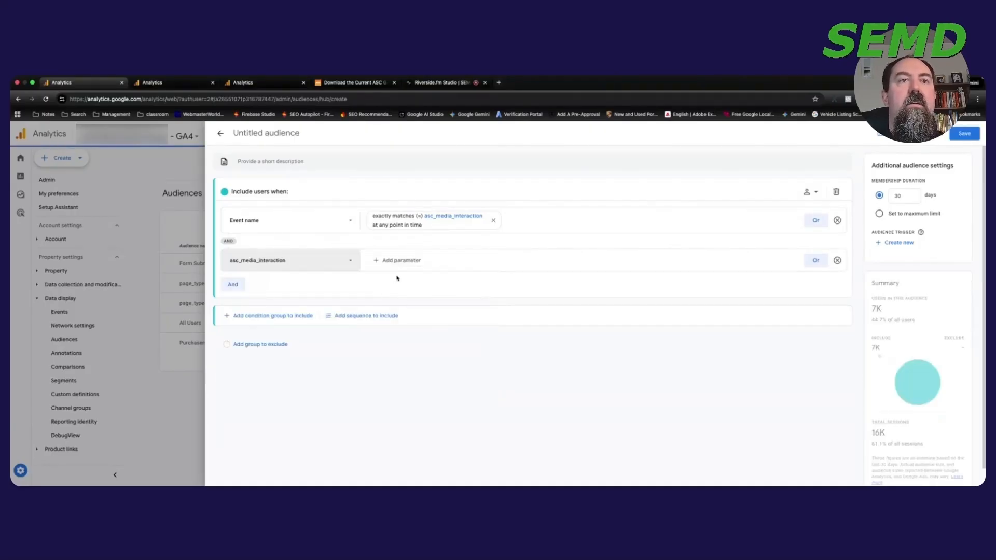
Add an Event count parameter greater than 20 to the asc_media_interaction condition and check the audience's estimated user count.
{"action": "left_click", "coordinate": [414, 261]}
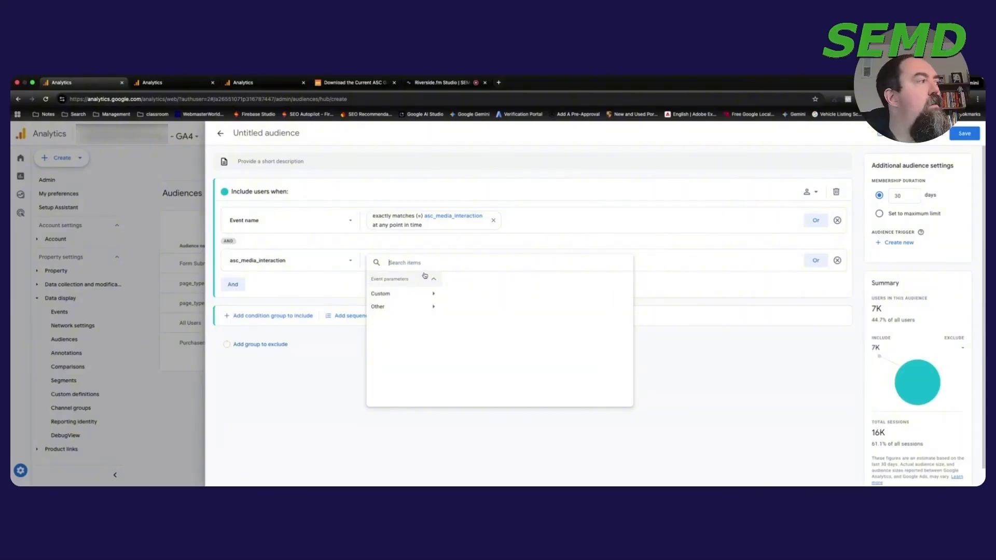
{"action": "type", "text": "even"}
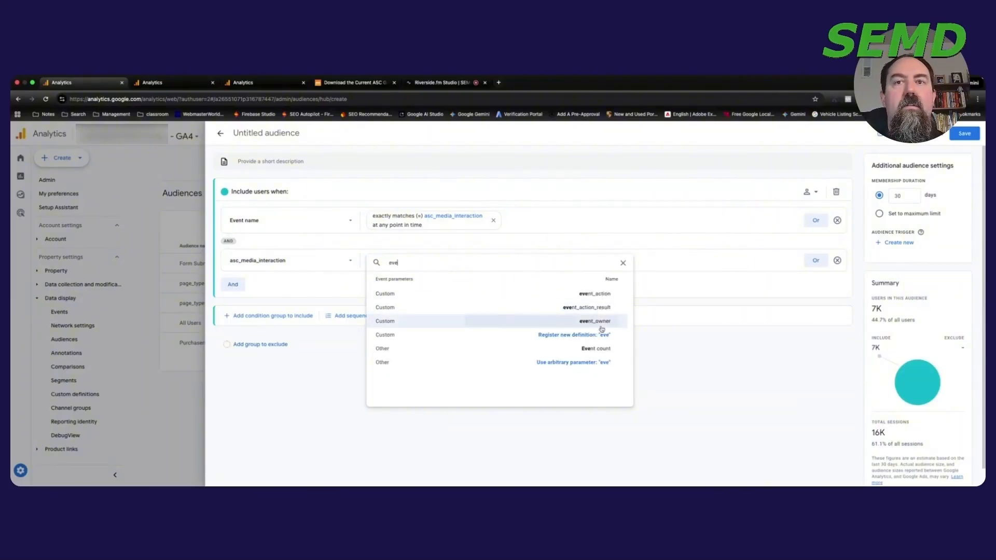
{"action": "left_click", "coordinate": [592, 349]}
{"action": "left_click", "coordinate": [426, 322]}
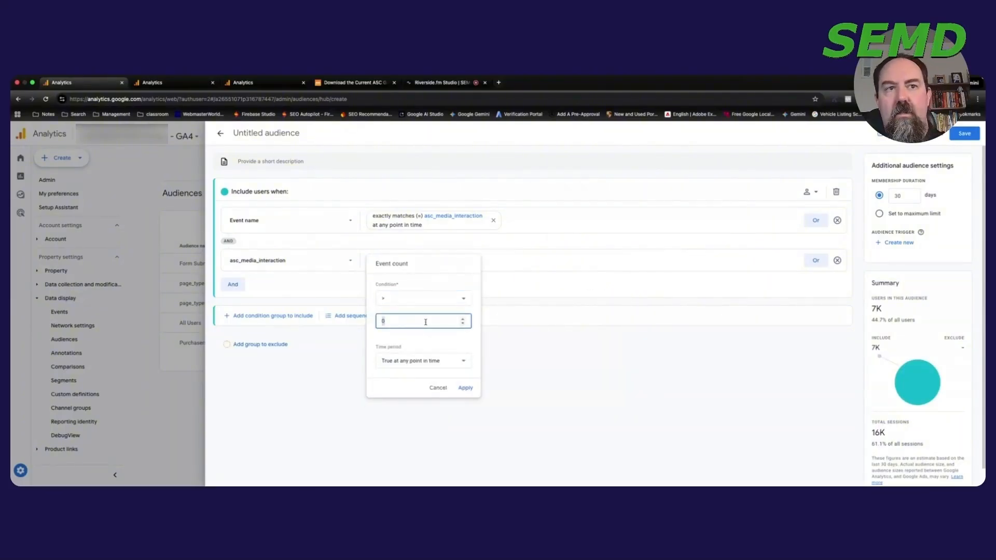
{"action": "type", "text": "20"}
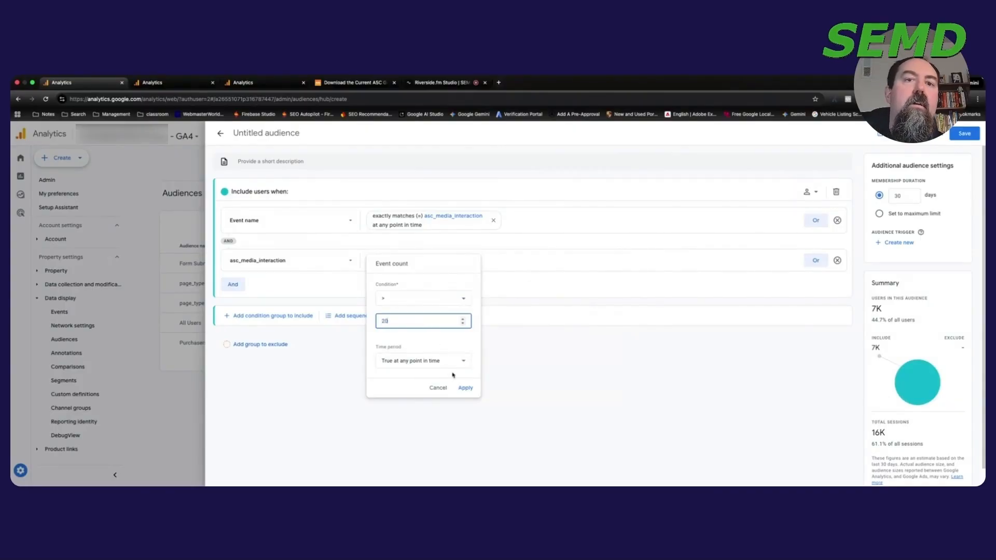
{"action": "left_click", "coordinate": [465, 389]}
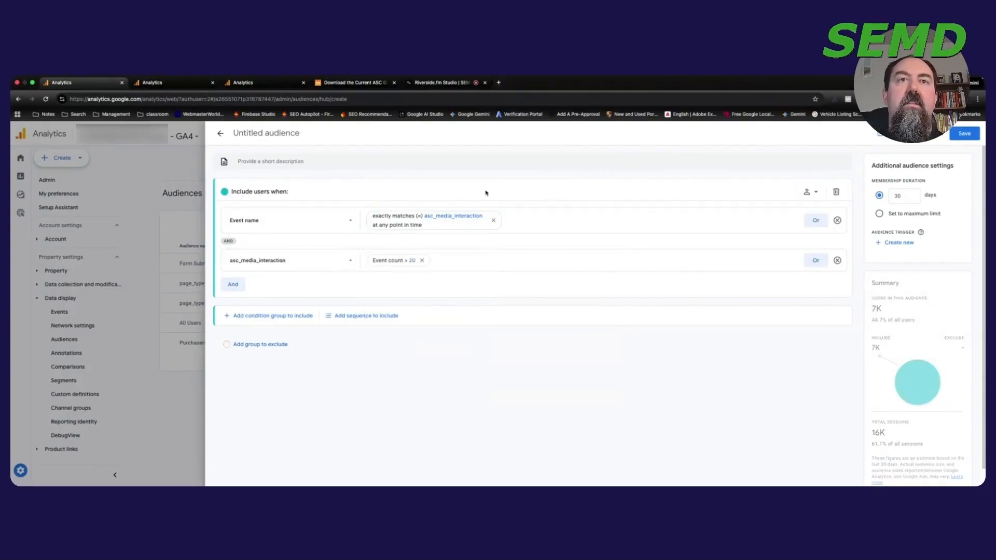
{"action": "double_click", "coordinate": [874, 307]}
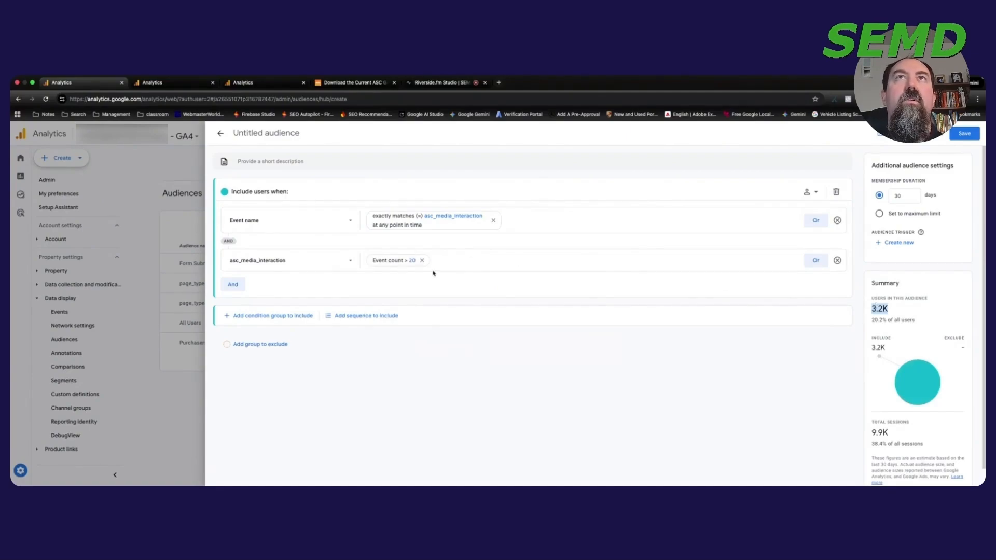
Create an audience trigger that logs the event asc_media_over_20 when a user joins the audience, and save the trigger.
{"action": "left_click", "coordinate": [267, 134]}
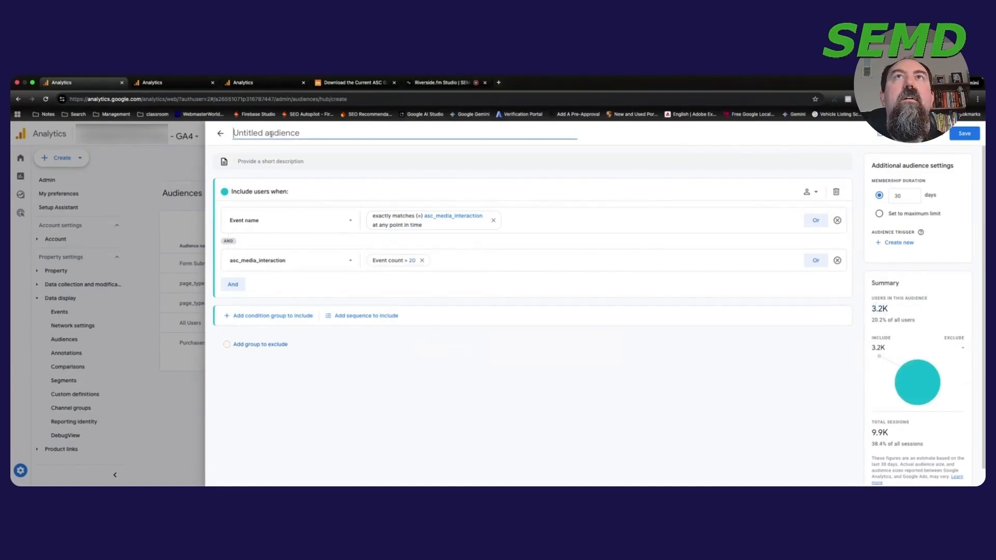
{"action": "left_click", "coordinate": [900, 243]}
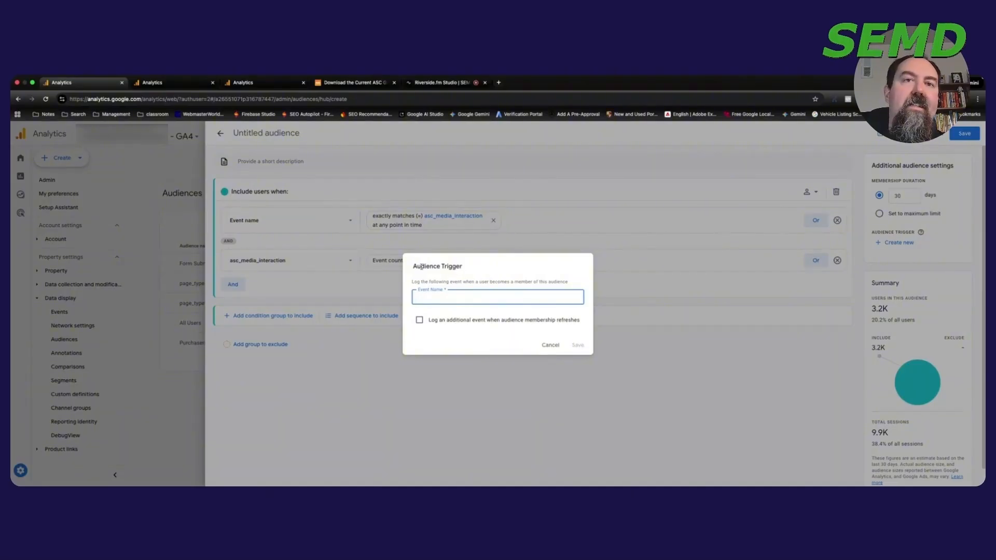
{"action": "type", "text": "asc"}
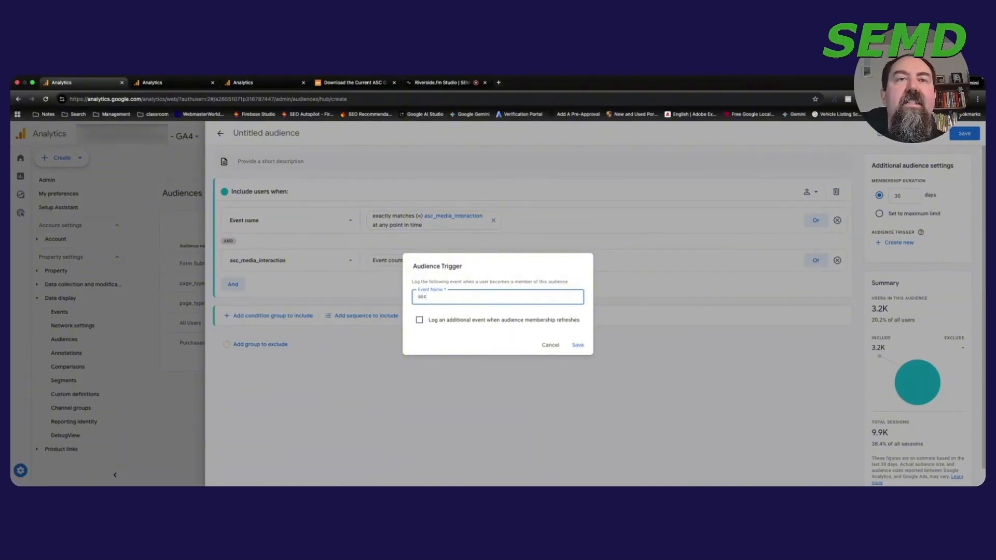
{"action": "type", "text": "_me"}
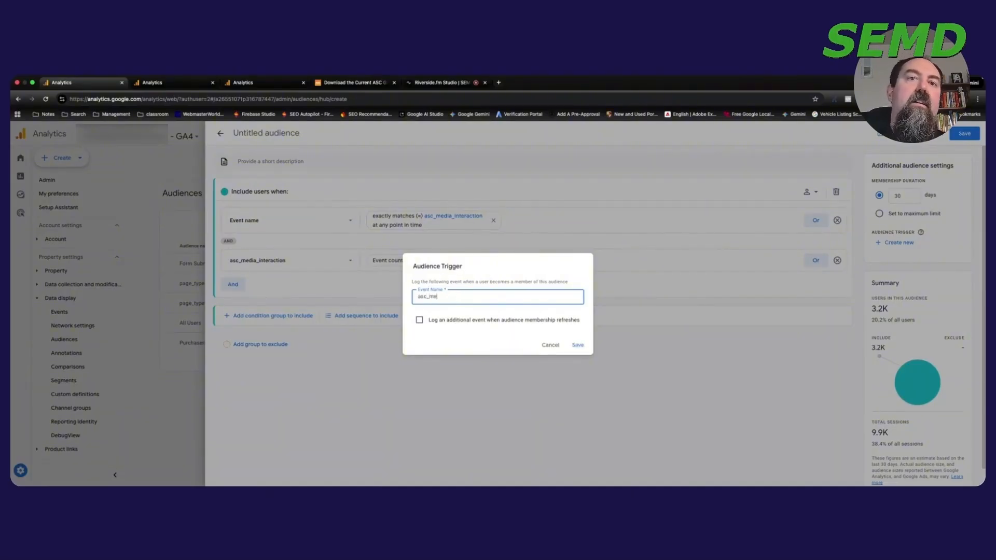
{"action": "type", "text": "dia_in"}
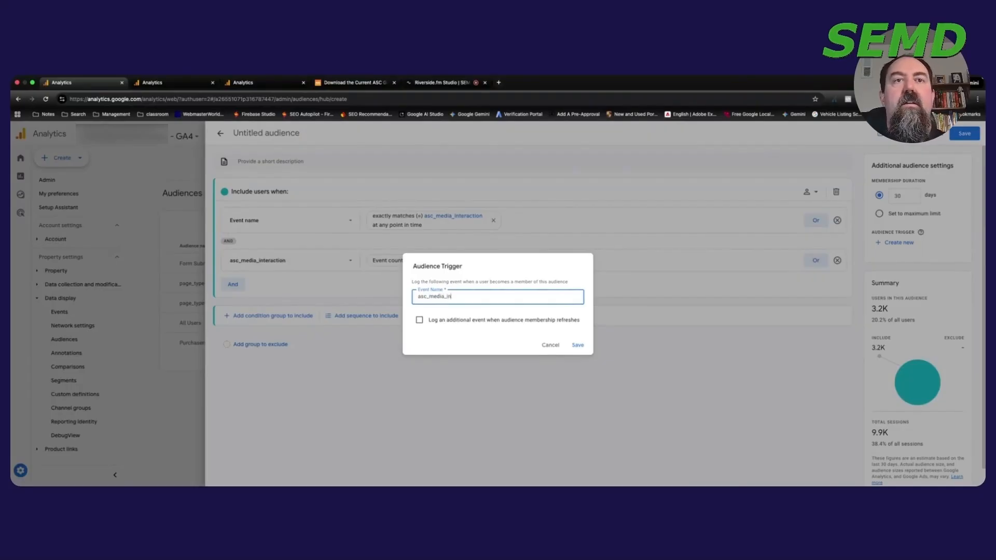
{"action": "key", "text": "BackSpace"}
{"action": "key", "text": "BackSpace"}
{"action": "type", "text": "over-2"}
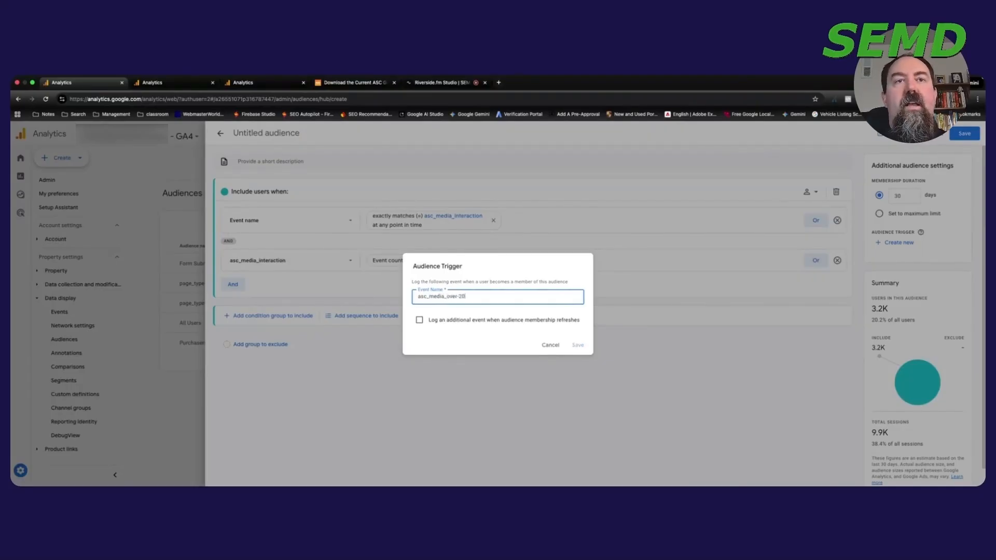
{"action": "type", "text": "0"}
{"action": "key", "text": "BackSpace"}
{"action": "key", "text": "BackSpace"}
{"action": "key", "text": "BackSpace"}
{"action": "type", "text": "_20"}
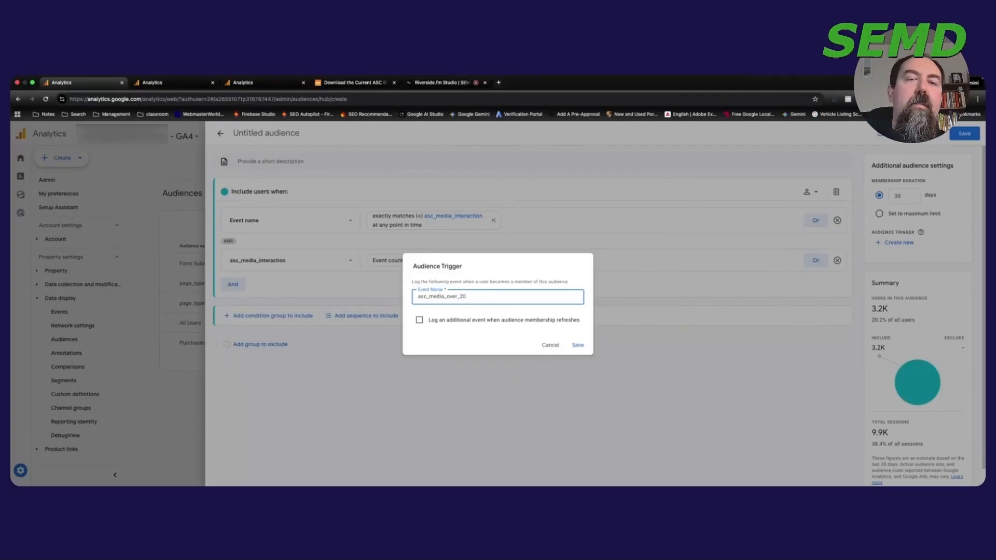
{"action": "double_click", "coordinate": [457, 297]}
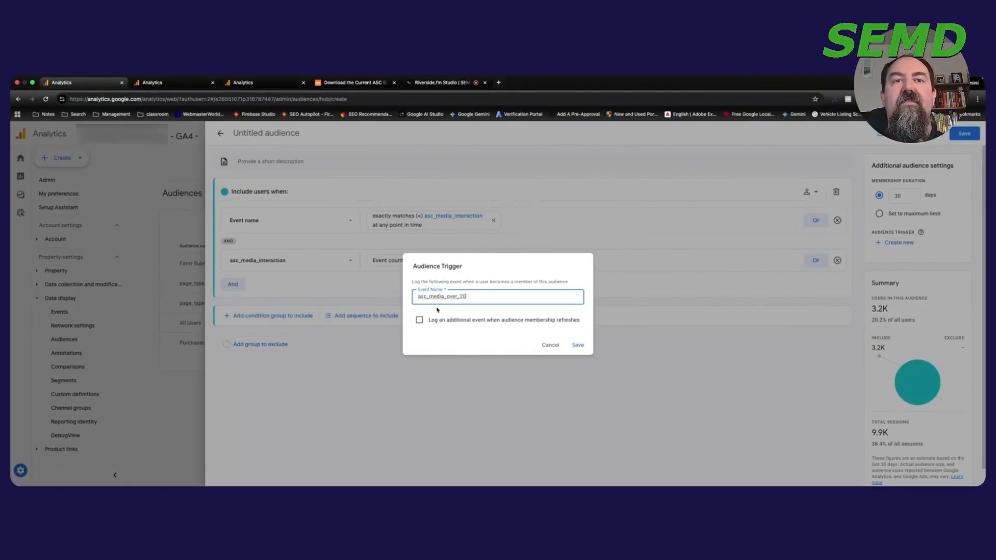
{"action": "left_click", "coordinate": [578, 346]}
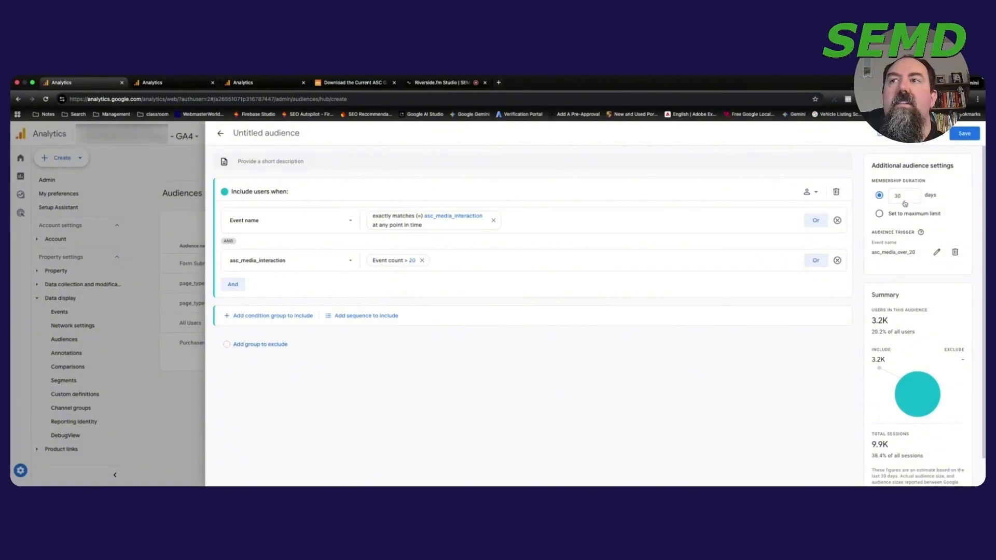
Set the membership duration to the maximum limit, name the audience Photo Views Over 20, and save it.
{"action": "left_click", "coordinate": [879, 213]}
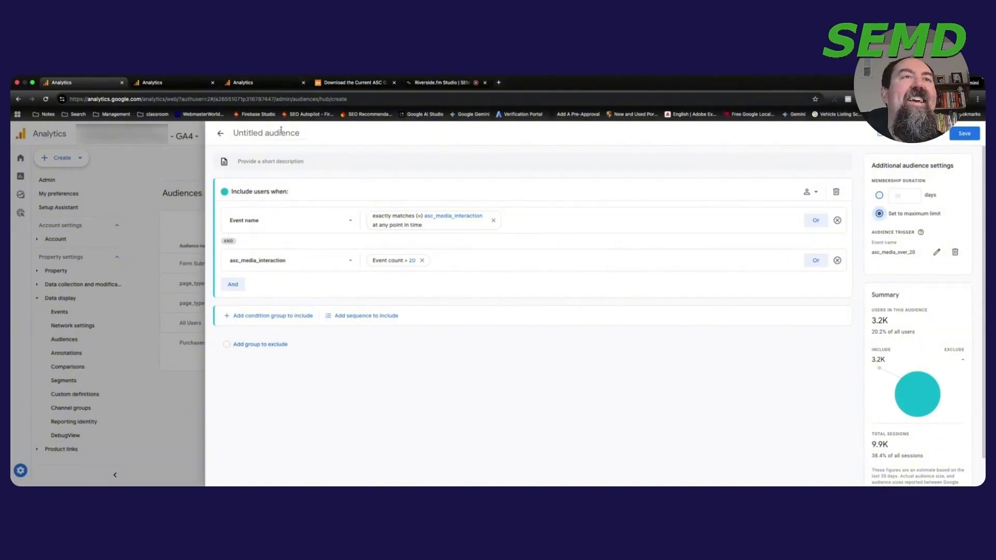
{"action": "left_click", "coordinate": [236, 133]}
{"action": "type", "text": "Photo"}
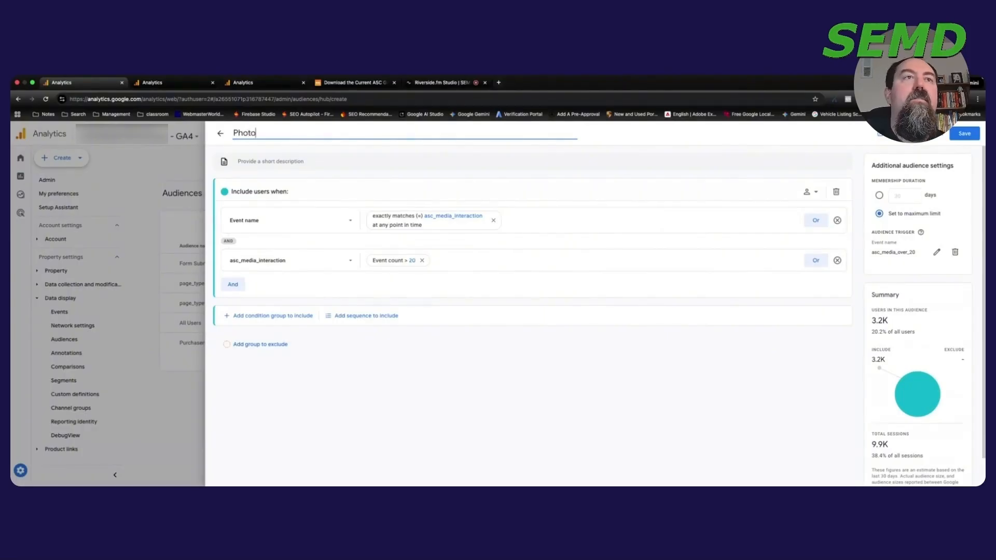
{"action": "type", "text": " Views Over 20"}
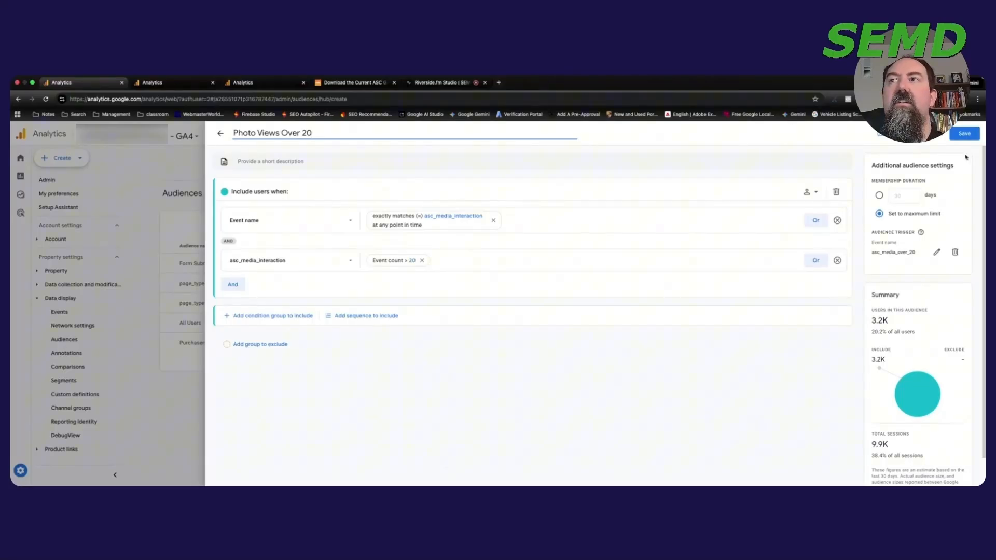
{"action": "left_click", "coordinate": [966, 134]}
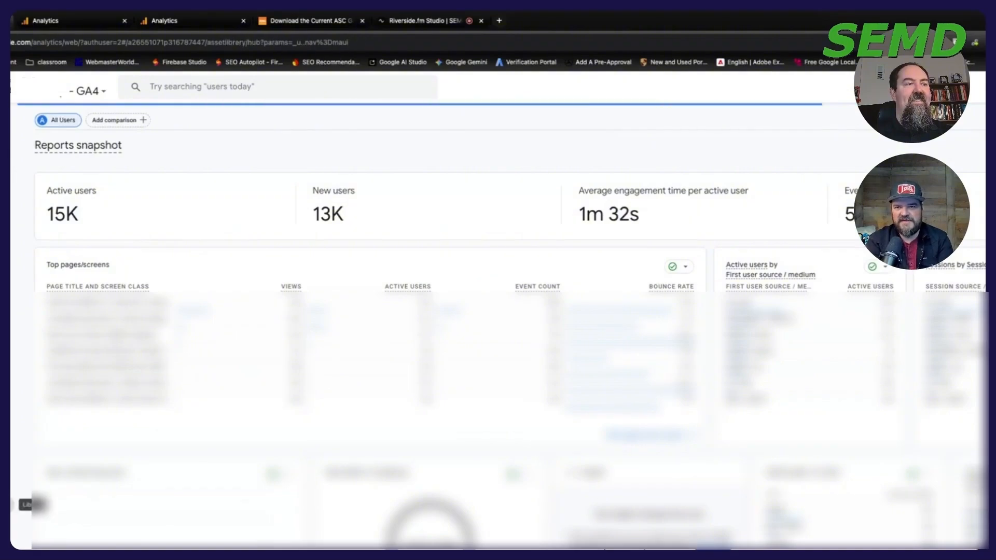
Open the report Library and look over its collections and reports.
{"action": "left_click", "coordinate": [21, 502]}
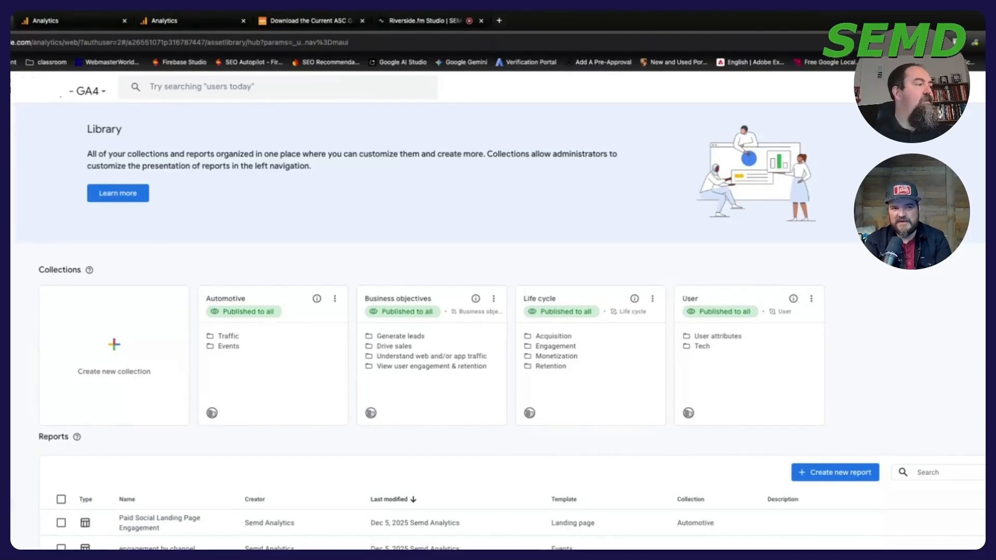
{"action": "scroll", "coordinate": [464, 297], "scroll_direction": "down", "scroll_amount": 1}
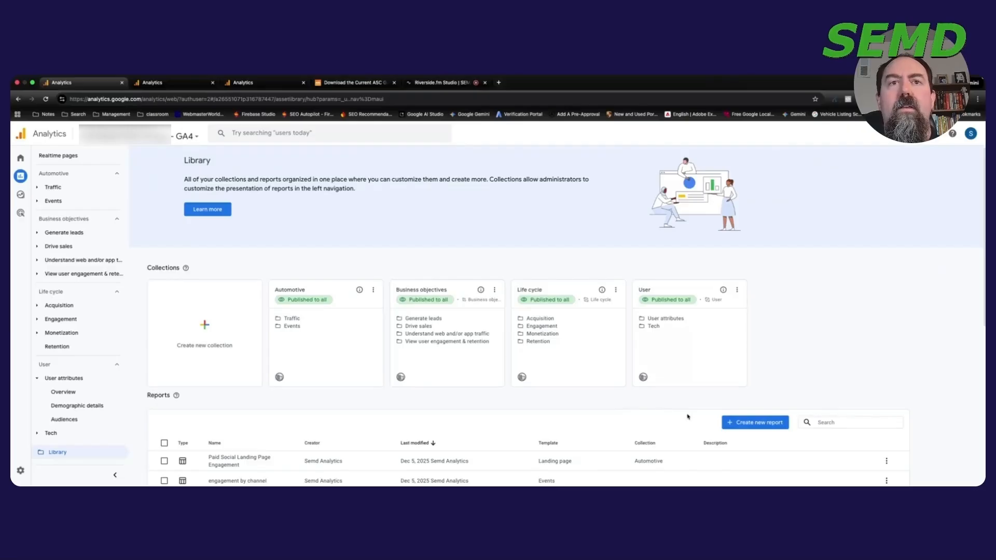
Start a new Free form exploration and remove City from the rows and Device category from the columns.
{"action": "mouse_move", "coordinate": [77, 424]}
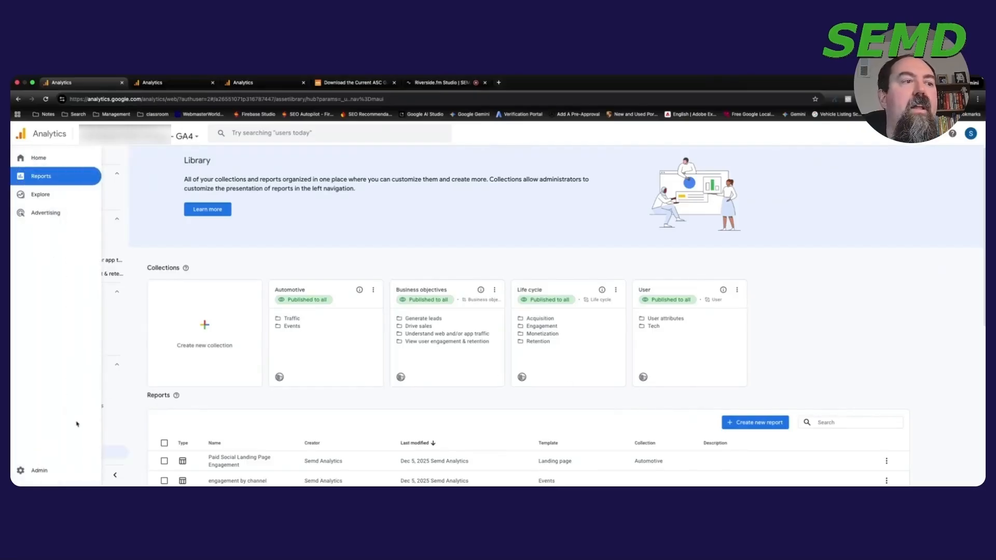
{"action": "left_click", "coordinate": [42, 198]}
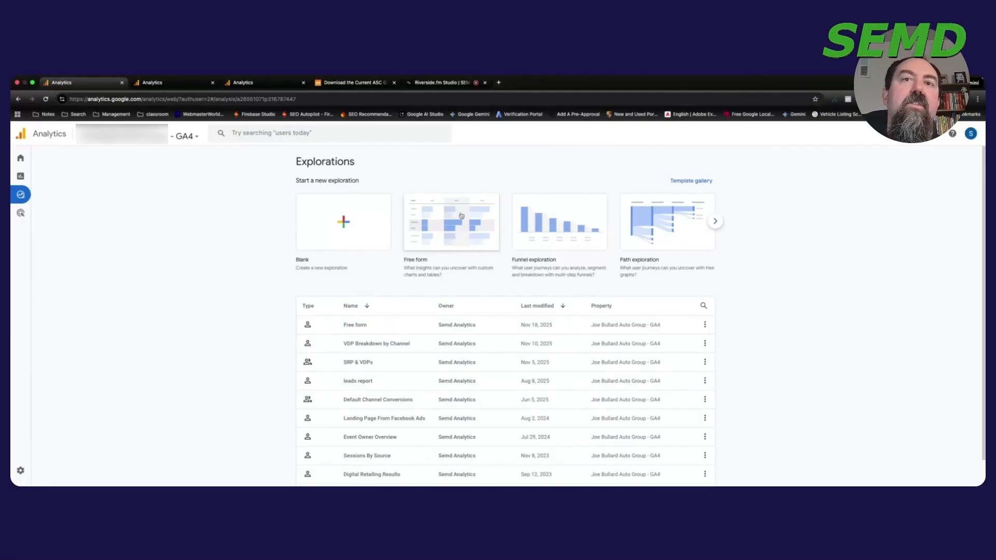
{"action": "left_click", "coordinate": [454, 237]}
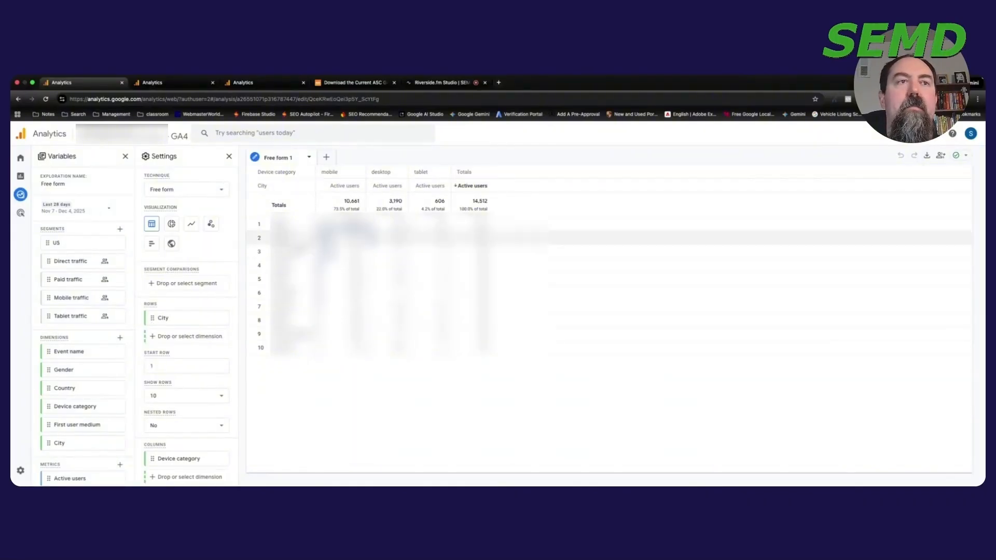
{"action": "mouse_move", "coordinate": [223, 321]}
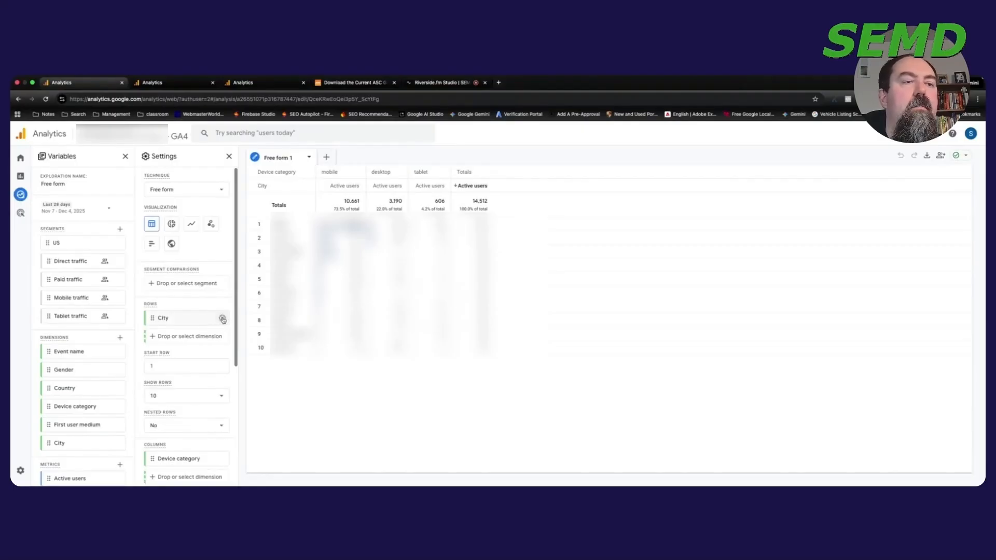
{"action": "left_click", "coordinate": [222, 319]}
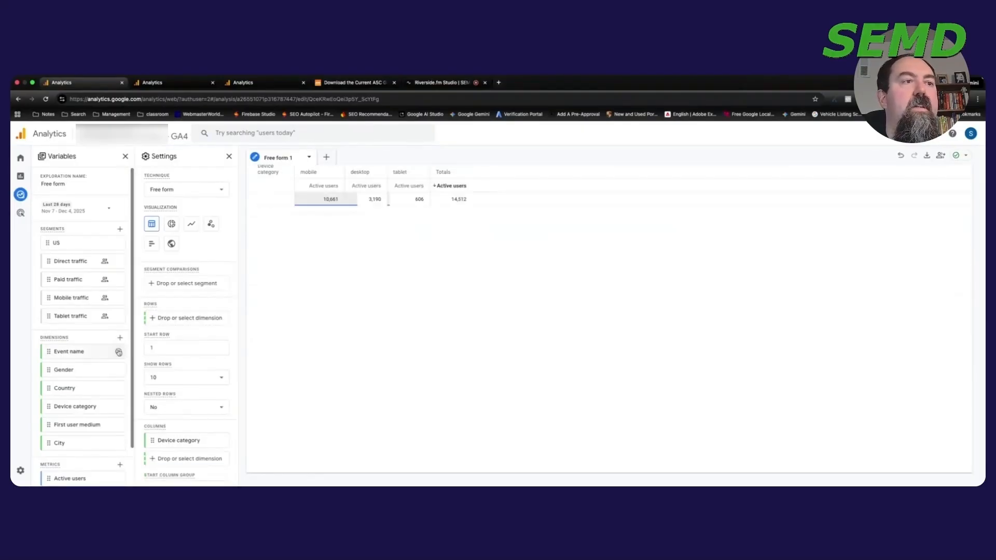
{"action": "left_click", "coordinate": [223, 441]}
Add the custom dimensions form_name and element_text to the exploration's variables.
{"action": "left_click", "coordinate": [120, 339]}
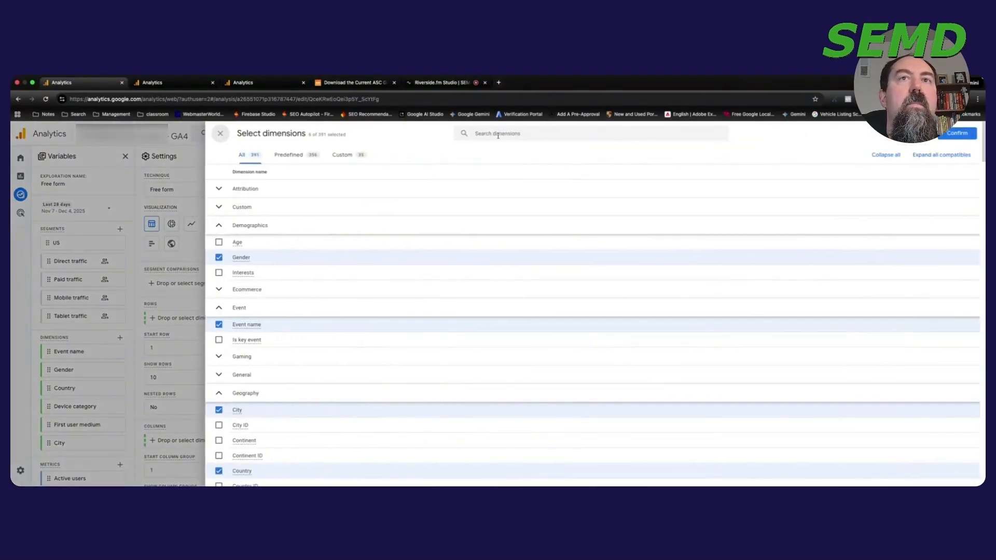
{"action": "type", "text": "form"}
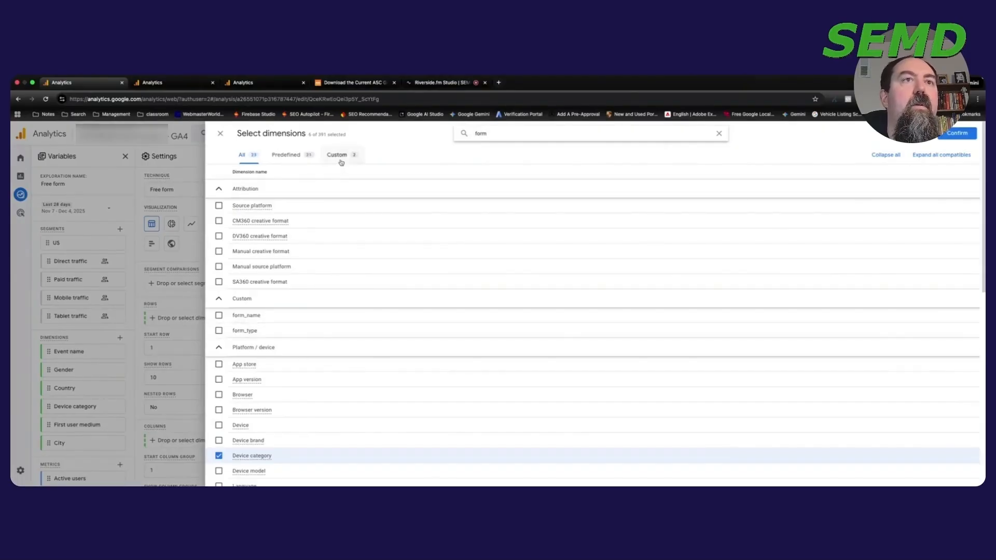
{"action": "left_click", "coordinate": [341, 158]}
{"action": "left_click", "coordinate": [259, 205]}
{"action": "double_click", "coordinate": [479, 134]}
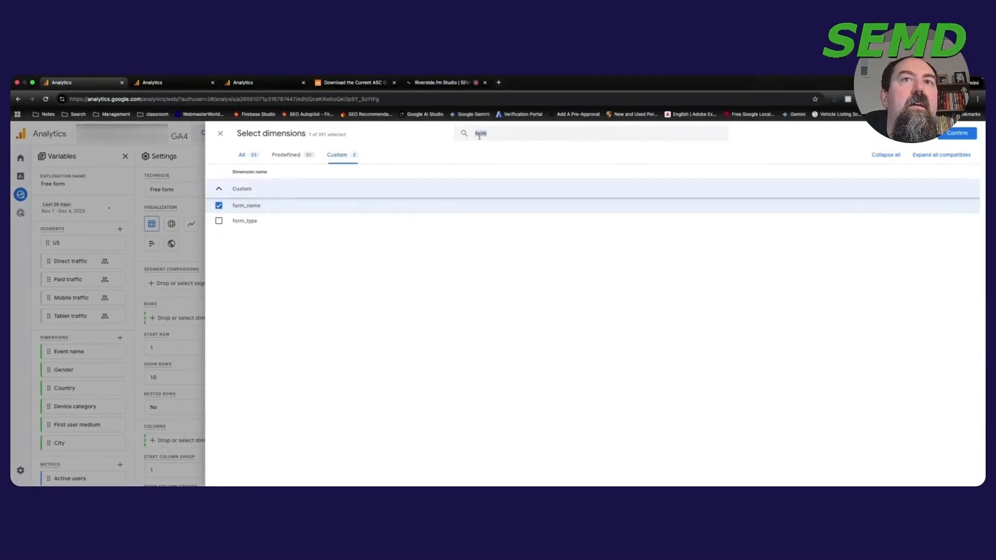
{"action": "type", "text": "element"}
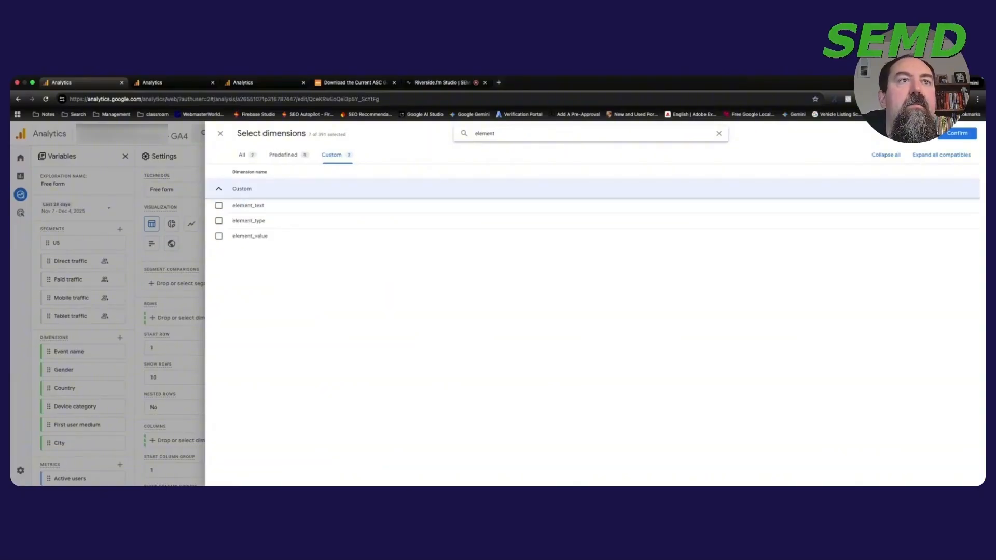
{"action": "left_click", "coordinate": [219, 205]}
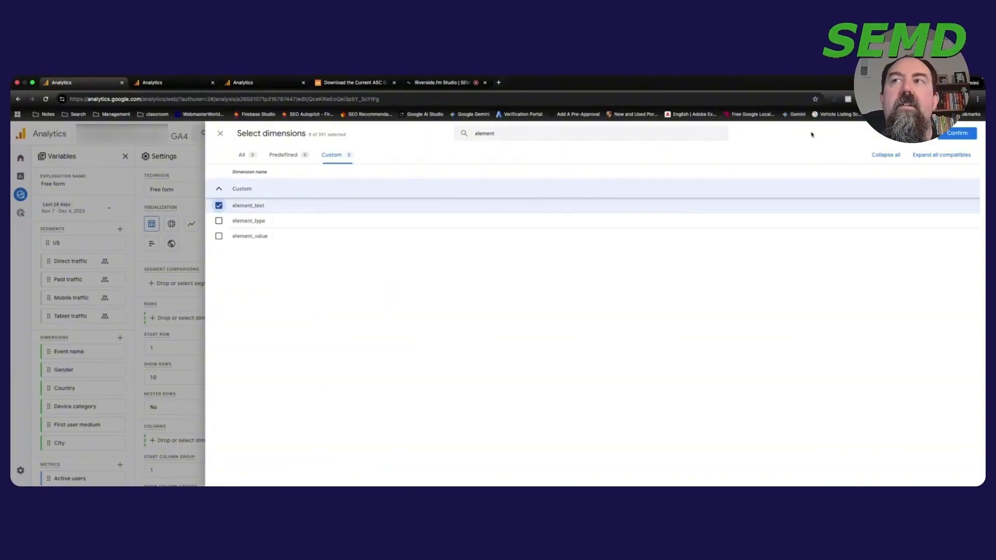
{"action": "left_click", "coordinate": [956, 133]}
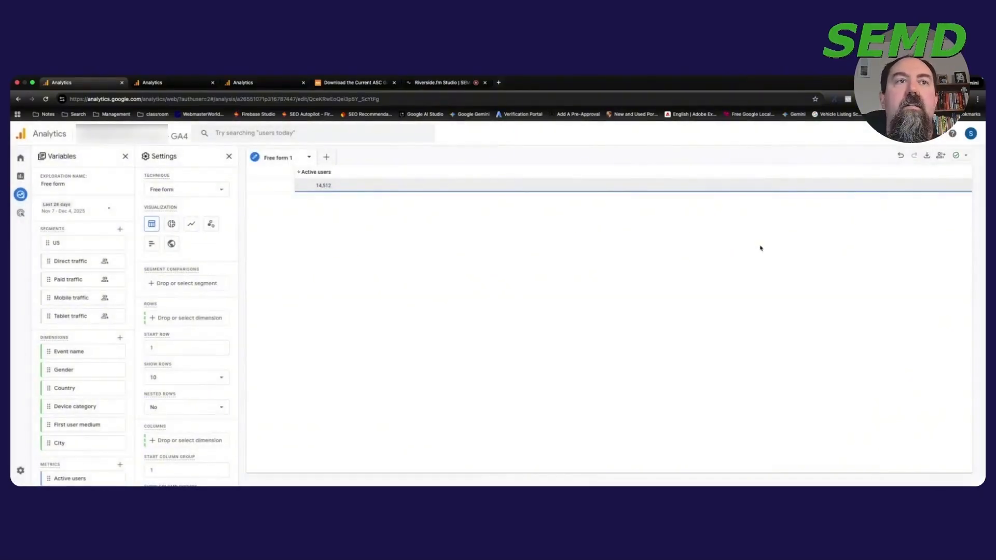
Set element_text and form_name as the exploration's rows and Event name as its columns.
{"action": "left_click", "coordinate": [192, 318]}
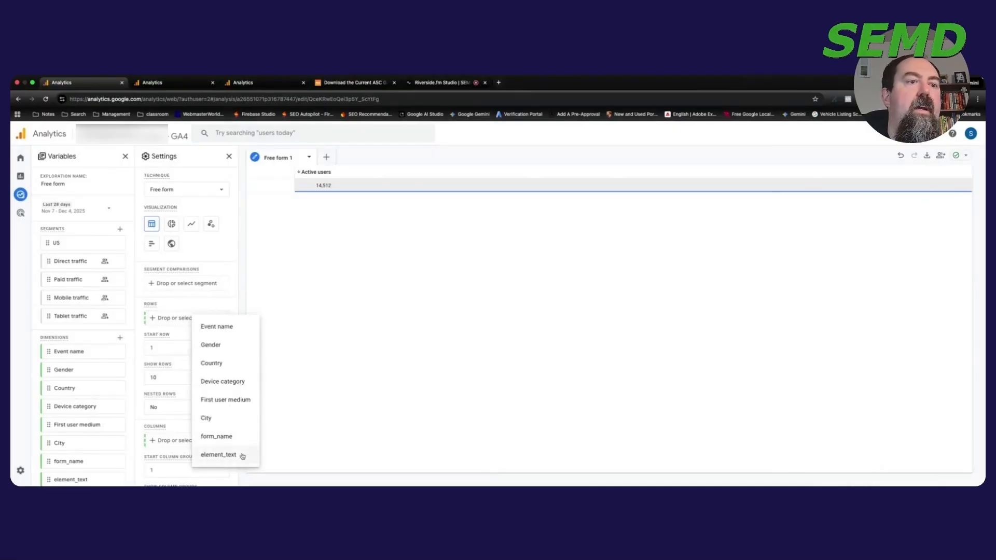
{"action": "left_click", "coordinate": [241, 455]}
{"action": "left_click", "coordinate": [192, 336]}
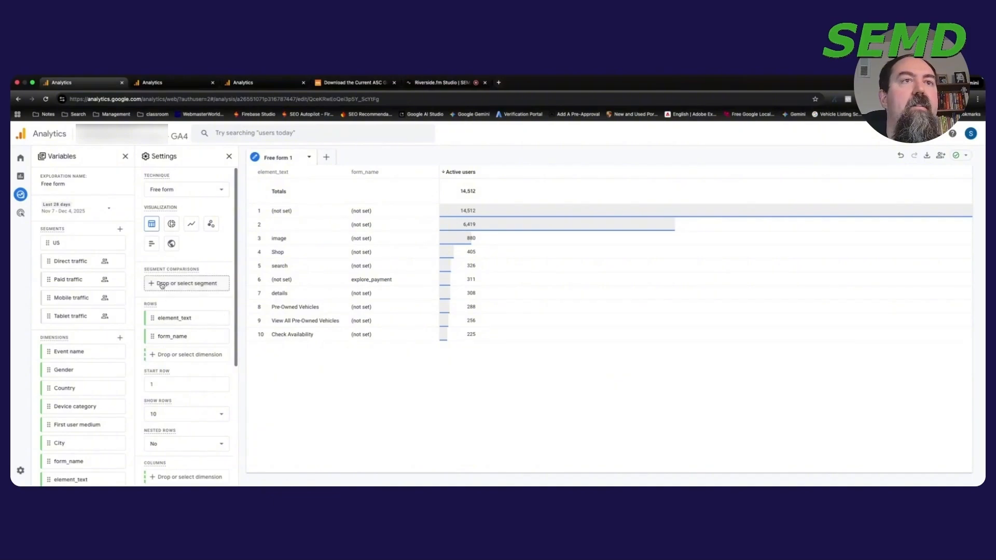
{"action": "scroll", "coordinate": [165, 332], "scroll_direction": "down", "scroll_amount": 2}
{"action": "left_click", "coordinate": [187, 440]}
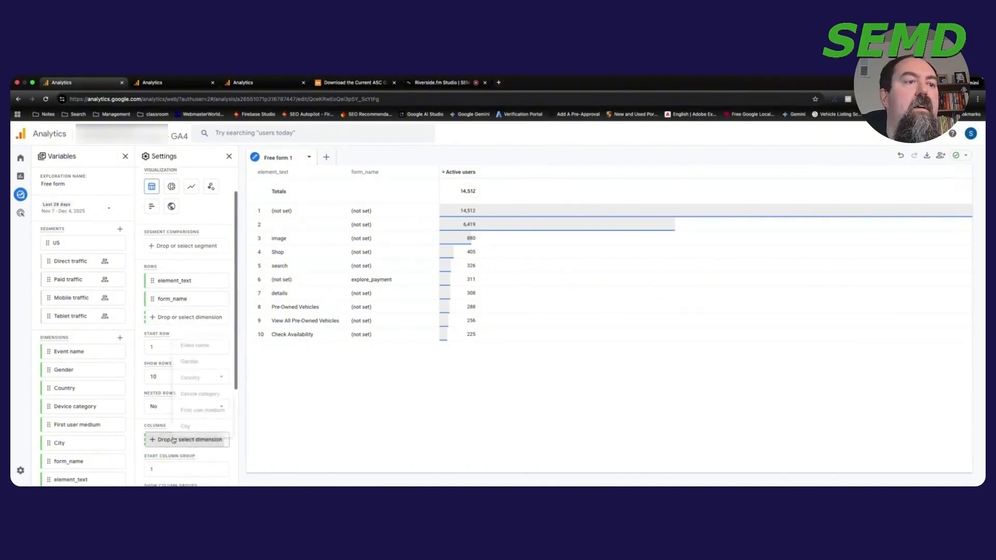
{"action": "left_click", "coordinate": [202, 338]}
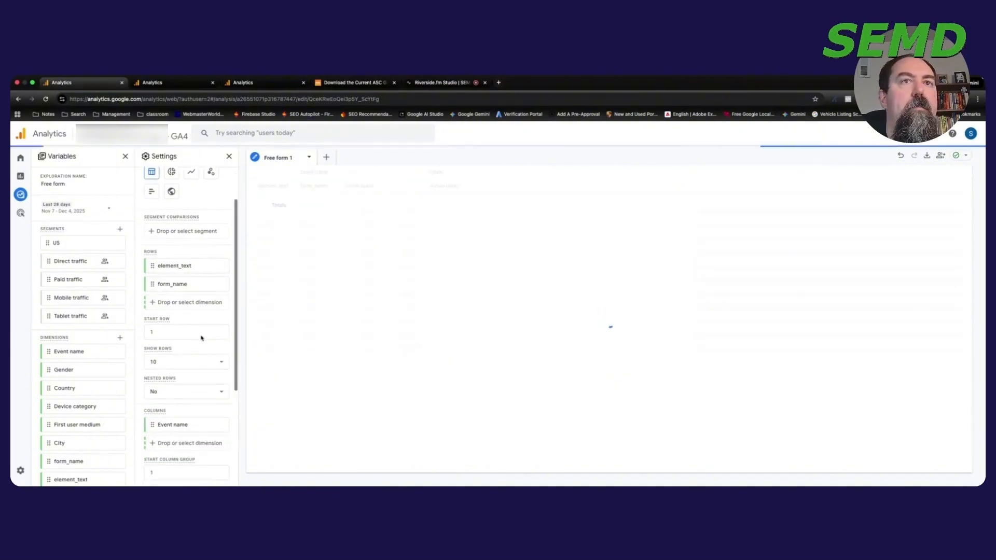
Replace Active users with Event count as the exploration's value metric.
{"action": "scroll", "coordinate": [191, 353], "scroll_direction": "down", "scroll_amount": 5}
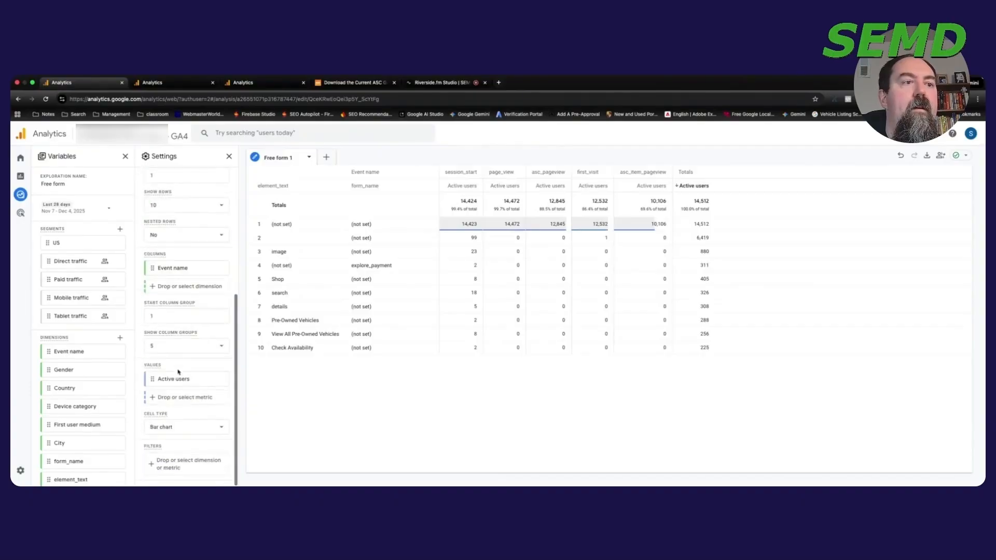
{"action": "left_click", "coordinate": [222, 379]}
{"action": "left_click", "coordinate": [189, 398]}
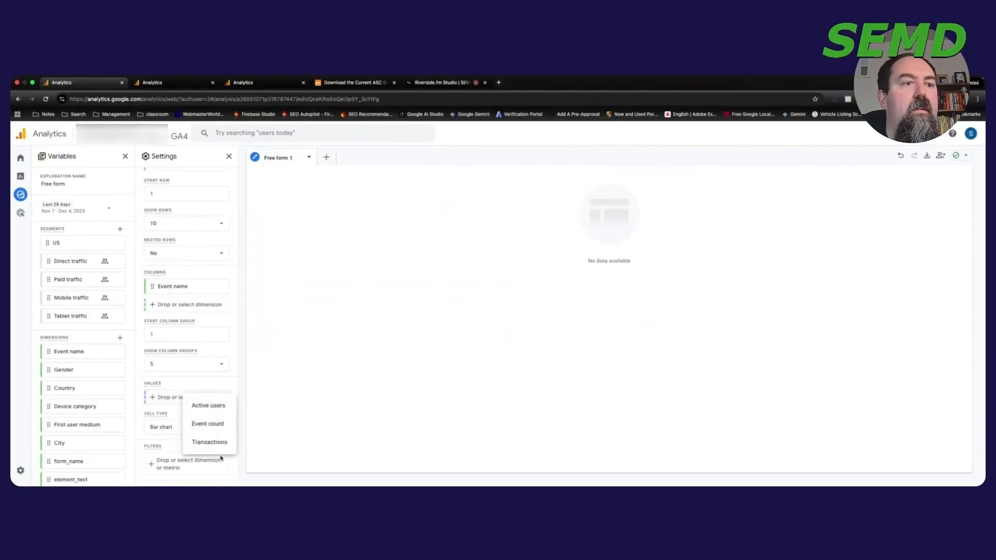
{"action": "left_click", "coordinate": [208, 423]}
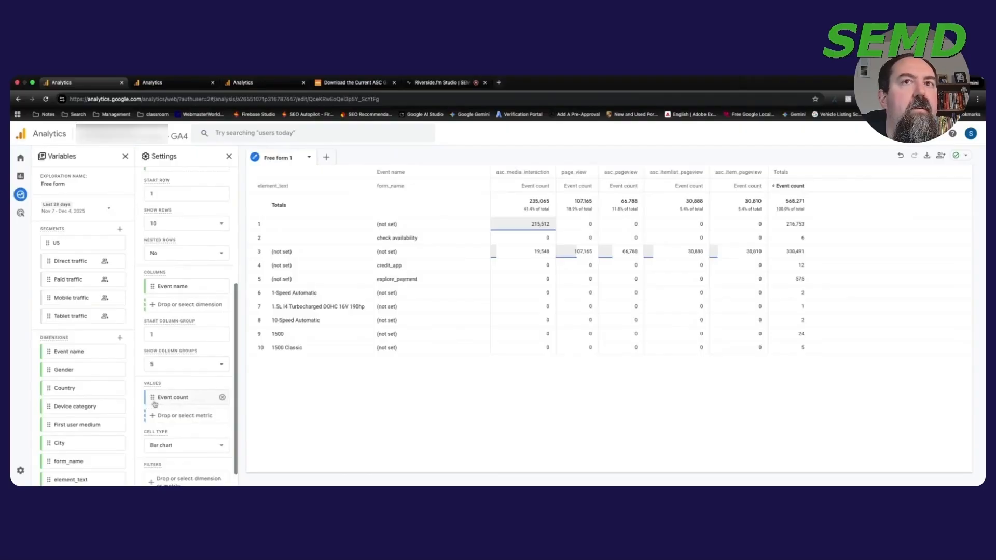
Add the metrics Sessions and Total users to the exploration's variables.
{"action": "scroll", "coordinate": [102, 426], "scroll_direction": "down", "scroll_amount": 3}
{"action": "left_click", "coordinate": [120, 422]}
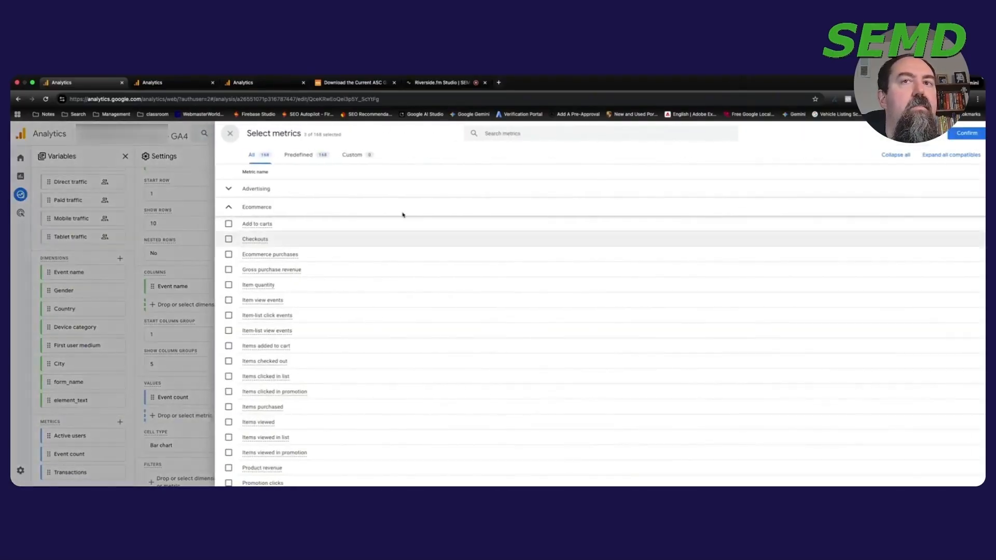
{"action": "type", "text": "sessions"}
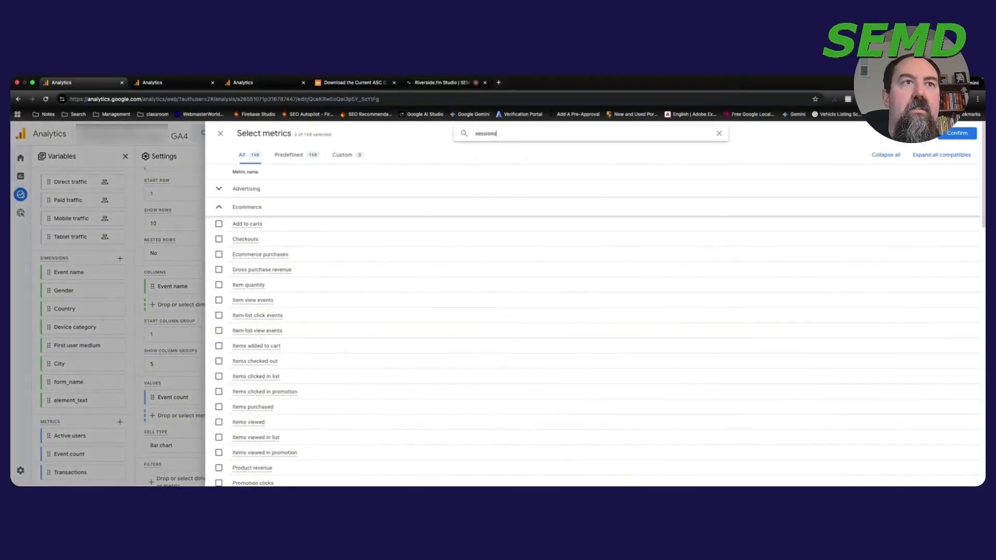
{"action": "left_click", "coordinate": [219, 236]}
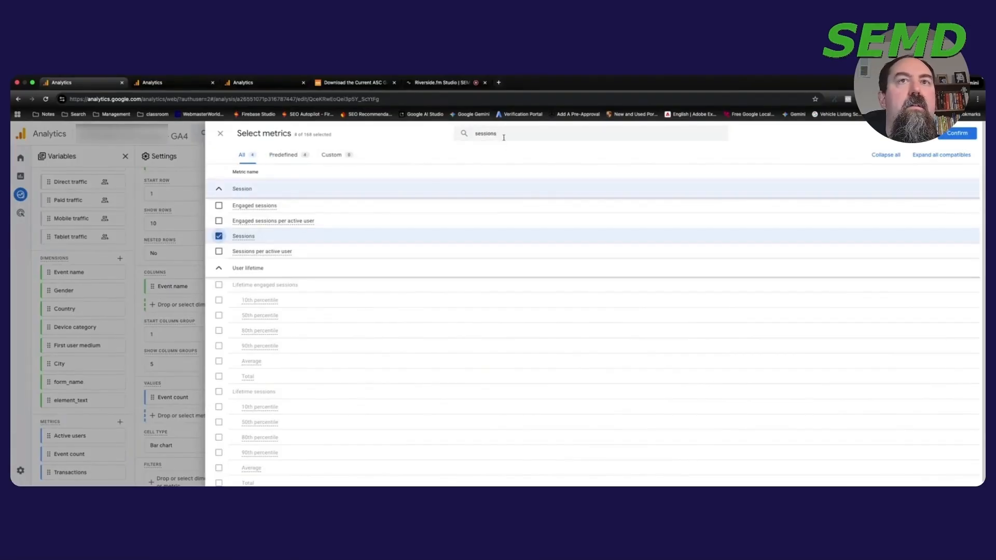
{"action": "type", "text": "total"}
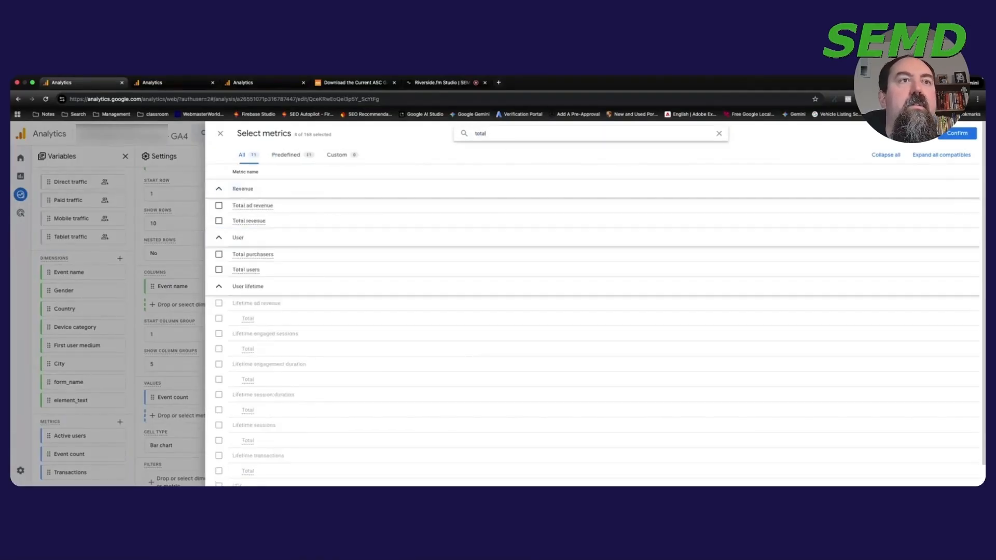
{"action": "left_click", "coordinate": [219, 270]}
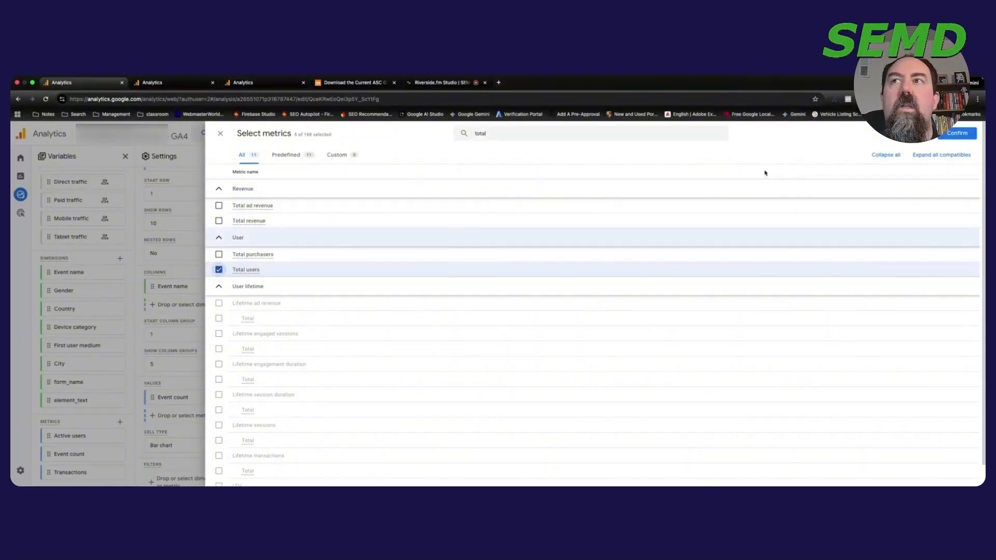
{"action": "left_click", "coordinate": [945, 134]}
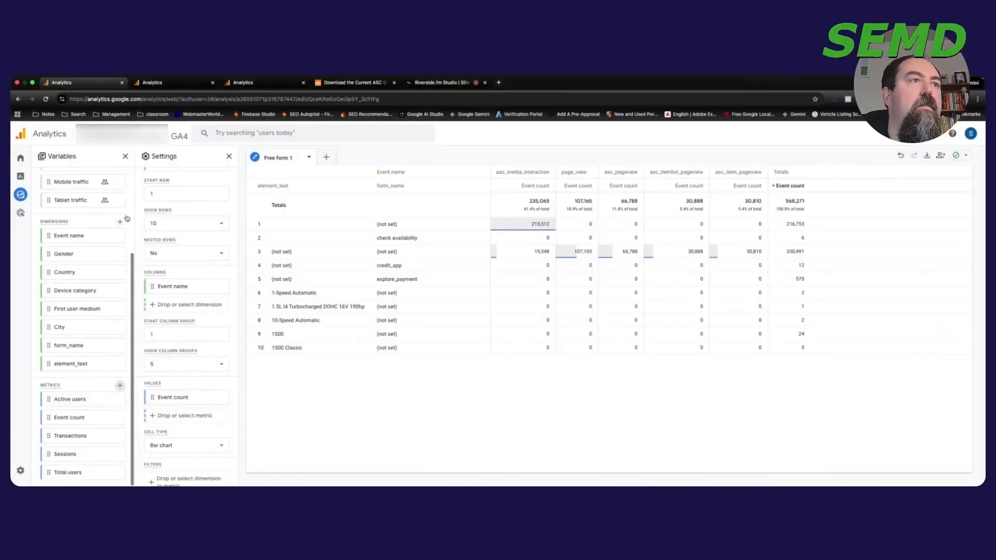
Add Sessions and Total users to the exploration's values and move Event count below them.
{"action": "left_click", "coordinate": [201, 415]}
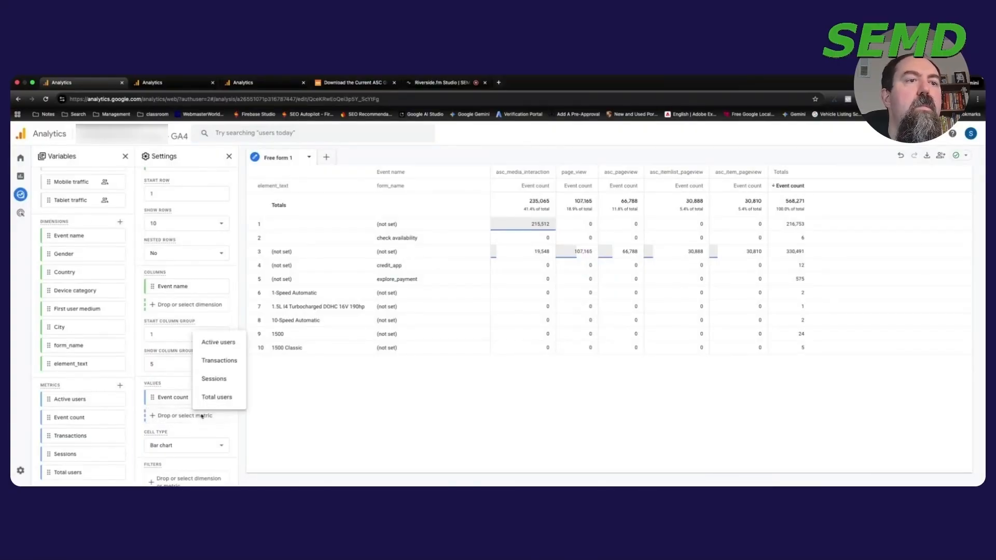
{"action": "left_click", "coordinate": [227, 379]}
{"action": "left_click", "coordinate": [201, 433]}
{"action": "left_click", "coordinate": [217, 416]}
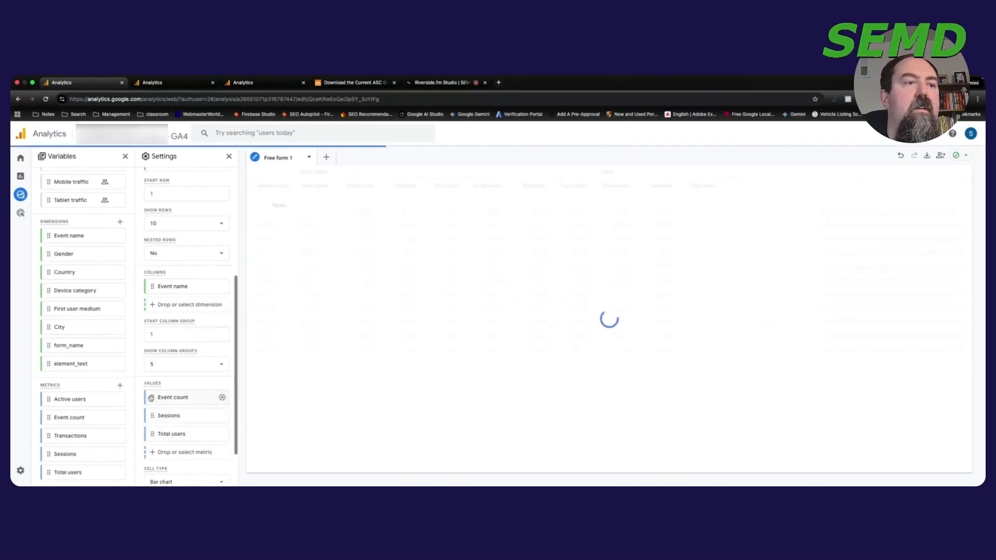
{"action": "left_click_drag", "start_coordinate": [151, 397], "coordinate": [163, 431]}
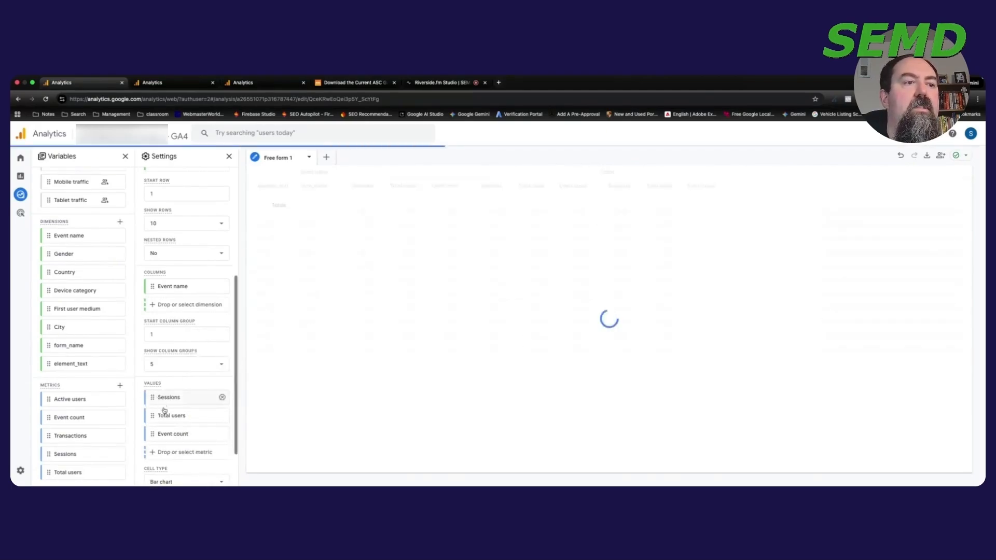
Add a filter on Event name with the matches regex condition.
{"action": "scroll", "coordinate": [187, 412], "scroll_direction": "down", "scroll_amount": 1}
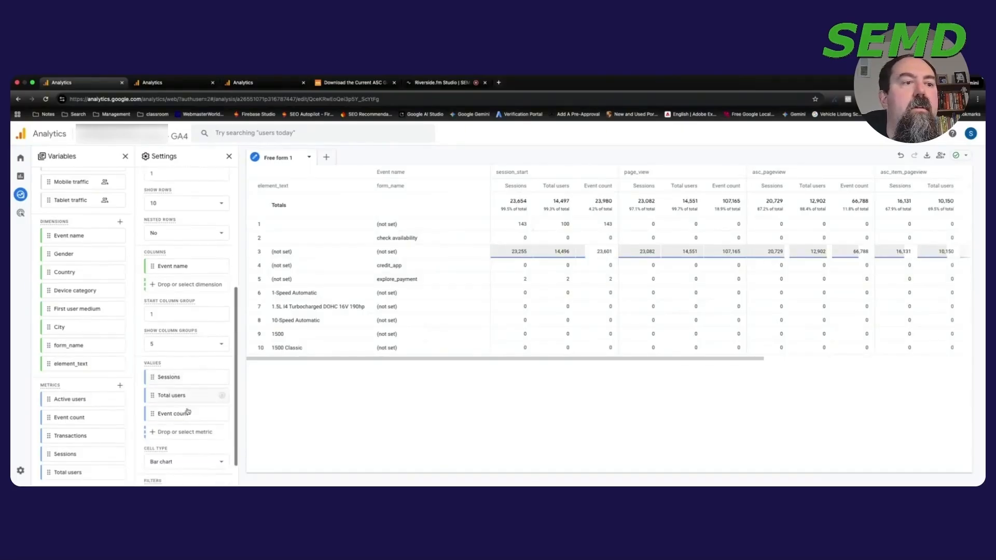
{"action": "scroll", "coordinate": [188, 412], "scroll_direction": "down", "scroll_amount": 2}
{"action": "left_click", "coordinate": [193, 464]}
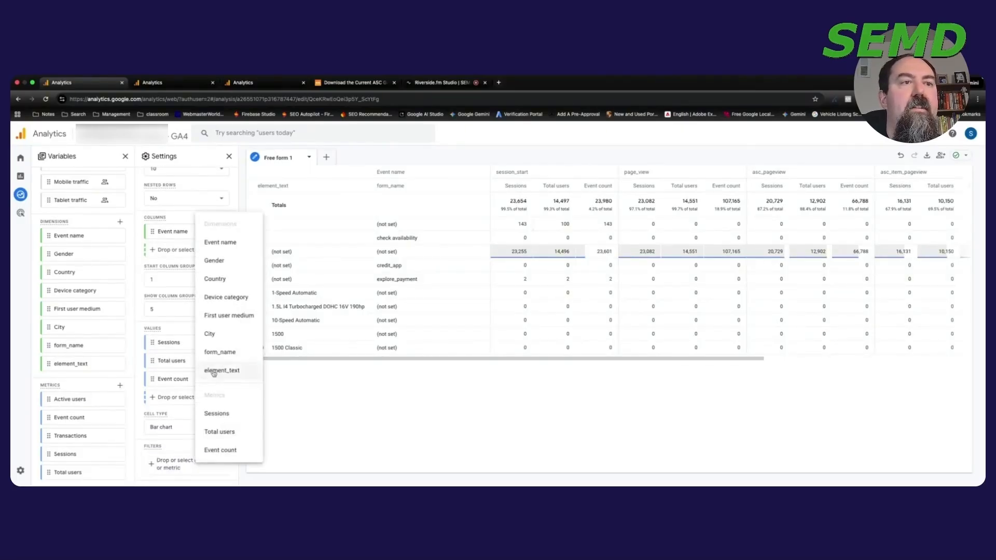
{"action": "left_click", "coordinate": [220, 241]}
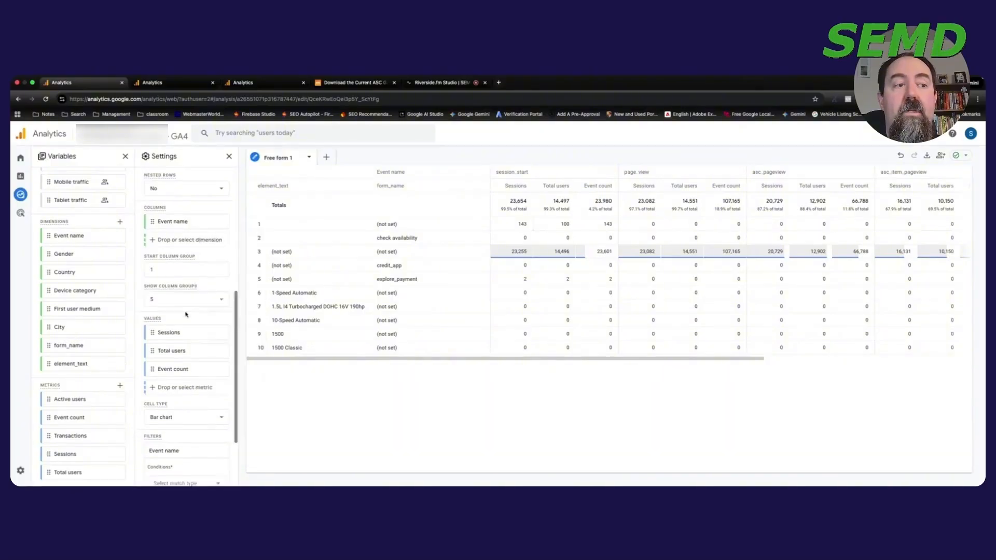
{"action": "scroll", "coordinate": [186, 314], "scroll_direction": "down", "scroll_amount": 3}
{"action": "left_click", "coordinate": [202, 395]}
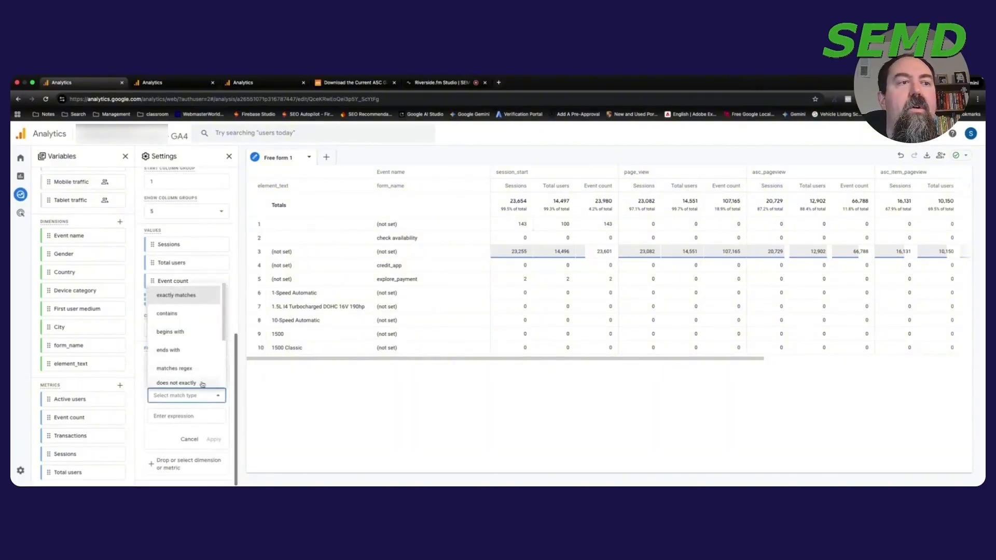
{"action": "left_click", "coordinate": [200, 370]}
Set the Event name filter's expression to asc.cta.interaction|asc.form.interaction|asc.form.submission and apply it.
{"action": "left_click", "coordinate": [195, 415]}
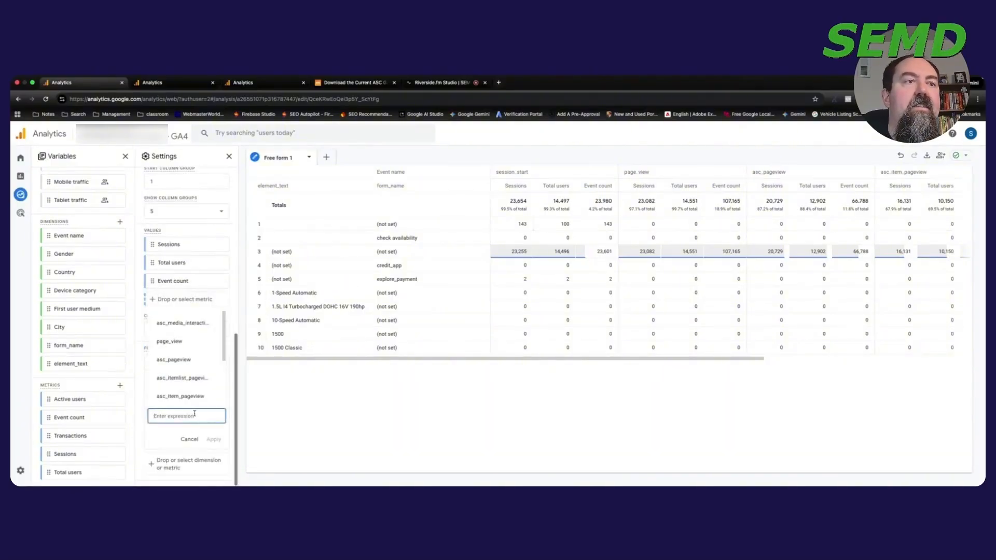
{"action": "type", "text": "asc_"}
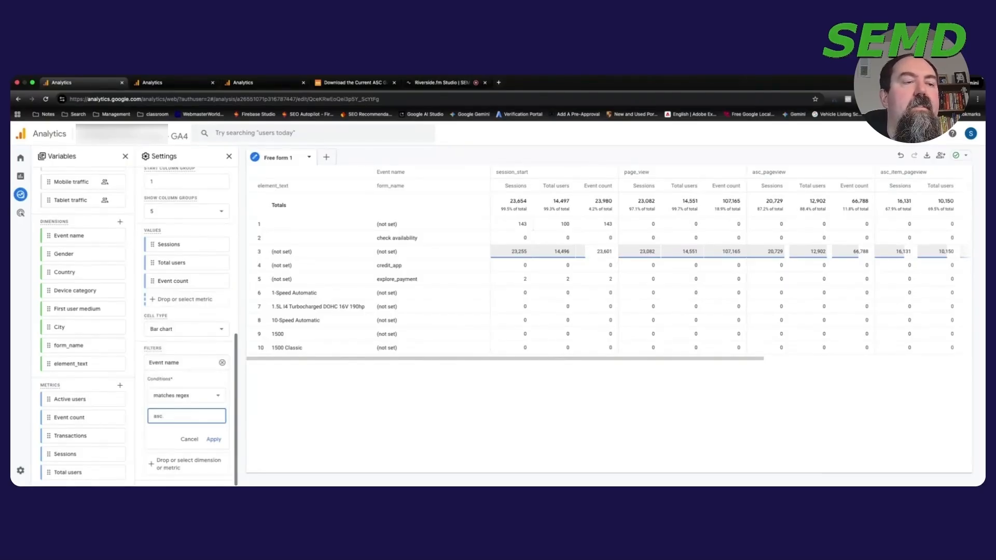
{"action": "type", "text": ".cta.interaction"}
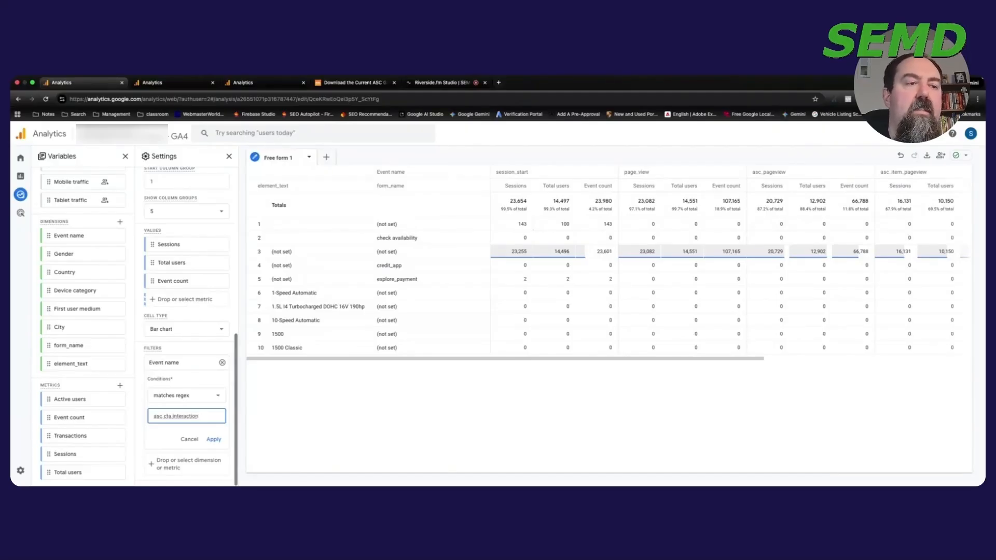
{"action": "type", "text": "|asc"}
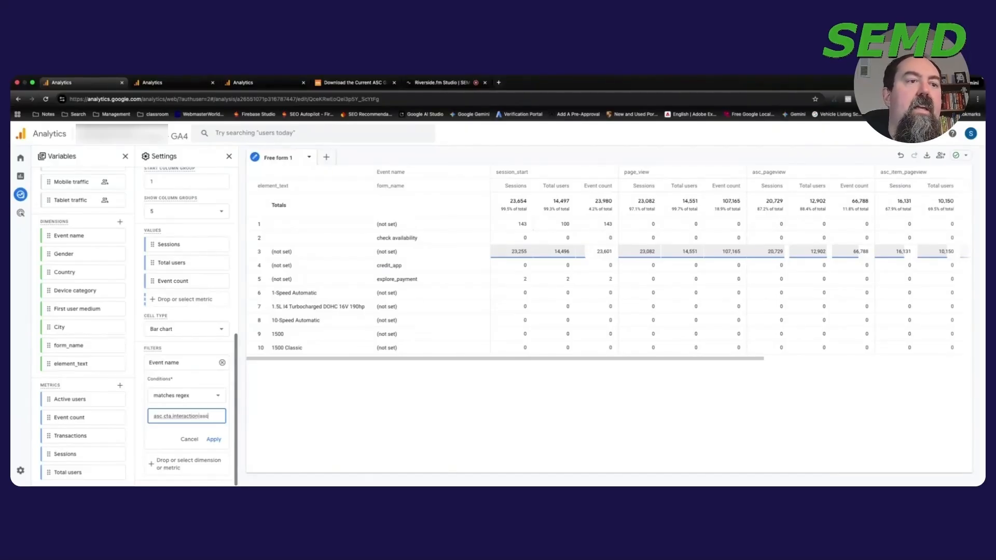
{"action": "type", "text": ".form.int"}
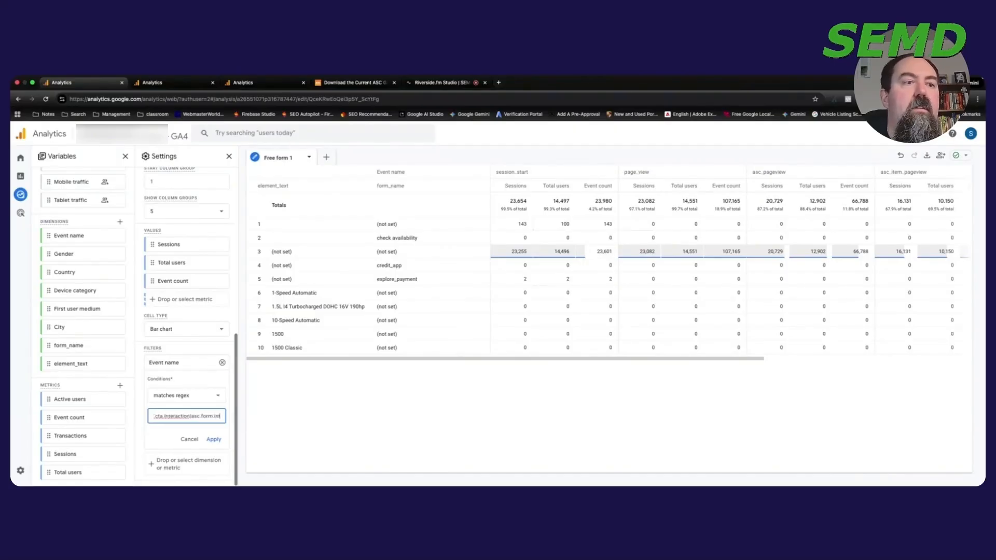
{"action": "type", "text": "eraction|as"}
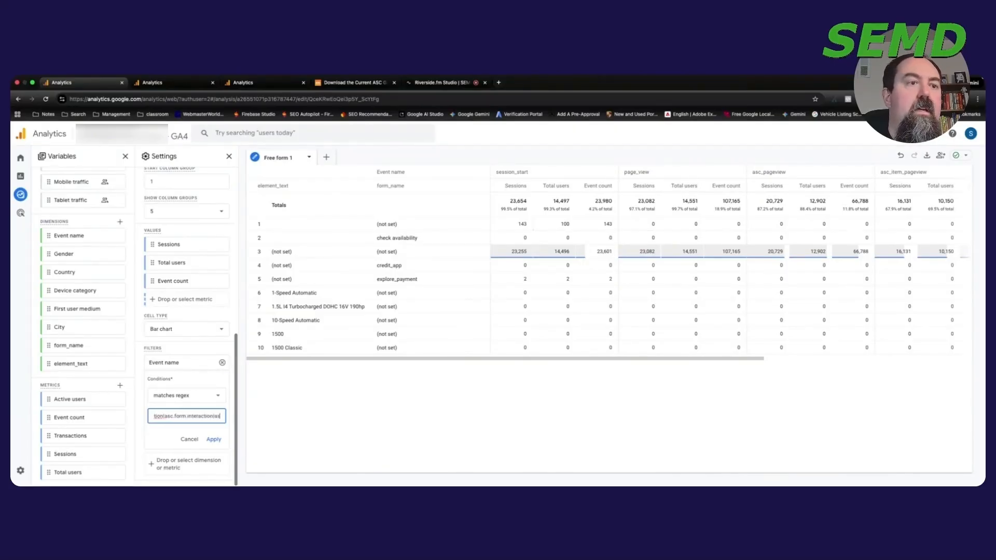
{"action": "type", "text": "cc"}
{"action": "key", "text": "BackSpace"}
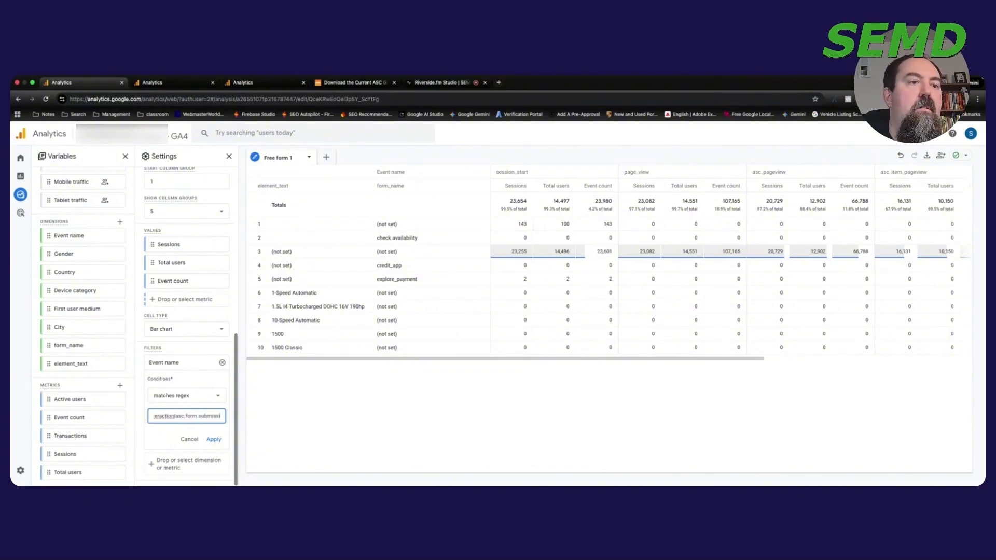
{"action": "left_click", "coordinate": [214, 439]}
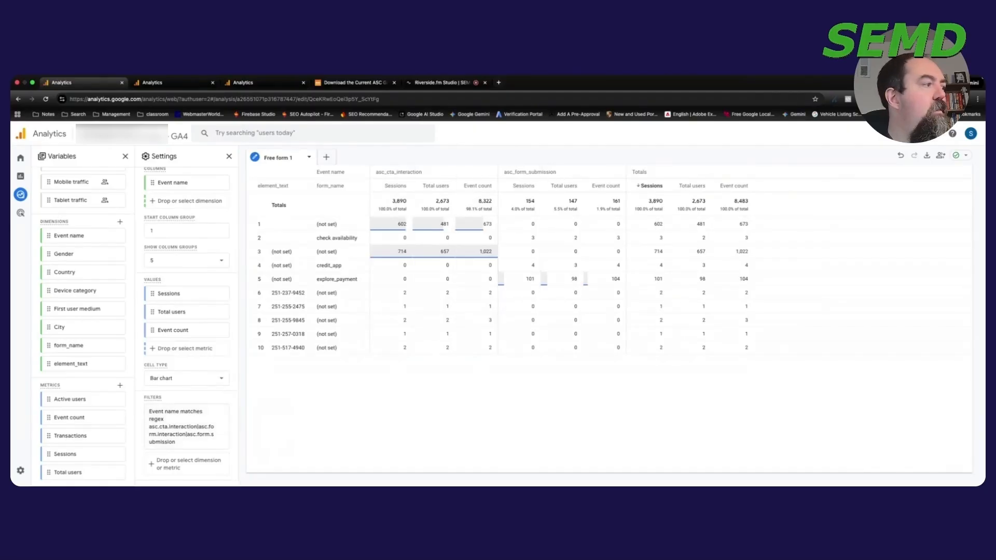
Change the Event name filter's regex to asc.cta.interaction|asc.form.engagement|asc.form.submission and apply it.
{"action": "left_click", "coordinate": [173, 428]}
{"action": "scroll", "coordinate": [172, 428], "scroll_direction": "down", "scroll_amount": 2}
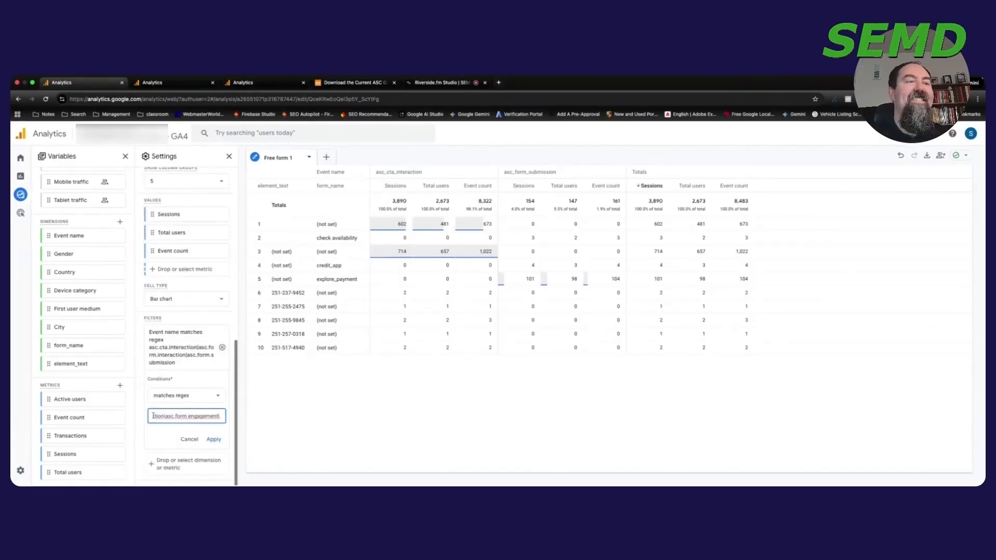
{"action": "left_click", "coordinate": [212, 439]}
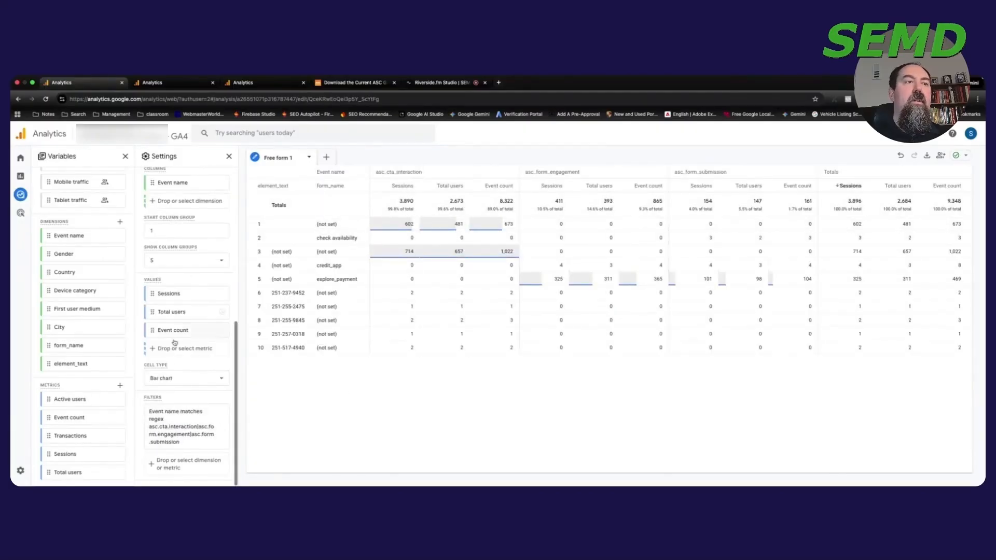
Add the custom dimension page_type to the exploration's variables.
{"action": "left_click", "coordinate": [174, 463]}
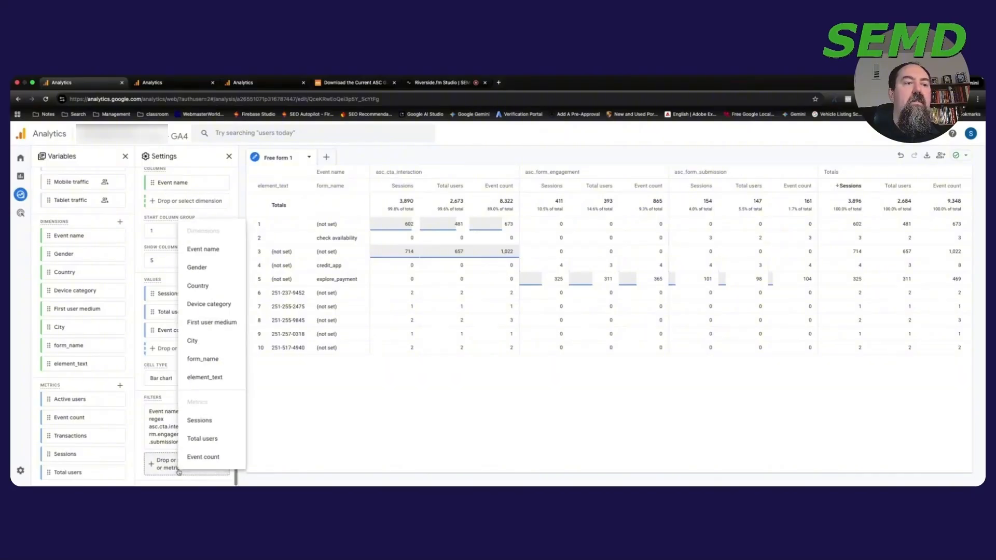
{"action": "left_click", "coordinate": [120, 221]}
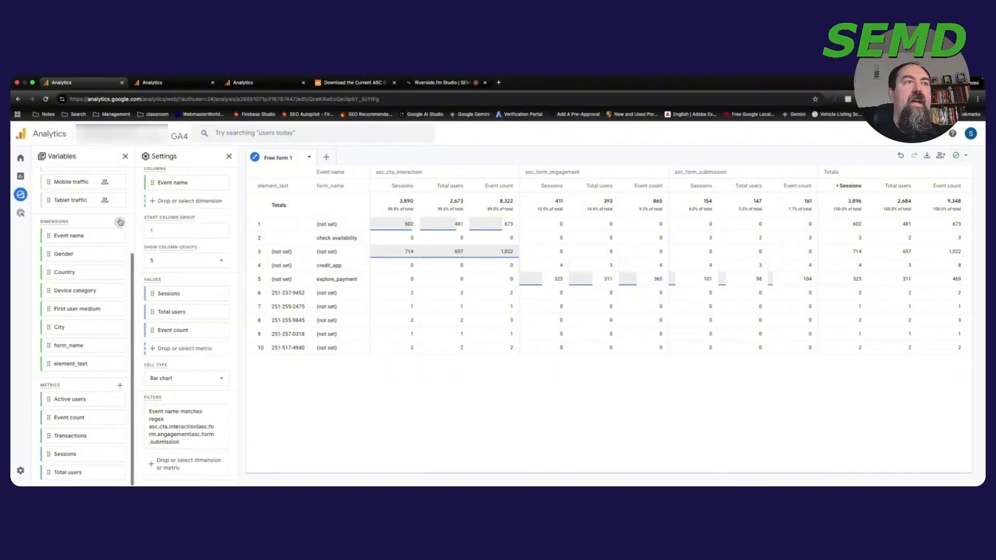
{"action": "left_click", "coordinate": [120, 222]}
{"action": "left_click", "coordinate": [566, 139]}
{"action": "type", "text": "pa"}
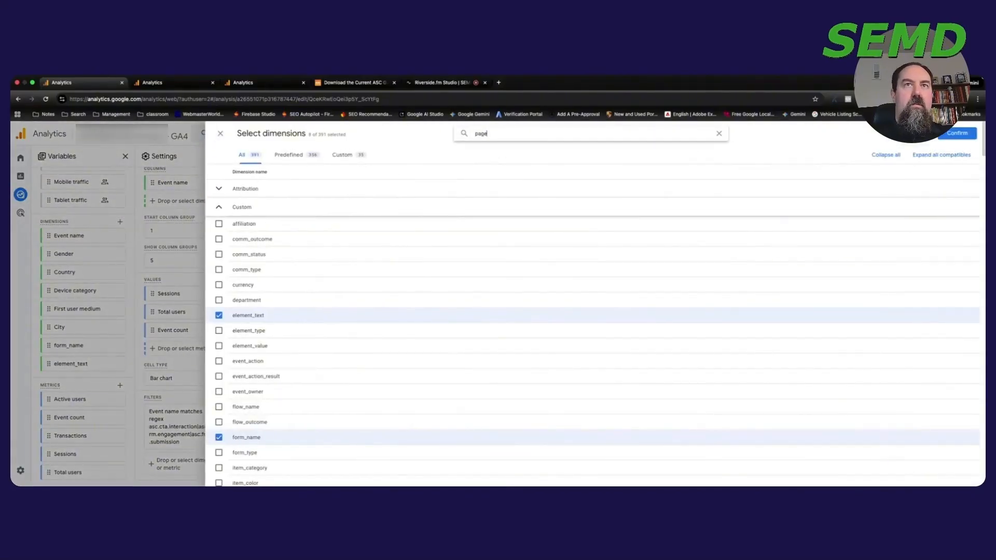
{"action": "type", "text": "ge"}
{"action": "left_click", "coordinate": [219, 221]}
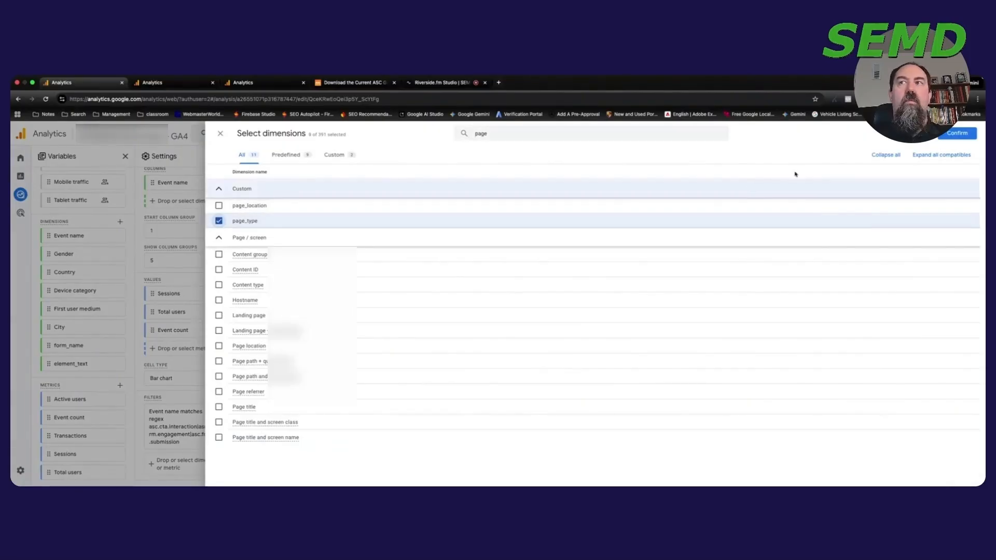
{"action": "left_click", "coordinate": [959, 133]}
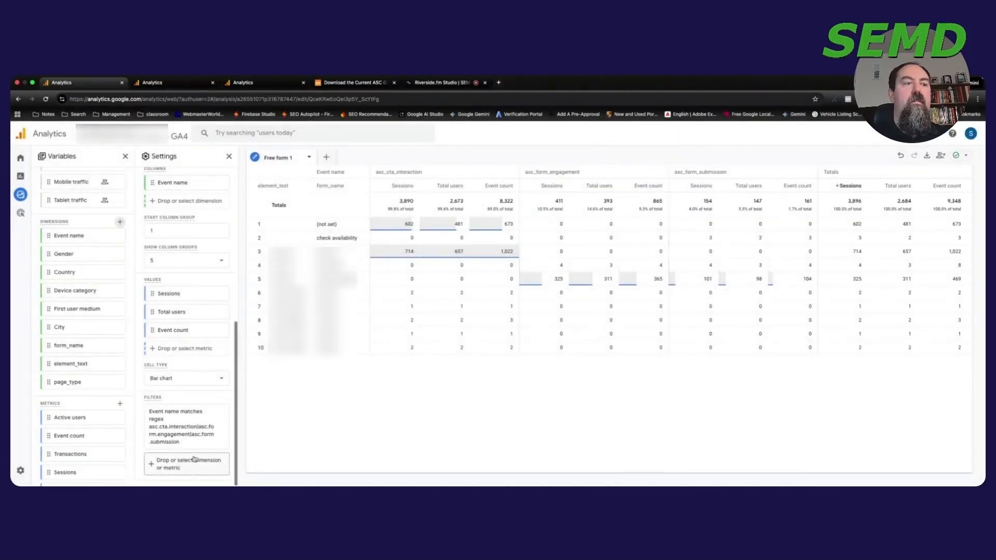
Add and apply a second filter requiring page_type to exactly match item.
{"action": "left_click", "coordinate": [199, 462]}
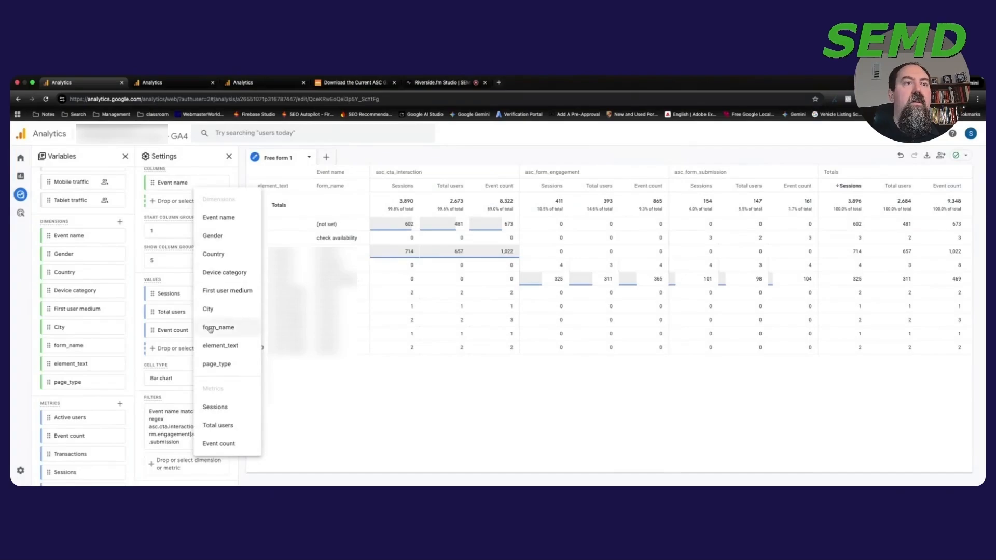
{"action": "left_click", "coordinate": [217, 364]}
{"action": "scroll", "coordinate": [187, 363], "scroll_direction": "down", "scroll_amount": 3}
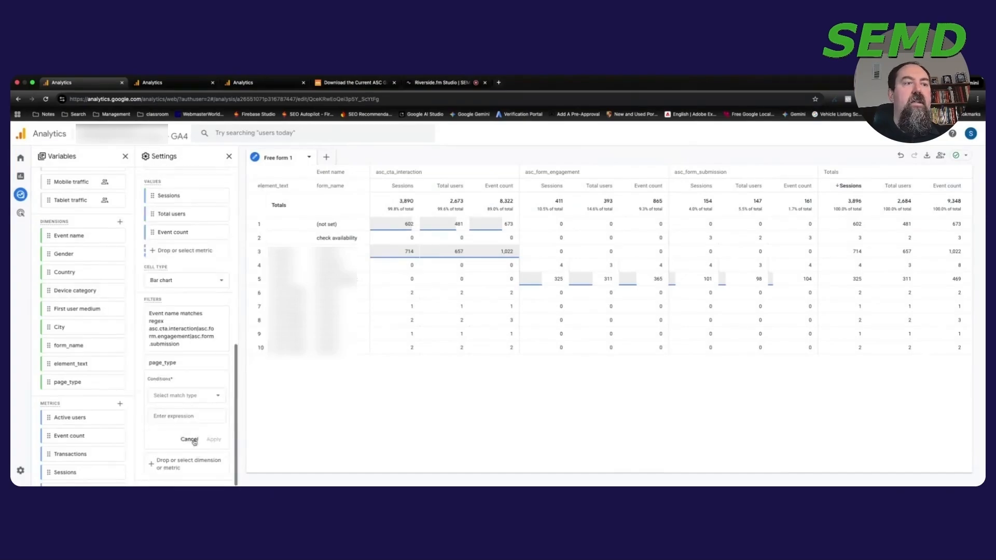
{"action": "left_click", "coordinate": [192, 396]}
{"action": "left_click", "coordinate": [191, 301]}
{"action": "left_click", "coordinate": [188, 415]}
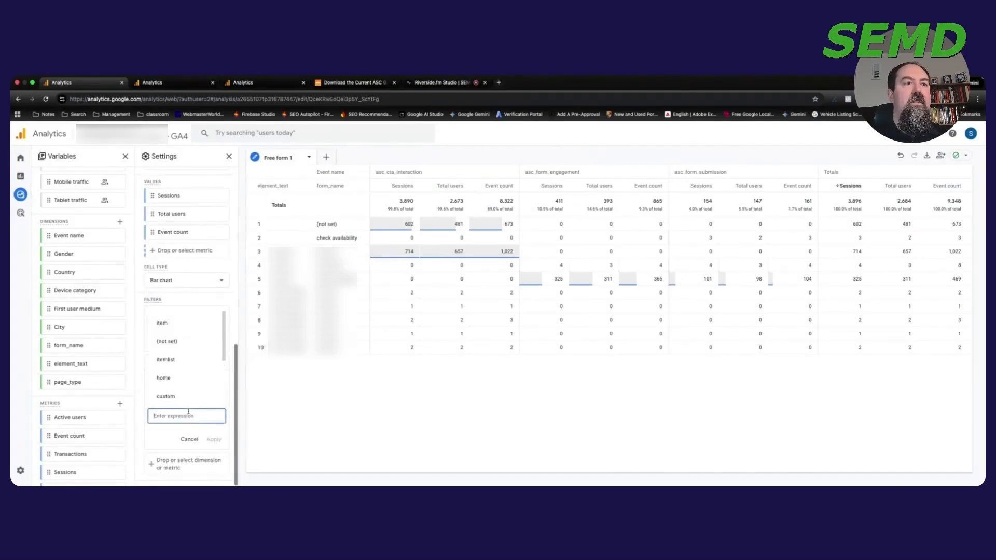
{"action": "left_click", "coordinate": [185, 324]}
{"action": "left_click", "coordinate": [213, 439]}
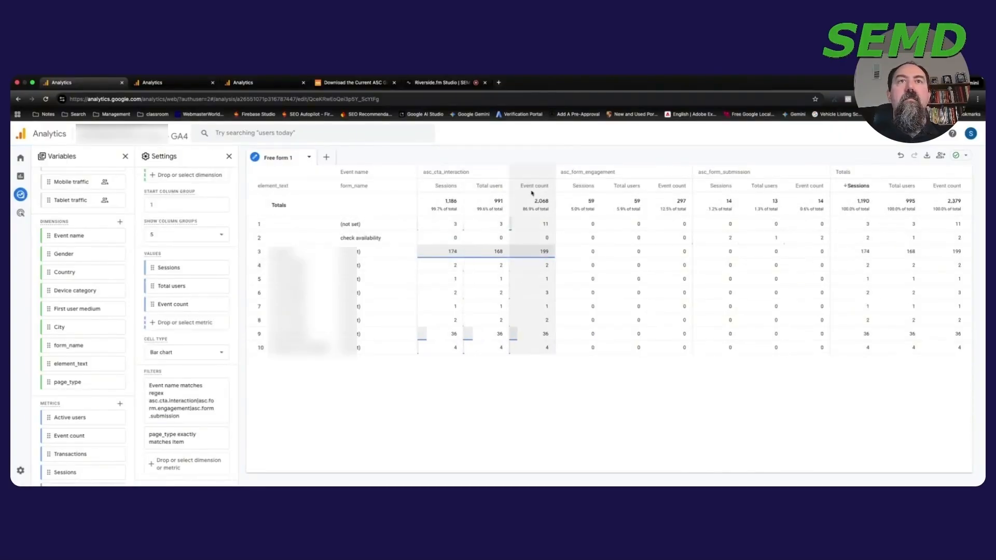
Sort the exploration table by total Sessions in descending order.
{"action": "left_click", "coordinate": [845, 191]}
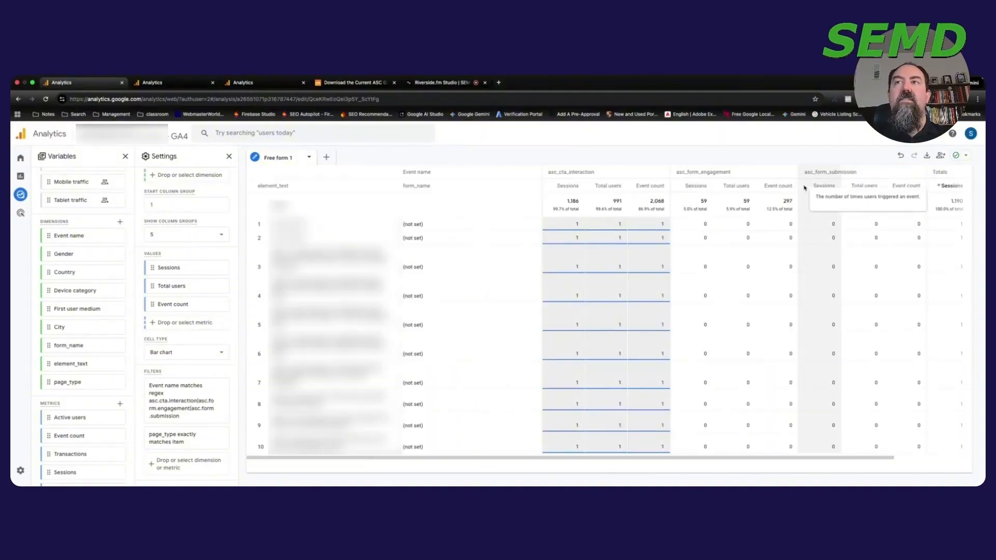
{"action": "left_click", "coordinate": [950, 186]}
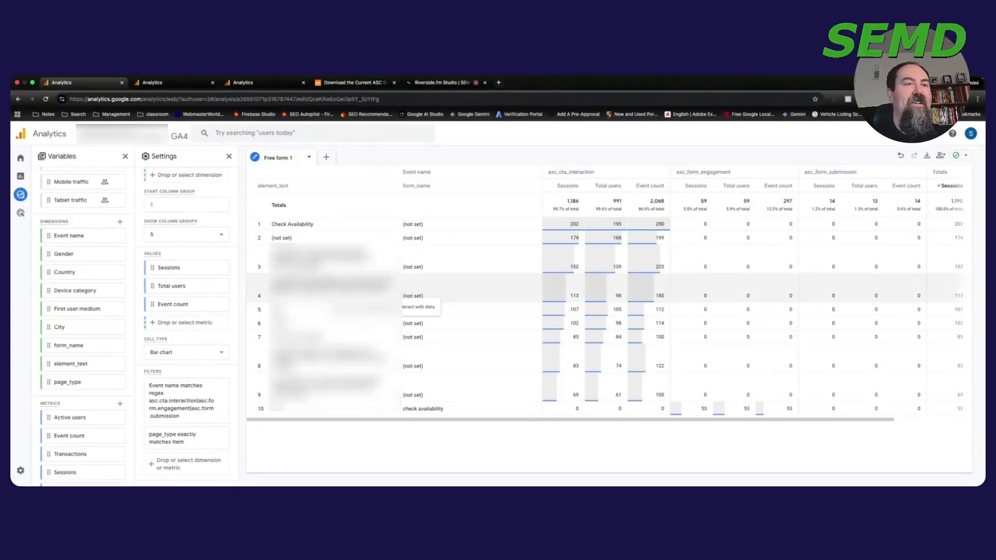
Remove the element_text dimension from the exploration's rows, keeping form_name as the only row dimension.
{"action": "left_click", "coordinate": [205, 463]}
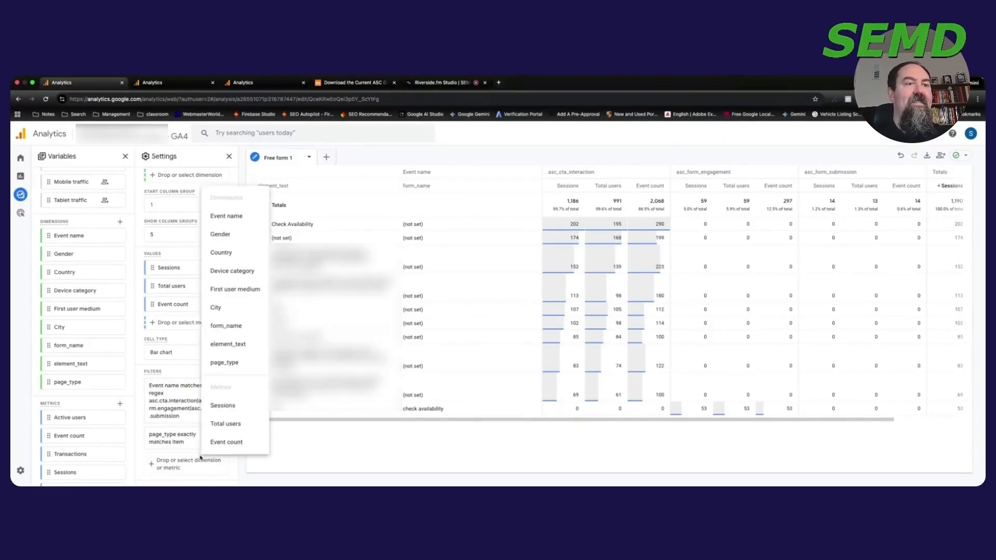
{"action": "left_click", "coordinate": [312, 466]}
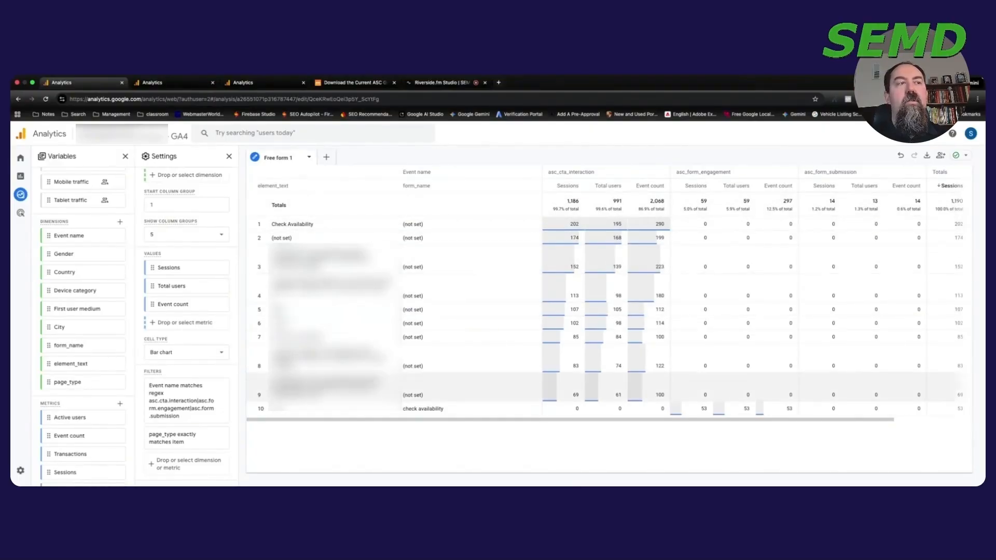
{"action": "scroll", "coordinate": [207, 278], "scroll_direction": "up", "scroll_amount": 1}
{"action": "scroll", "coordinate": [207, 278], "scroll_direction": "up", "scroll_amount": 10}
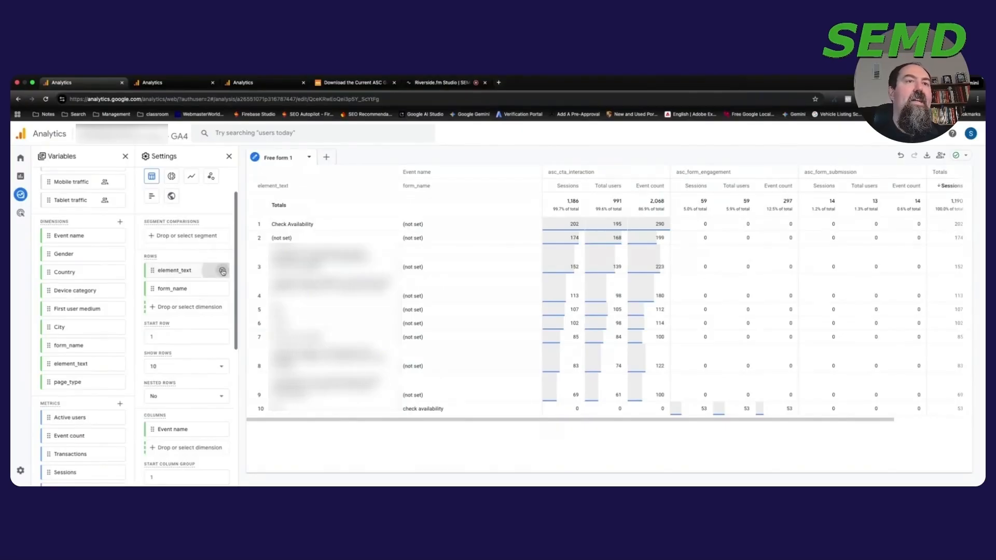
{"action": "left_click", "coordinate": [221, 271]}
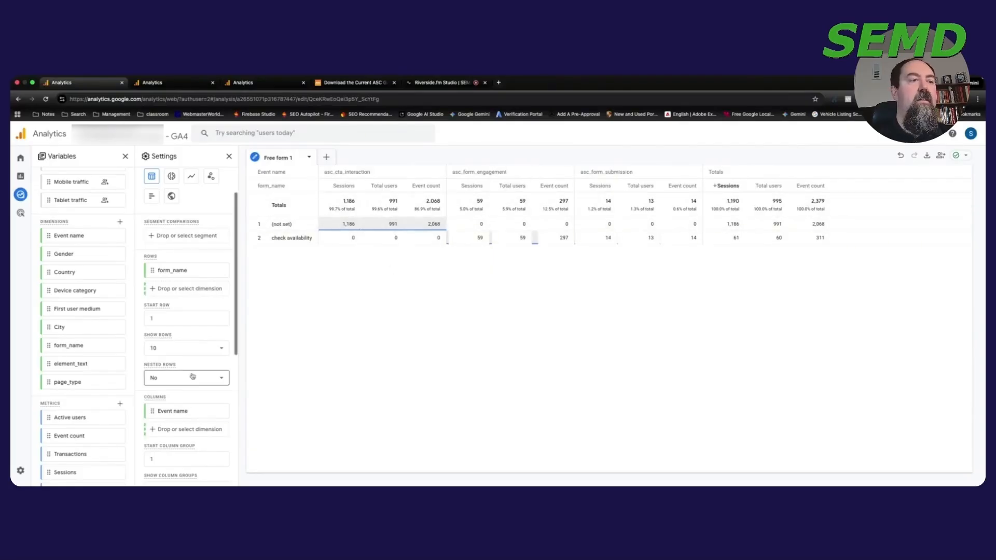
Change the page_type filter to exactly match itemlist and apply it.
{"action": "scroll", "coordinate": [201, 364], "scroll_direction": "down", "scroll_amount": 5}
{"action": "scroll", "coordinate": [201, 365], "scroll_direction": "down", "scroll_amount": 1}
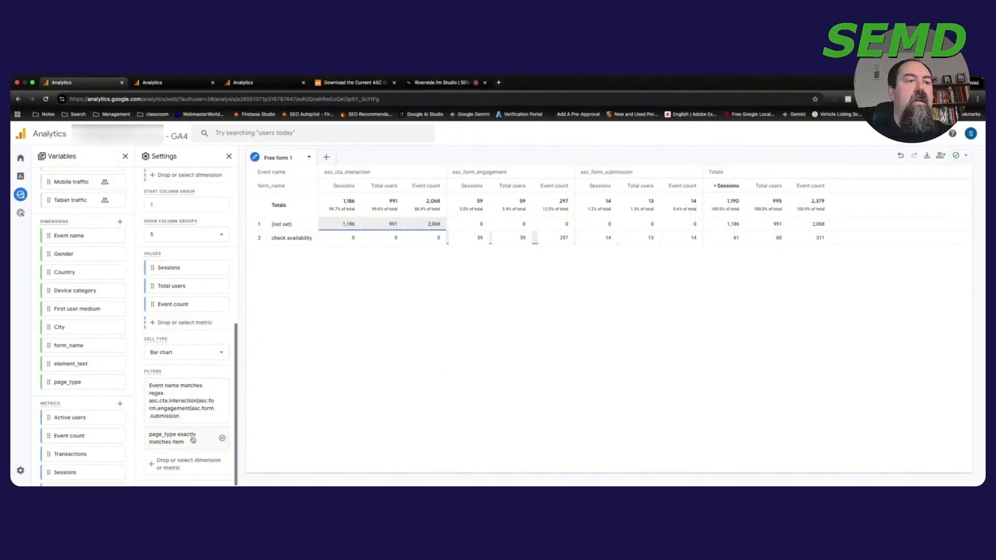
{"action": "left_click", "coordinate": [191, 438]}
{"action": "left_click", "coordinate": [194, 417]}
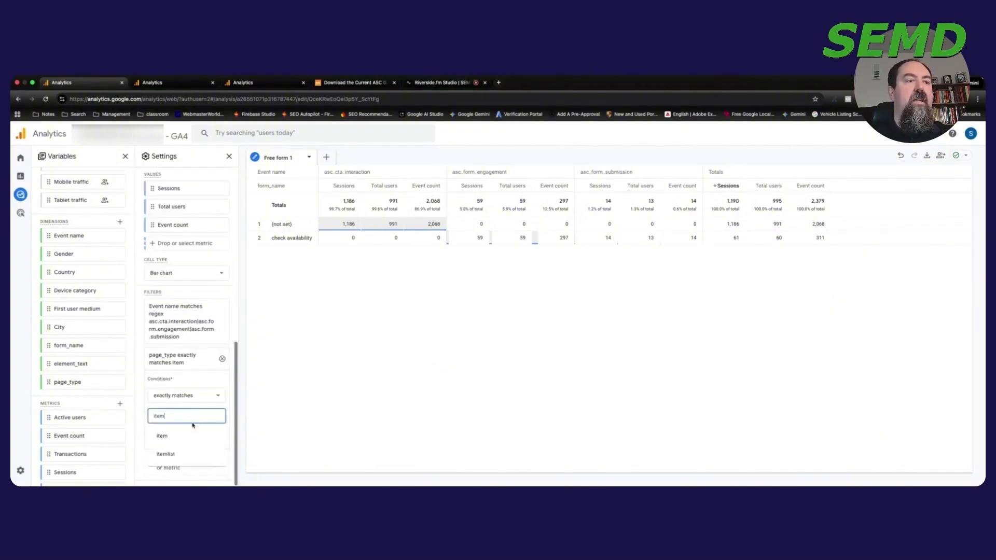
{"action": "left_click", "coordinate": [187, 456]}
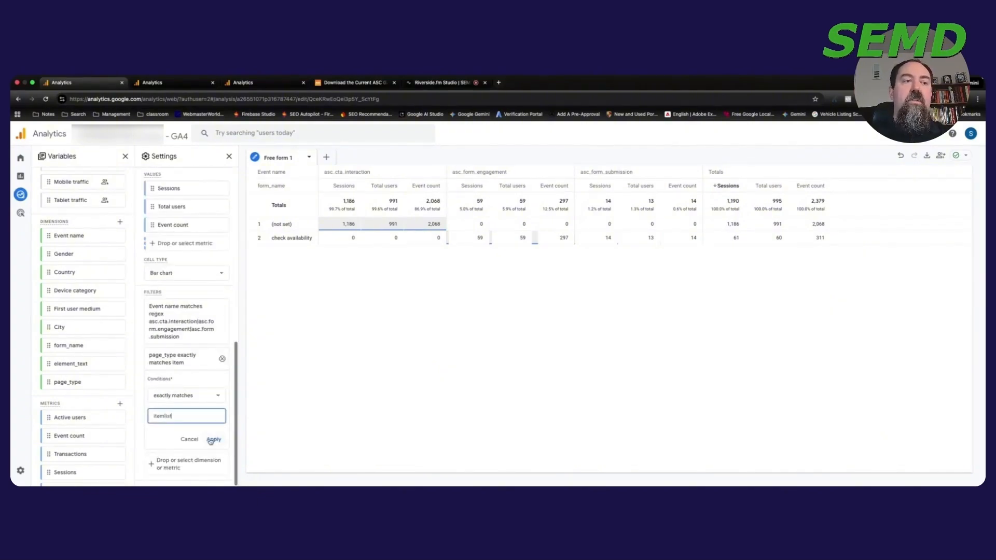
{"action": "left_click", "coordinate": [213, 439]}
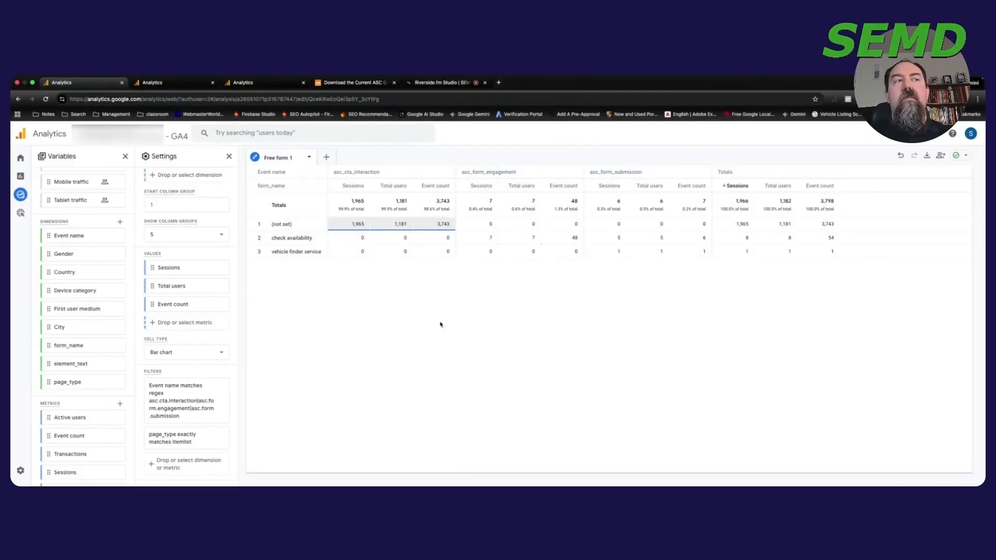
{"action": "scroll", "coordinate": [202, 303], "scroll_direction": "up", "scroll_amount": 5}
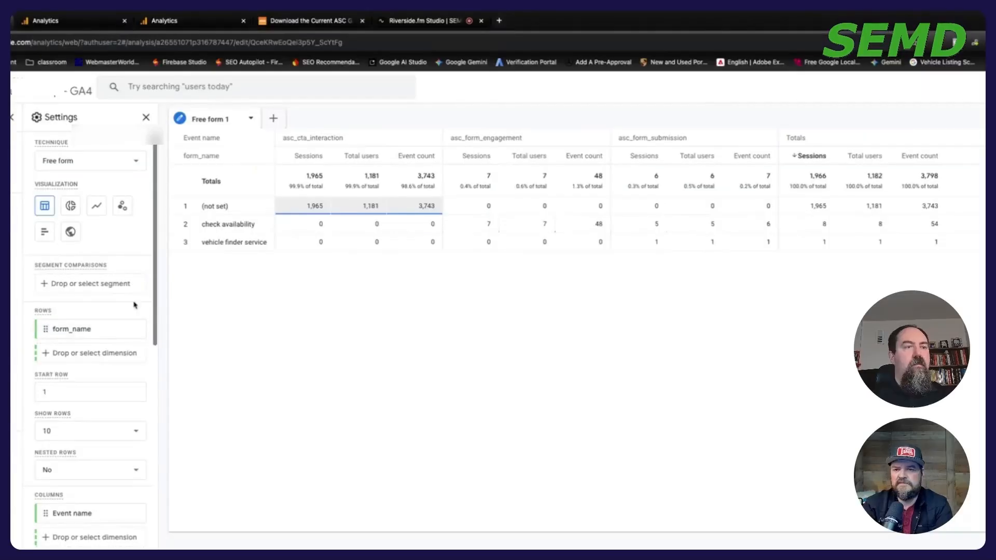